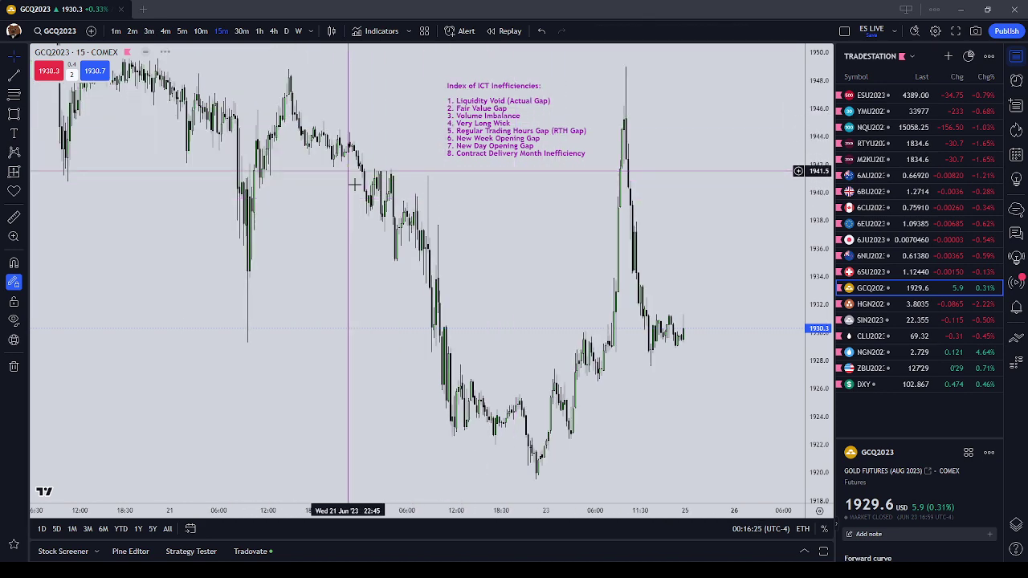
- Examine the index of ICT inefficiencies and the surrounding price action on the 15-minute gold futures chart
scroll(348, 179, "up", 5)
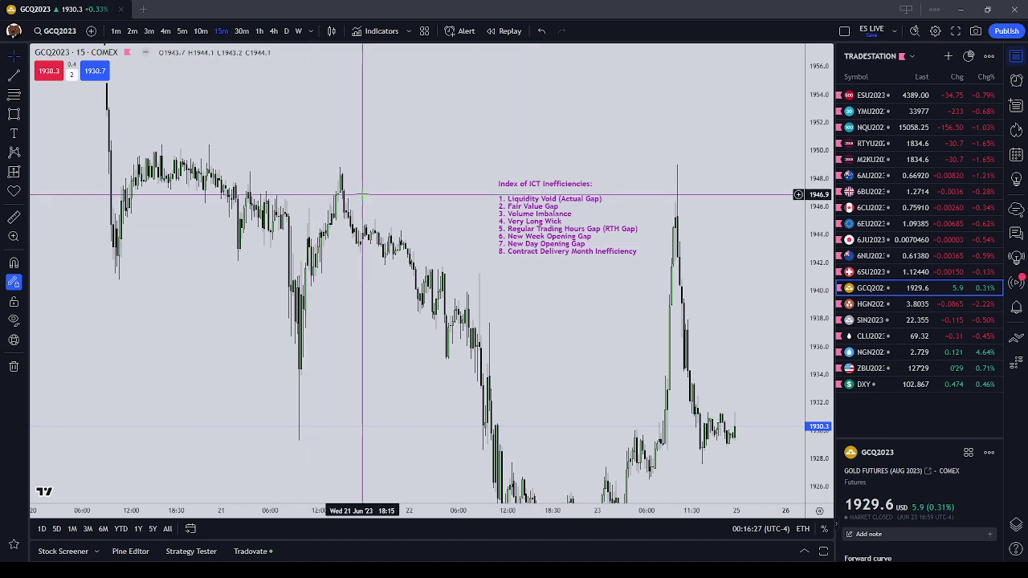
left_click_drag(361, 193, 321, 170)
left_click(509, 211)
left_click(417, 171)
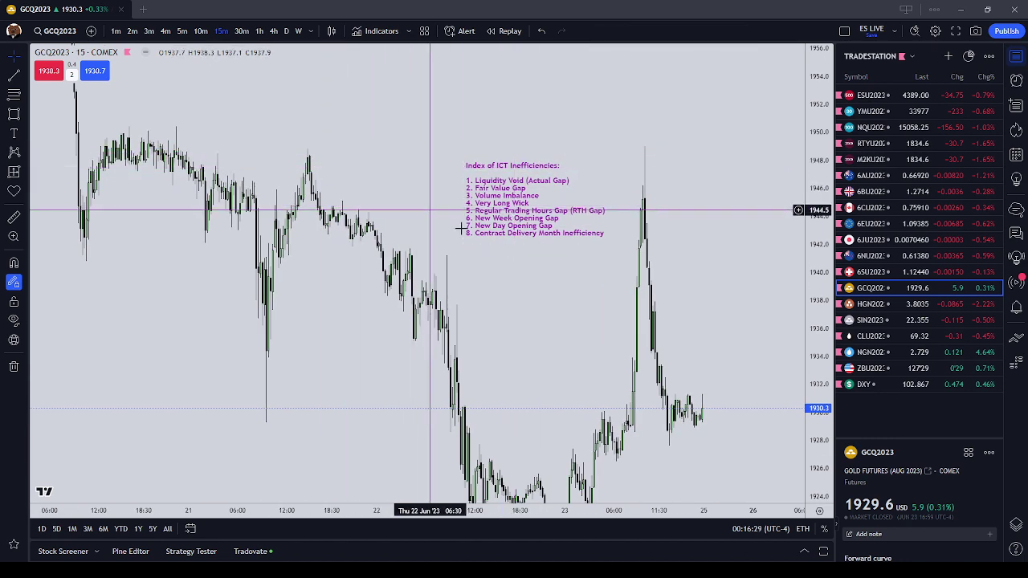
left_click_drag(697, 359, 682, 257)
scroll(681, 257, "up", 1)
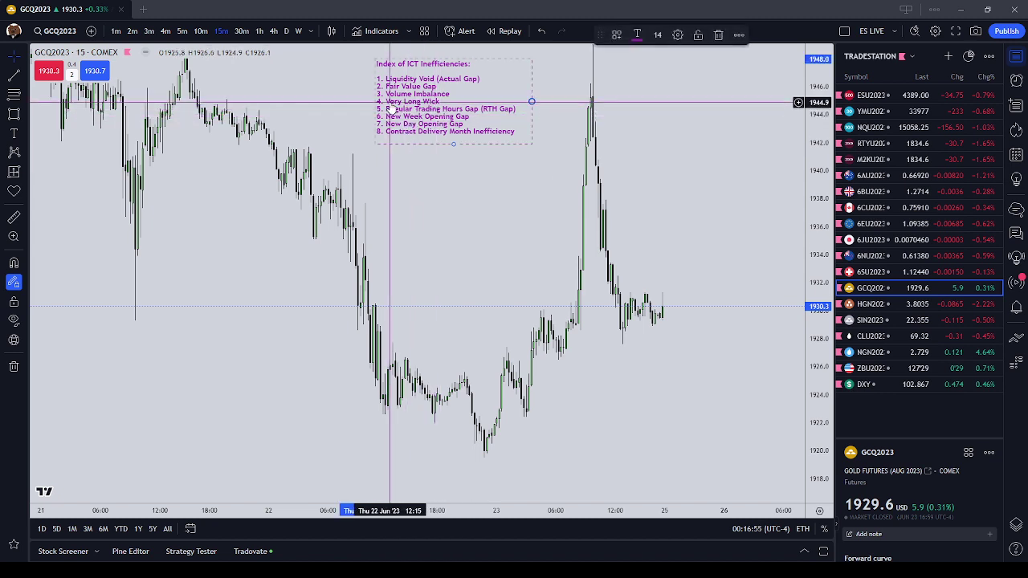
left_click(499, 172)
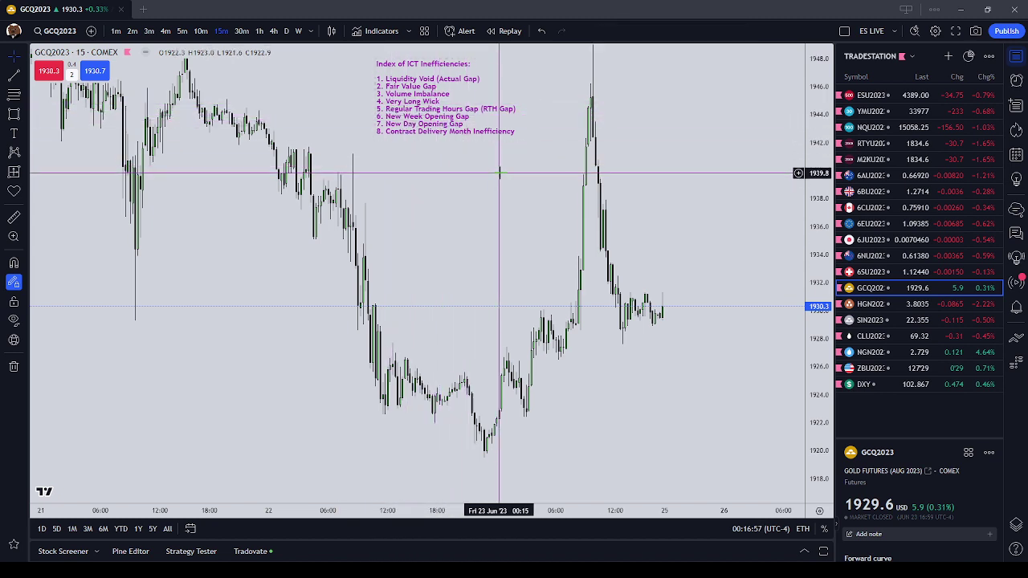
left_click(422, 143)
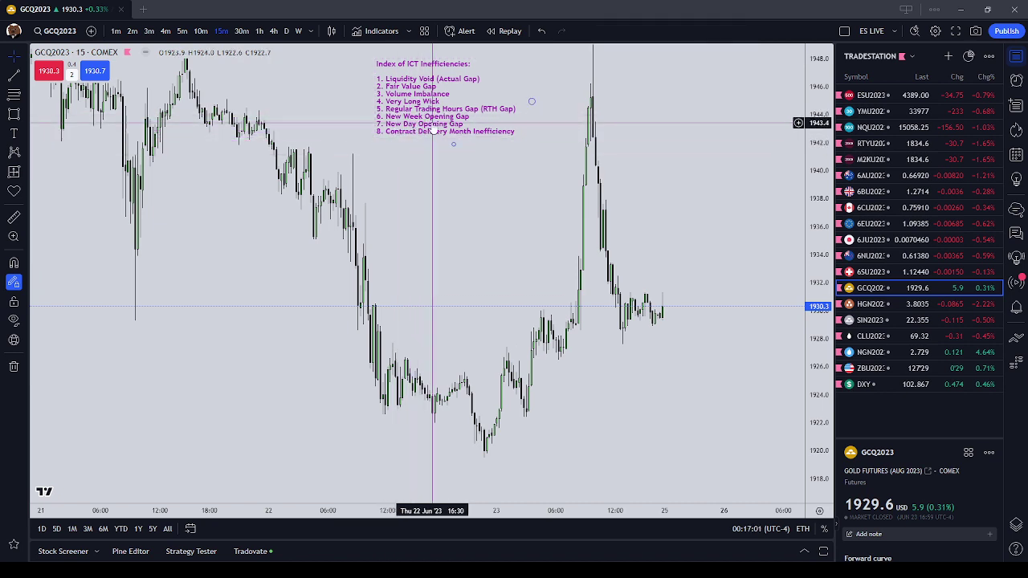
left_click(517, 172)
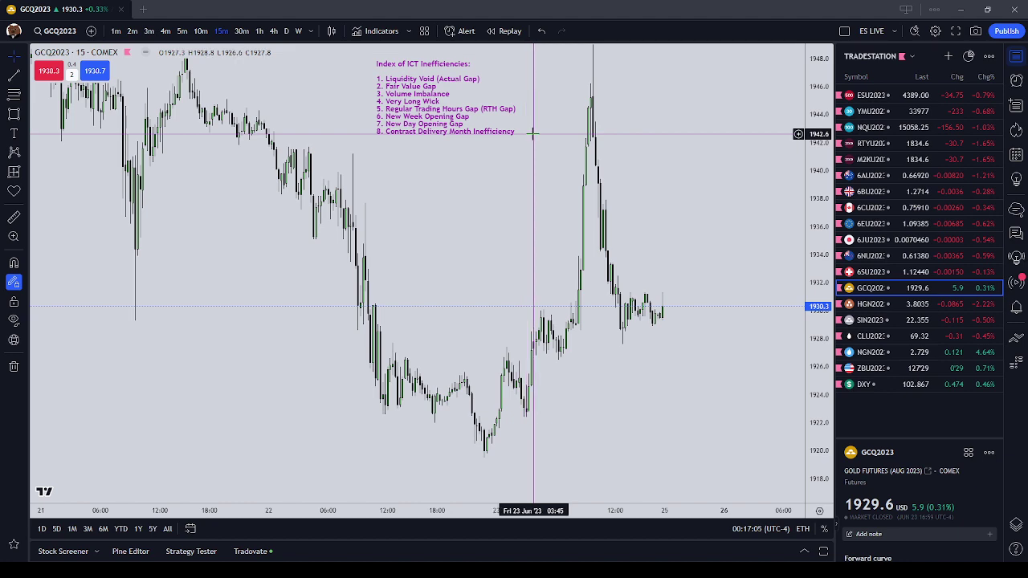
scroll(533, 134, "down", 2)
left_click_drag(413, 182, 493, 274)
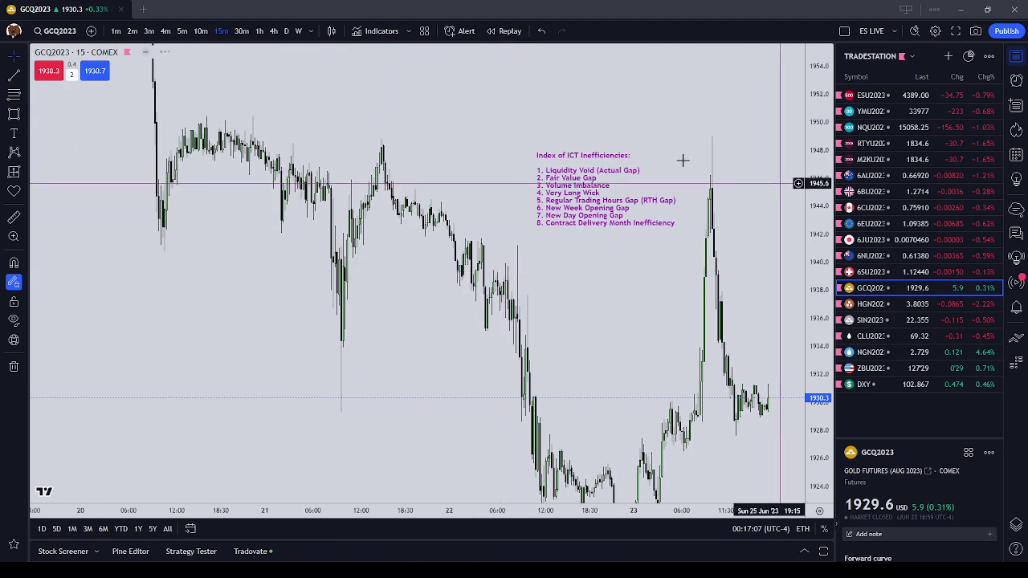
left_click_drag(432, 152, 271, 153)
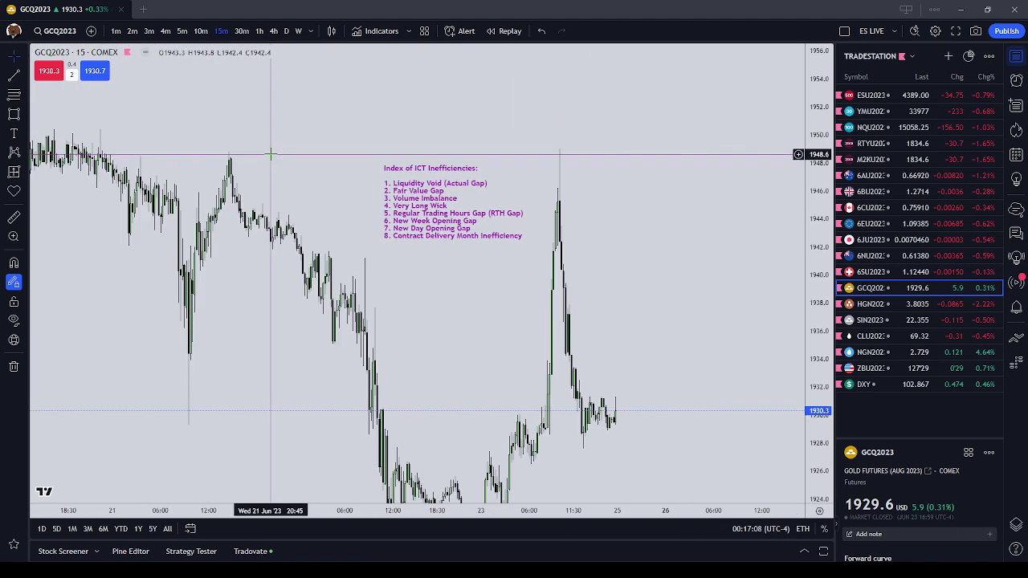
- Switch the gold futures chart to the 5-minute interval and look back through its price history to 18 June
left_click(182, 30)
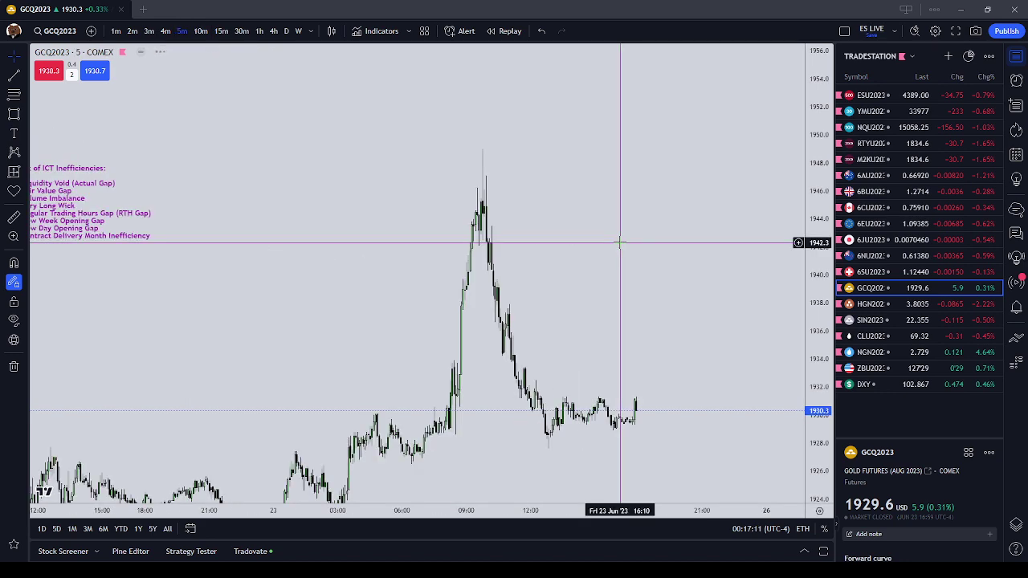
scroll(546, 261, "down", 2)
left_click_drag(415, 300, 554, 231)
scroll(482, 223, "up", 2)
left_click_drag(460, 220, 640, 329)
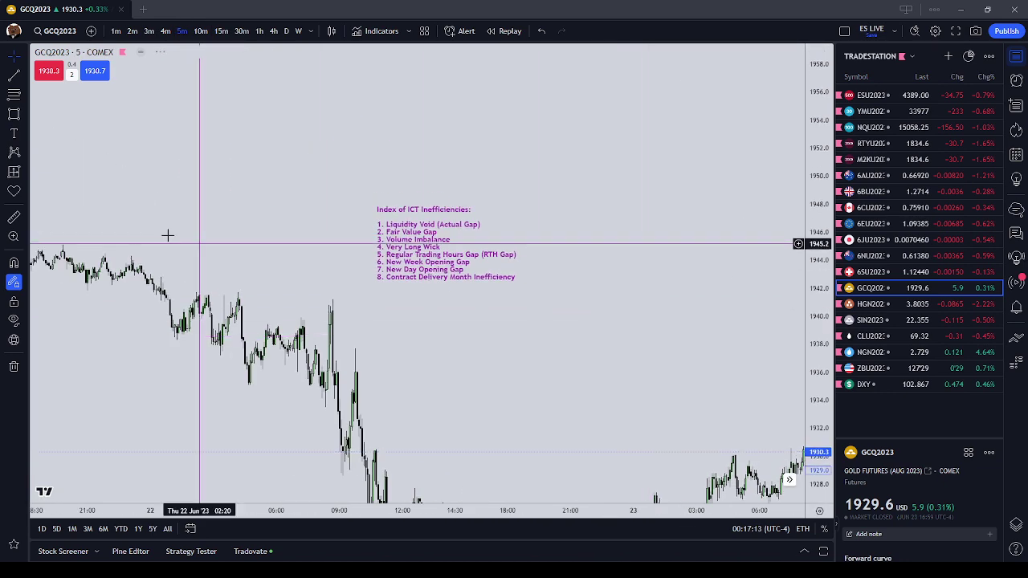
left_click_drag(167, 233, 571, 254)
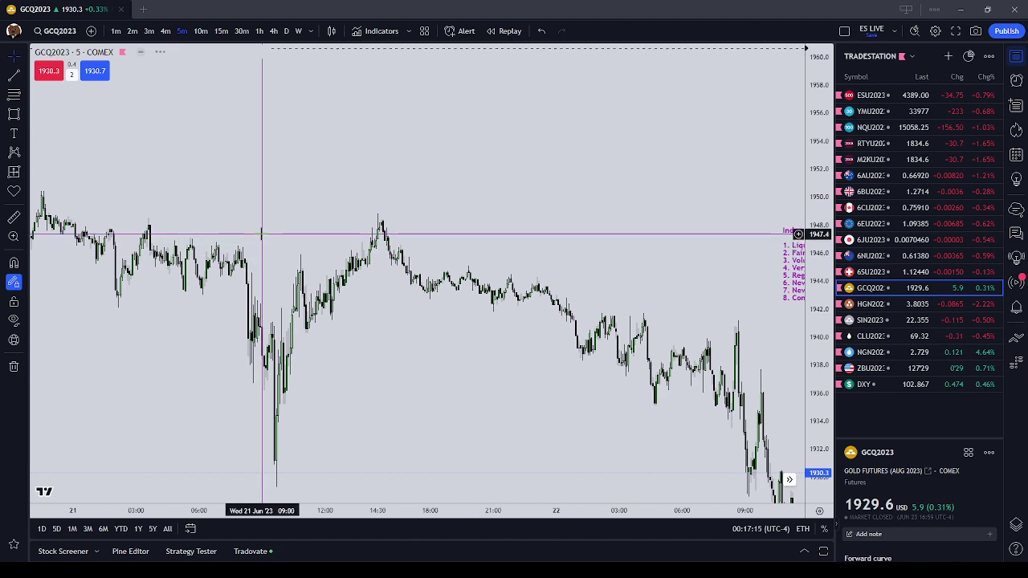
left_click_drag(260, 230, 544, 241)
left_click_drag(207, 397, 523, 372)
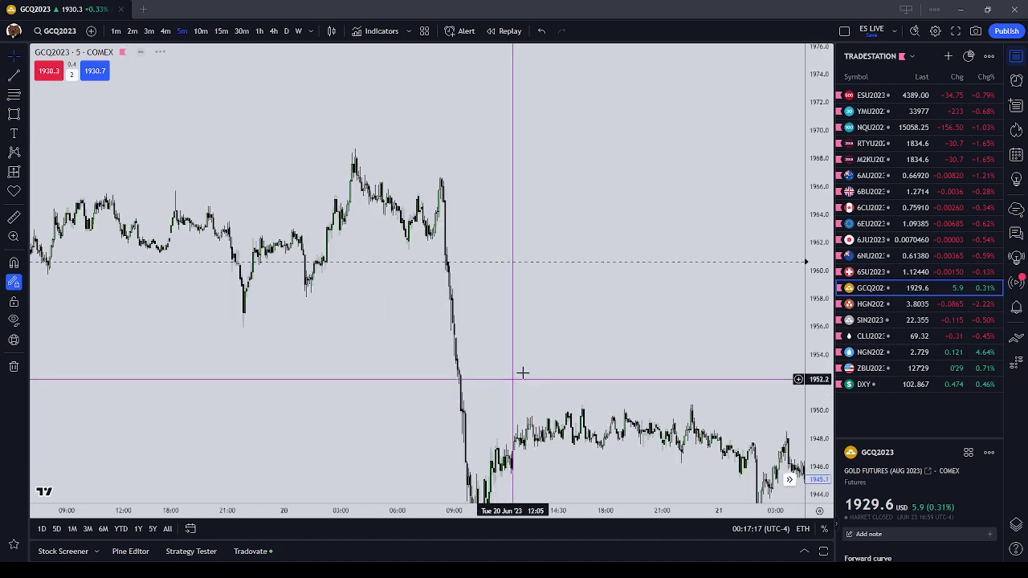
left_click_drag(367, 356, 666, 349)
left_click_drag(467, 371, 586, 393)
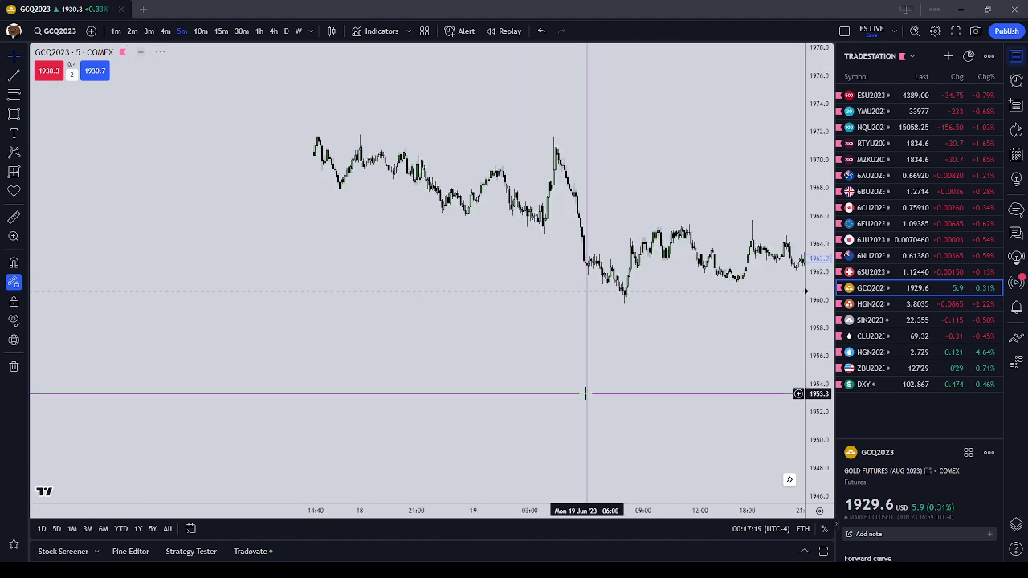
left_click_drag(506, 401, 636, 436)
left_click_drag(370, 397, 744, 361)
- Open the crude oil futures chart CLU2023 and frame the 23 June price action from about 02:00 to 13:00
left_click(871, 336)
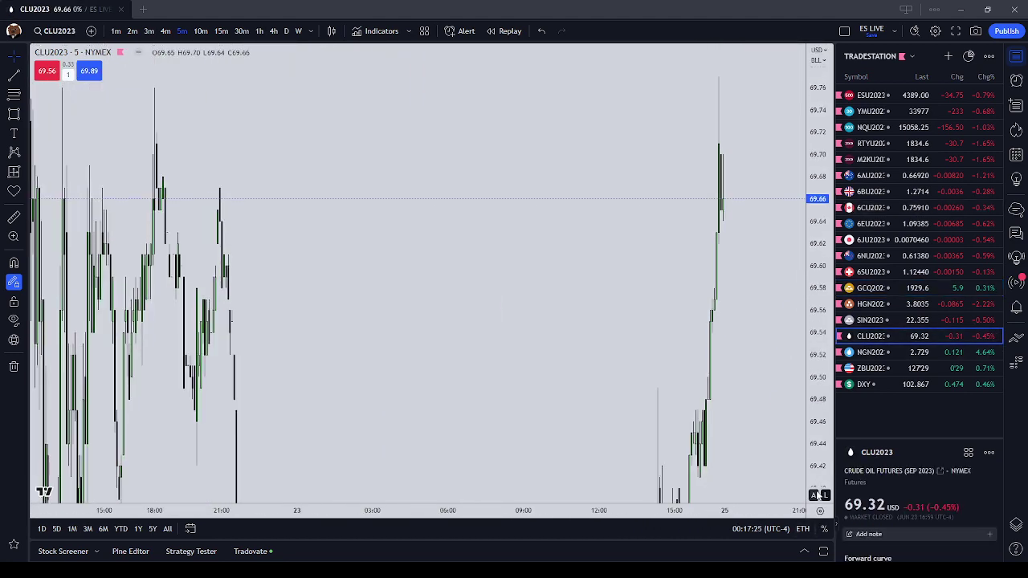
scroll(723, 441, "up", 4)
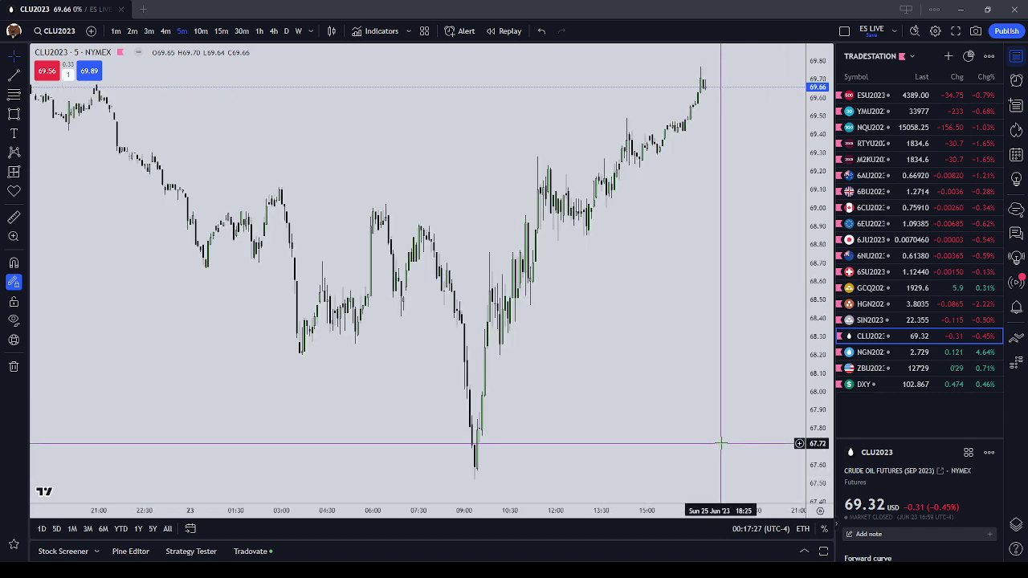
scroll(721, 443, "up", 2)
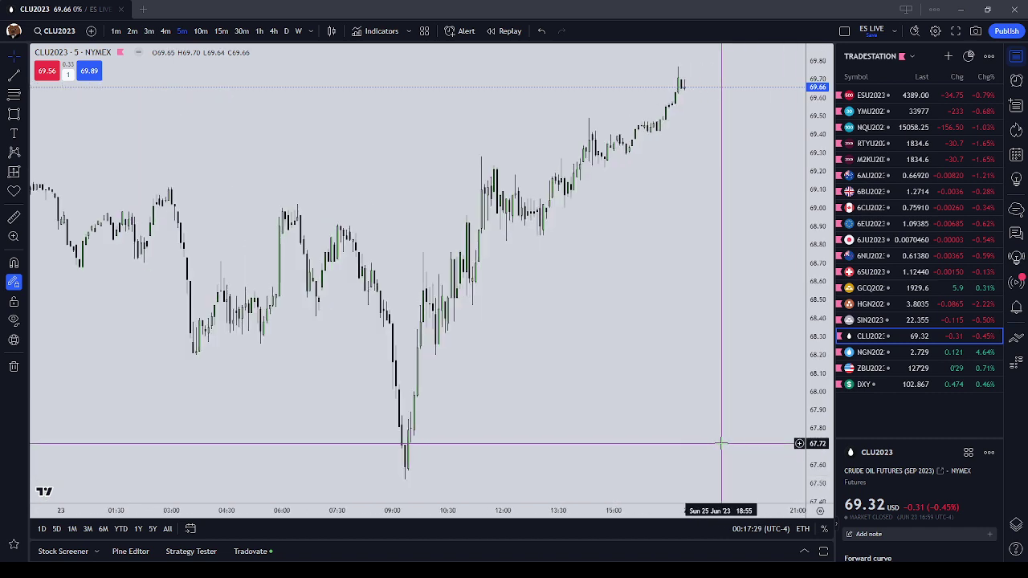
left_click_drag(579, 408, 693, 418)
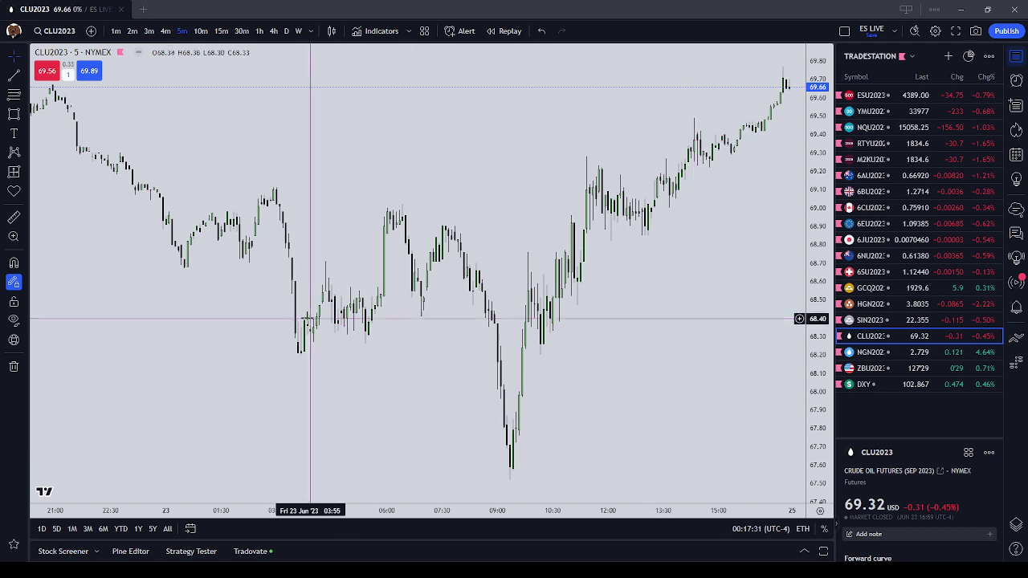
scroll(573, 298, "right", 3)
scroll(627, 170, "up", 2)
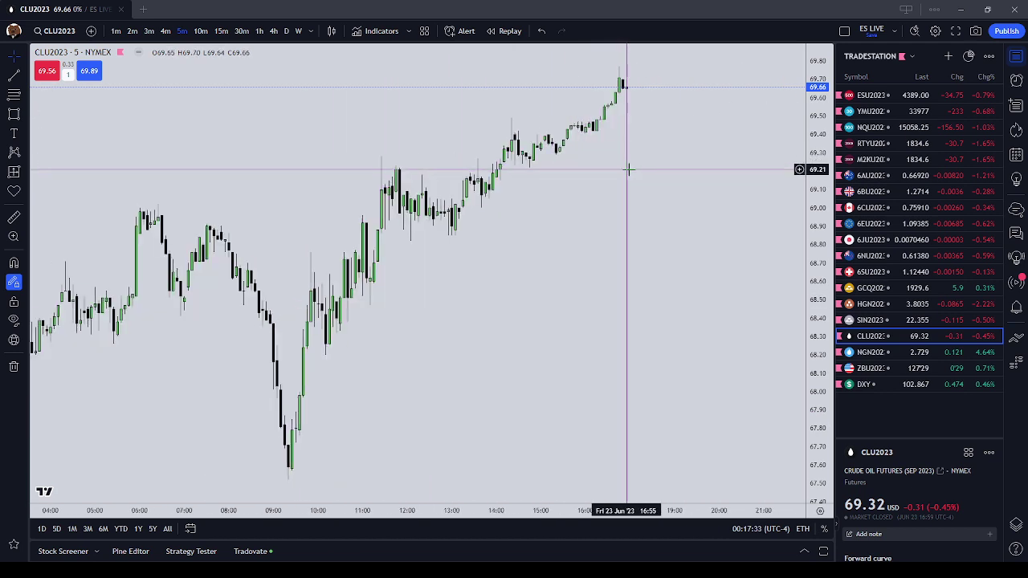
left_click_drag(632, 169, 677, 399)
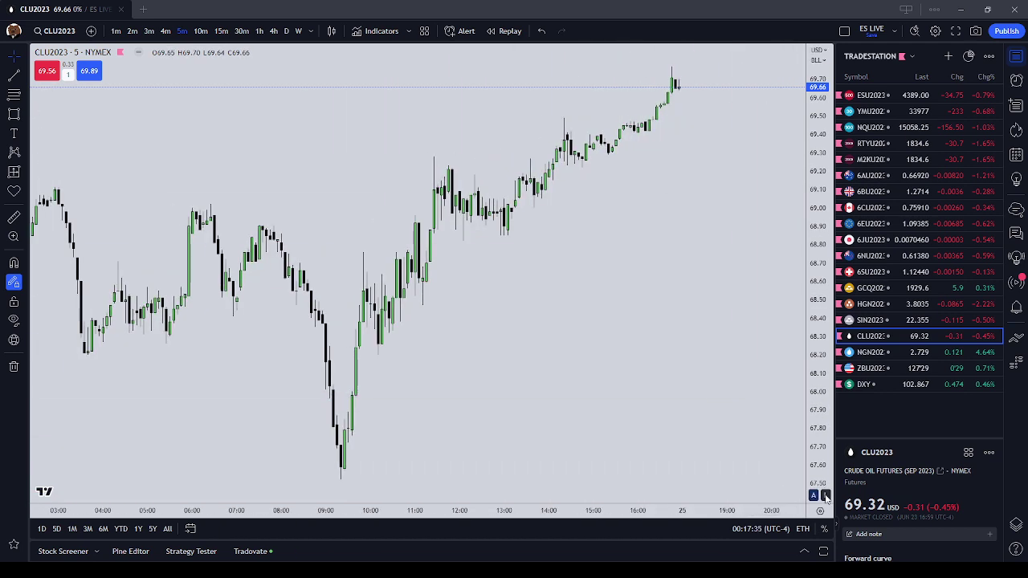
left_click_drag(651, 210, 678, 344)
left_click_drag(319, 424, 476, 303)
scroll(481, 303, "up", 3)
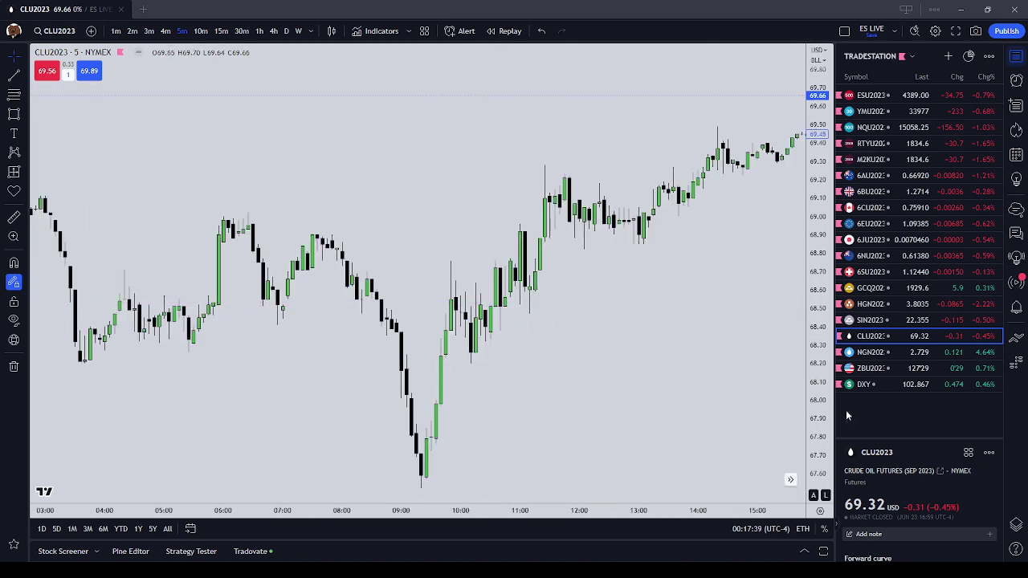
left_click_drag(822, 417, 819, 181)
scroll(606, 288, "up", 1)
left_click_drag(605, 287, 732, 266)
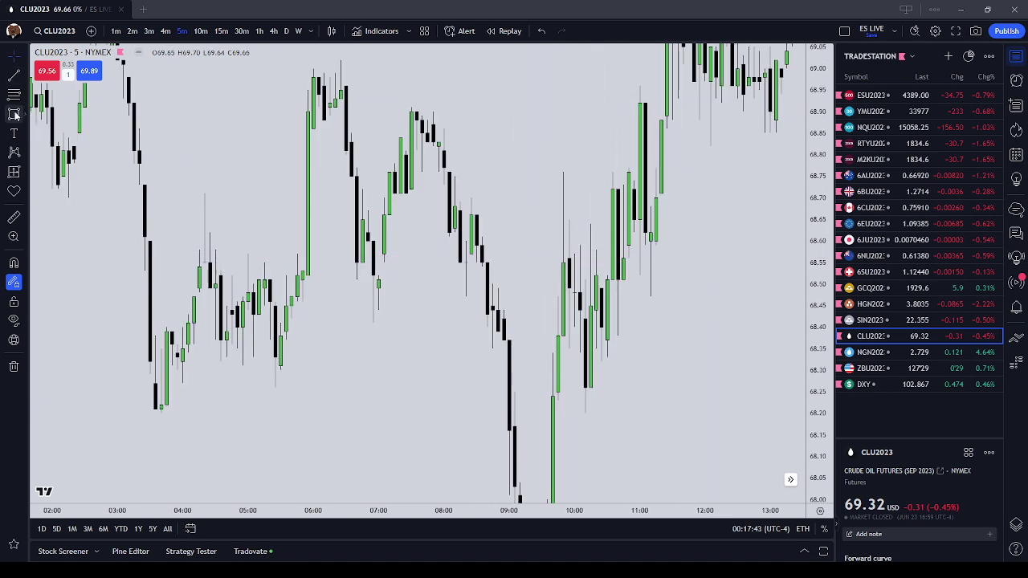
left_click(14, 115)
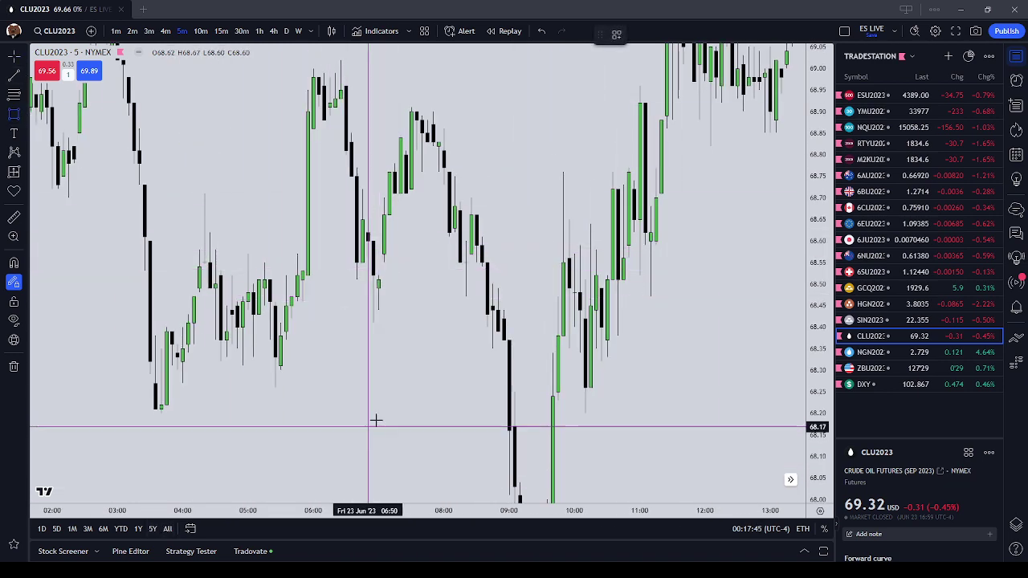
key("Escape")
- Add a text note above the 08:00 candles on 23 June using the saved "Index of ICT Inefficiencies" template
left_click_drag(493, 148, 459, 271)
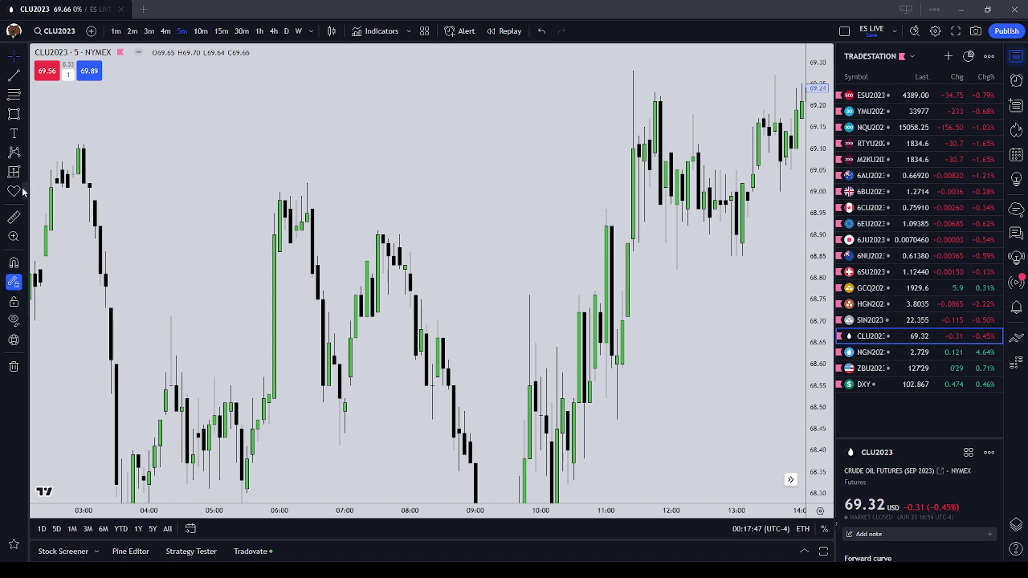
left_click(13, 134)
left_click(410, 132)
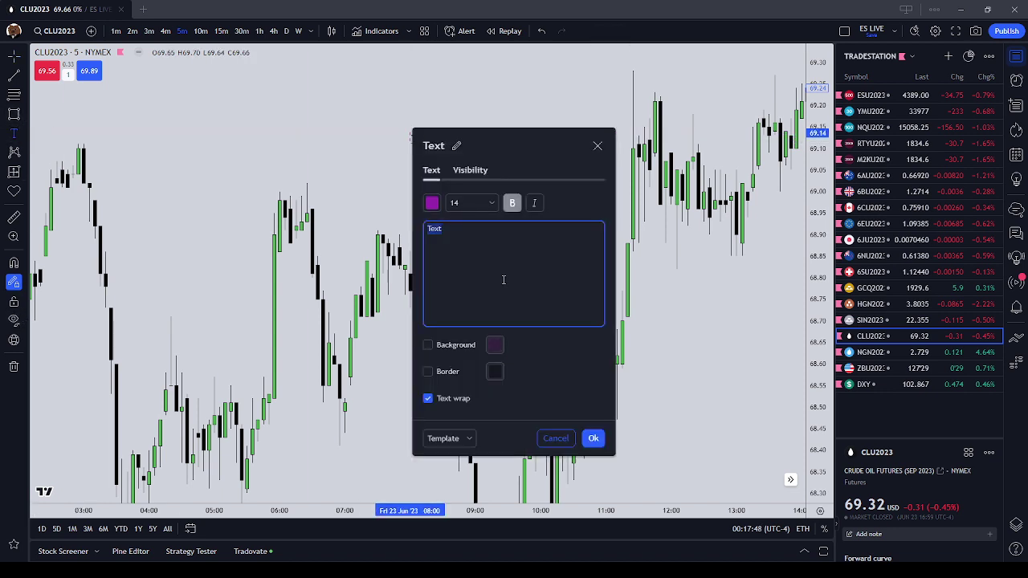
left_click(469, 438)
left_click(500, 503)
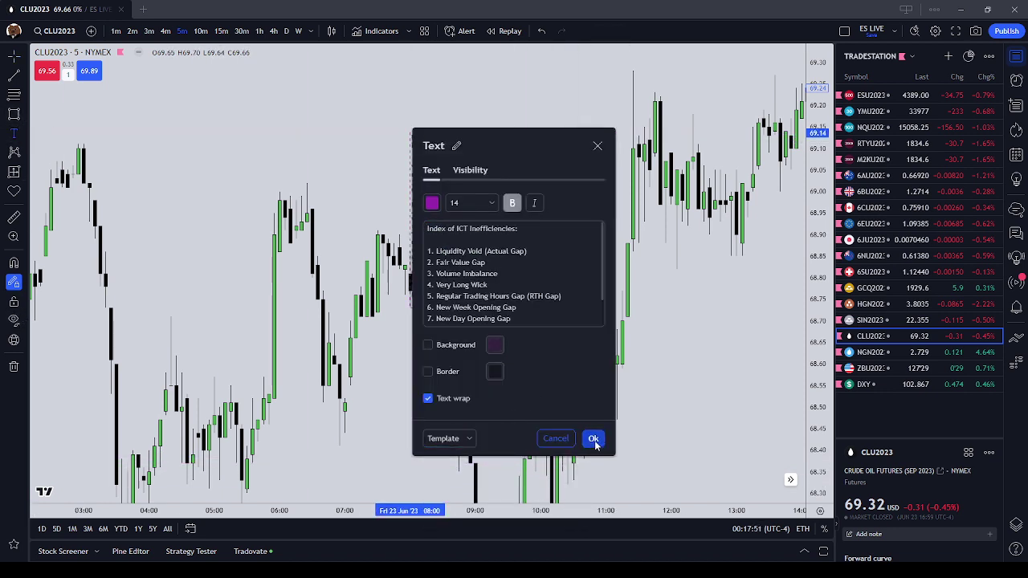
left_click(593, 438)
- Widen the inefficiency list's text box and move it into the empty area above the 08:00 to 10:00 candles
left_click_drag(466, 220, 575, 219)
left_click_drag(477, 176, 437, 109)
left_click(477, 222)
left_click_drag(470, 263, 503, 240)
left_click_drag(499, 117, 513, 167)
left_click(482, 205)
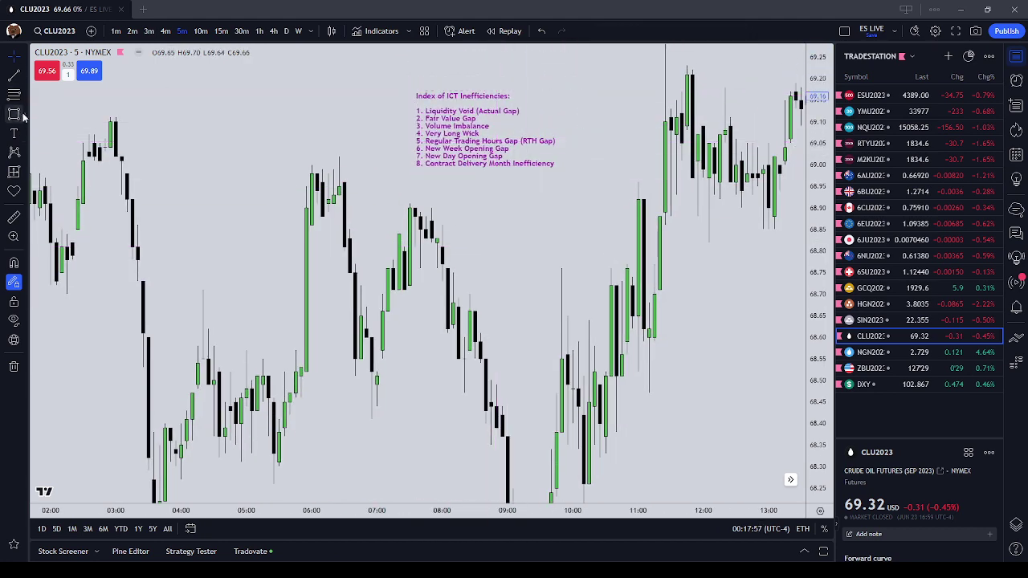
- Draw a rectangle over the gap between the candles around 07:00 on 23 June, from 68.55 down to about 68.52
left_click(14, 114)
left_click_drag(375, 360, 408, 369)
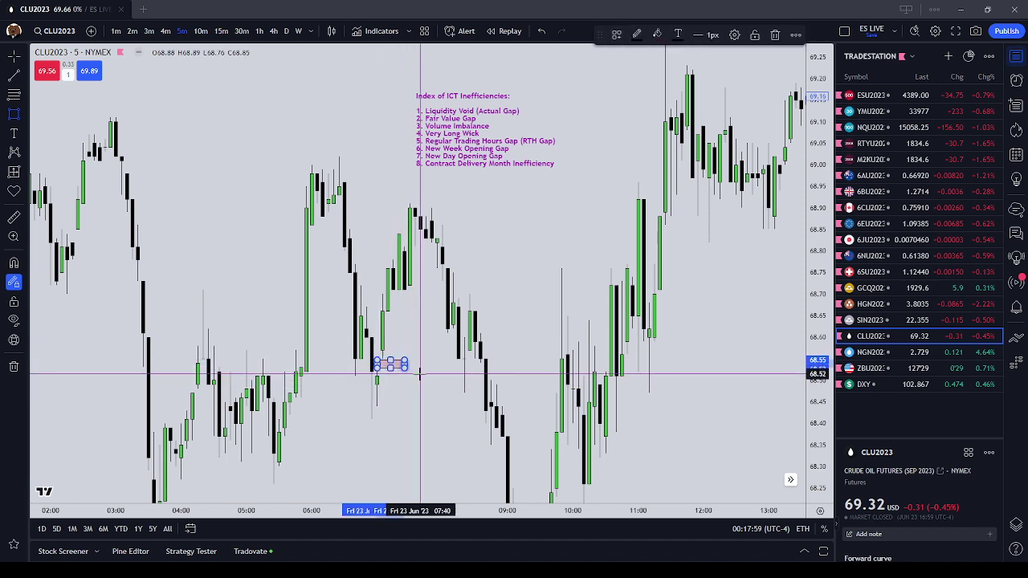
left_click(419, 376)
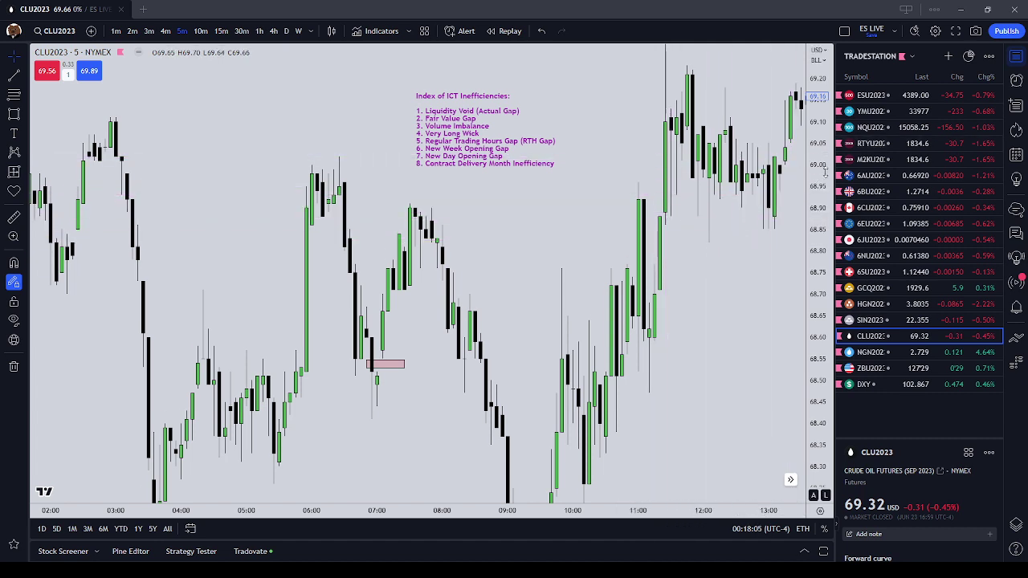
left_click_drag(825, 170, 825, 258)
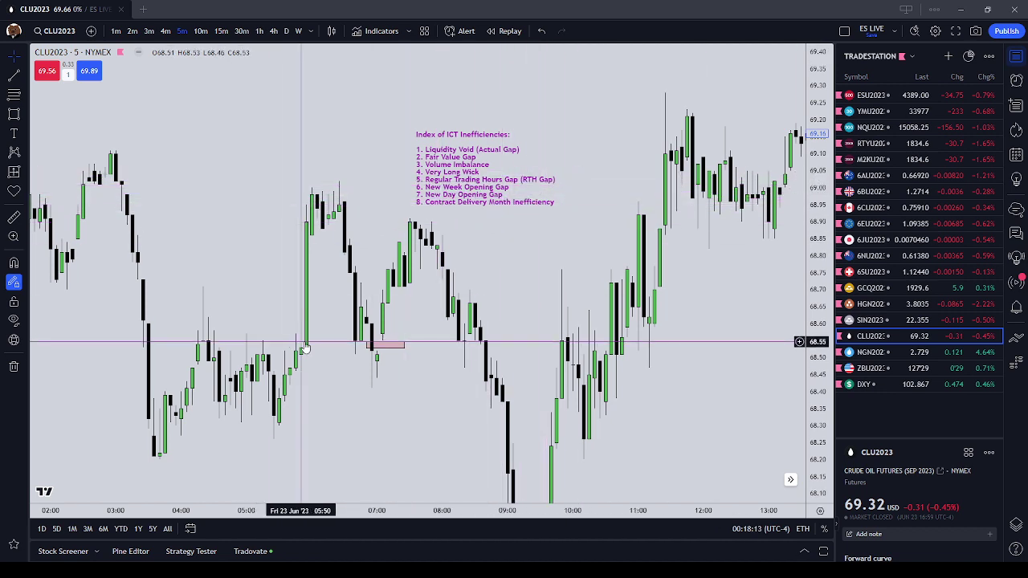
left_click_drag(386, 350, 385, 347)
left_click(388, 355)
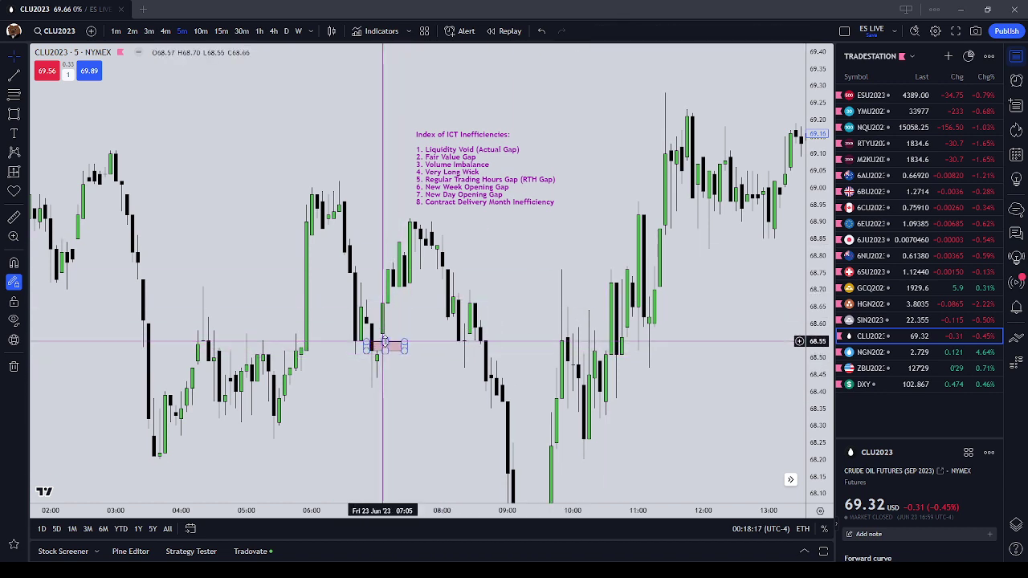
- Narrow the gap rectangle by moving its upper and lower edges to 68.54 and 68.53
left_click(384, 343)
left_click_drag(385, 351, 385, 347)
left_click(443, 374)
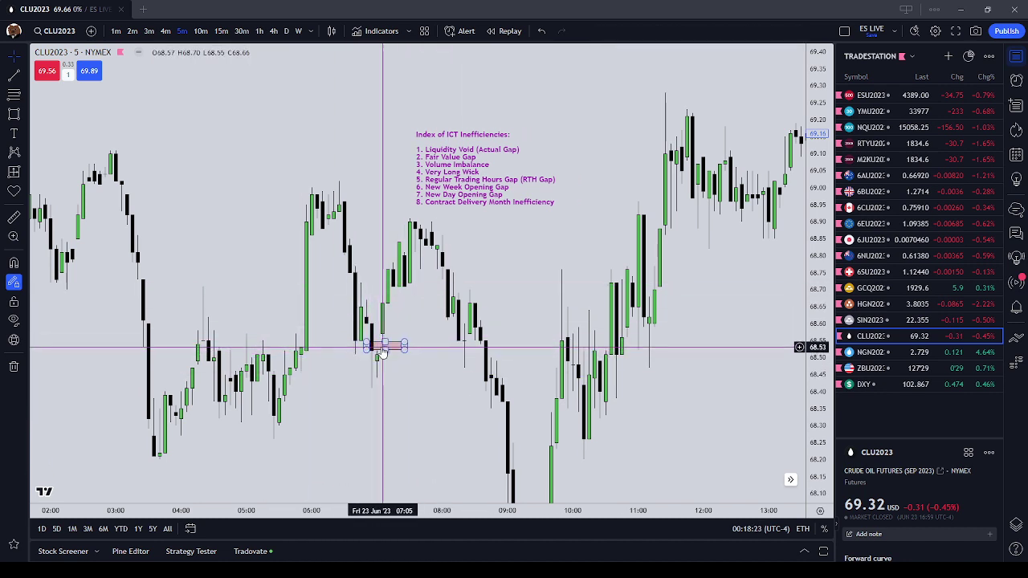
left_click_drag(383, 343, 384, 341)
left_click(416, 337)
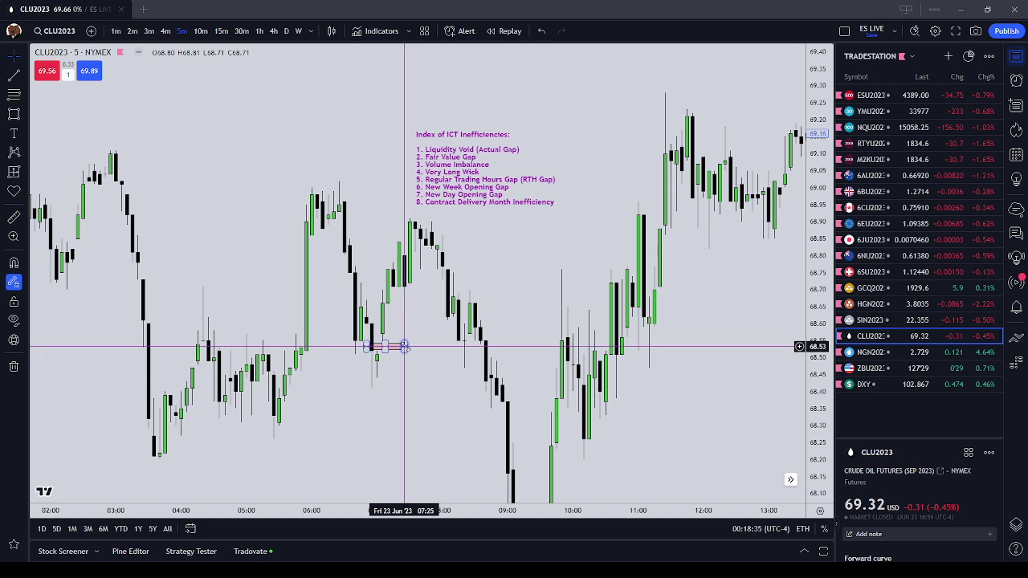
- Extend the gap rectangle forward in time to 09:00 and make it span about 68.55 to 68.52
left_click_drag(409, 346, 507, 345)
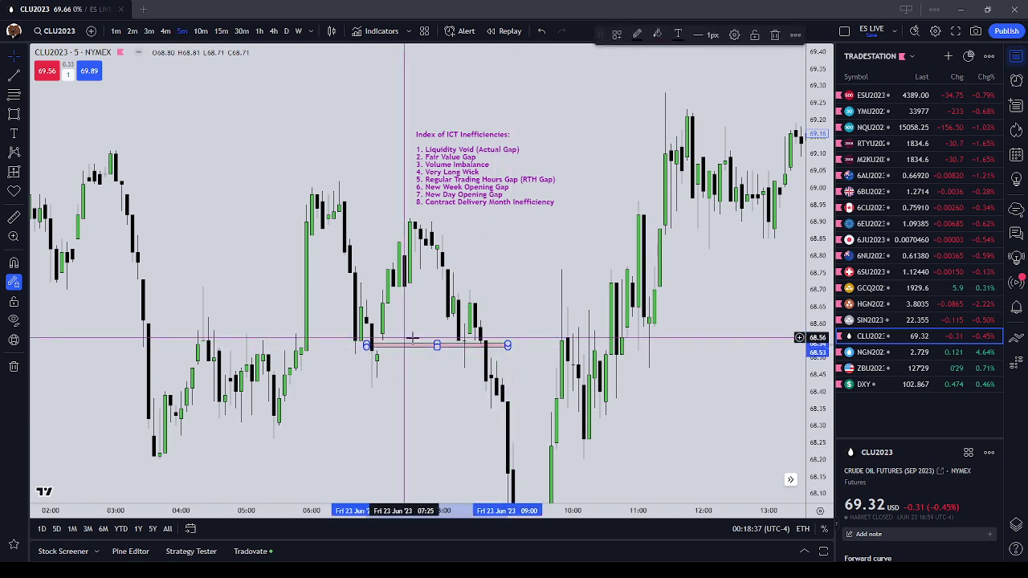
left_click_drag(437, 341, 390, 295)
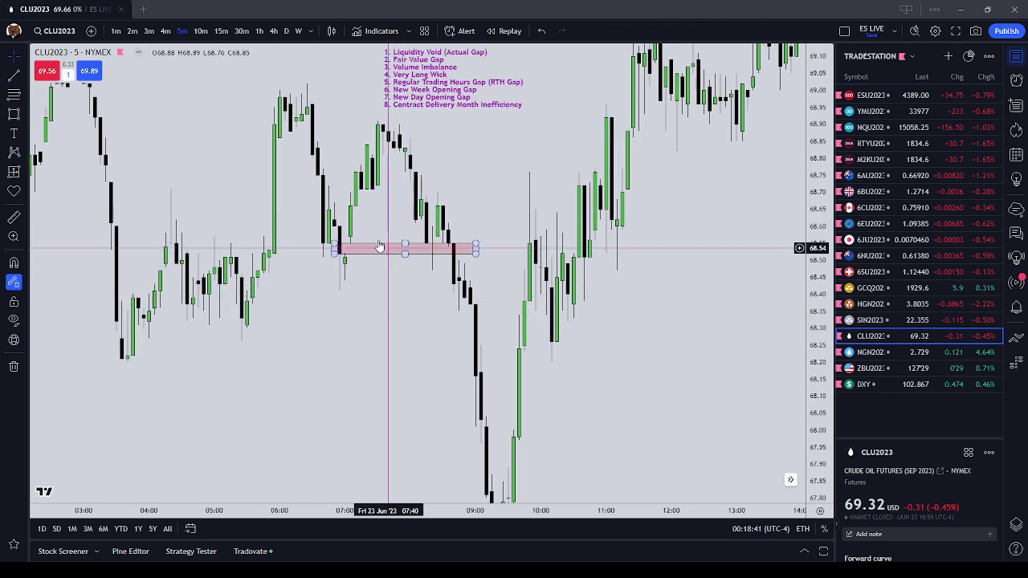
left_click_drag(471, 206, 480, 241)
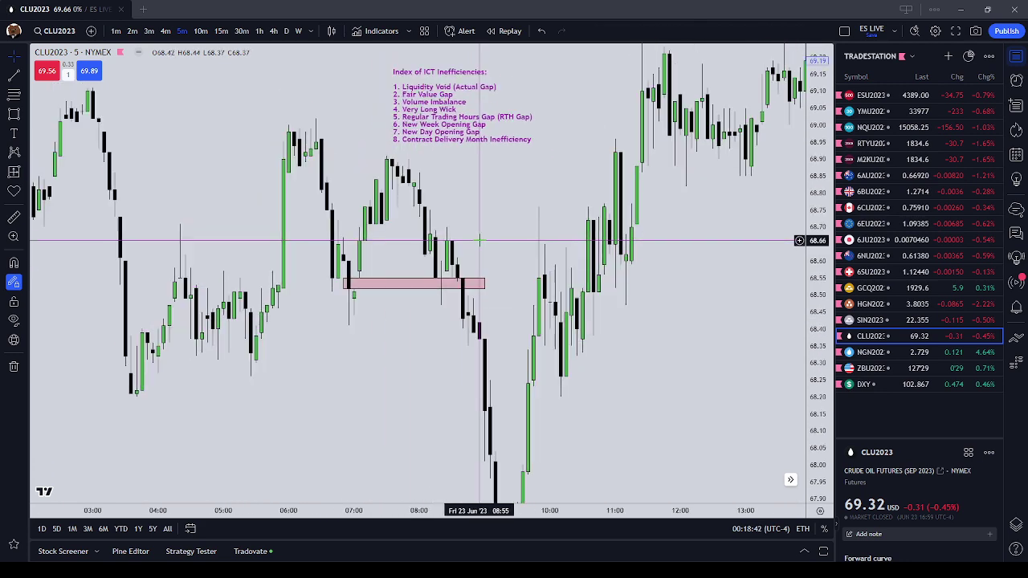
- Brush circles around the gap near 07:00 and the return into it near 08:20, plus arrows following the drop toward 09:15
left_click(24, 117)
left_click(60, 134)
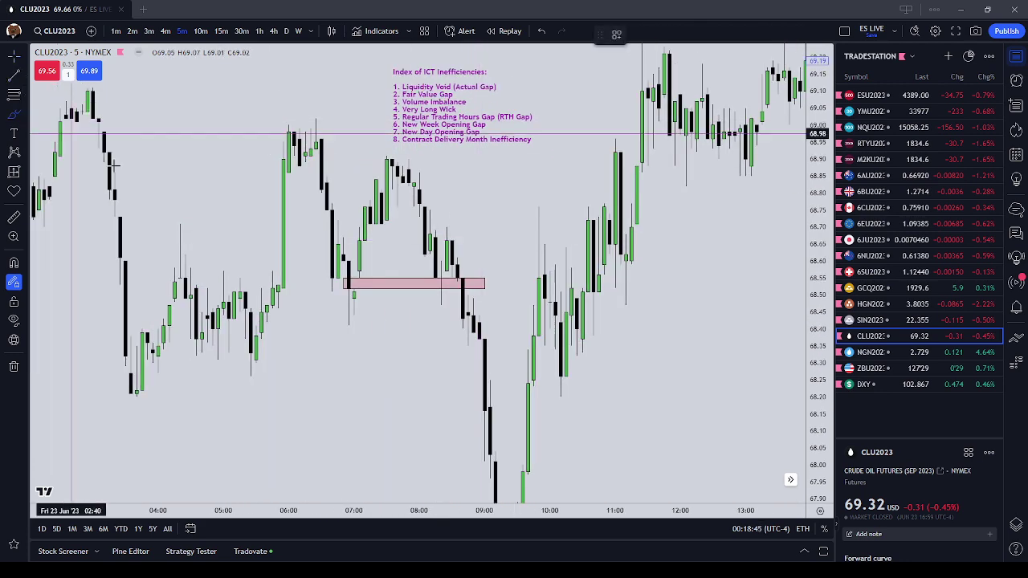
left_click_drag(354, 287, 364, 282)
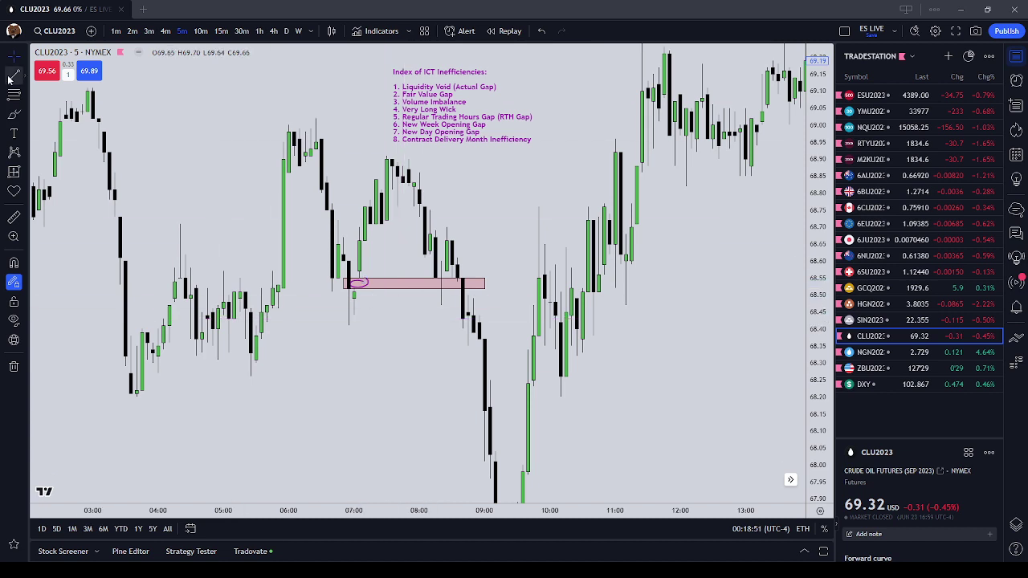
left_click(12, 115)
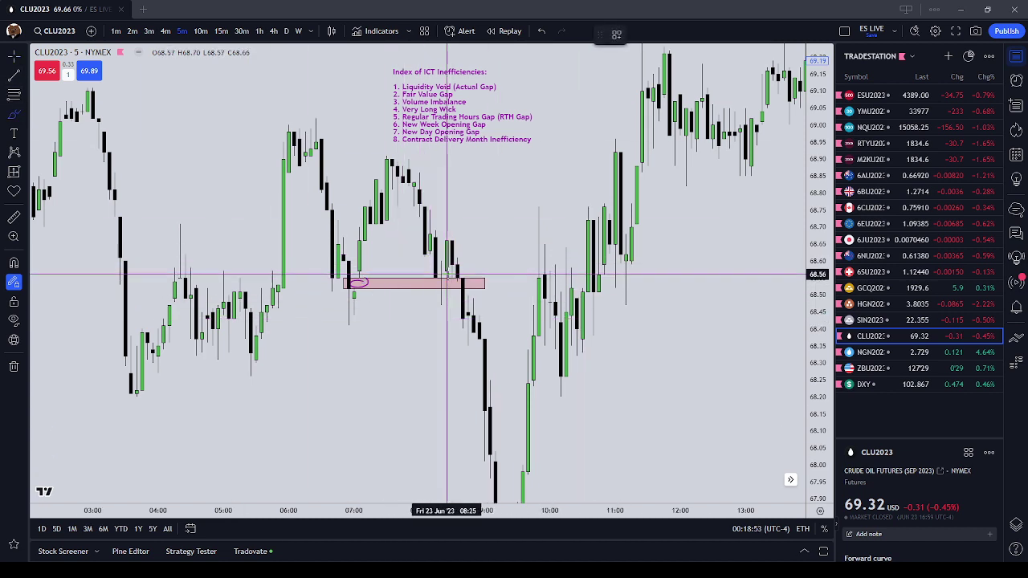
mouse_move(446, 274)
left_mouse_down()
mouse_move(431, 275)
mouse_move(432, 285)
mouse_move(452, 266)
mouse_move(436, 305)
mouse_move(449, 324)
mouse_move(478, 301)
mouse_move(495, 368)
left_mouse_up()
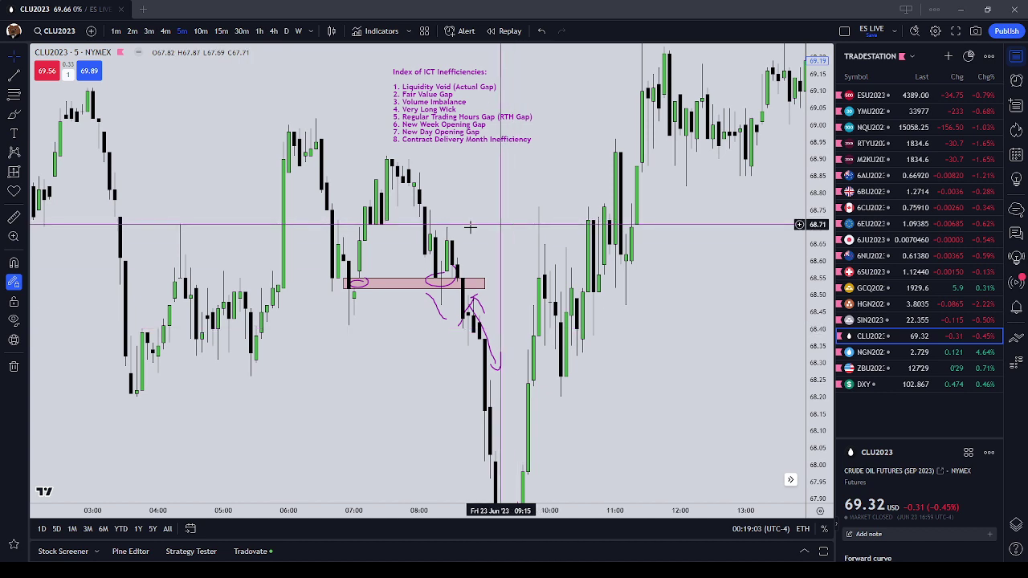
- Delete the brushed circle around the gap near 07:00
left_click_drag(509, 240, 509, 260)
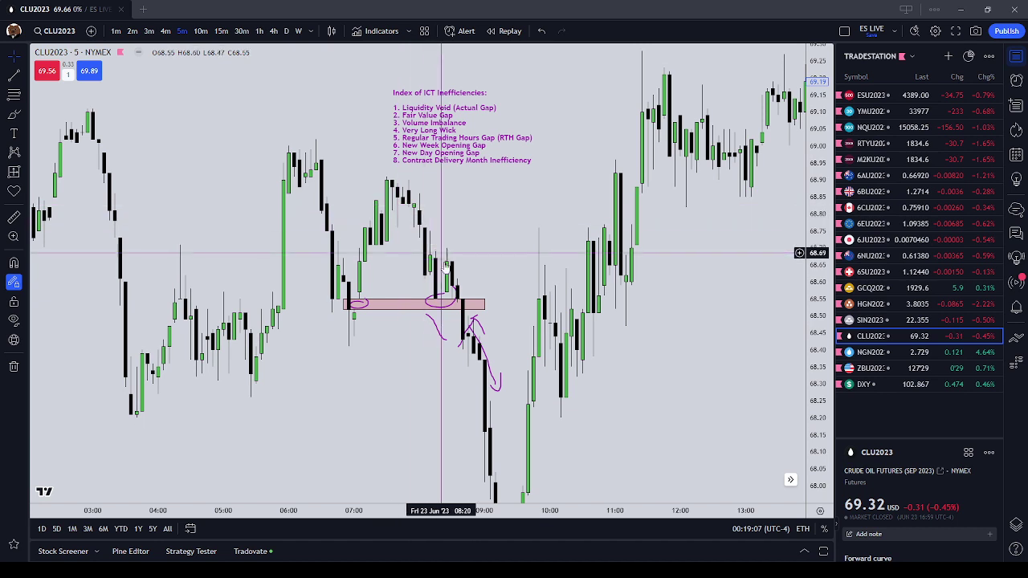
left_click(365, 308)
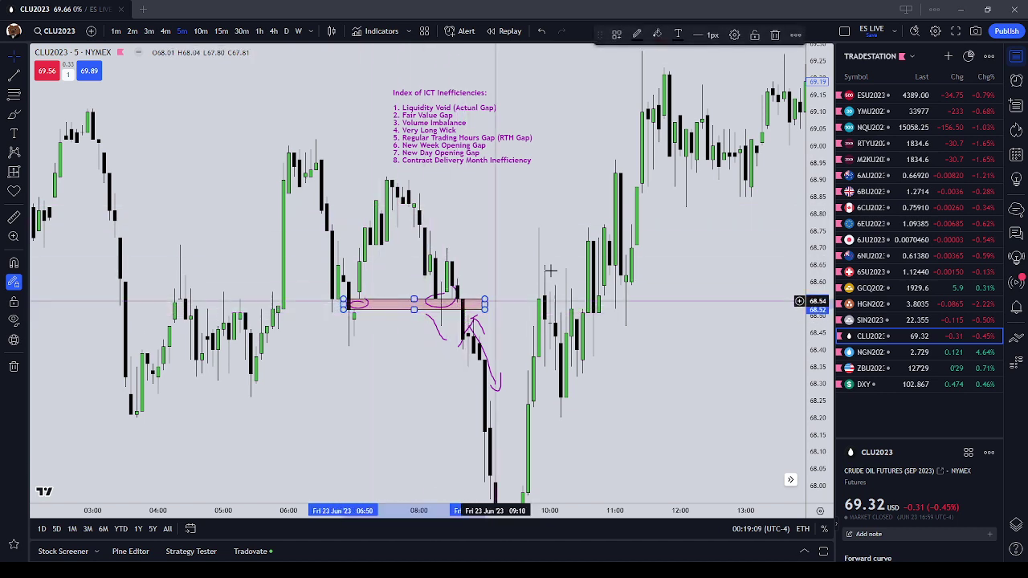
left_click(597, 259)
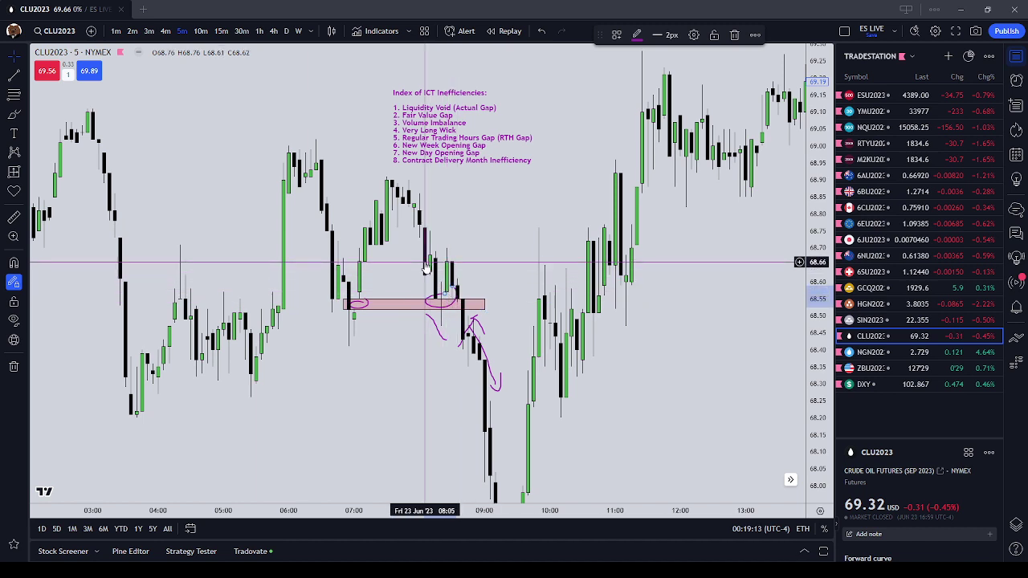
left_click(365, 308)
left_click(646, 129)
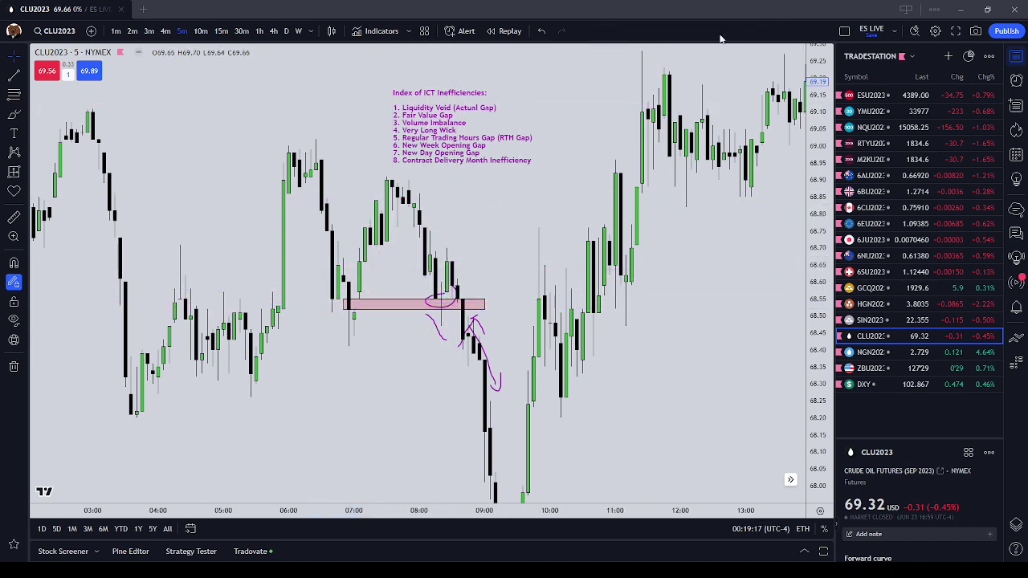
- Raise the lower edge of the gap rectangle to 68.53
left_click(436, 298)
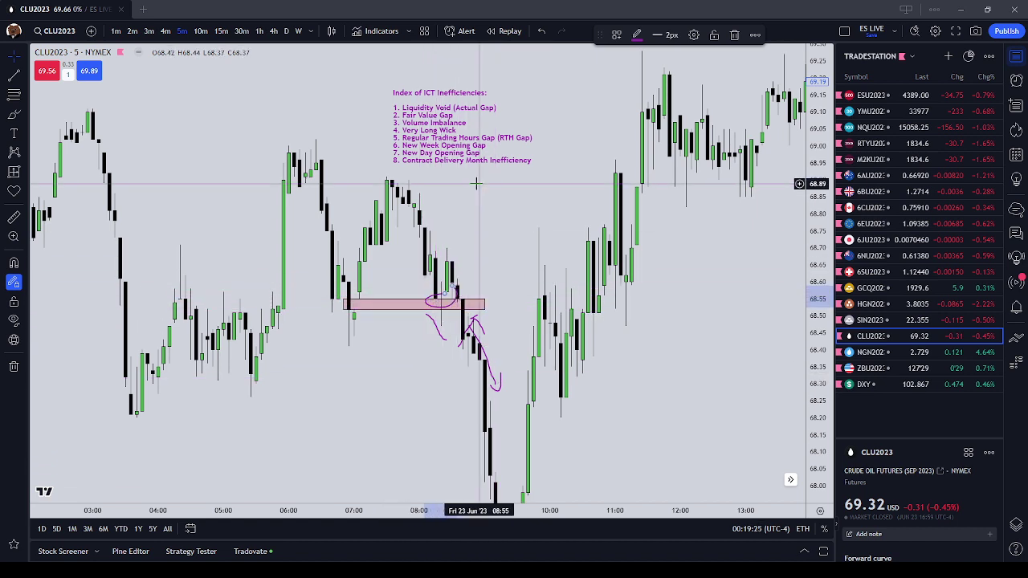
left_click_drag(412, 310, 412, 303)
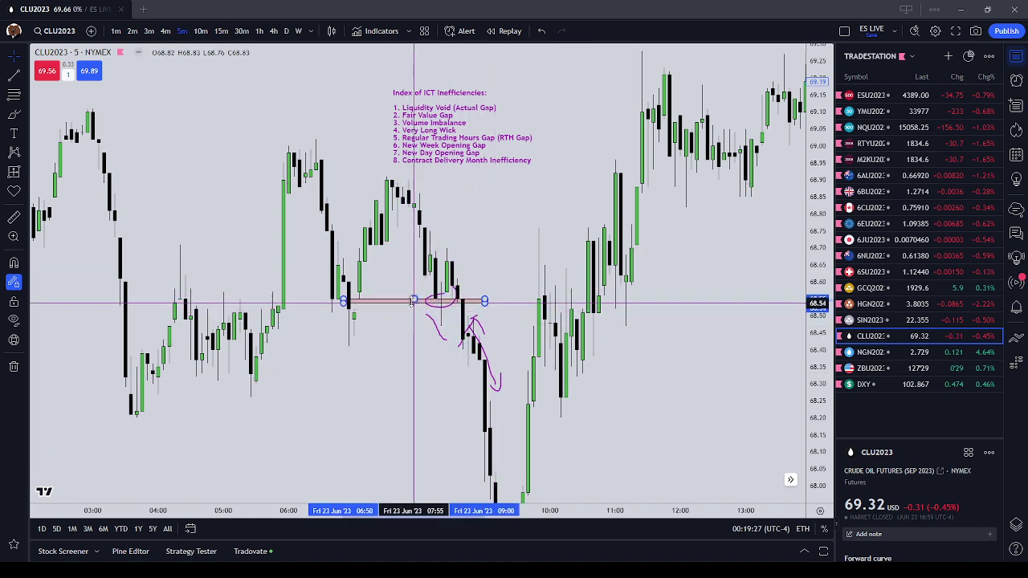
double_click(415, 303)
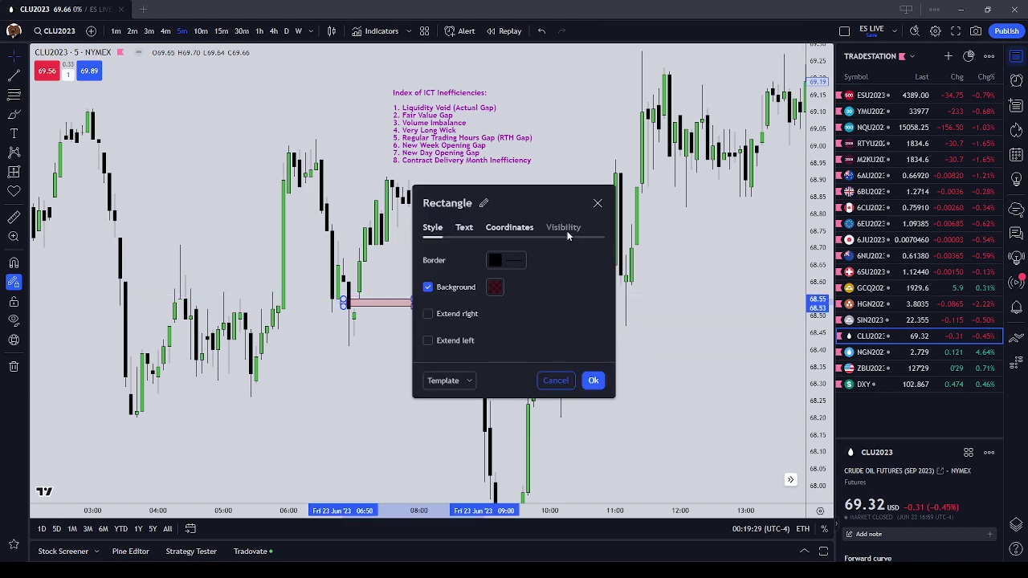
left_click(597, 203)
left_click(571, 249)
- Delete the arrow shafts and arrowhead strokes brushed along the drop between about 08:40 and 09:10
mouse_move(634, 253)
left_mouse_down()
mouse_move(480, 278)
mouse_move(584, 266)
left_mouse_up()
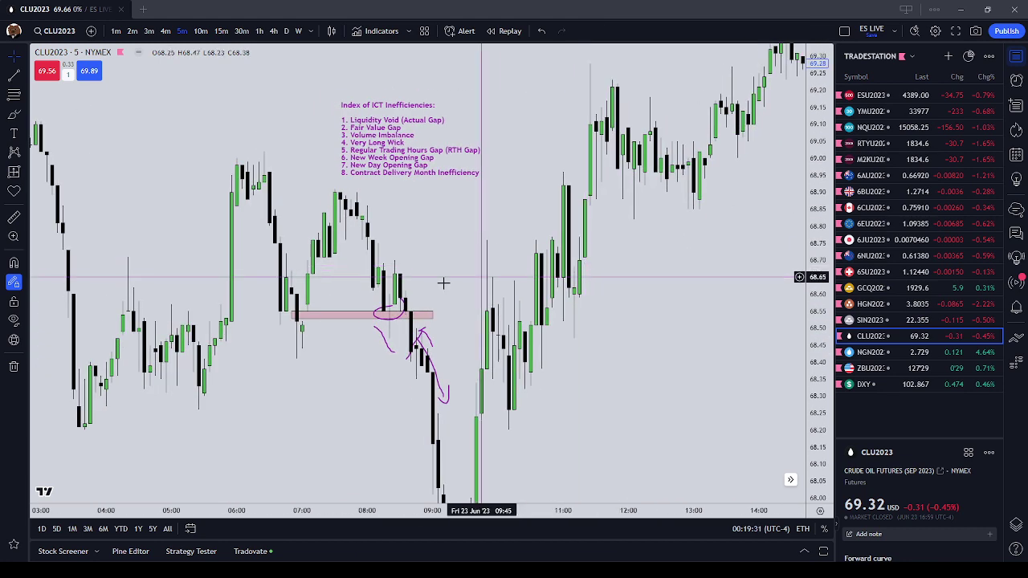
left_click(424, 334)
left_click(735, 36)
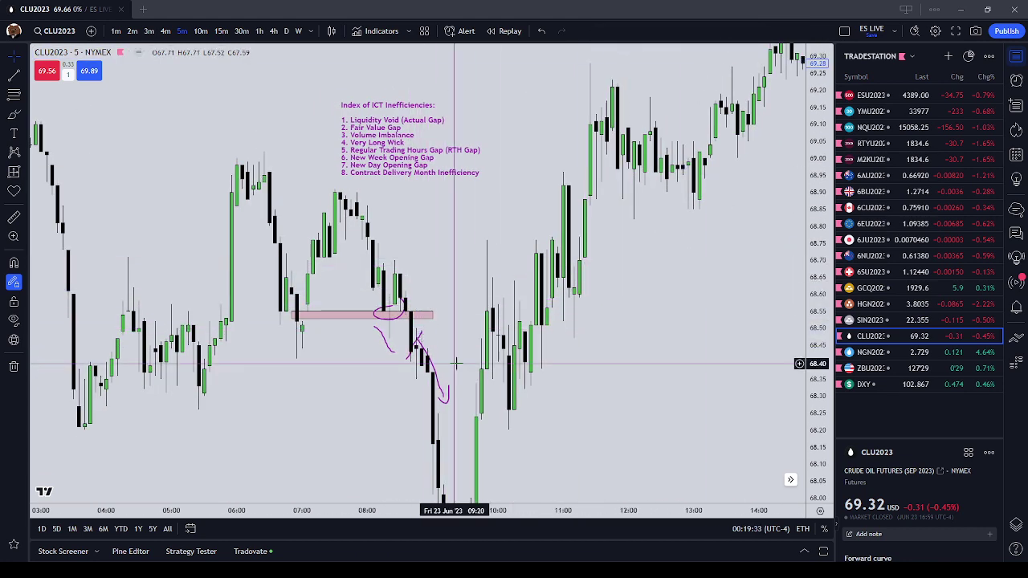
left_click(431, 366)
left_click(733, 36)
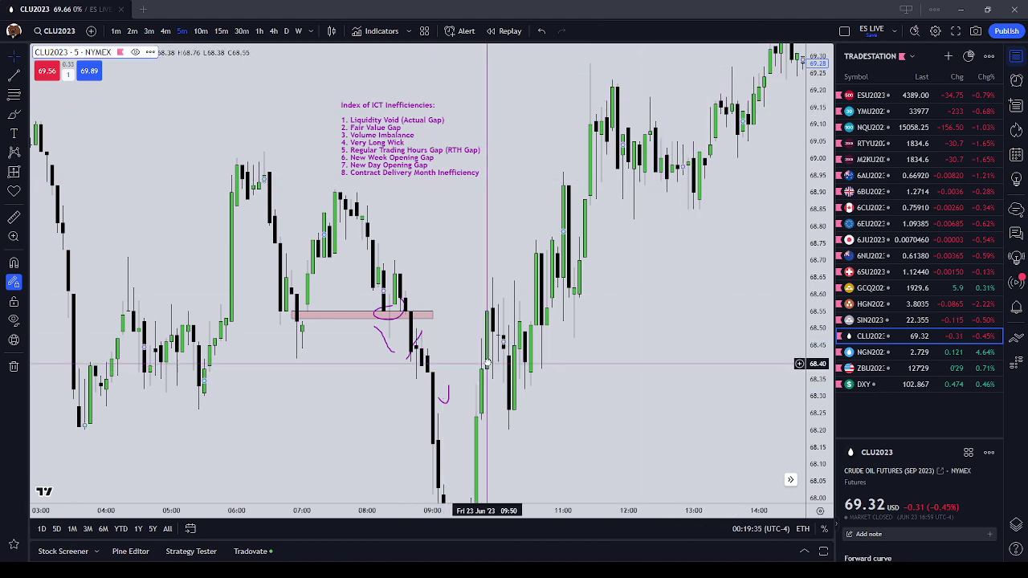
left_click_drag(486, 363, 529, 352)
left_click(459, 331)
left_click(734, 37)
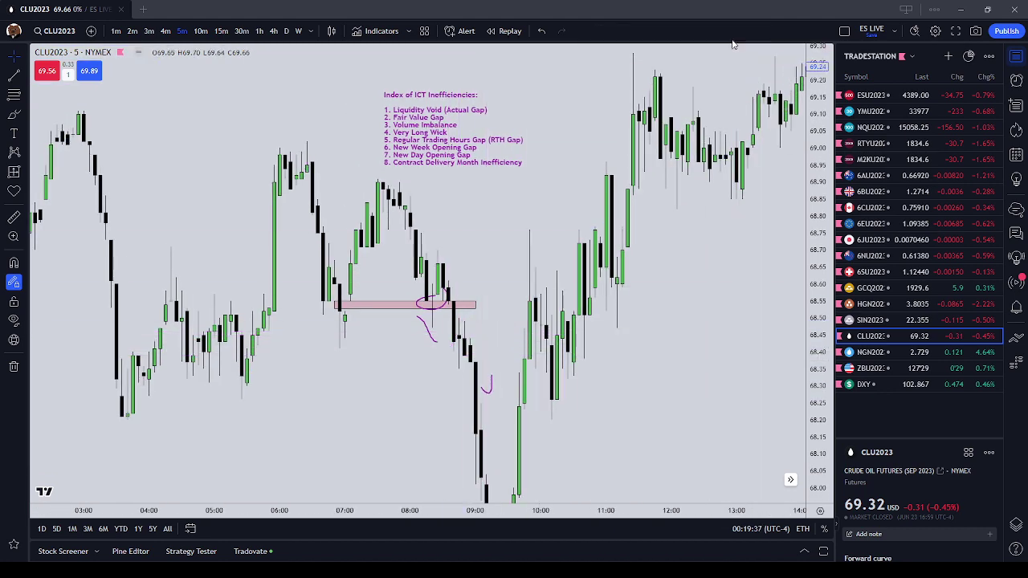
- Switch to the daily crude oil chart and examine its gaps and price swings from February to June
left_click(287, 31)
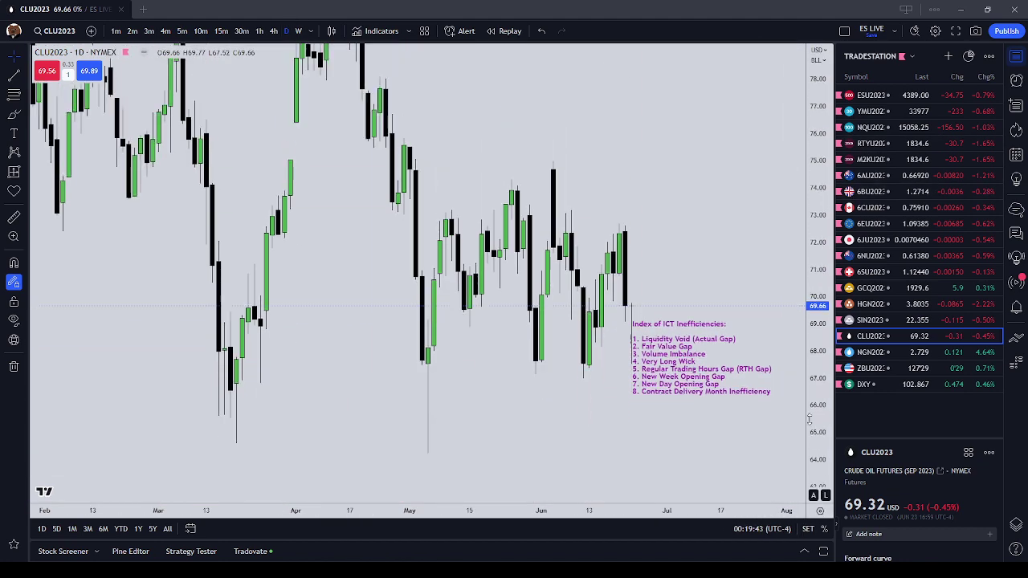
left_click_drag(468, 110, 544, 236)
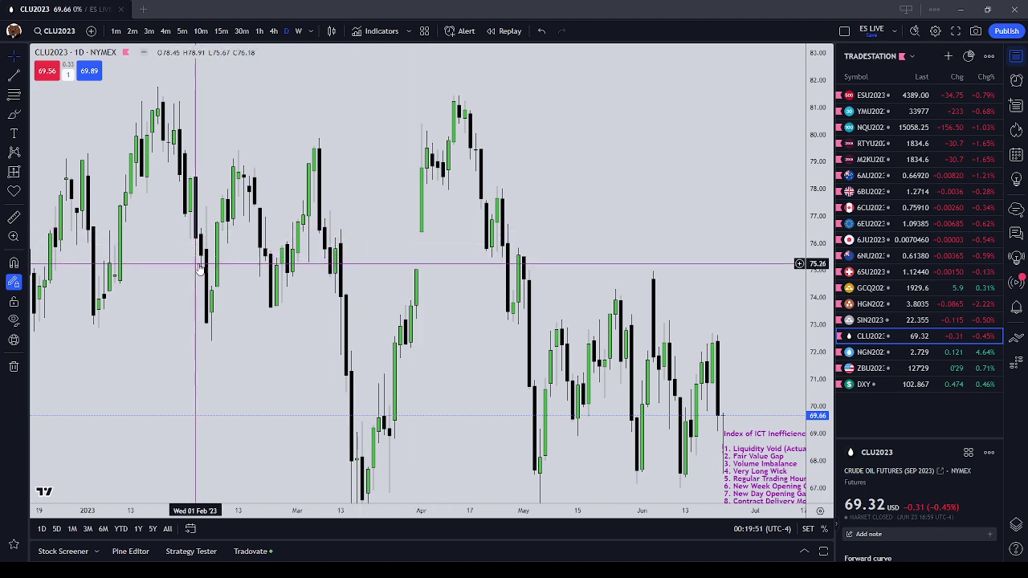
left_click_drag(471, 287, 363, 222)
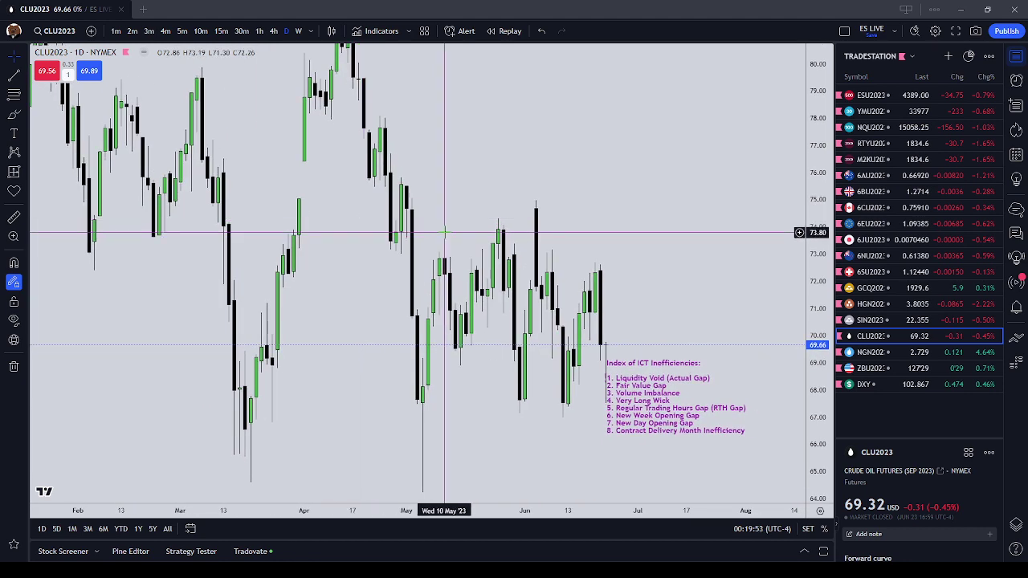
scroll(444, 233, "up", 2)
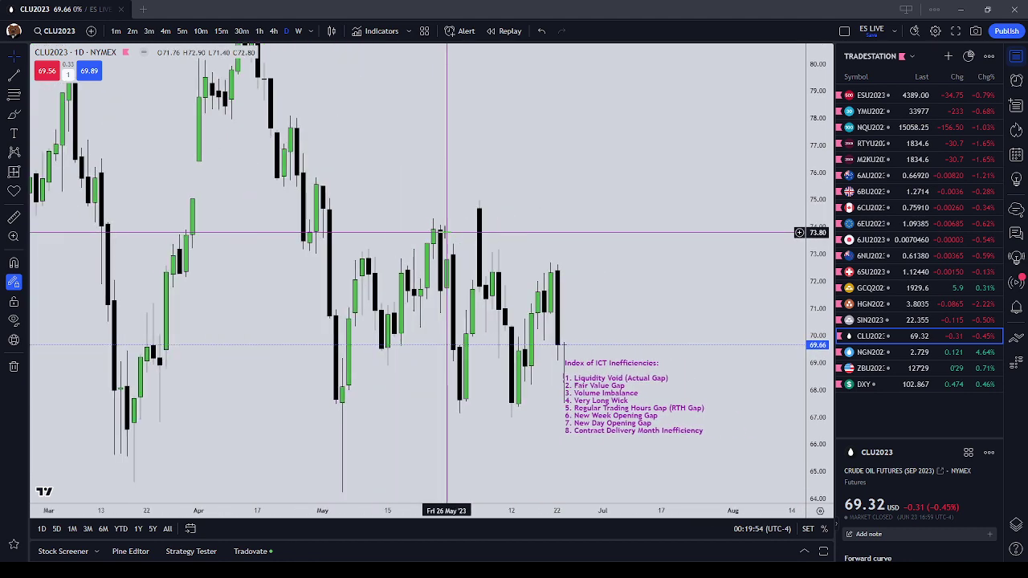
- Return to the 5-minute chart at the gap rectangle on 23 June
left_click(182, 31)
left_click(814, 495)
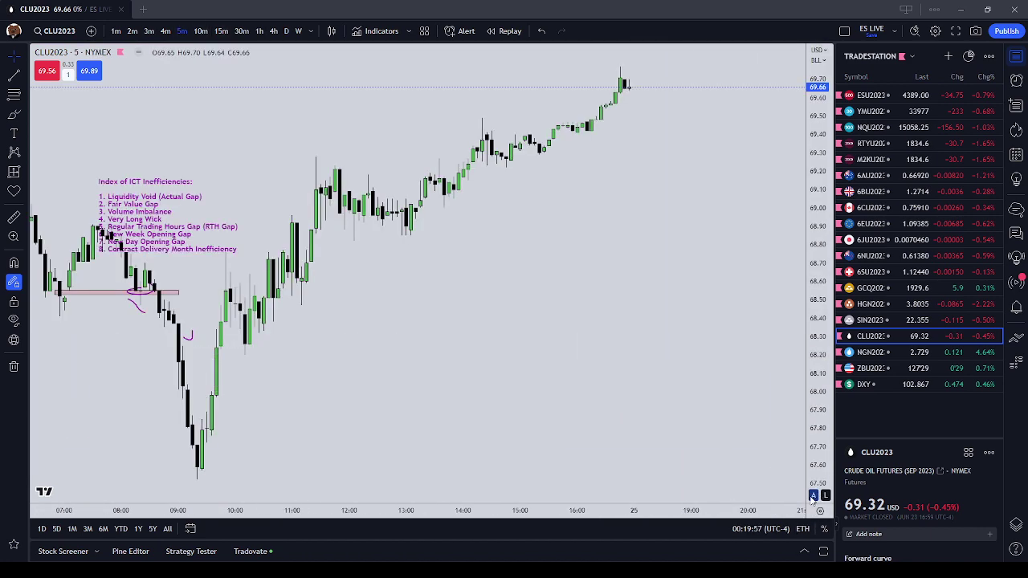
left_click_drag(511, 419, 519, 418)
left_click_drag(355, 402, 583, 379)
left_click_drag(361, 310, 429, 277)
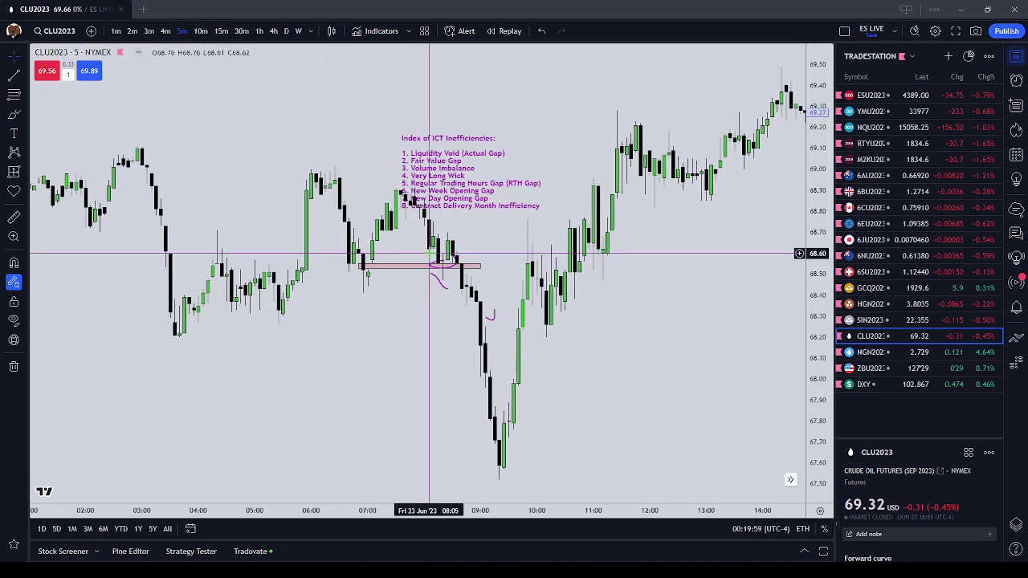
- Move the inefficiency list up, clear of the candles around 08:00
left_click(414, 265)
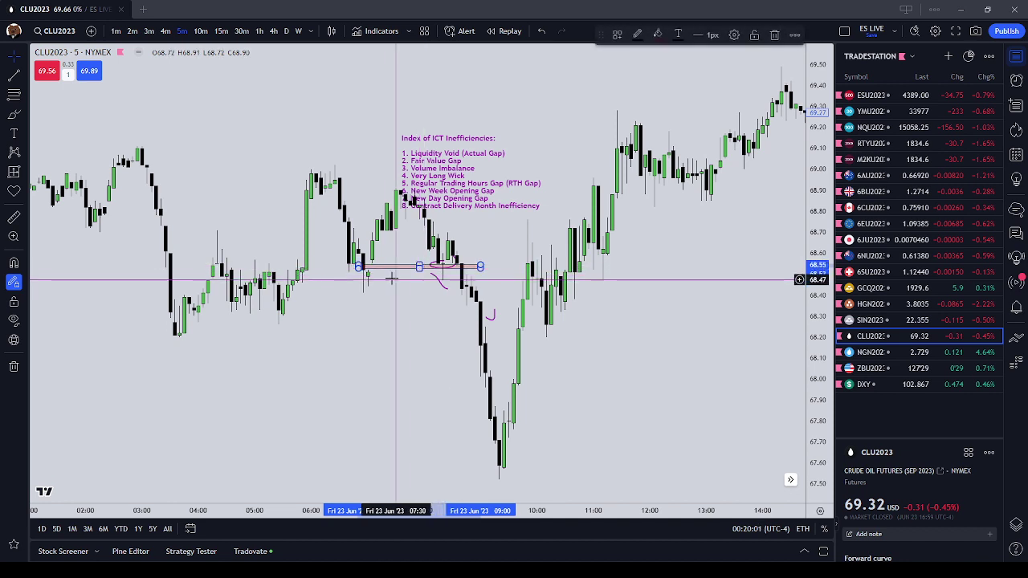
left_click(612, 273)
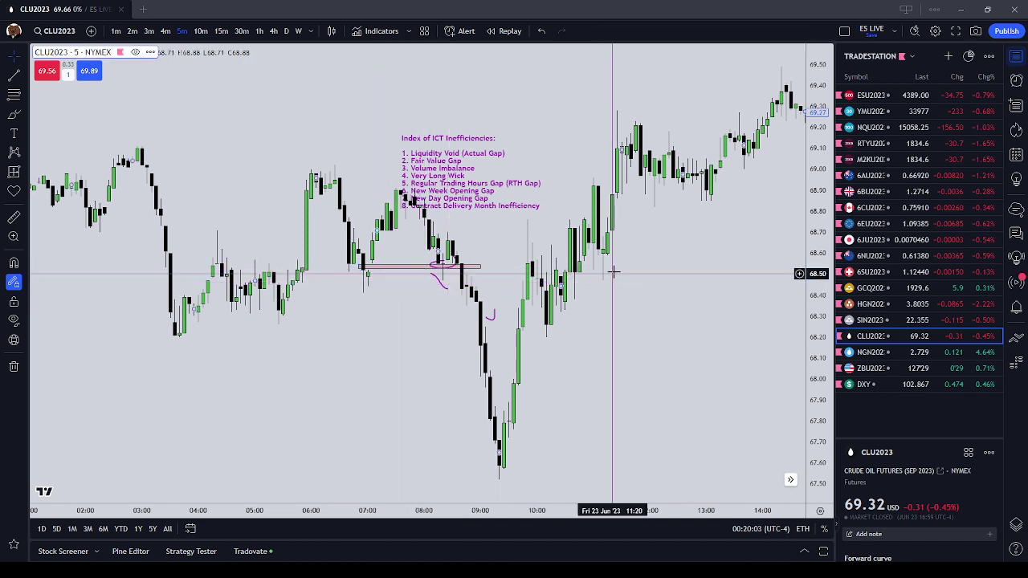
left_click_drag(453, 189, 462, 144)
left_click(418, 228)
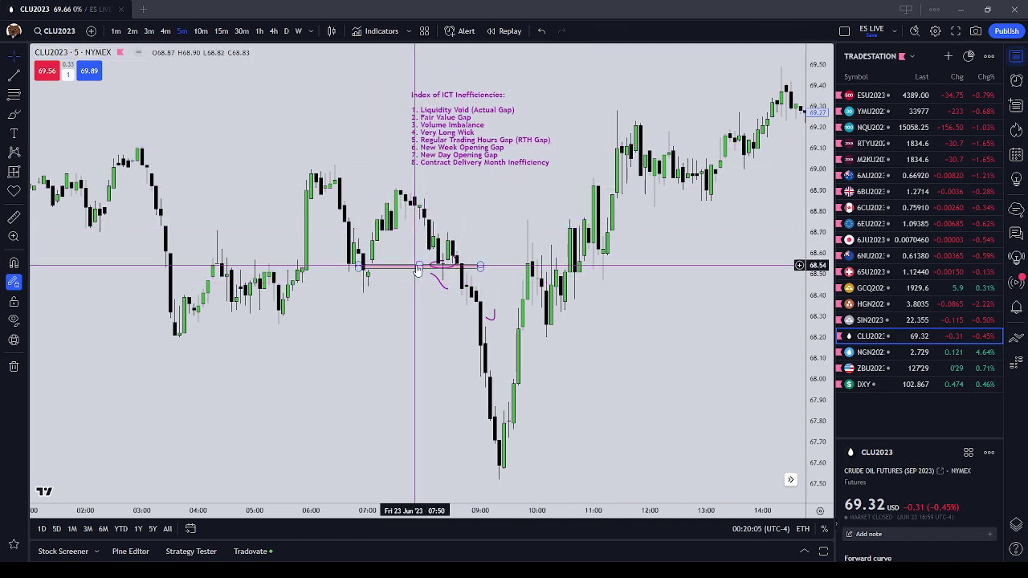
- Move the inefficiency list down and slightly forward in time, into the empty area above the 08:10 to 10:20 candles
left_click_drag(415, 301, 535, 329)
scroll(653, 359, "up", 2)
left_click_drag(817, 370, 818, 162)
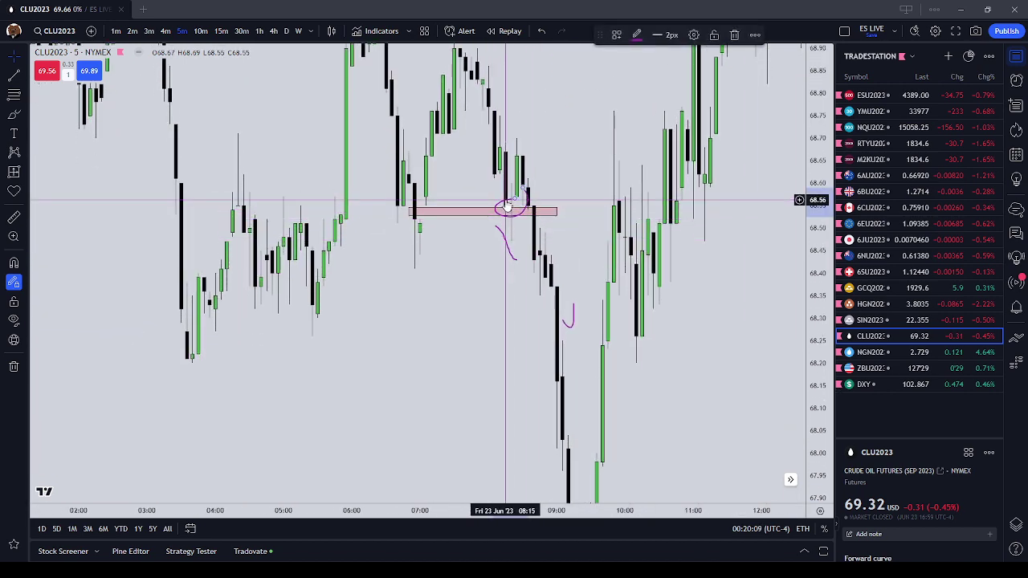
left_click_drag(557, 163, 533, 302)
scroll(507, 239, "down", 1)
left_click_drag(552, 116, 551, 158)
left_click_drag(535, 75, 561, 186)
left_click(548, 278)
- Delete the brushed circle on the gap rectangle near 08:20
scroll(474, 315, "down", 1)
scroll(473, 314, "up", 1)
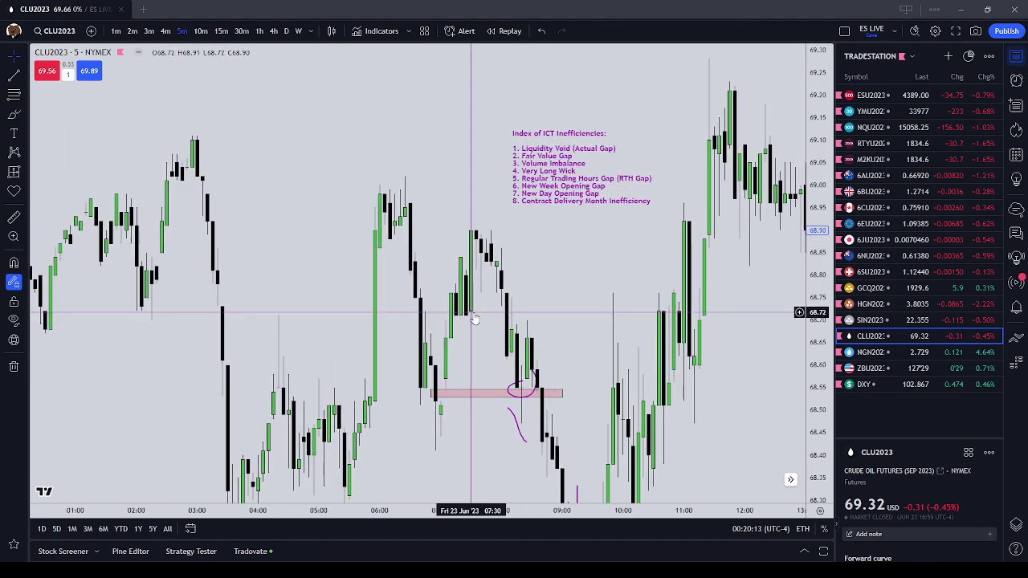
scroll(478, 322, "up", 2)
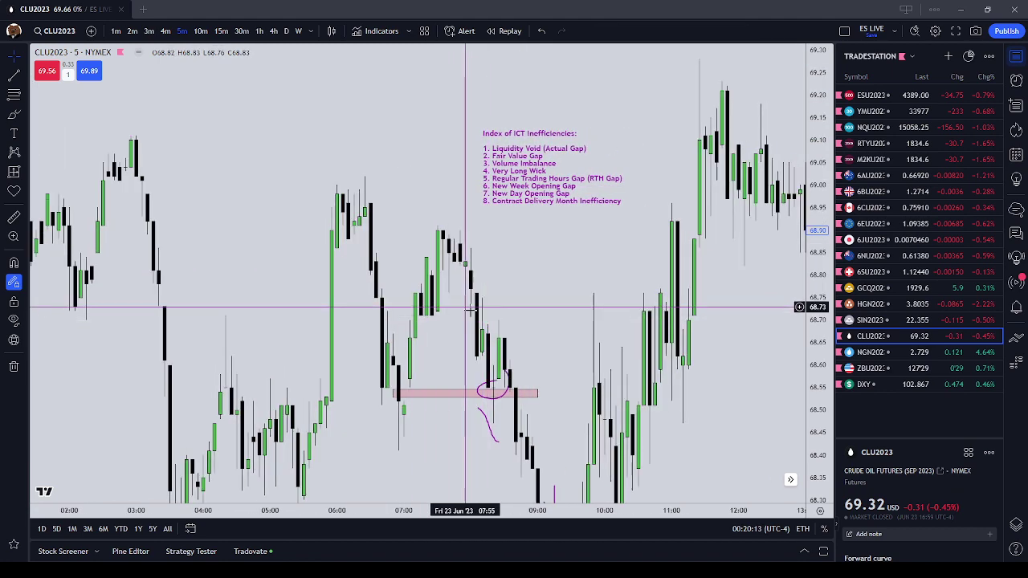
left_click(493, 376)
scroll(494, 371, "up", 1)
left_click(727, 35)
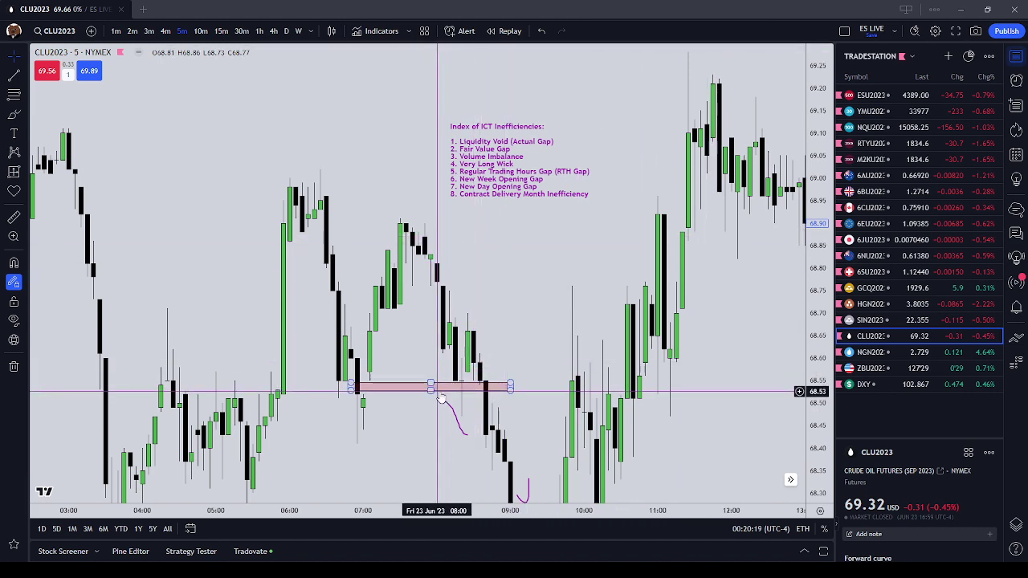
- Lower the inefficiency list to 69.07 and delete the brushed stroke below the gap rectangle near 08:15
left_click_drag(468, 367, 473, 306)
scroll(472, 306, "down", 3)
scroll(522, 301, "up", 1)
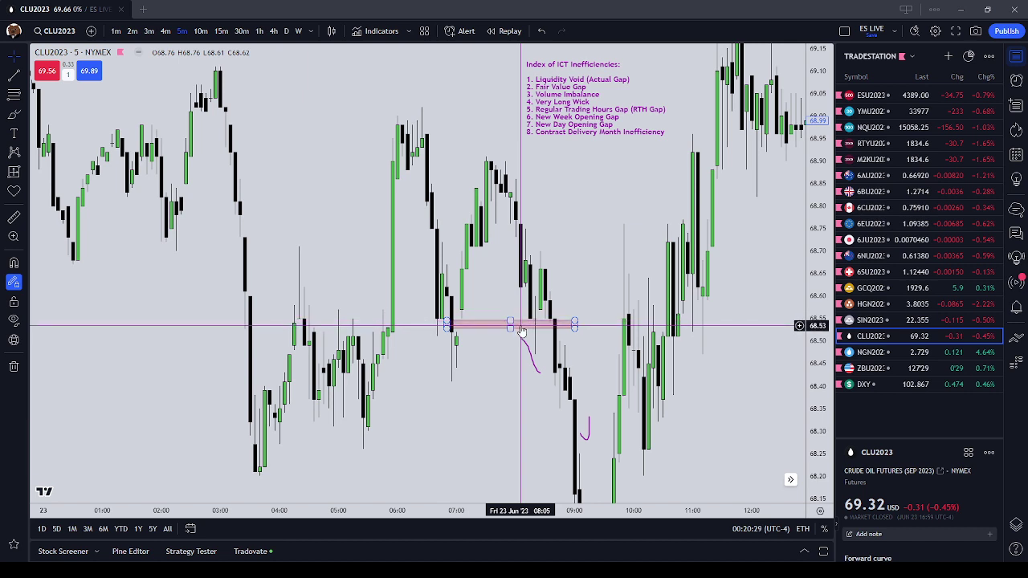
left_click_drag(524, 367, 515, 354)
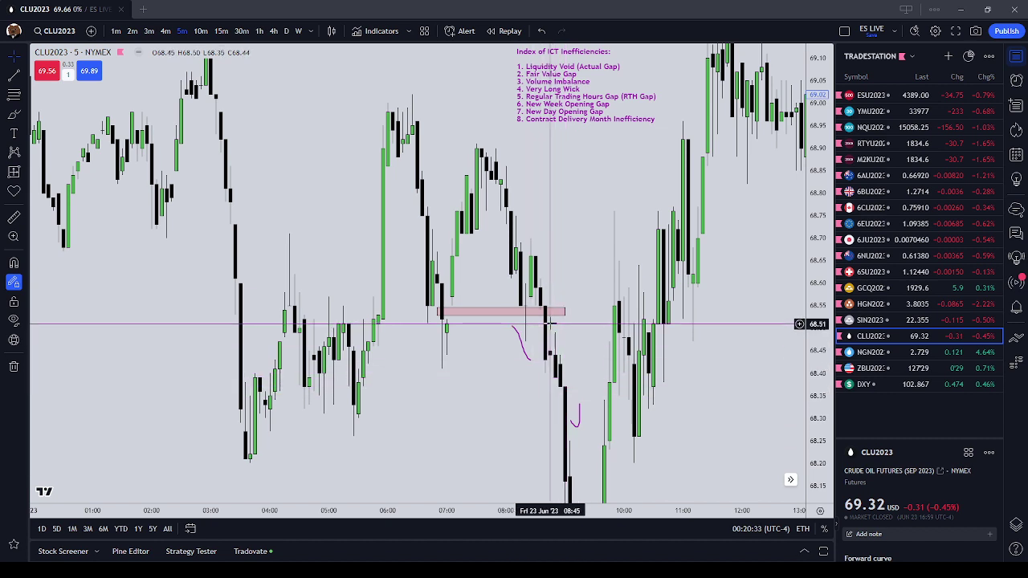
left_click(563, 313)
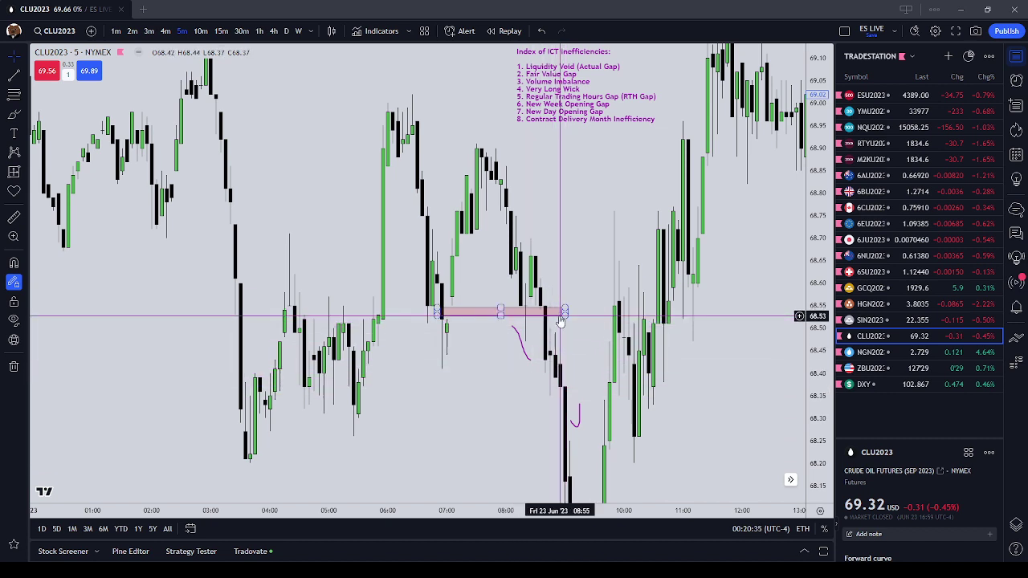
left_click(522, 351)
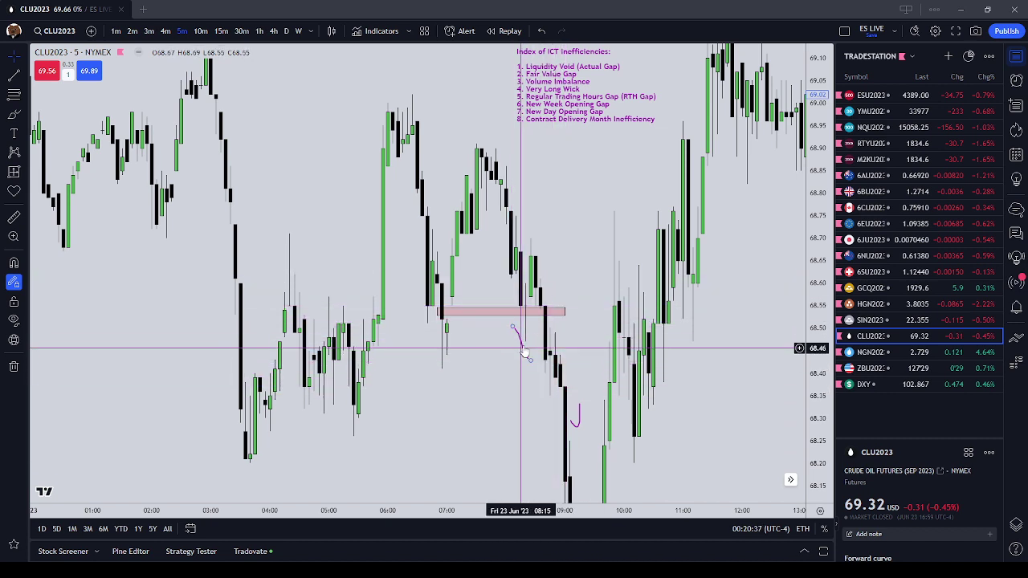
left_click_drag(541, 121, 541, 144)
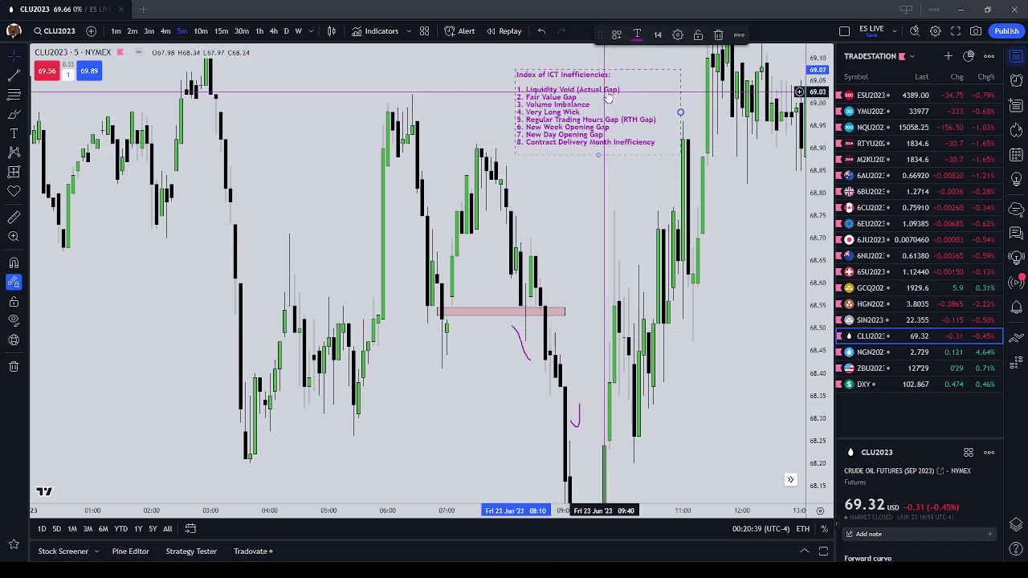
left_click(535, 341)
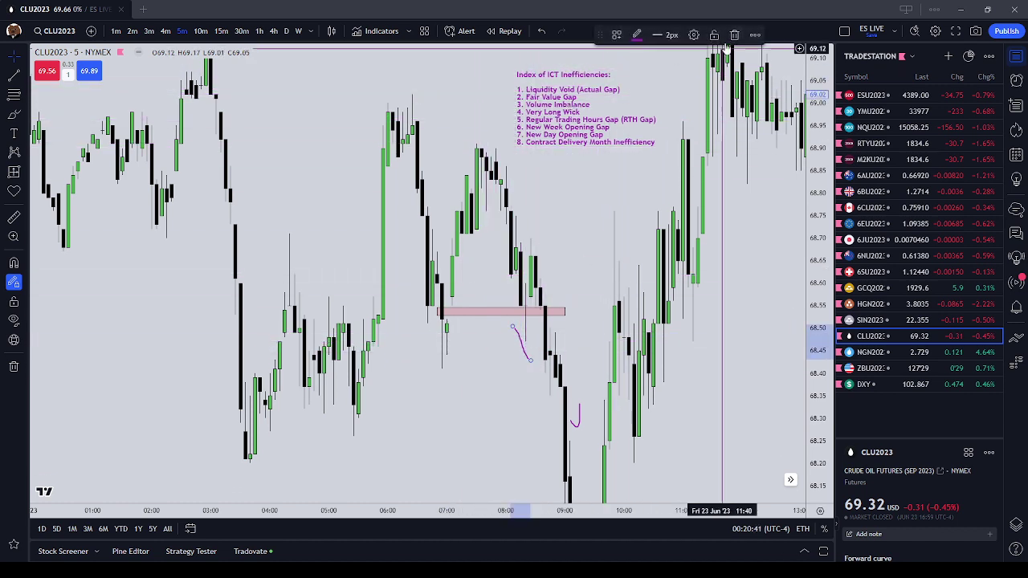
key("Delete")
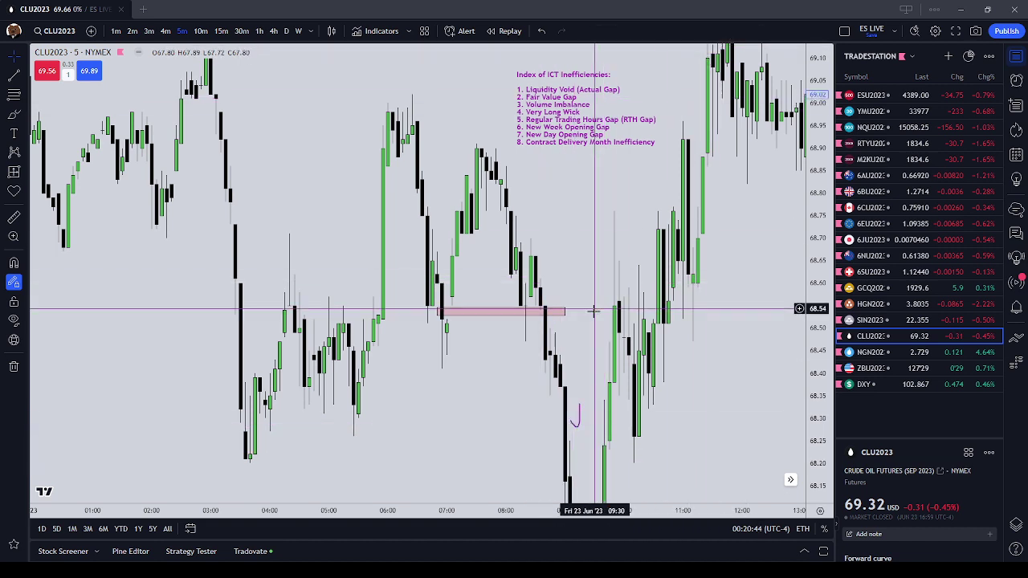
- Delete the remaining hook-shaped brush stroke near 09:15, below the gap rectangle
left_click(577, 424)
left_click(739, 35)
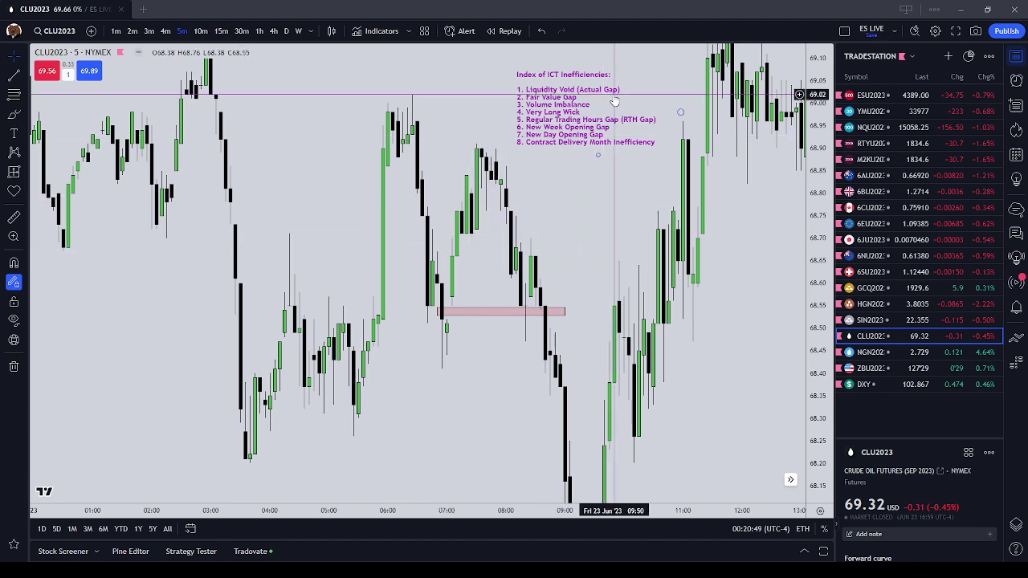
left_click_drag(604, 167, 470, 188)
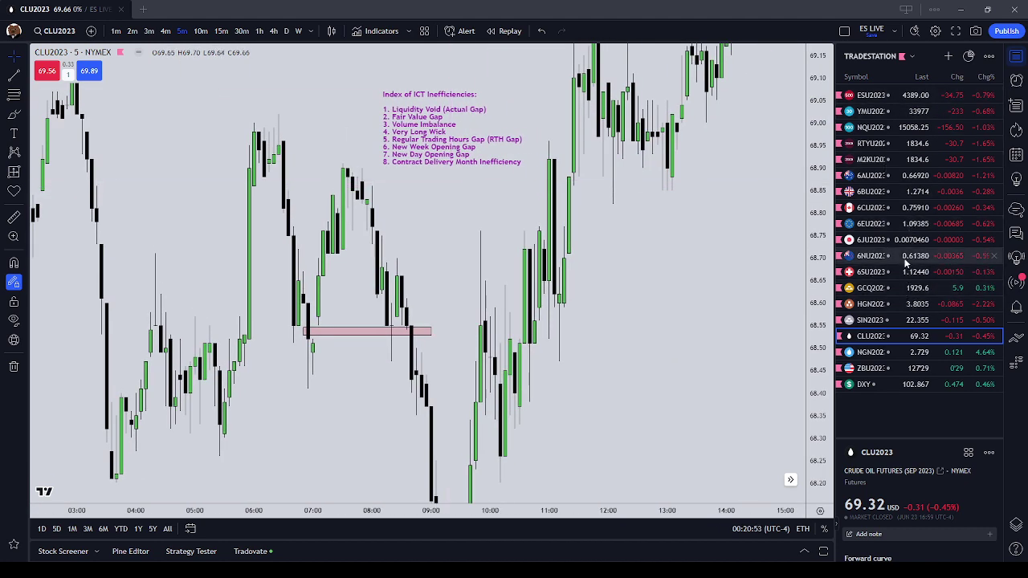
- Switch to the 6EU2023 chart and add a text note near 04:30 at 1.09785 using the "Glossary of ICT Inefficiencies" template
left_click(875, 223)
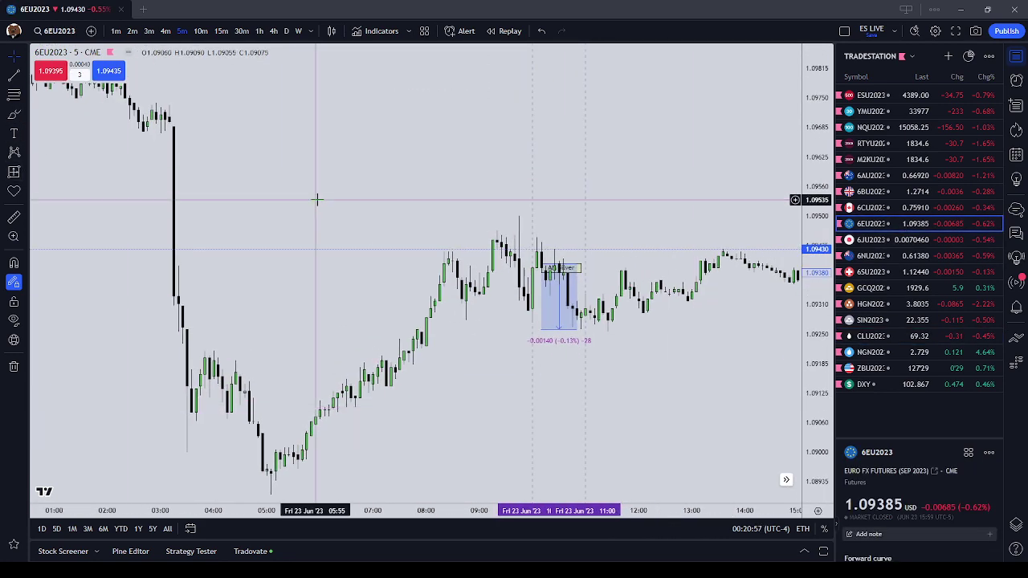
left_click_drag(317, 199, 518, 220)
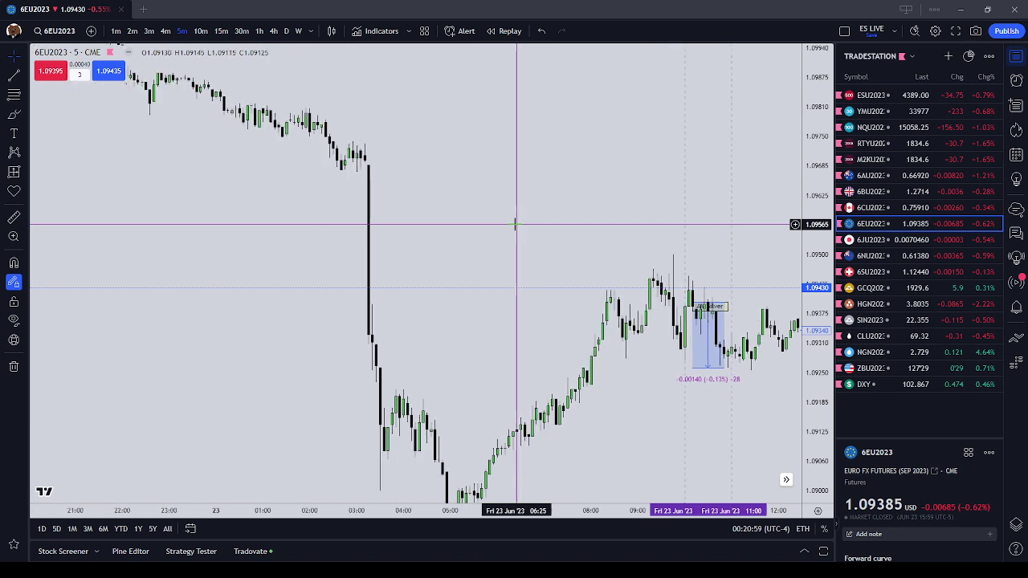
left_click(14, 133)
left_click(428, 123)
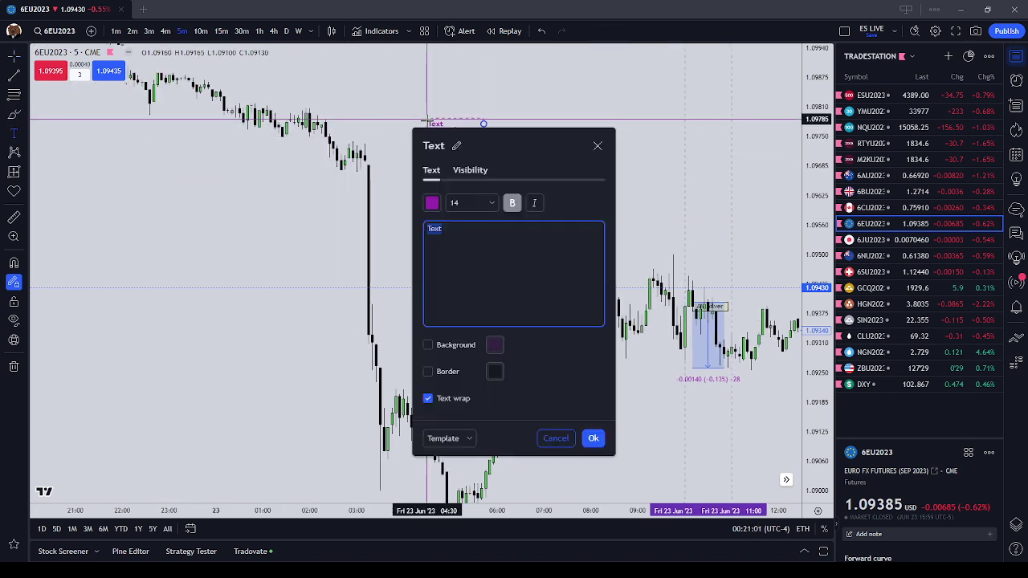
left_click(469, 439)
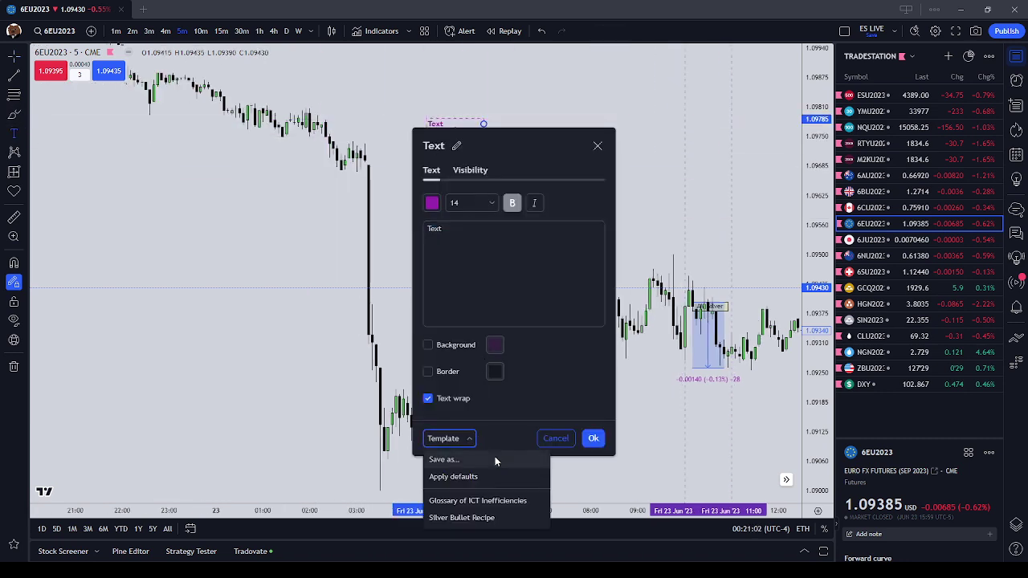
left_click(508, 502)
left_click(592, 439)
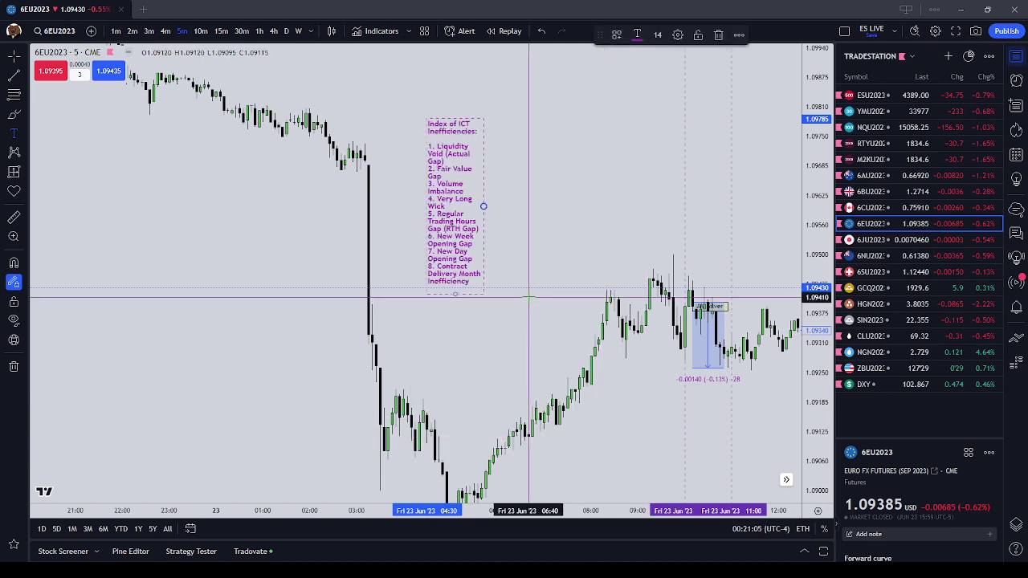
- Widen the inefficiency list's text box and move the 10:00 vertical line to 16:05 on 23 June
left_click_drag(482, 206, 557, 198)
left_click_drag(586, 192, 284, 183)
left_click_drag(379, 237, 669, 276)
scroll(635, 276, "down", 1)
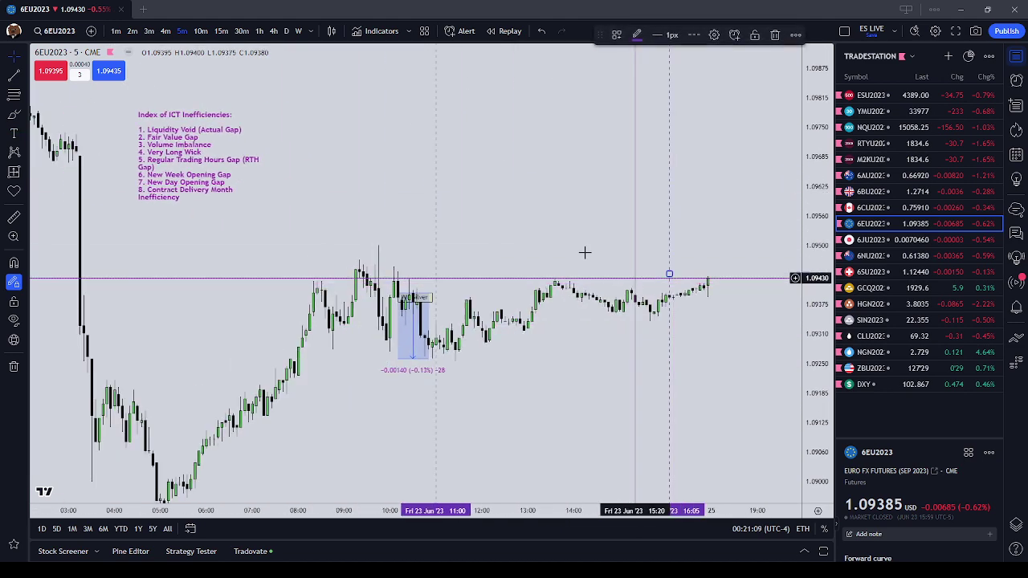
- Switch the chart to the 15-minute timeframe and move the inefficiency list down to 1.09495, ahead of the large 03:00 drop
left_click(221, 31)
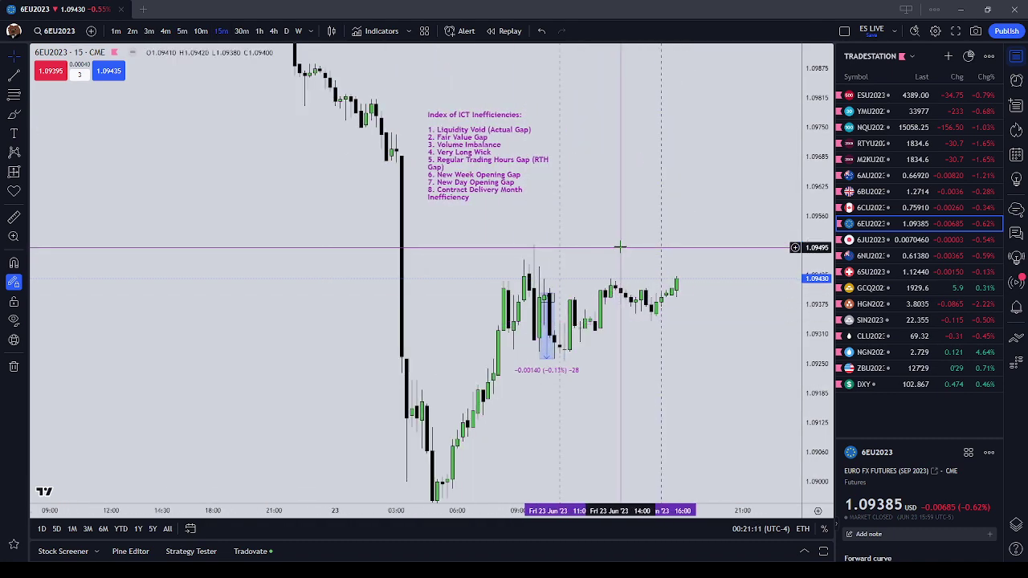
left_click_drag(575, 392, 584, 351)
left_click_drag(477, 124, 313, 261)
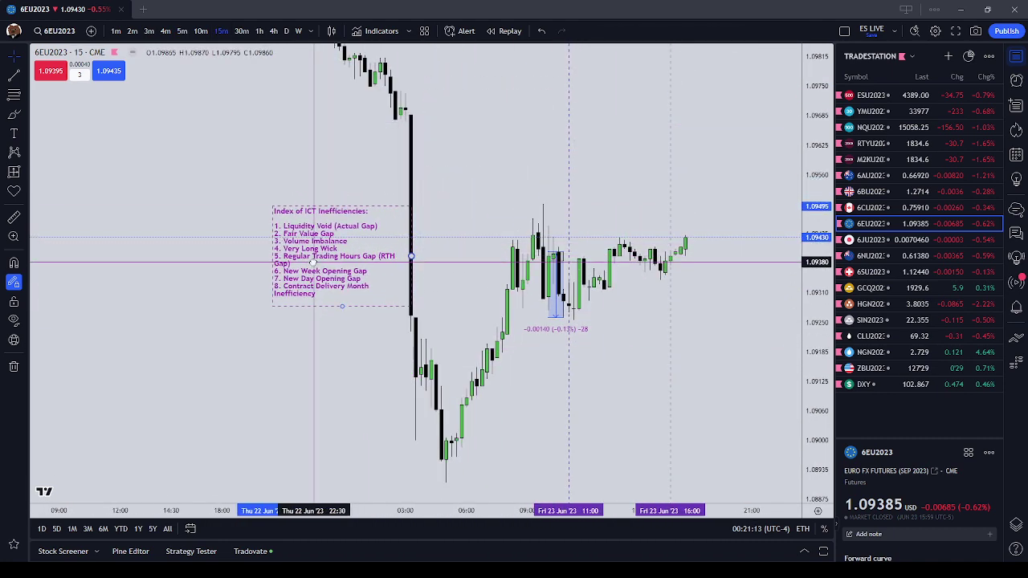
- Delete the price range measurement beside the 11:00 vertical line
left_click(654, 362)
left_click(562, 317)
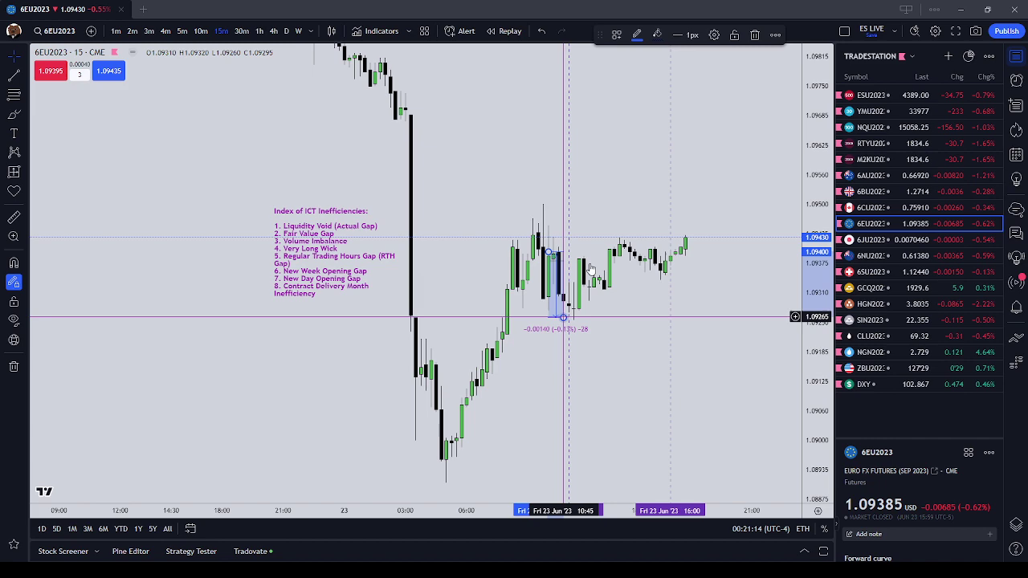
left_click(753, 36)
- Move the inefficiency list up to 1.09540 and further back in time, clear of the large drop candle
mouse_move(270, 231)
left_mouse_down()
mouse_move(268, 189)
mouse_move(287, 180)
left_mouse_up()
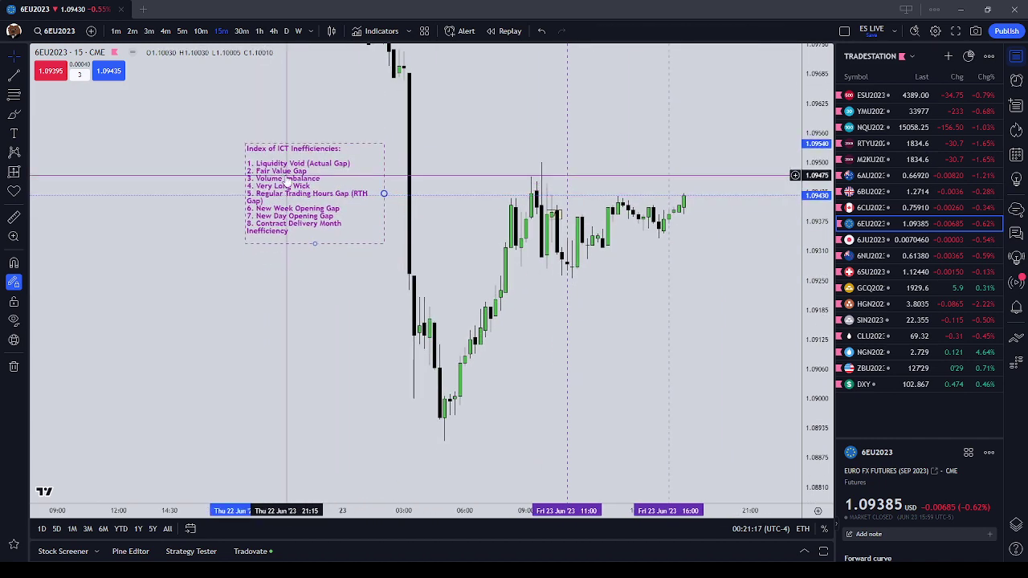
left_click(518, 183)
scroll(530, 183, "up", 3)
left_click_drag(631, 305, 723, 339)
left_click_drag(817, 371, 820, 173)
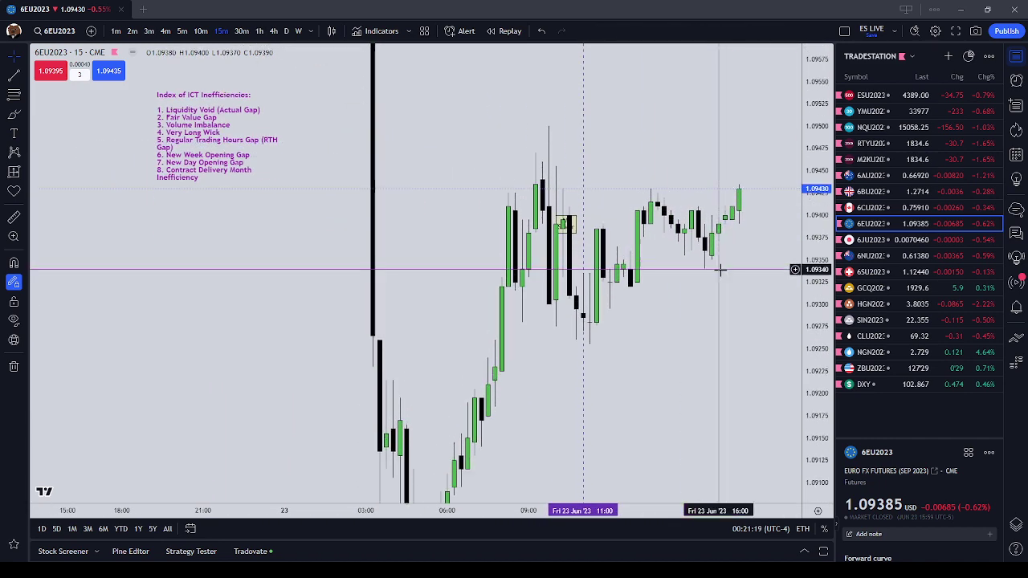
scroll(456, 164, "up", 2)
left_click(26, 115)
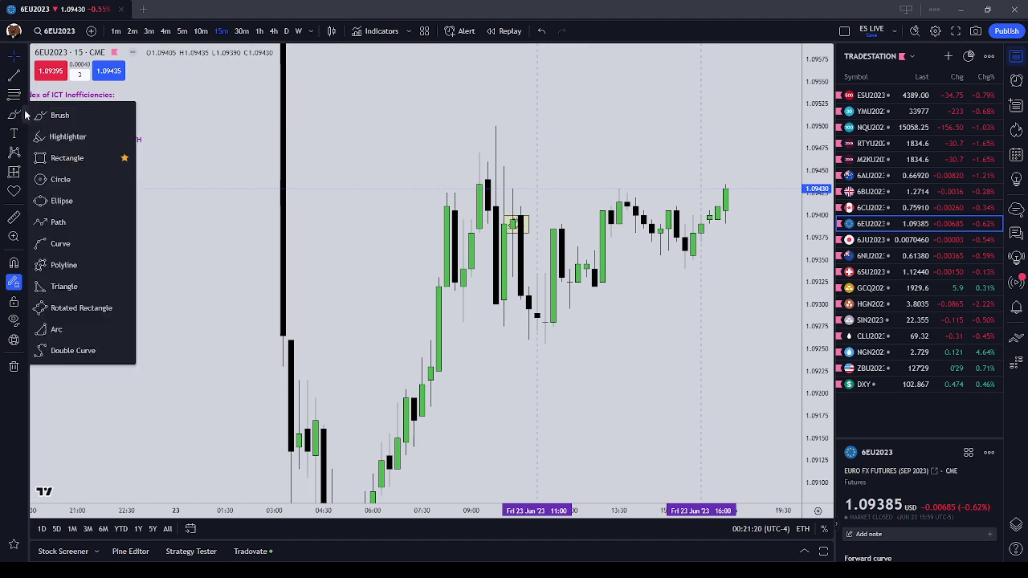
left_click(64, 158)
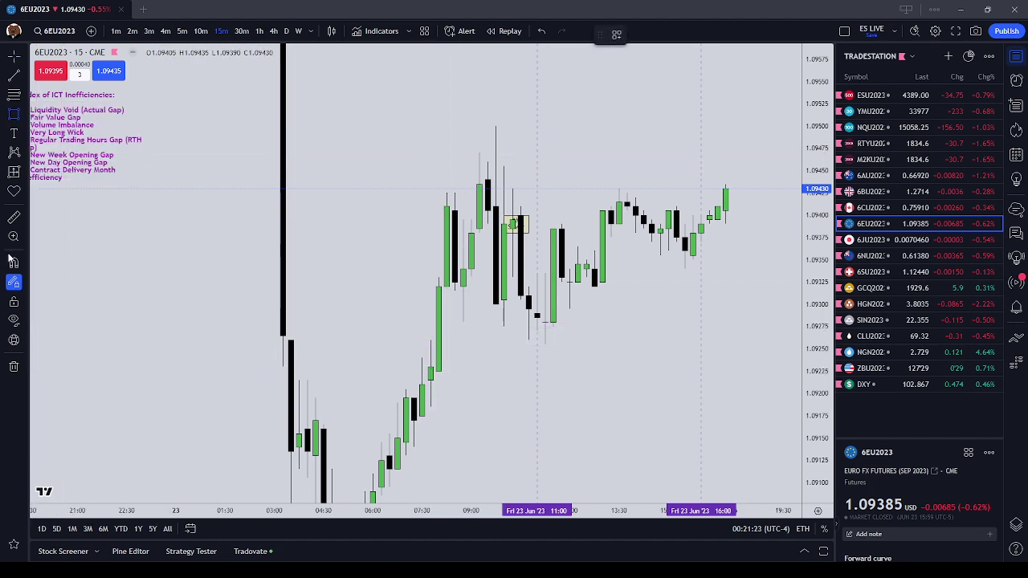
key("Escape")
- Move the inefficiency list lower and forward in time so that it starts at 23:00 on 22 June
left_click_drag(130, 205, 122, 201)
left_click_drag(95, 165, 216, 219)
key("Escape")
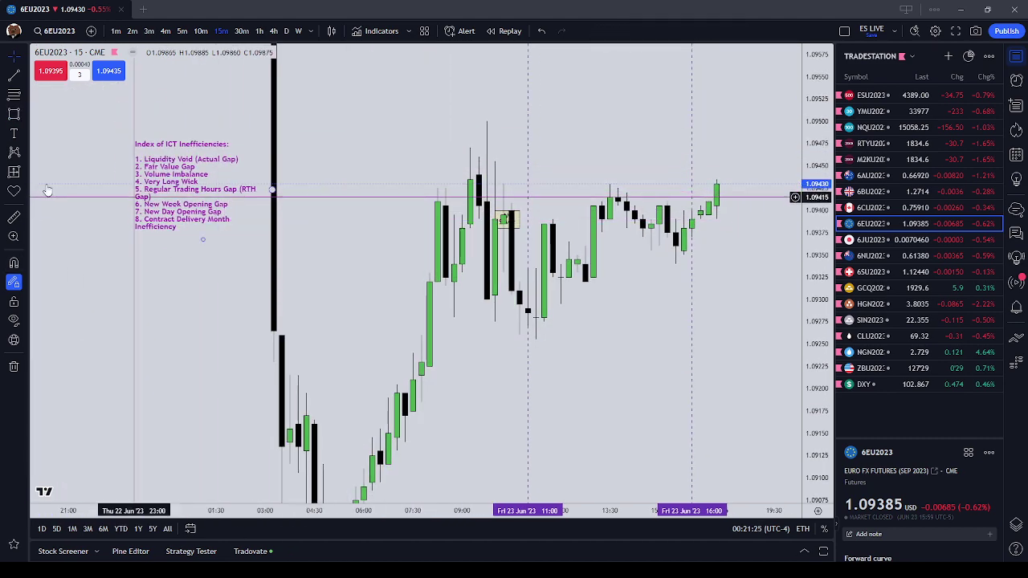
- With magnet snapping on, draw gap rectangles at 12:45–13:15 from 1.09360 to 1.09375 and at 07:45–08:15 from 1.09260 to 1.09320
left_click(13, 264)
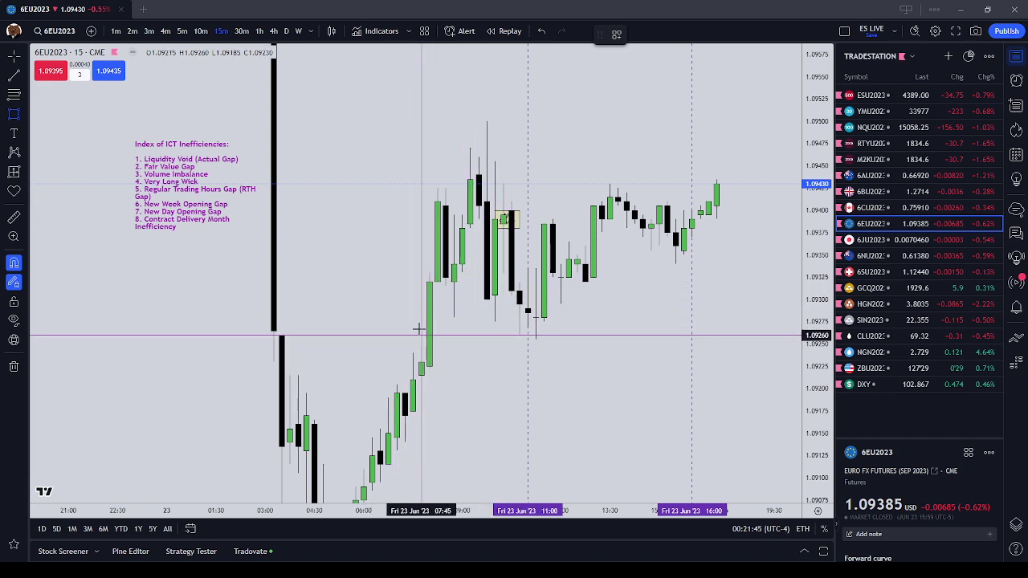
left_click(585, 246)
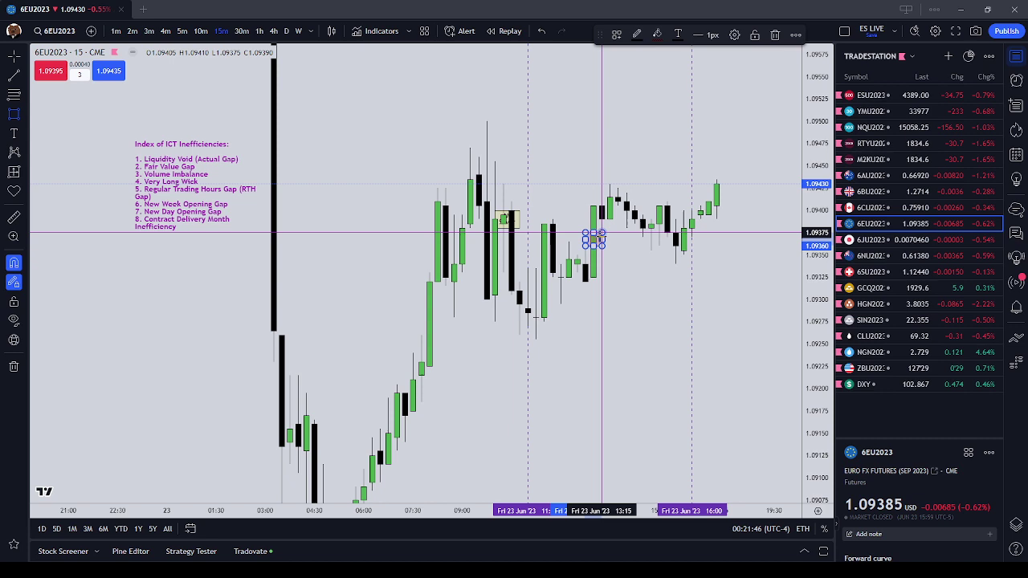
left_click(421, 334)
left_click(438, 282)
left_click_drag(481, 357, 480, 349)
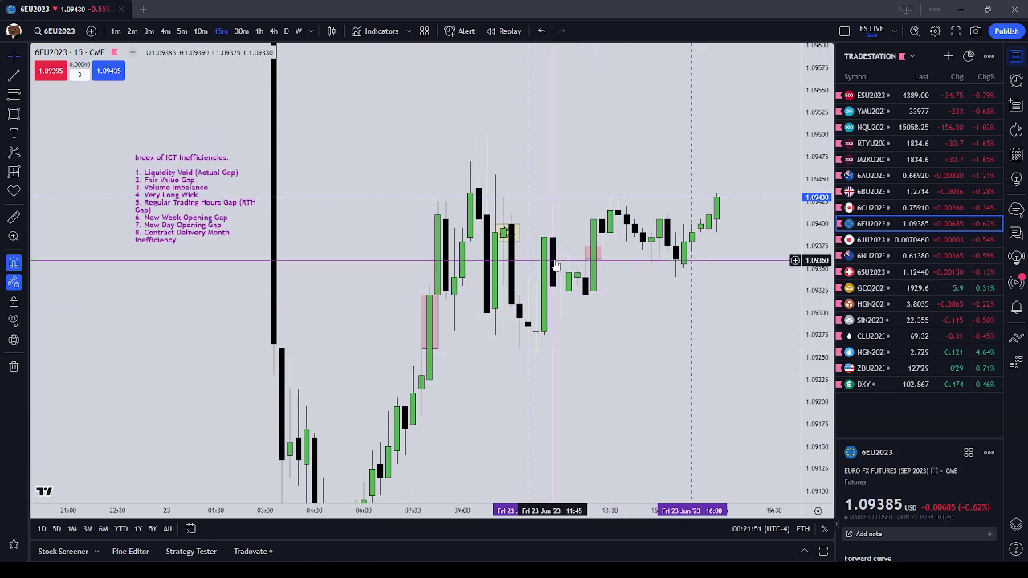
- Extend the 07:45 gap rectangle's right edge to 08:30
left_click(521, 237)
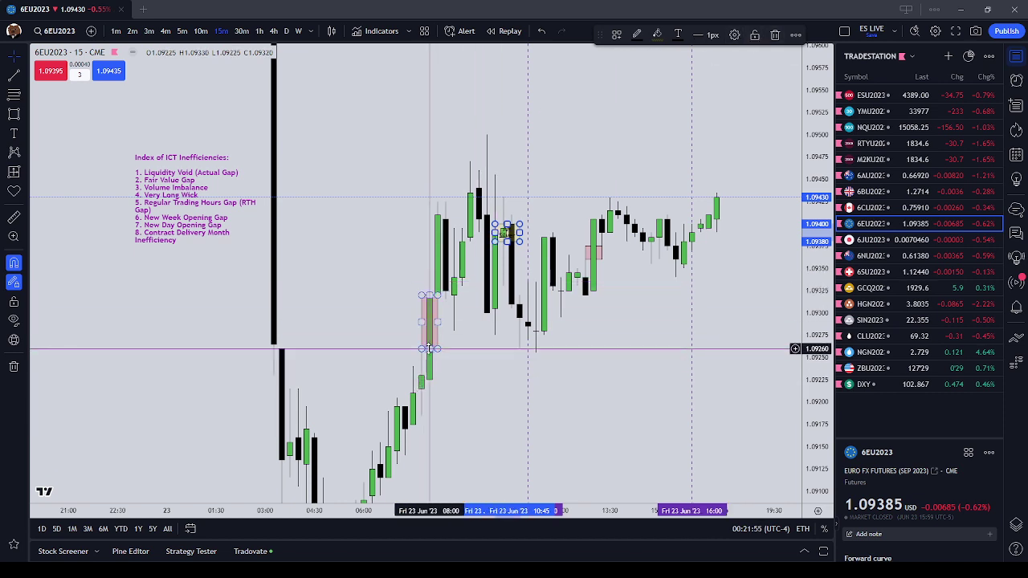
left_click(466, 355)
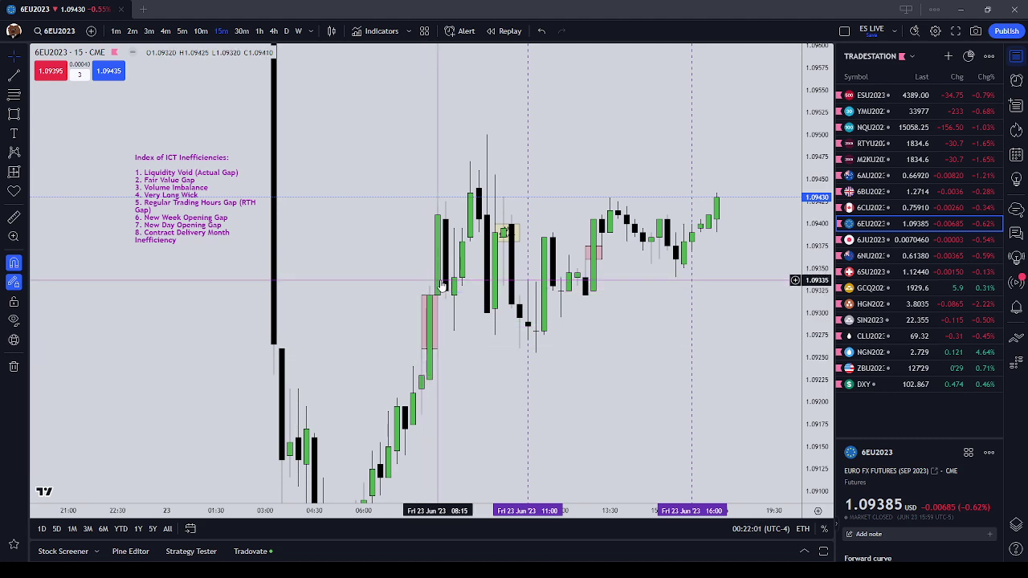
scroll(446, 281, "down", 3)
left_click(526, 356)
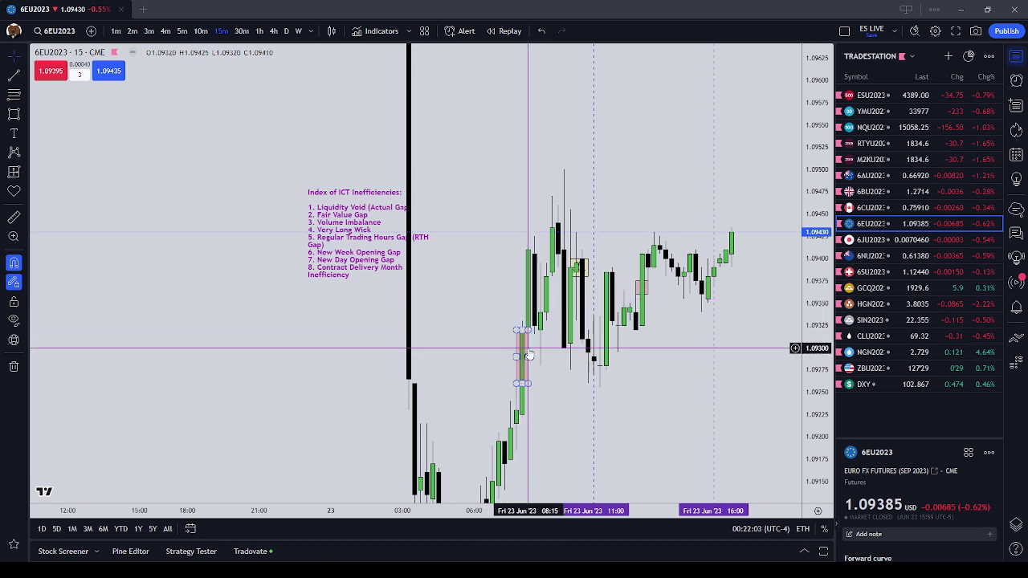
left_click_drag(526, 356, 478, 337)
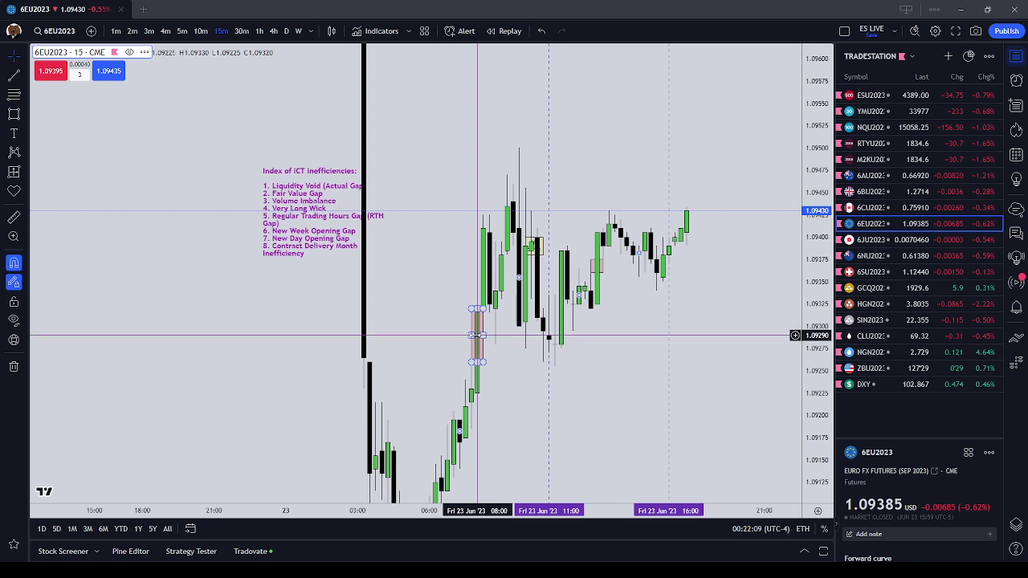
left_click(476, 335)
left_click_drag(483, 335, 489, 335)
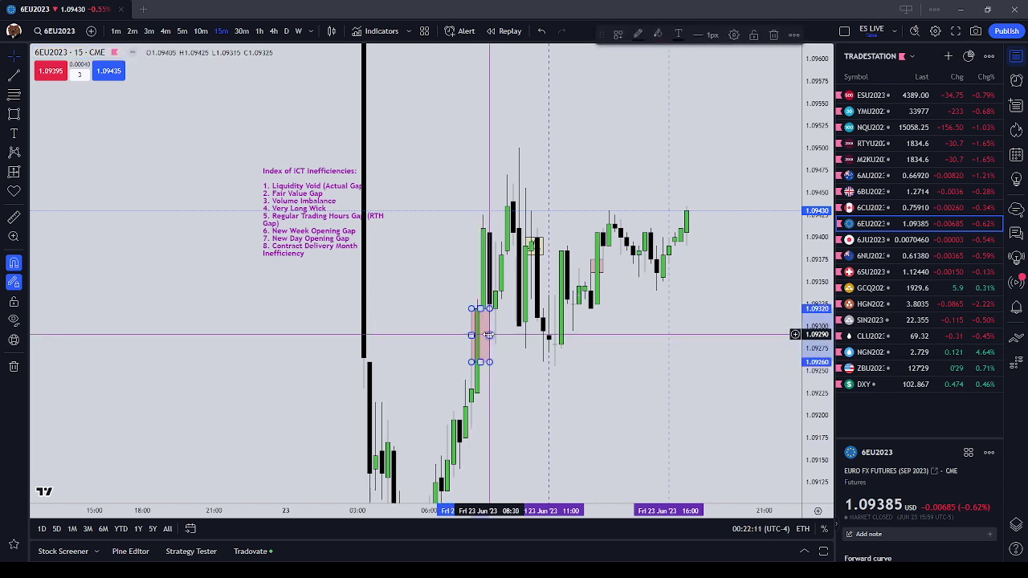
left_click(511, 335)
- Delete the small yellow rectangle between 1.09380 and 1.09400, just before the 11:00 vertical line
left_click(539, 245)
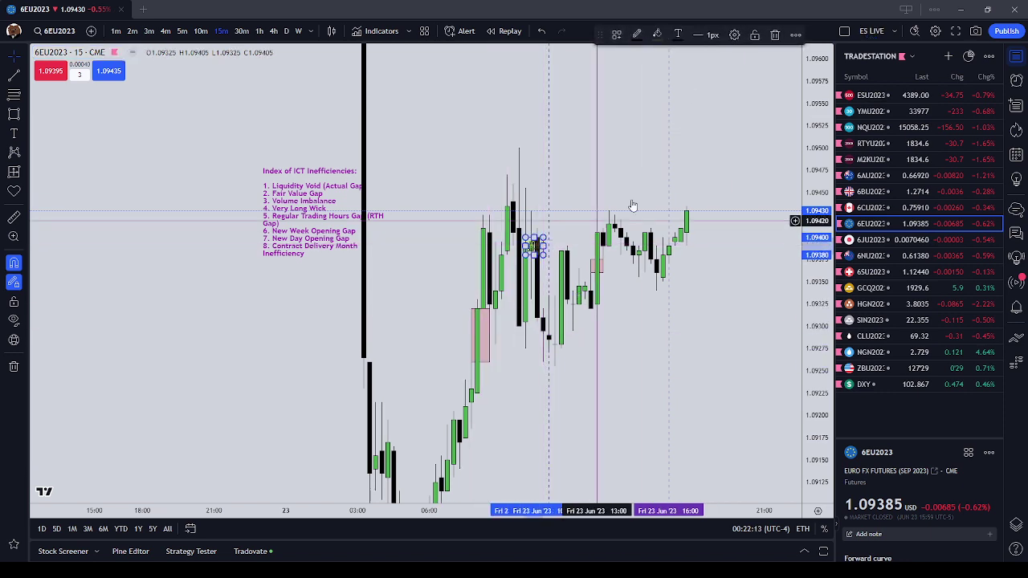
left_click(773, 35)
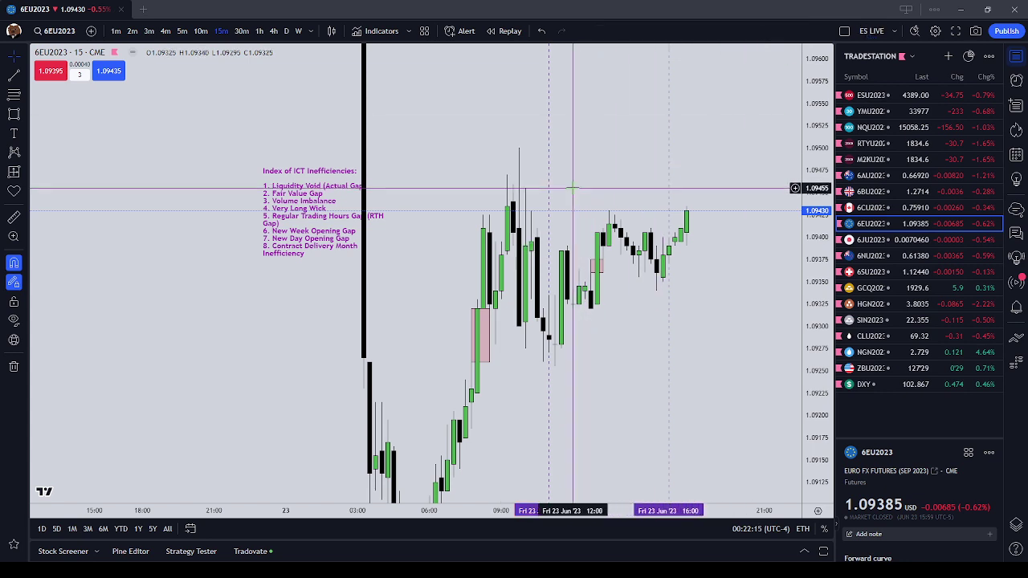
left_click(482, 320)
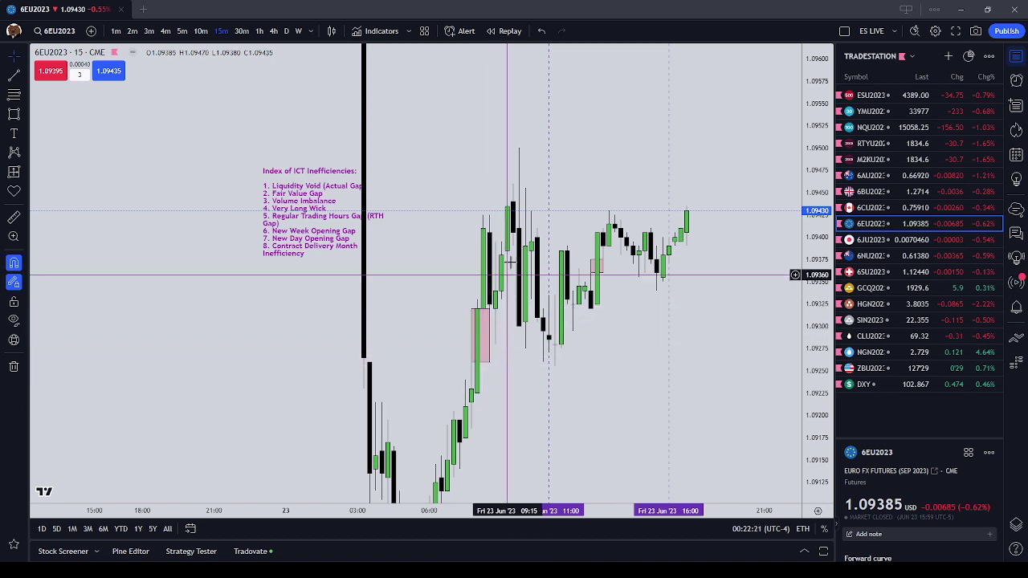
left_click(502, 319)
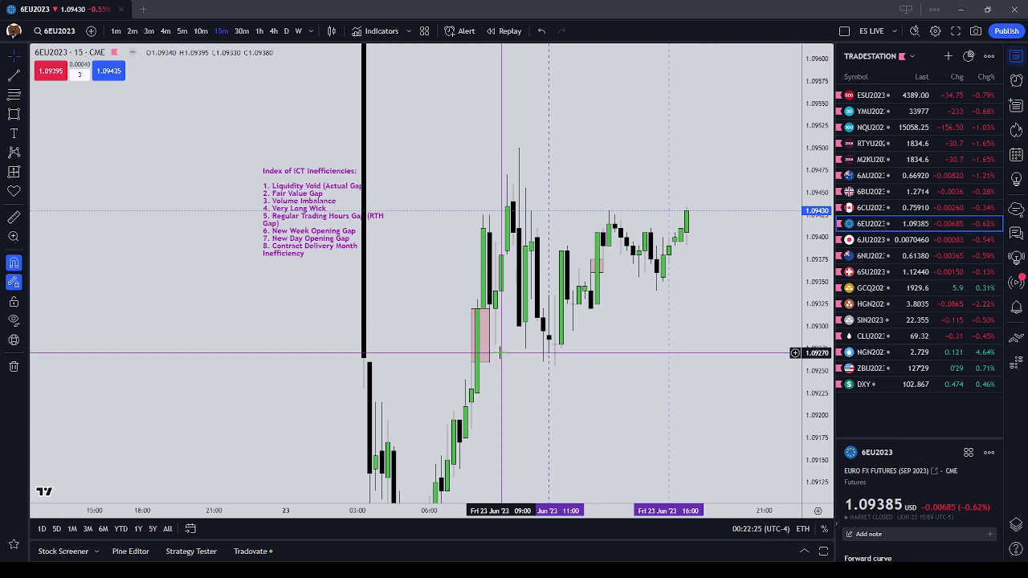
- Draw a rectangle over the 22 June decline from 21:45 to 22:30, between 1.09940 and about 1.09870
left_click_drag(417, 163, 462, 280)
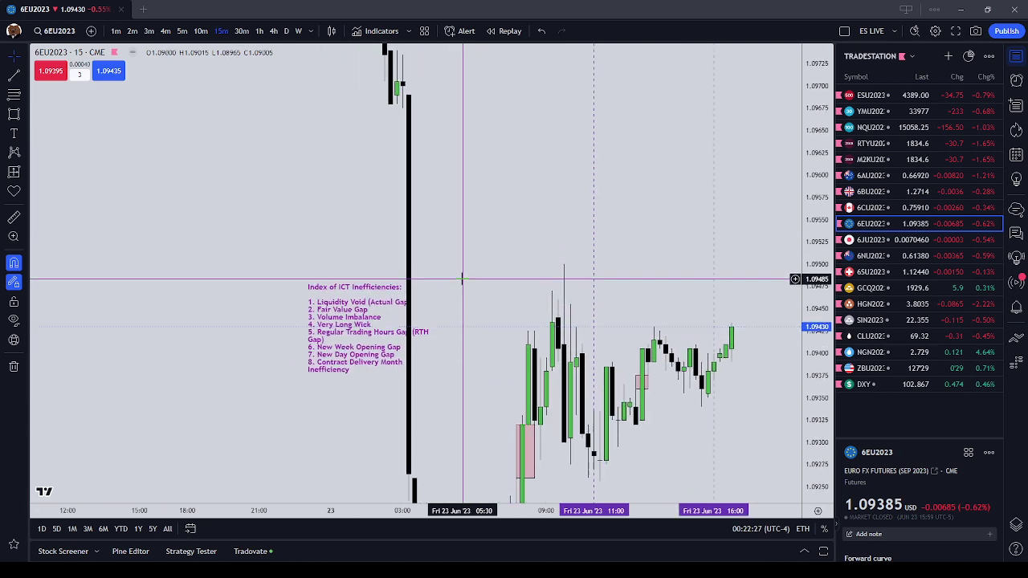
scroll(450, 269, "down", 3)
left_click_drag(356, 154, 372, 257)
left_click_drag(429, 187, 442, 290)
scroll(441, 291, "up", 1)
left_click_drag(547, 162, 571, 324)
scroll(566, 318, "up", 1)
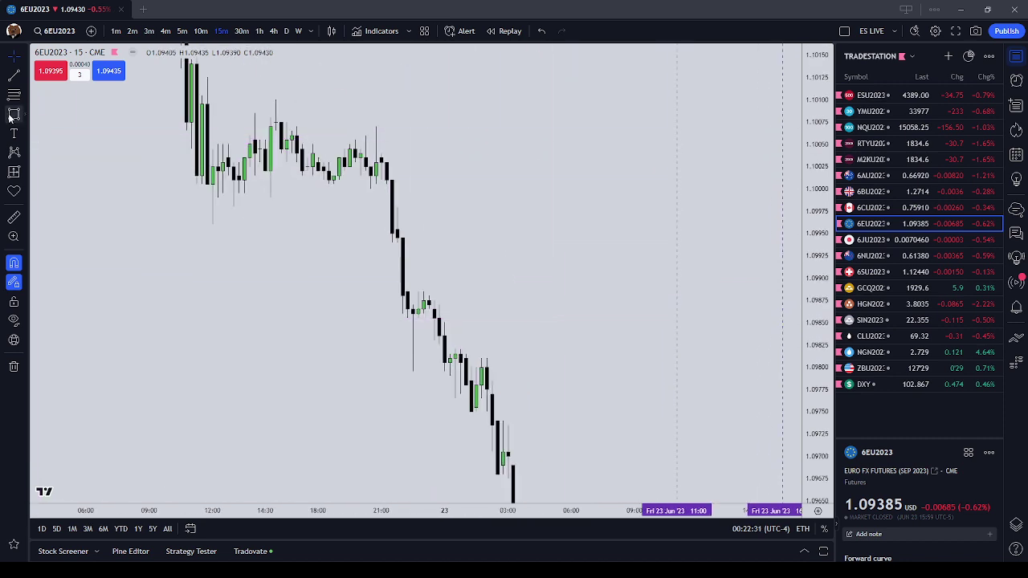
left_click_drag(397, 243, 413, 305)
left_click(414, 312)
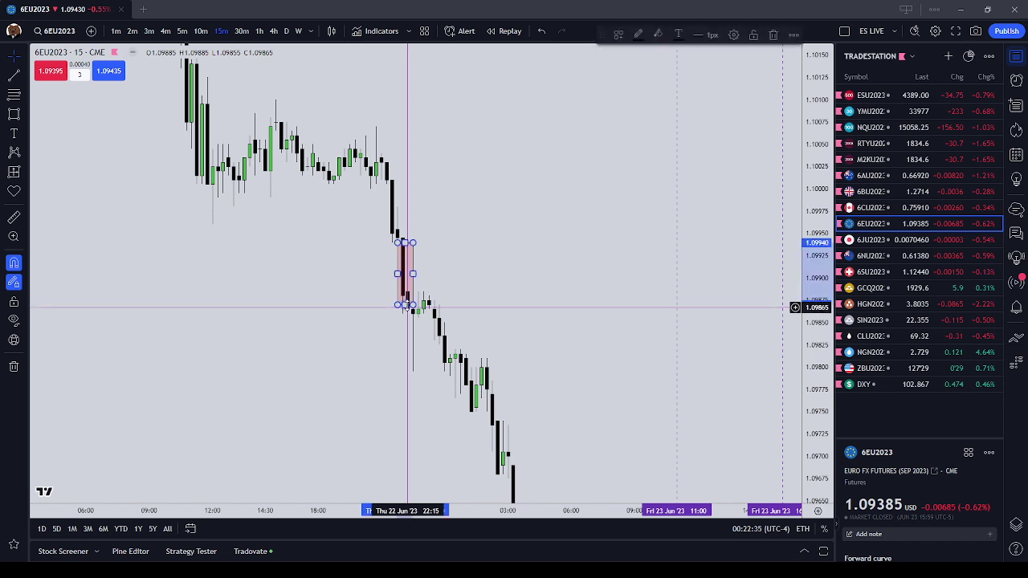
- Adjust the 22 June gap rectangle so that its lower edge sits at 1.09885 and its left edge at 21:30
left_click_drag(408, 305, 468, 280)
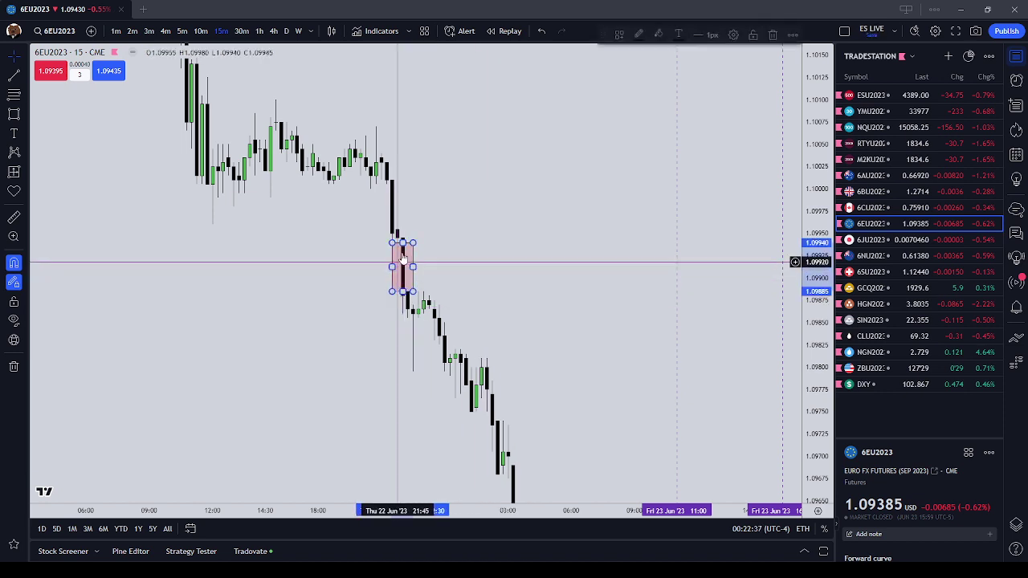
left_click_drag(398, 266, 391, 277)
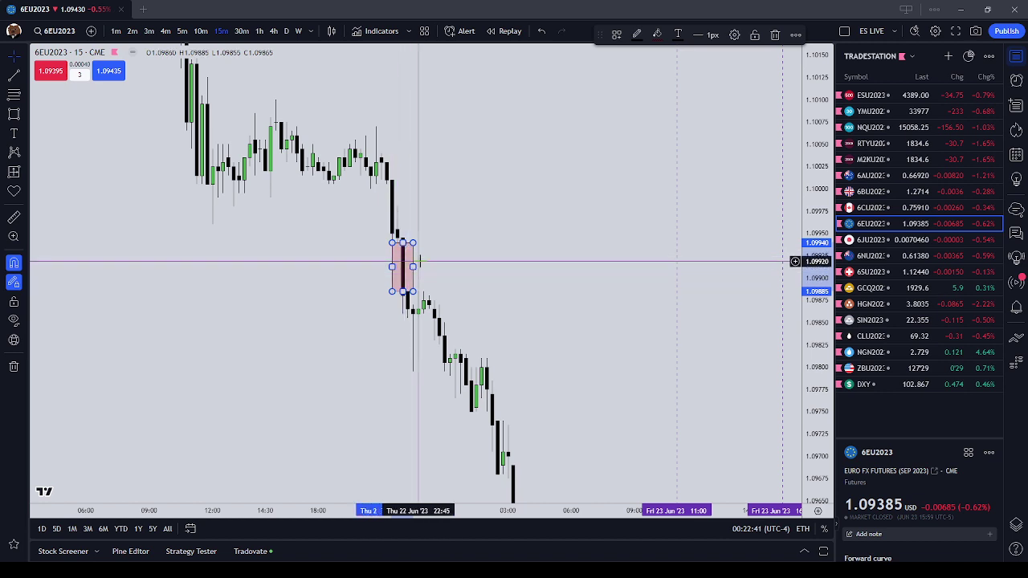
left_click(420, 261)
left_click_drag(498, 329, 404, 219)
scroll(400, 200, "down", 1)
left_click_drag(395, 180, 354, 230)
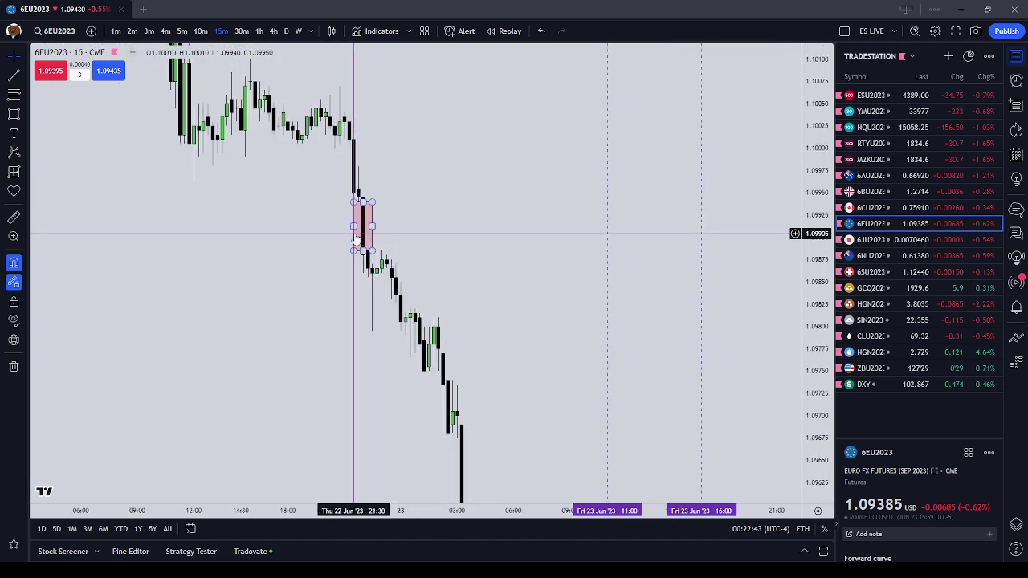
left_click(363, 201)
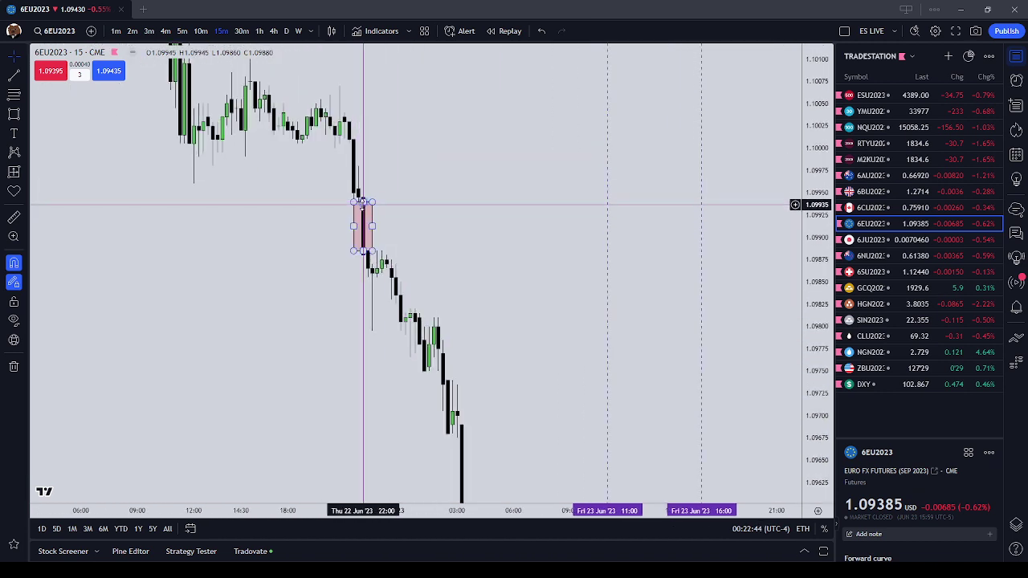
- Examine the 22 June gap rectangle and the candles just before and after it
left_click(366, 247)
left_click(364, 249)
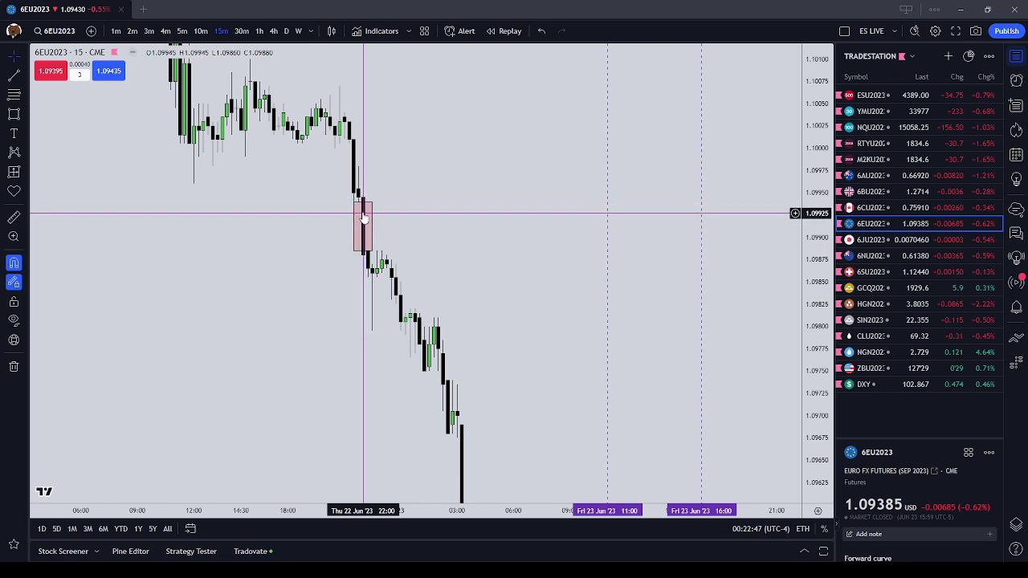
left_click(361, 250)
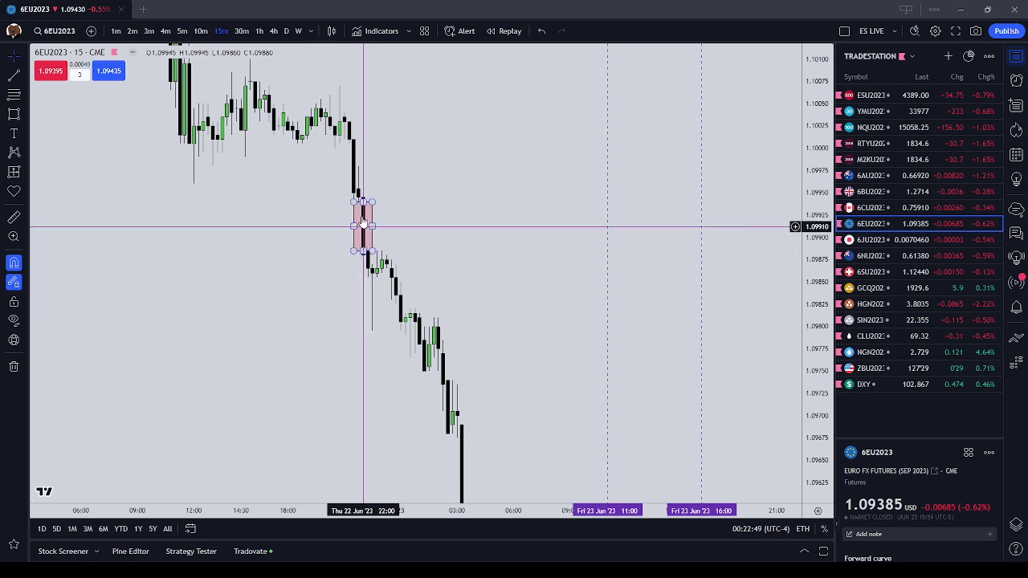
left_click_drag(443, 251, 363, 158)
scroll(363, 158, "down", 4)
left_click_drag(498, 129, 507, 302)
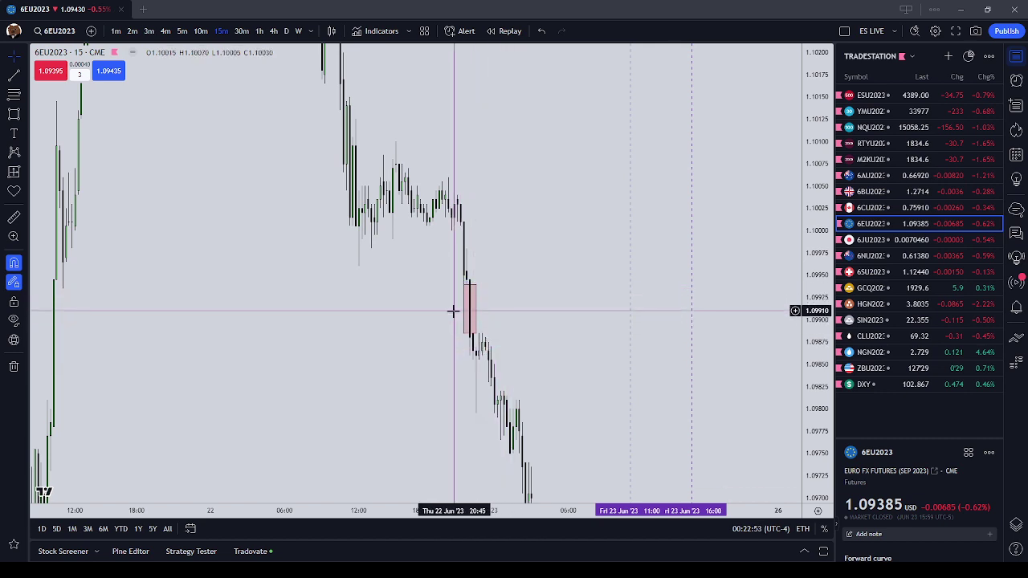
left_click(471, 309)
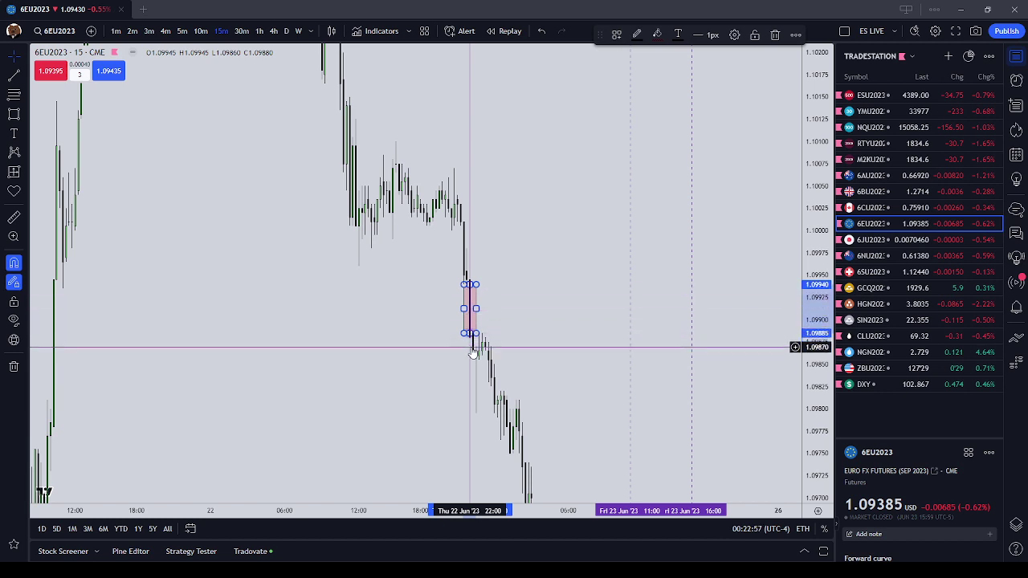
left_click(477, 271)
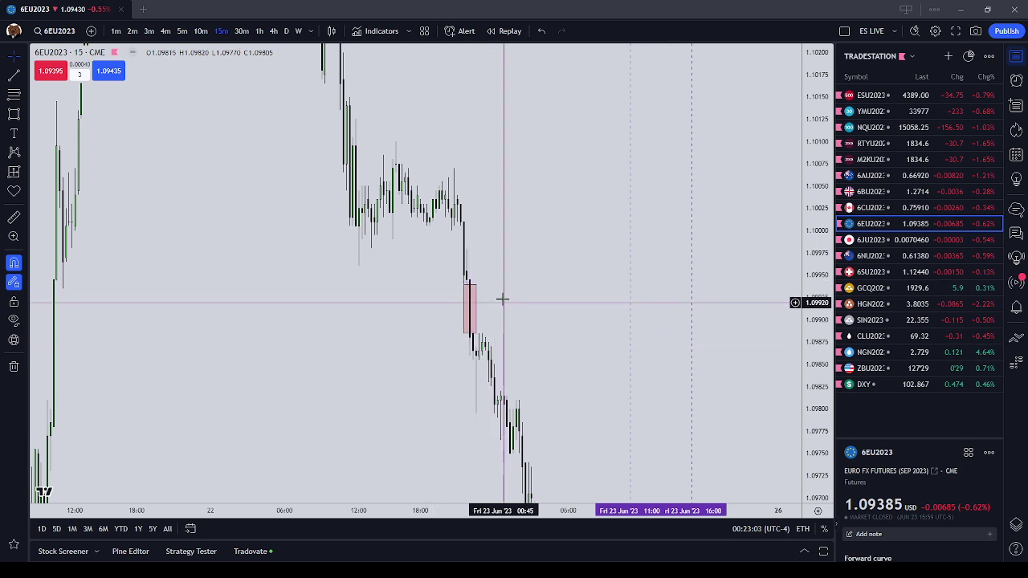
left_click_drag(516, 335, 385, 238)
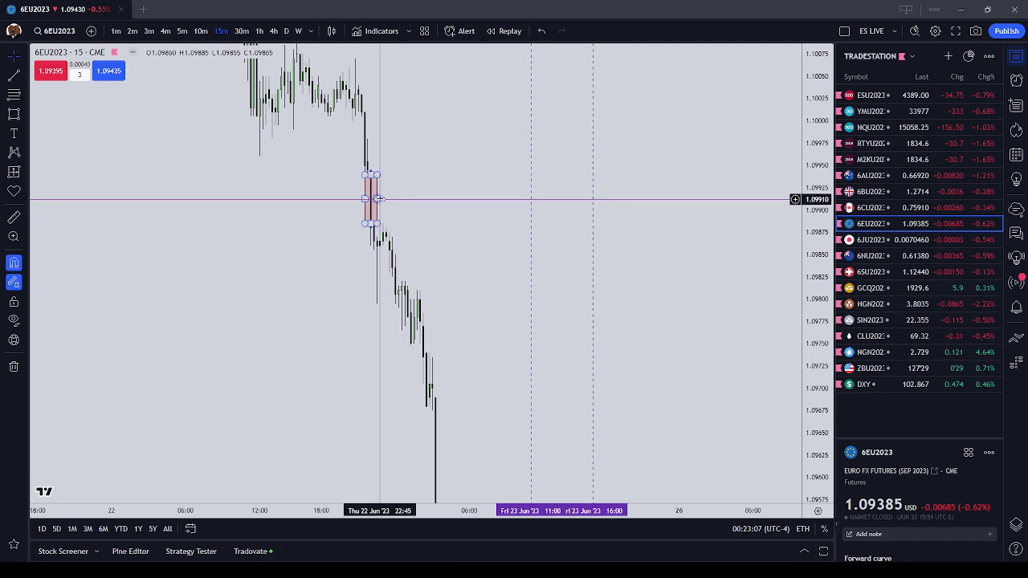
- Extend the right edge of the 23 June 07:45 gap rectangle to about 12:30
left_click_drag(472, 325, 397, 145)
left_click_drag(624, 357, 589, 207)
left_click_drag(585, 321, 678, 275)
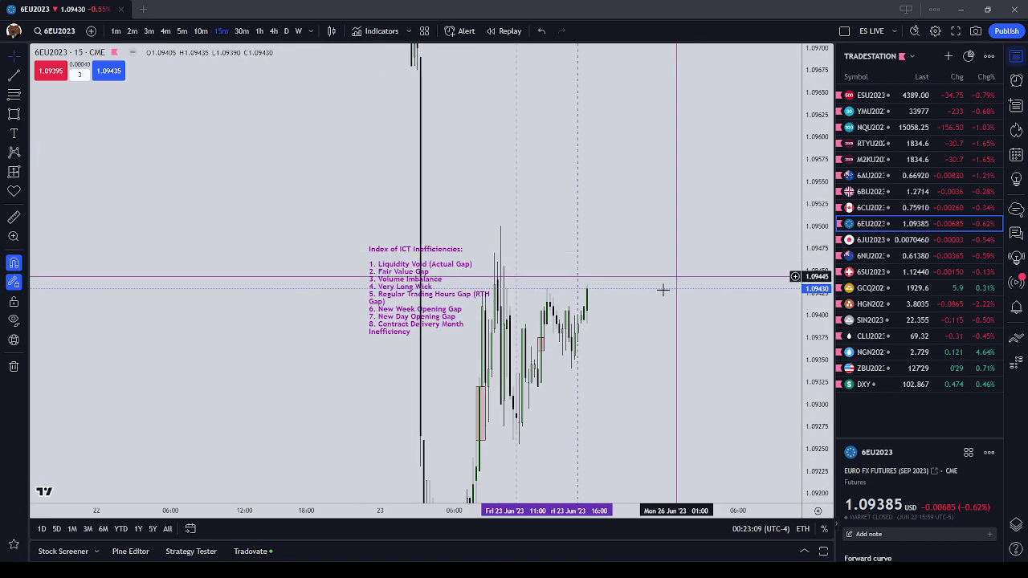
scroll(533, 411, "up", 3)
left_click_drag(533, 412, 589, 351)
scroll(574, 343, "up", 3)
left_click_drag(271, 225, 251, 237)
left_click(573, 416)
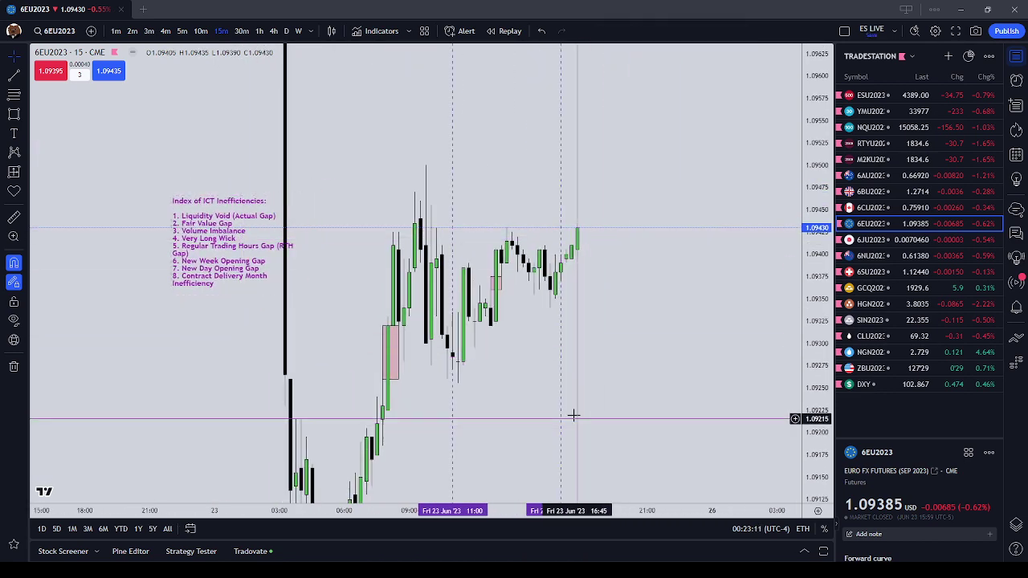
left_click_drag(371, 350, 467, 342)
left_click(468, 351)
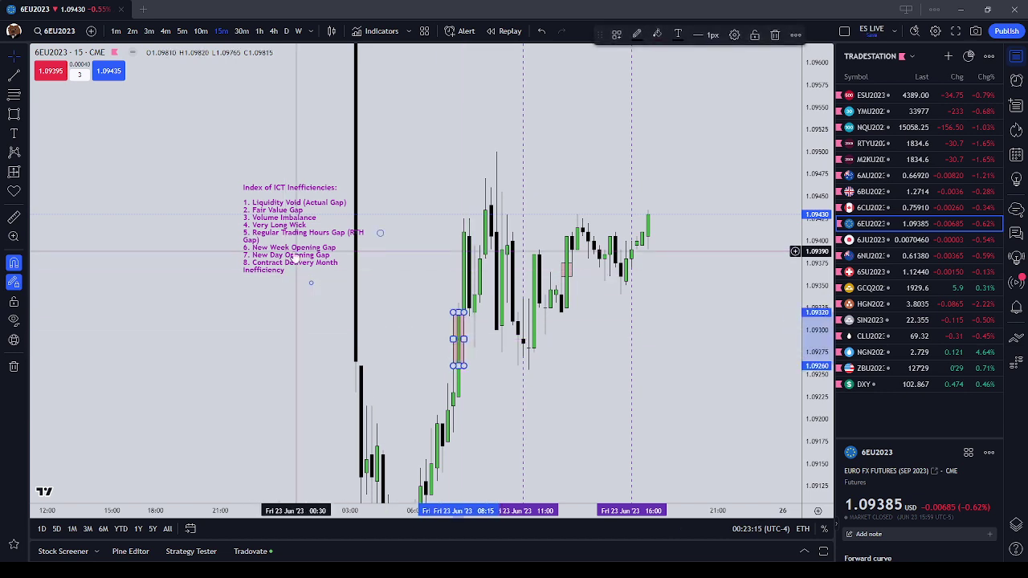
left_click(298, 251)
left_click(258, 323)
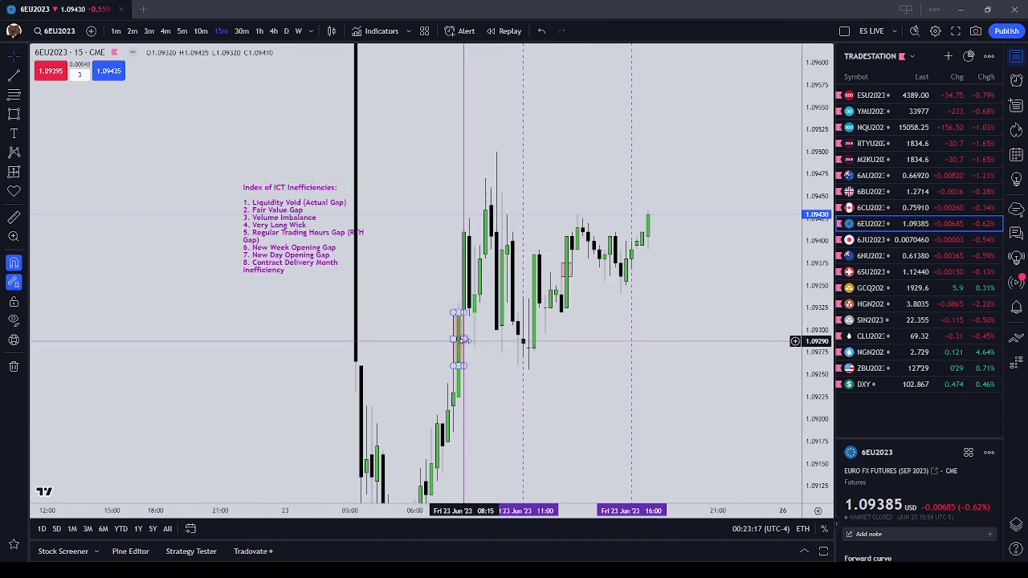
left_click_drag(464, 340, 556, 340)
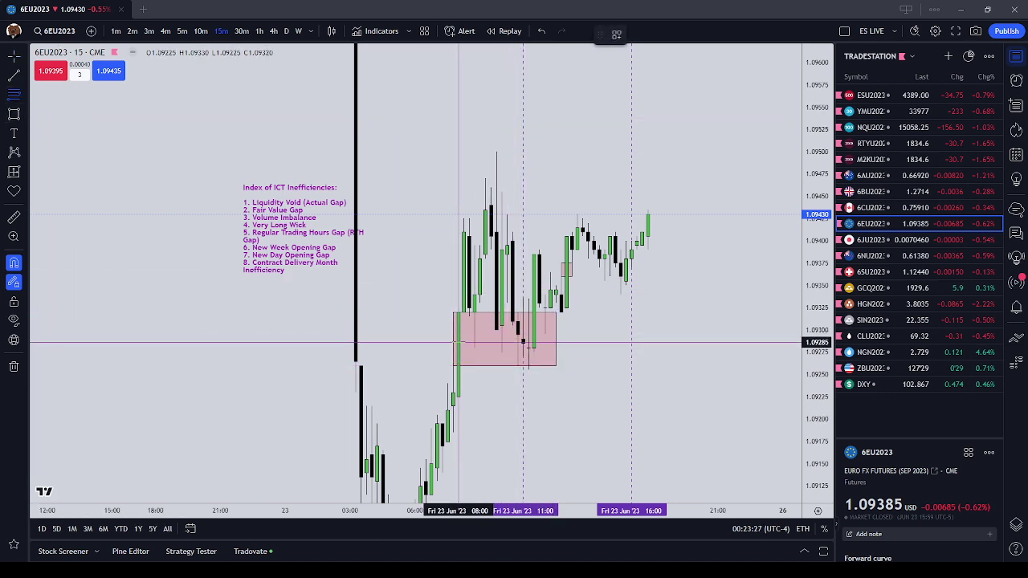
- Draw a Fib retracement across the large gap rectangle, from 1.09260 at 07:45 to 1.09320 at 08:15
left_click(453, 366)
left_click(465, 317)
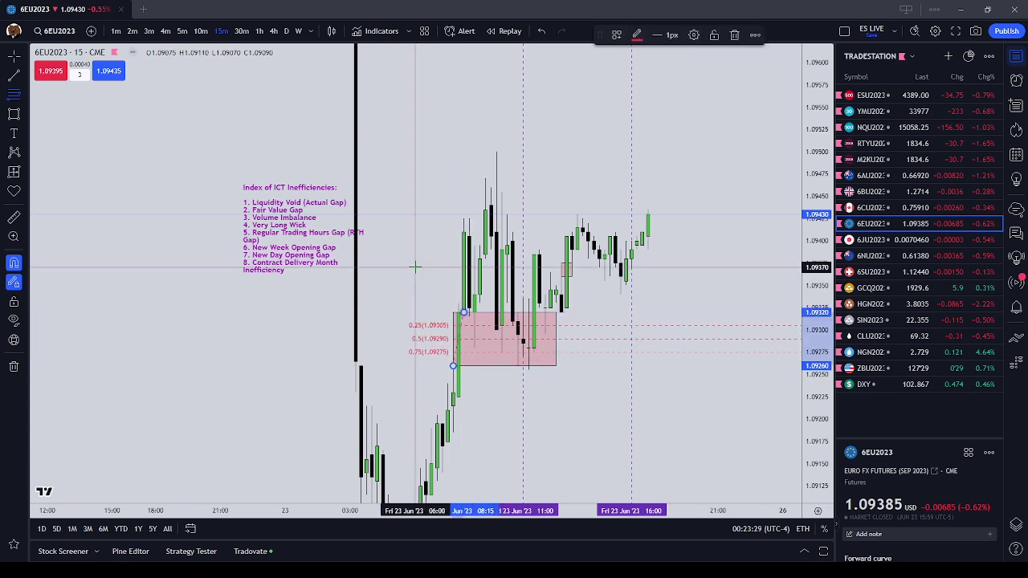
left_click(416, 264)
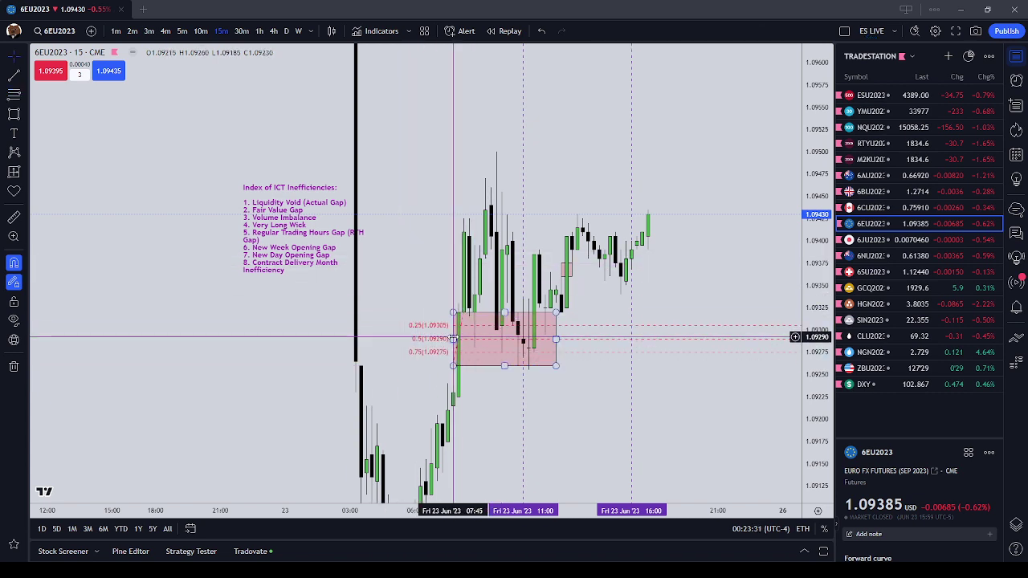
left_click_drag(453, 338, 463, 343)
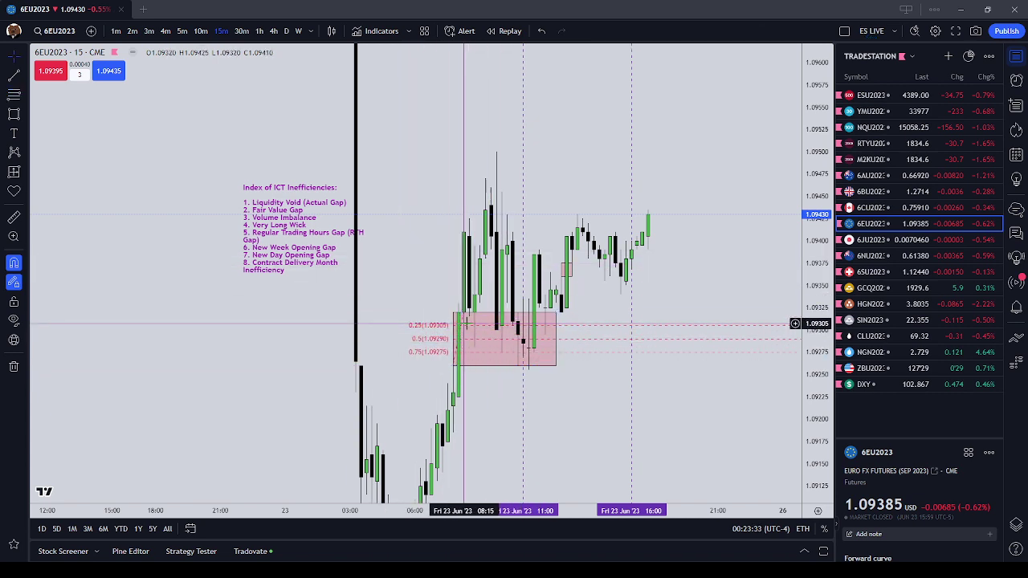
- Delete the small gap rectangle around 13:00 on 23 June
left_click(567, 270)
left_click(774, 34)
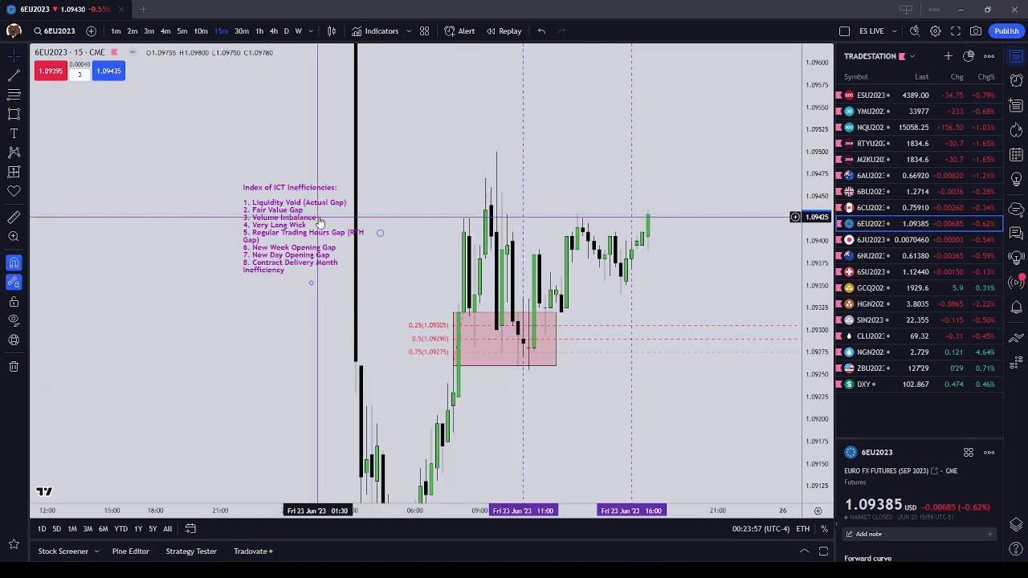
- With magnet mode off, draw a zigzag path from 1.09320 at 08:15 down to 1.09195, up to 1.09260 and down to about 1.09130
left_click_drag(371, 278, 366, 313)
left_click_drag(601, 385, 595, 315)
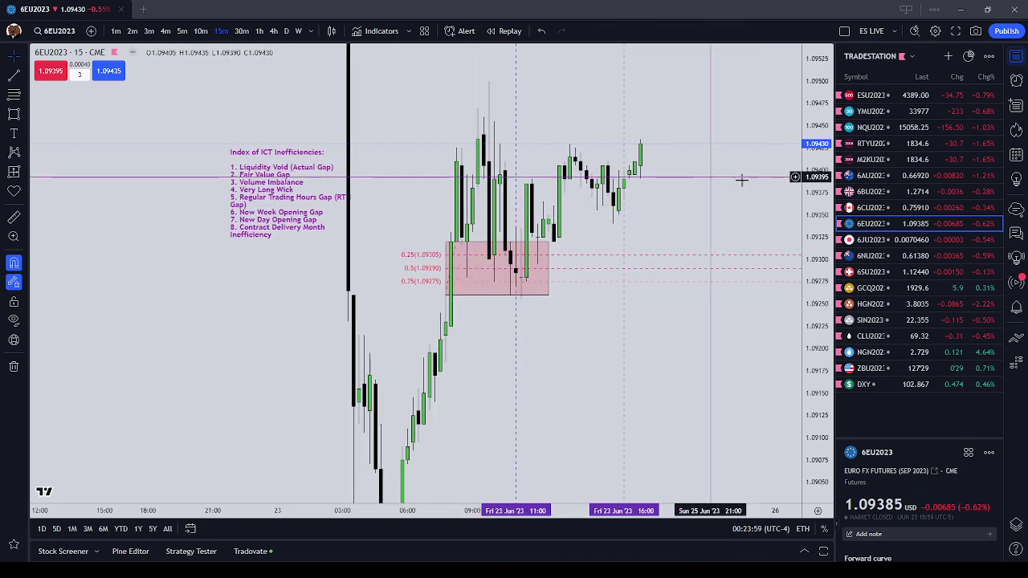
left_click_drag(806, 165, 806, 241)
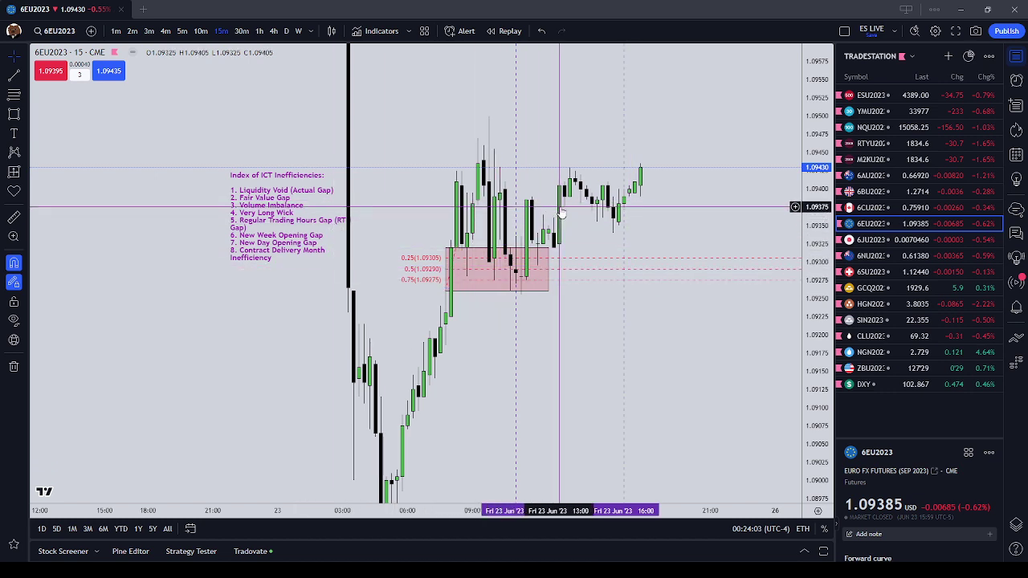
left_click(28, 78)
left_click(59, 102)
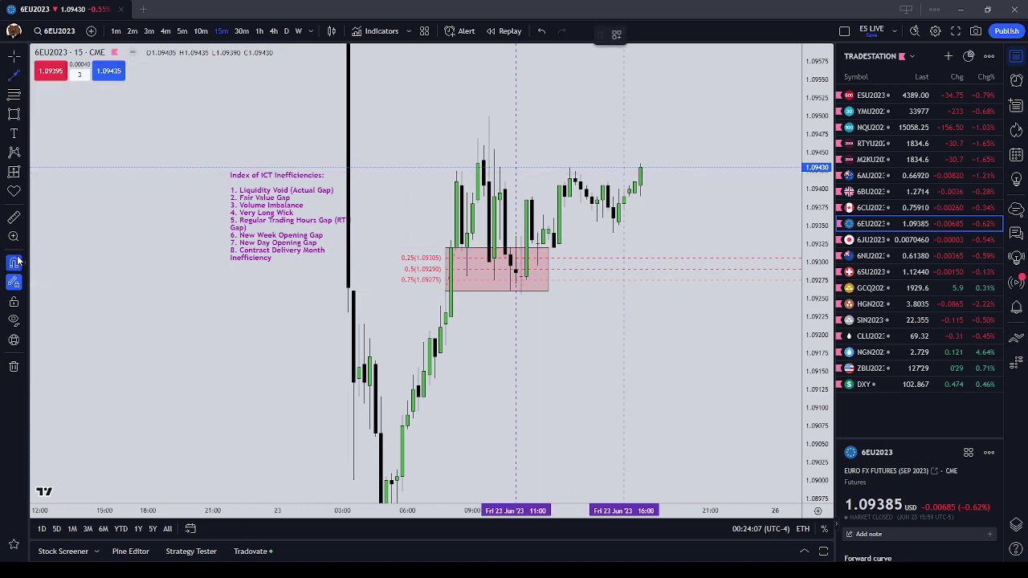
left_click(446, 243)
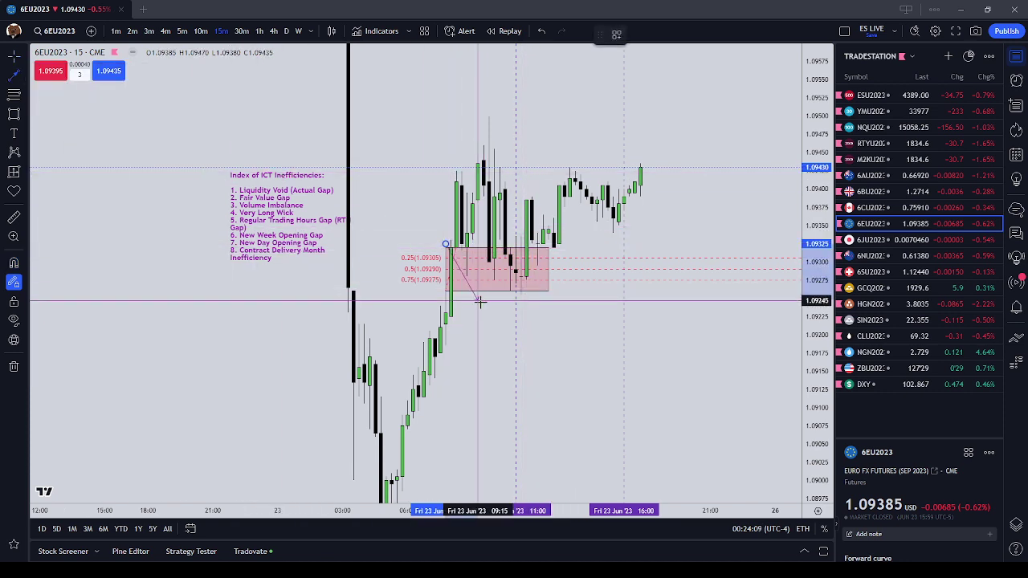
left_click(494, 338)
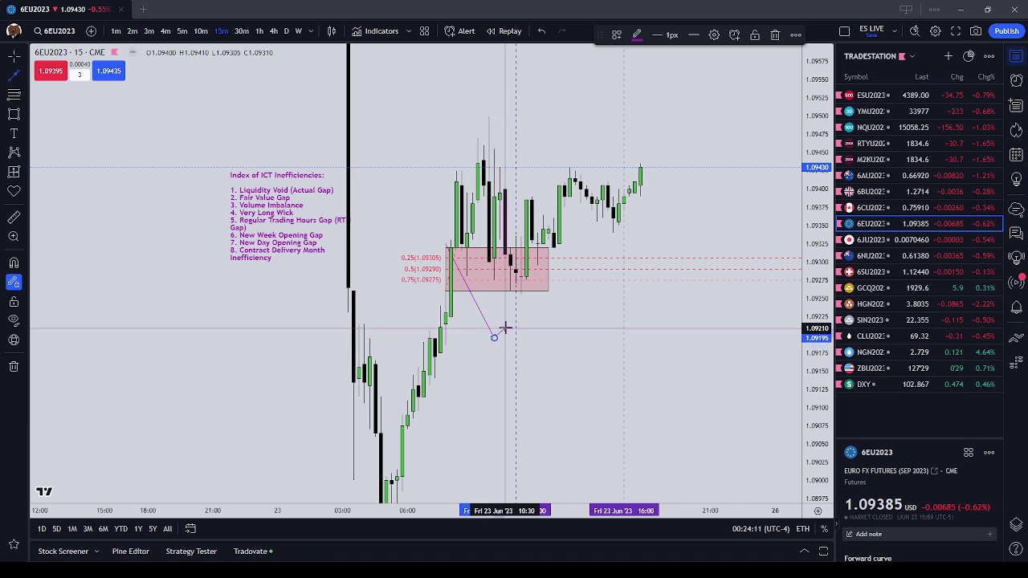
left_click(520, 292)
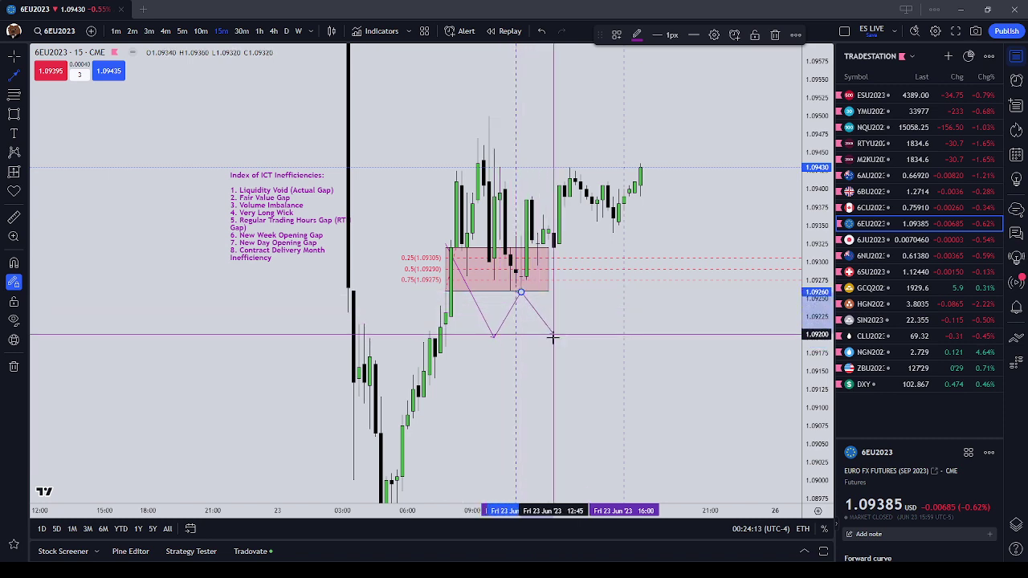
double_click(573, 382)
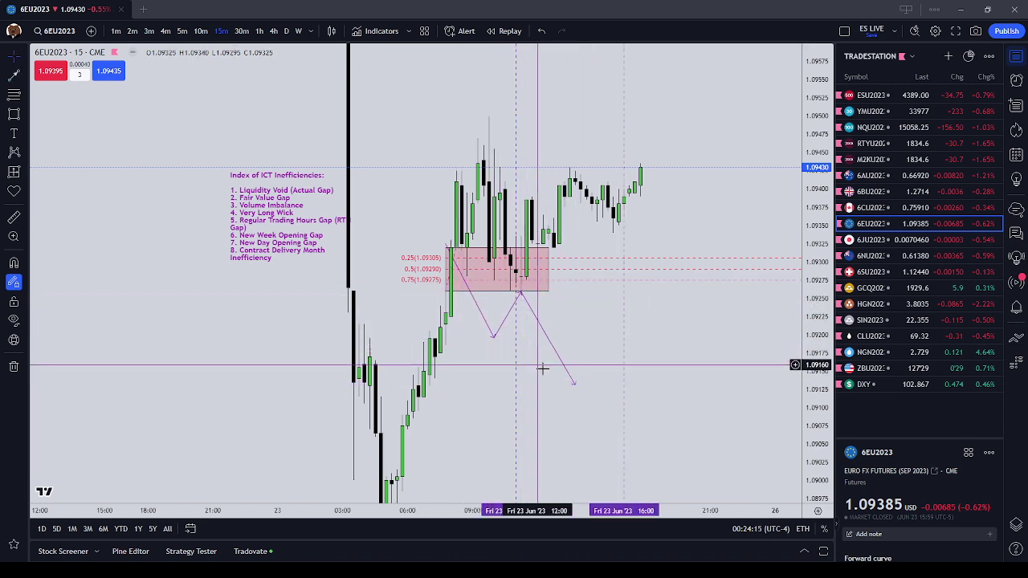
left_click_drag(446, 245, 457, 254)
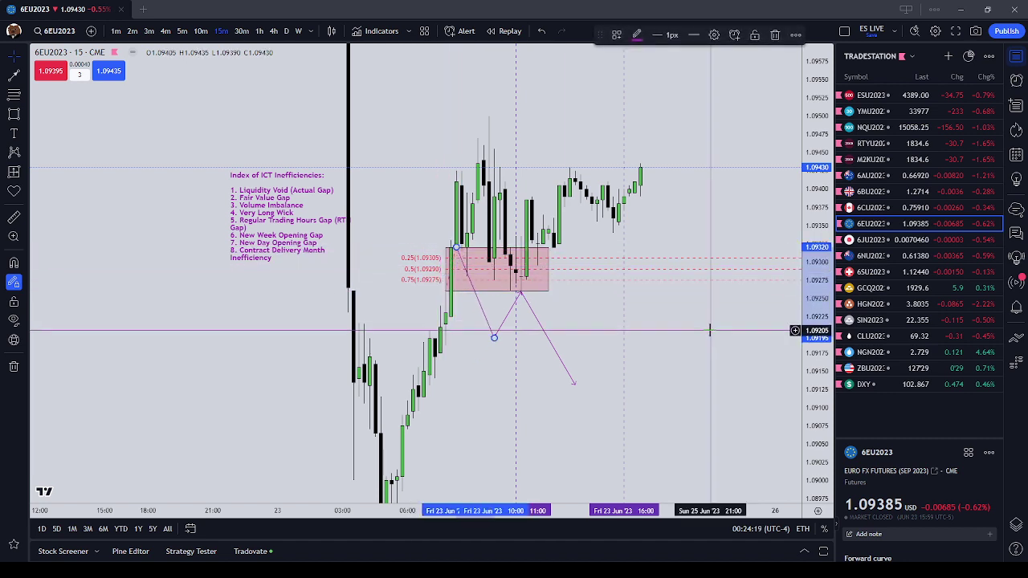
left_click(710, 331)
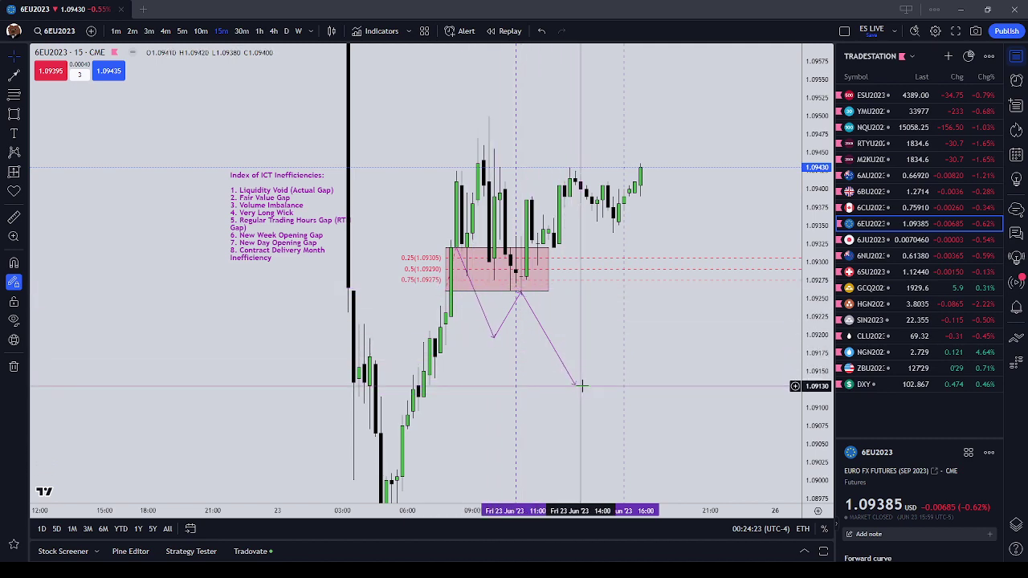
- Redraw the small 12:45 gap rectangle between 1.09375 and 1.09360 and extend its right edge to about 17:15
left_click_drag(627, 350, 529, 371)
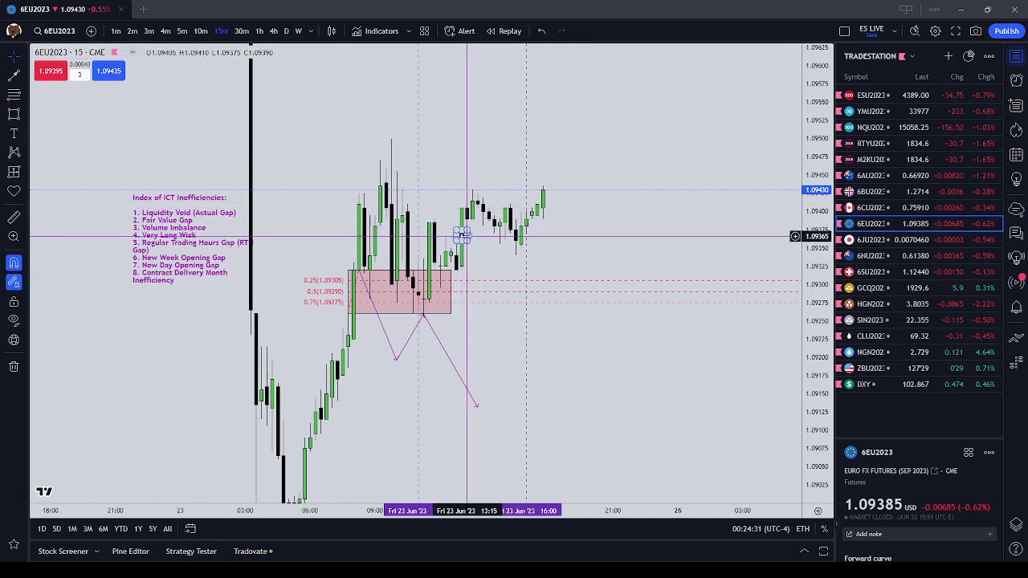
left_click_drag(459, 232, 553, 241)
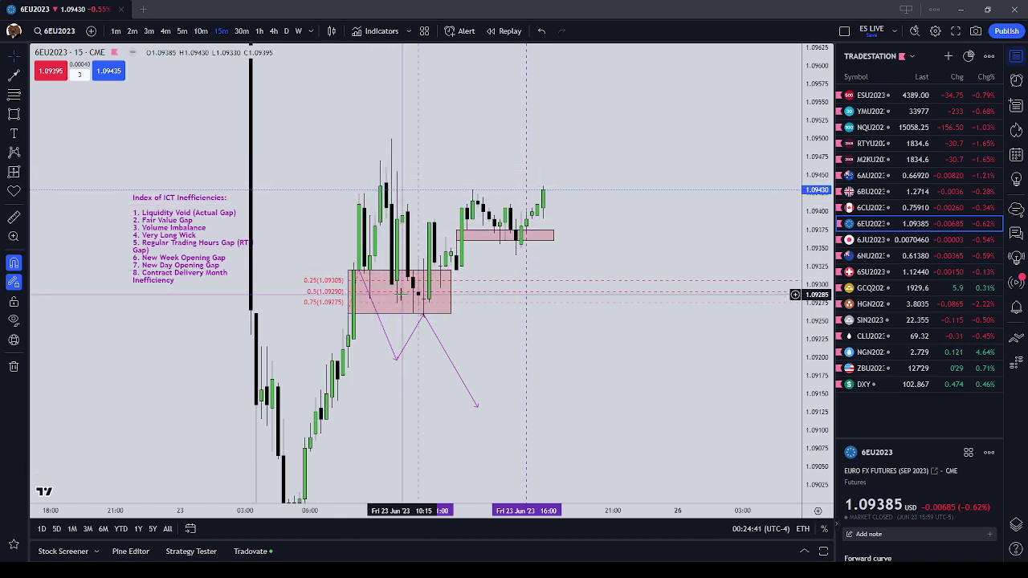
mouse_move(435, 277)
left_mouse_down()
mouse_move(447, 262)
mouse_move(452, 284)
left_mouse_up()
left_click(519, 261)
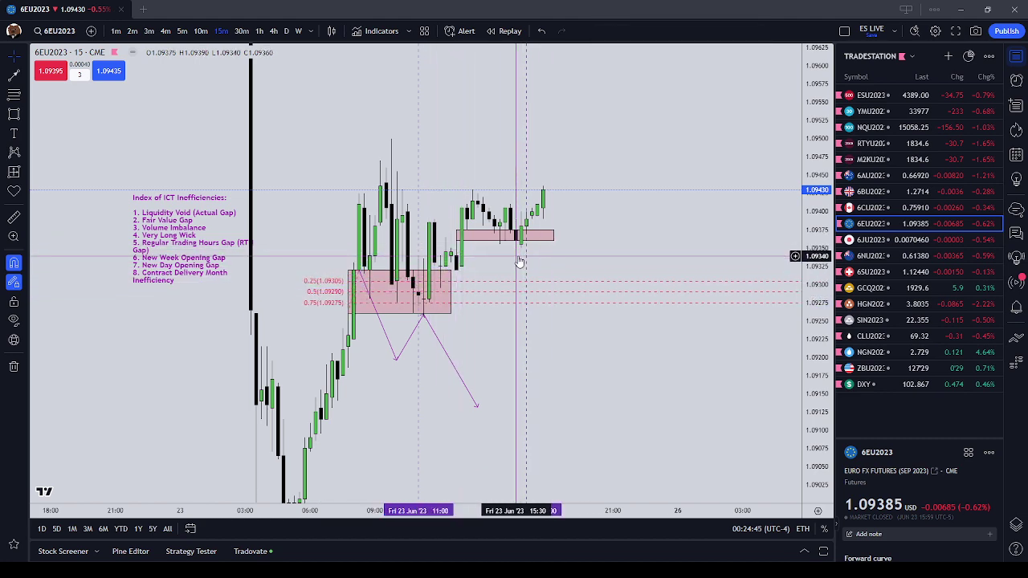
- Draw a rectangle over the 21 June rally at 12:30, from 1.10130 up to about 1.10170
left_click_drag(587, 201, 595, 176)
scroll(437, 205, "down", 1)
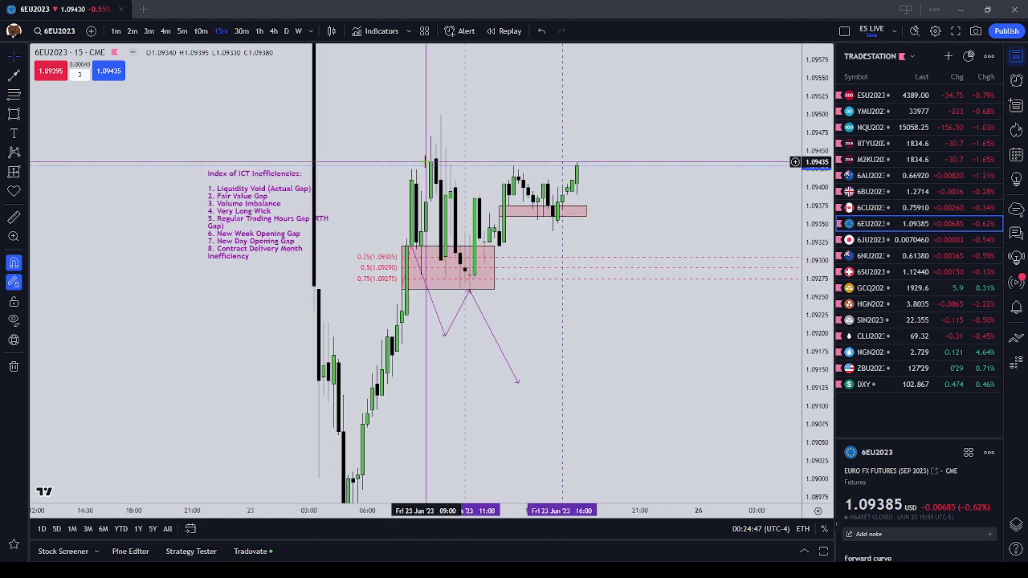
left_click_drag(384, 144, 526, 357)
left_click_drag(341, 179, 464, 432)
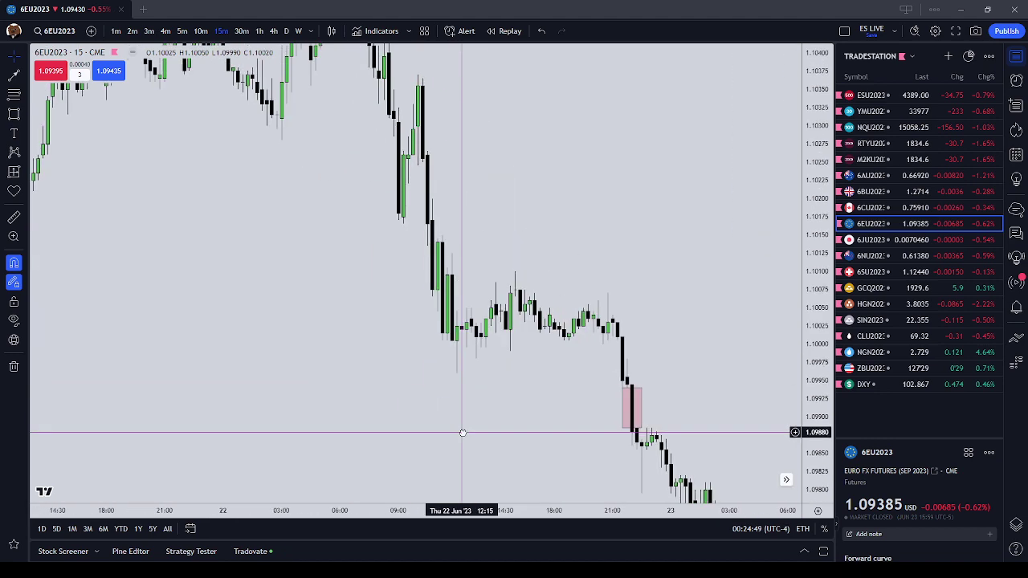
left_click_drag(359, 190, 424, 344)
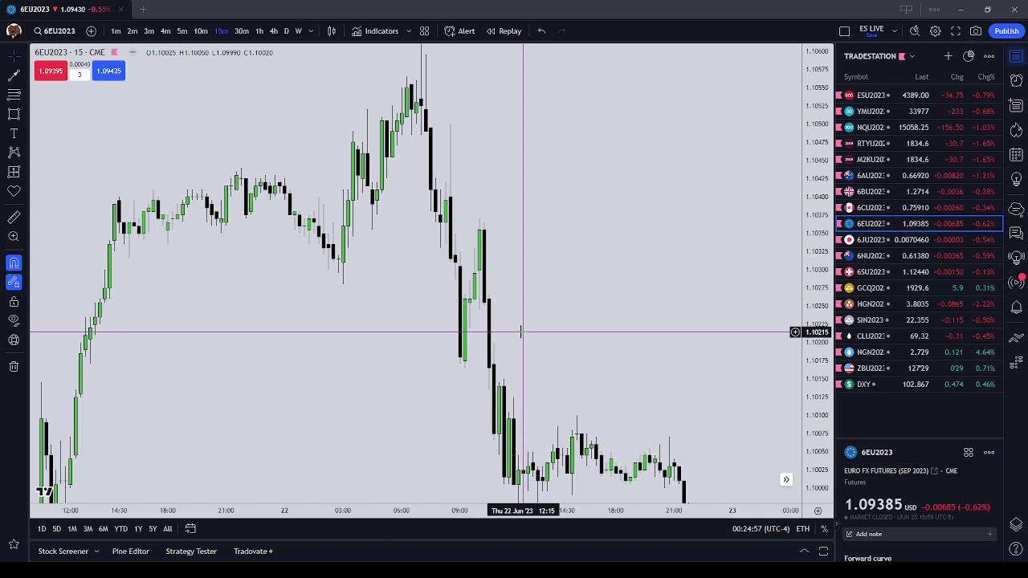
left_click_drag(521, 331, 425, 202)
left_click_drag(321, 232, 290, 257)
scroll(298, 161, "down", 1)
left_click_drag(302, 162, 316, 248)
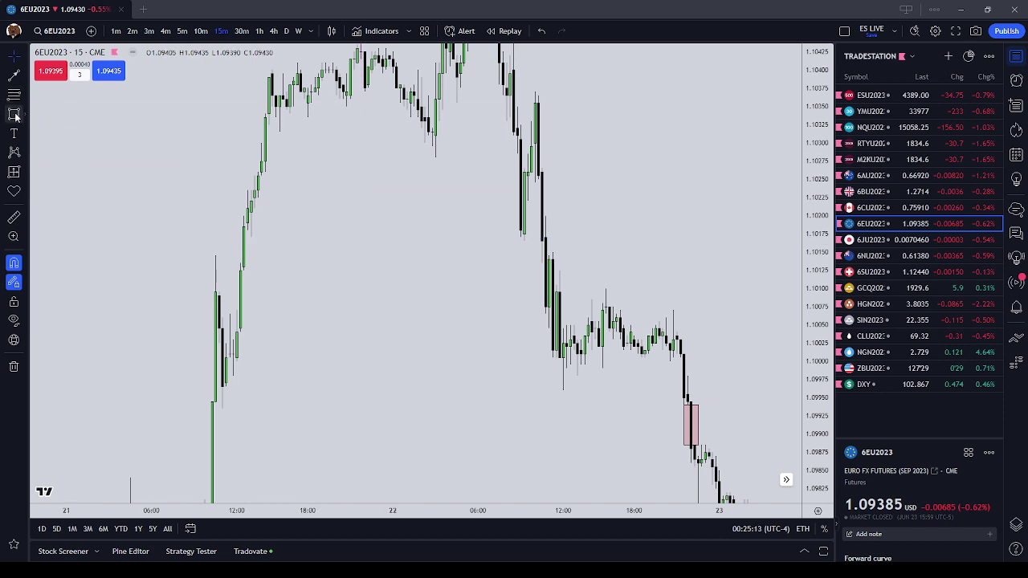
left_click(244, 266)
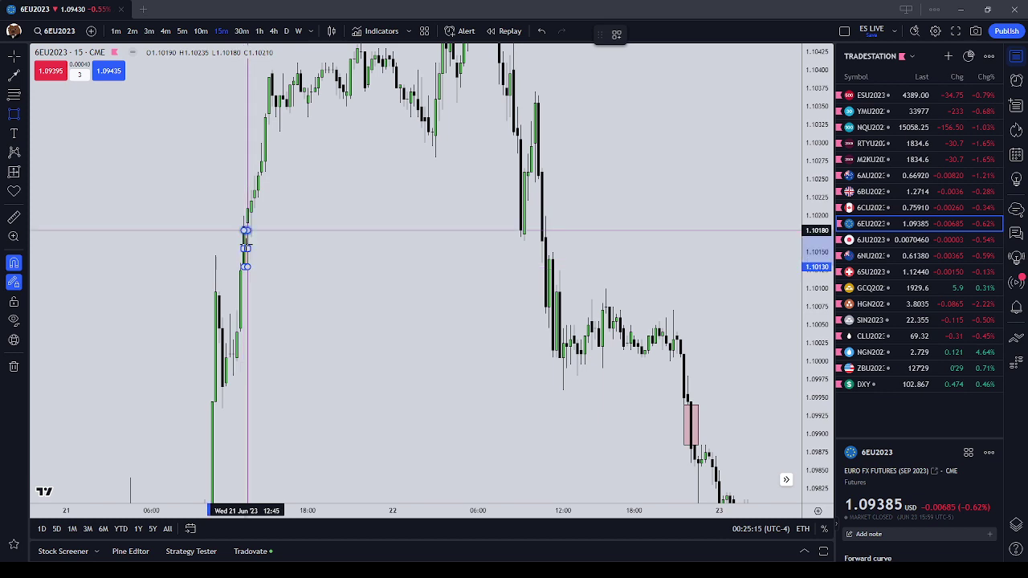
left_click(250, 228)
left_click(322, 245)
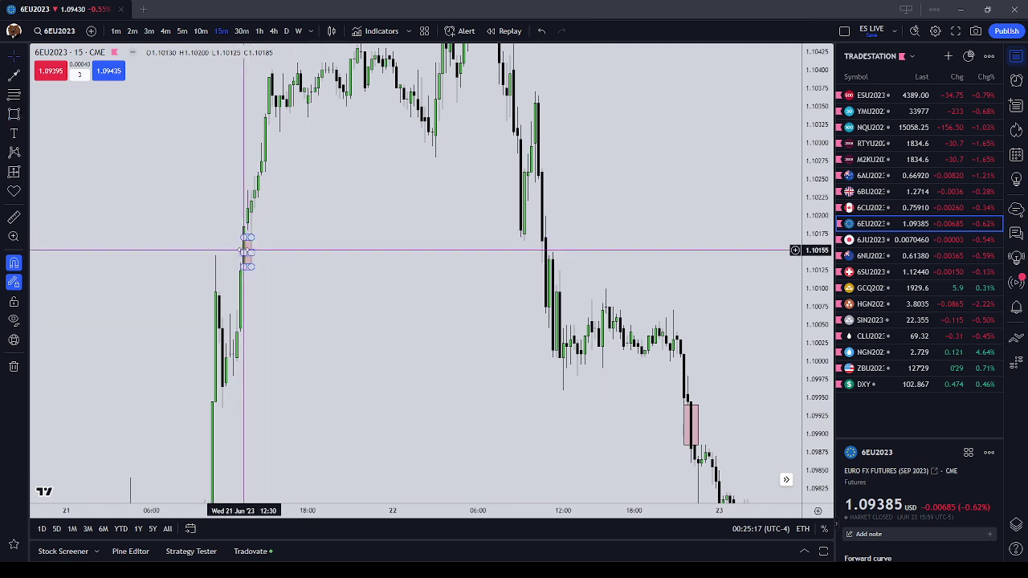
- Extend the 21 June rectangle to about 18:15 on 22 June, with its upper edge at 1.10180 and left edge at about 11:30
mouse_move(244, 252)
left_mouse_down()
mouse_move(230, 253)
mouse_move(239, 267)
mouse_move(239, 225)
mouse_move(636, 246)
left_mouse_up()
left_click(239, 264)
left_click(321, 249)
left_click(569, 161)
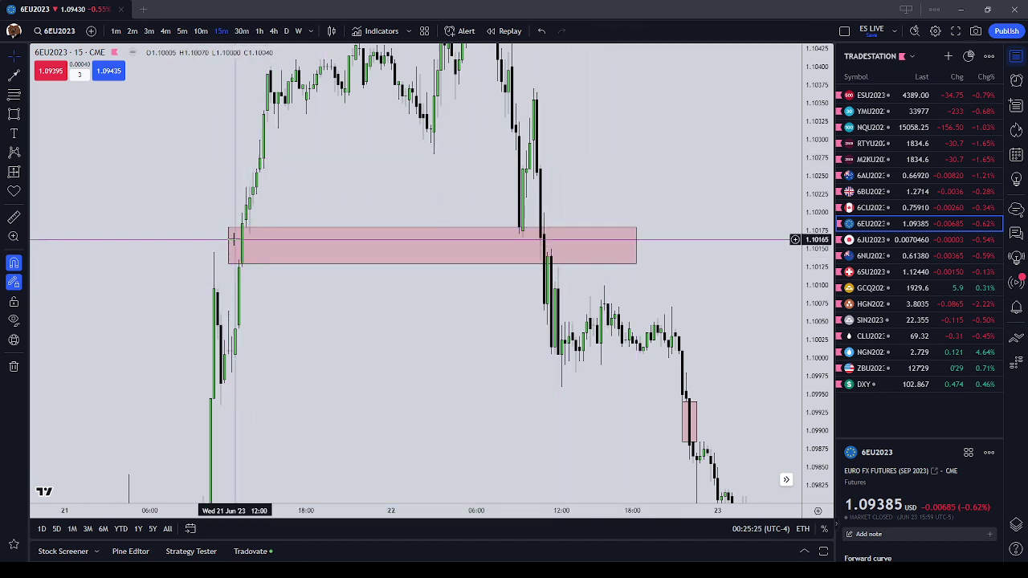
scroll(390, 278, "up", 3)
left_click_drag(307, 327, 422, 396)
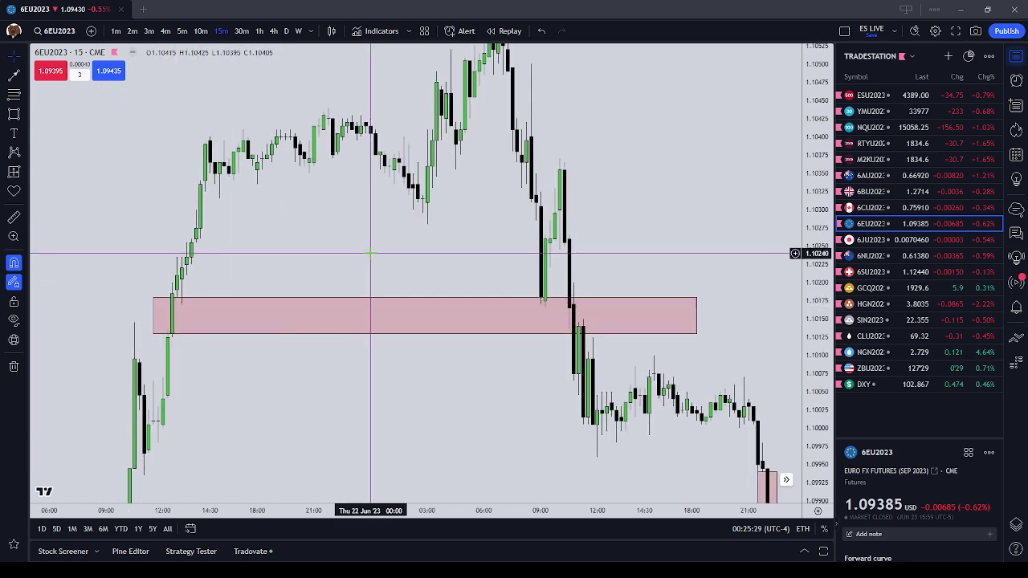
- Refine the 21 June gap rectangle, raising its lower edge to 1.10135 and placing its left edge at 12:00
left_click_drag(372, 253, 375, 287)
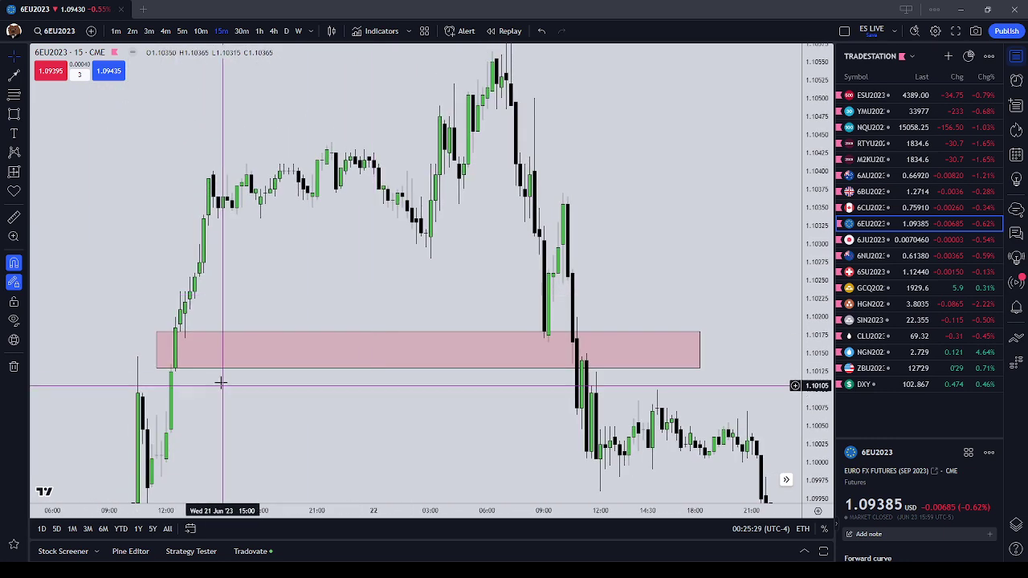
left_click_drag(159, 367, 178, 361)
left_click(180, 370)
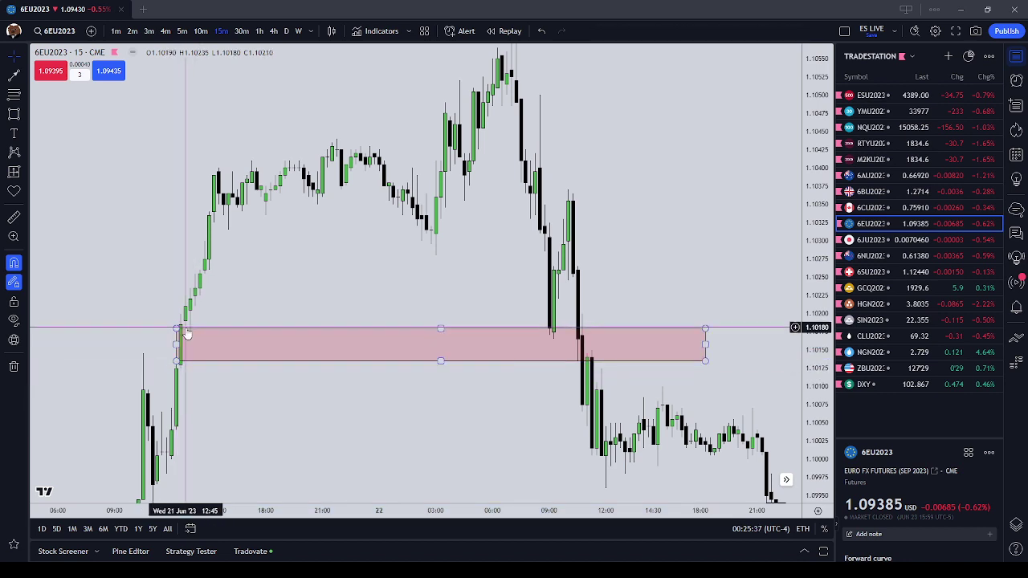
left_click_drag(252, 307, 300, 309)
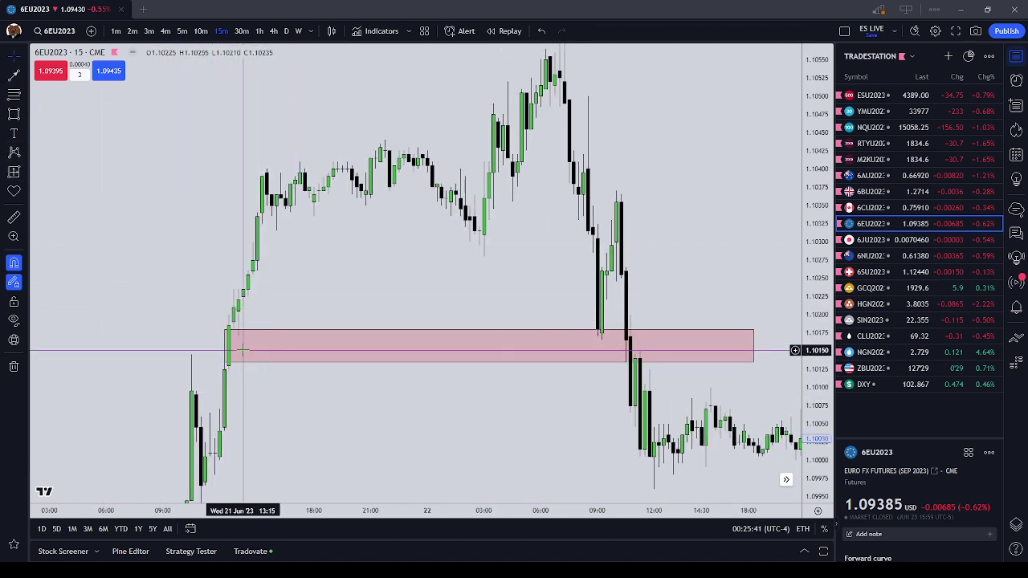
left_click_drag(225, 346, 220, 346)
left_click(324, 311)
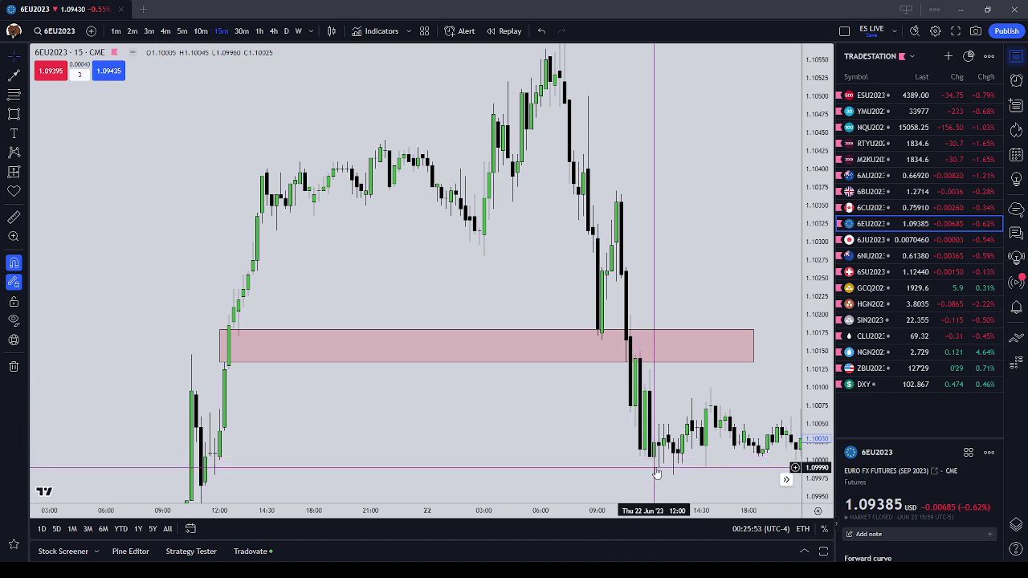
- Brush a circle around the 13:00 touch of the 21 June rectangle's upper edge and an arrow rising to about 1.10280
left_click(20, 118)
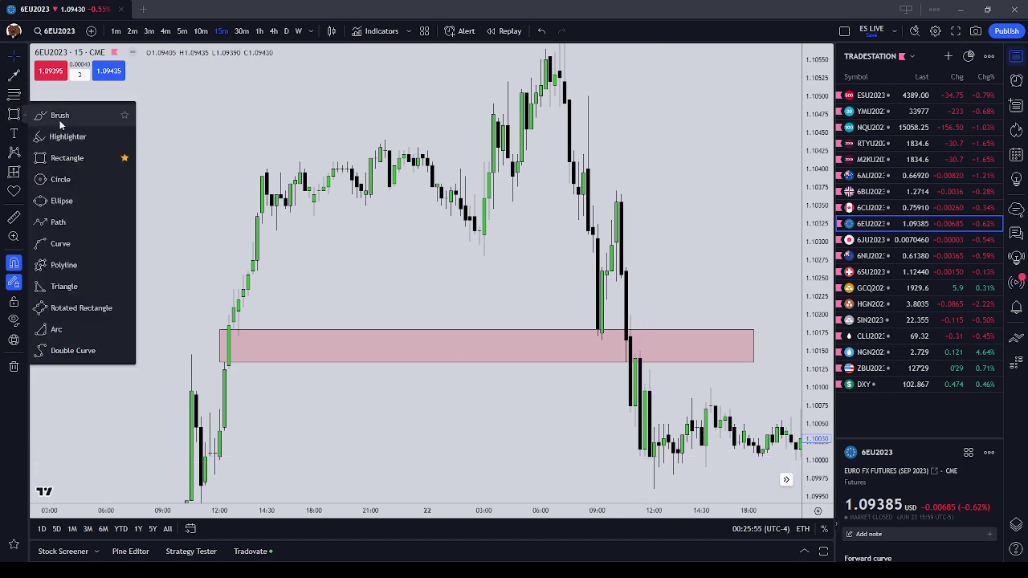
left_click(65, 114)
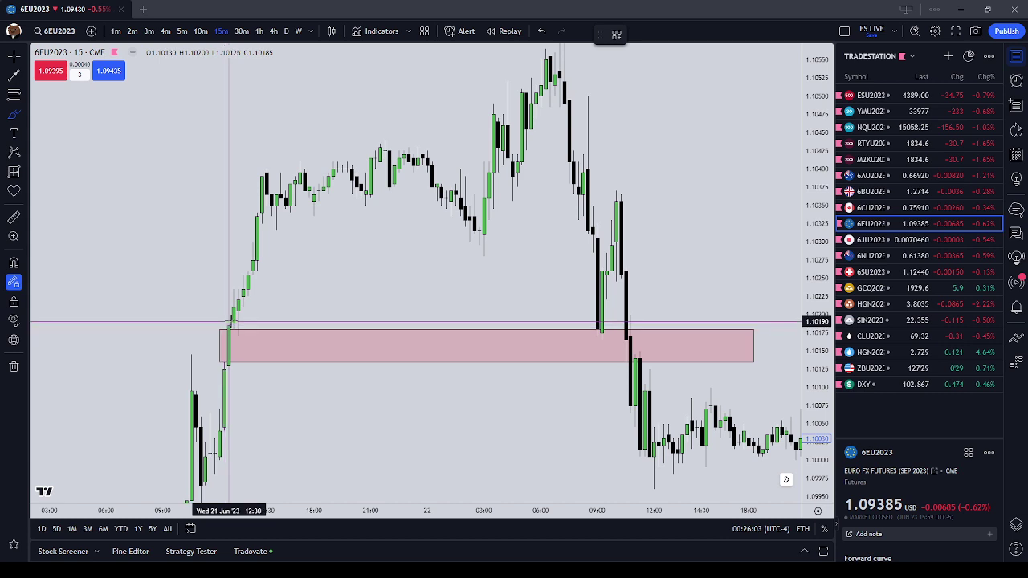
mouse_move(230, 328)
left_mouse_down()
mouse_move(239, 328)
mouse_move(229, 328)
left_mouse_up()
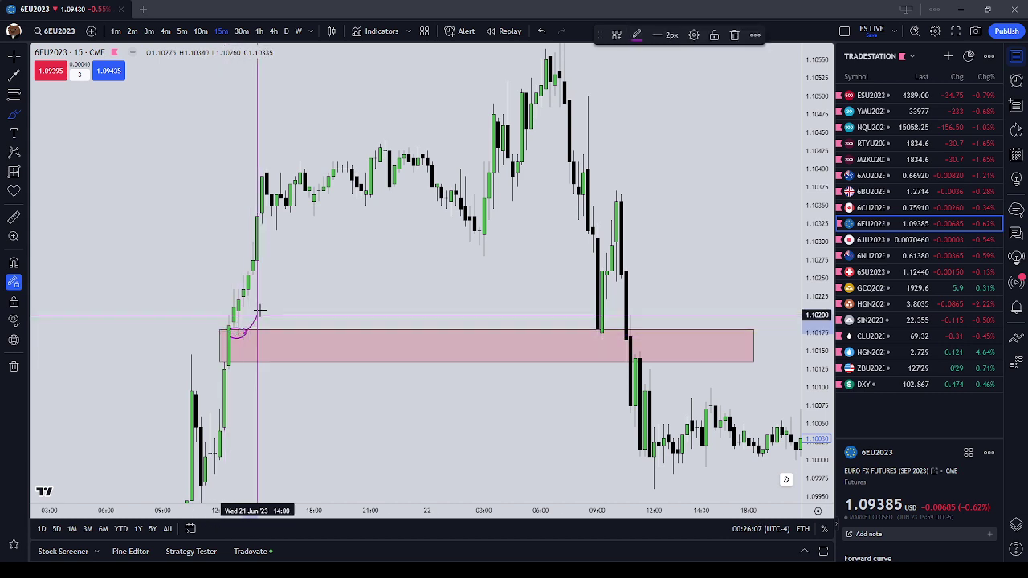
left_click_drag(258, 315, 277, 254)
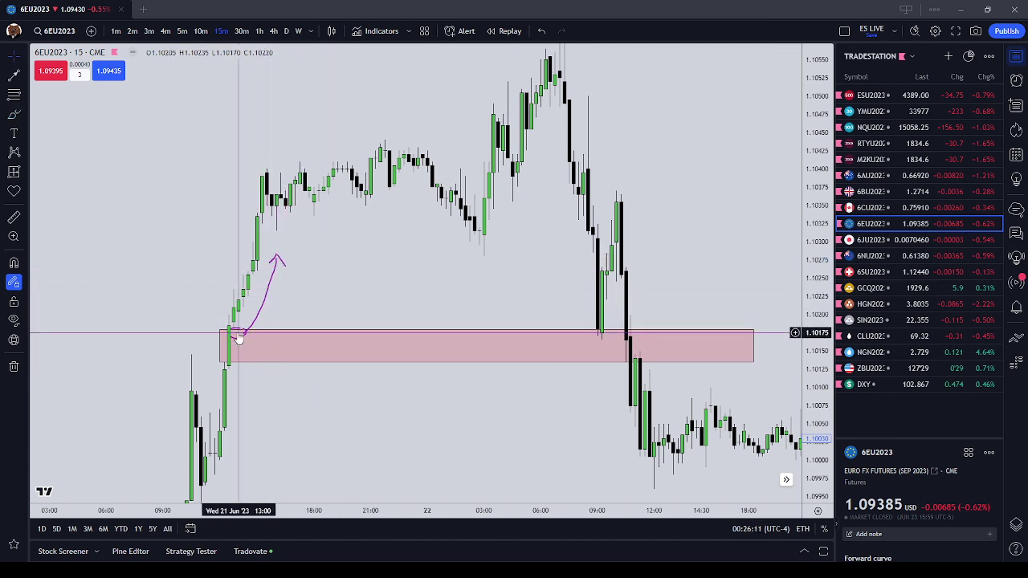
- Delete the brushed circle at the 21 June 13:00 touch of the gap rectangle
scroll(402, 389, "down", 6)
left_click_drag(490, 445, 383, 370)
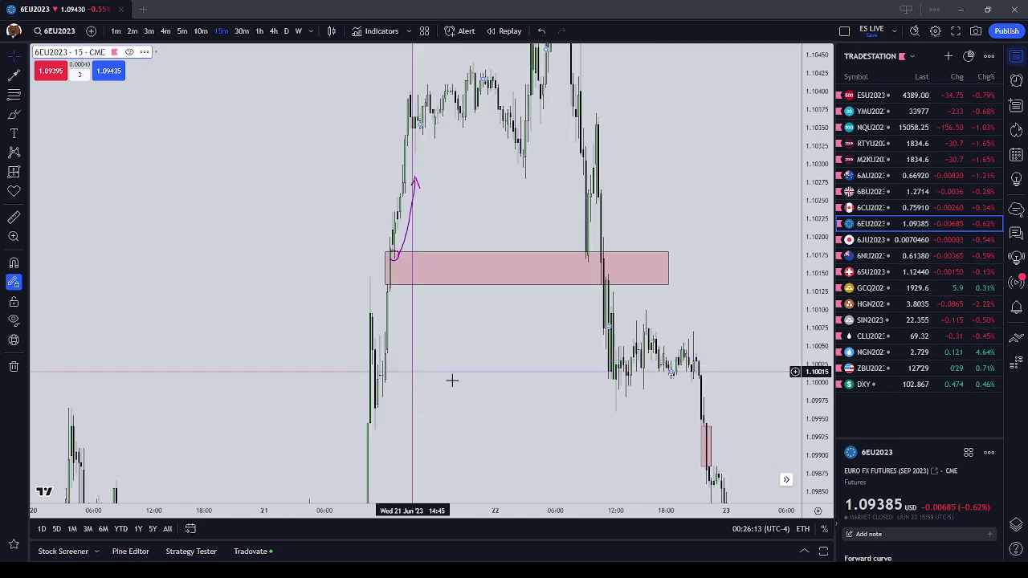
left_click_drag(539, 404, 398, 330)
left_click_drag(632, 456, 593, 298)
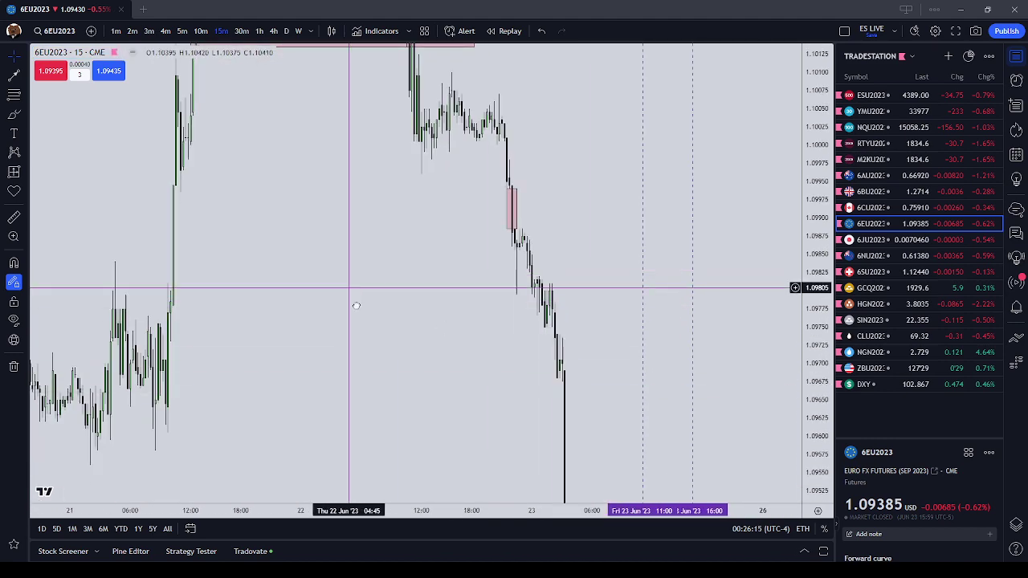
left_click_drag(312, 177, 571, 531)
scroll(546, 466, "up", 5)
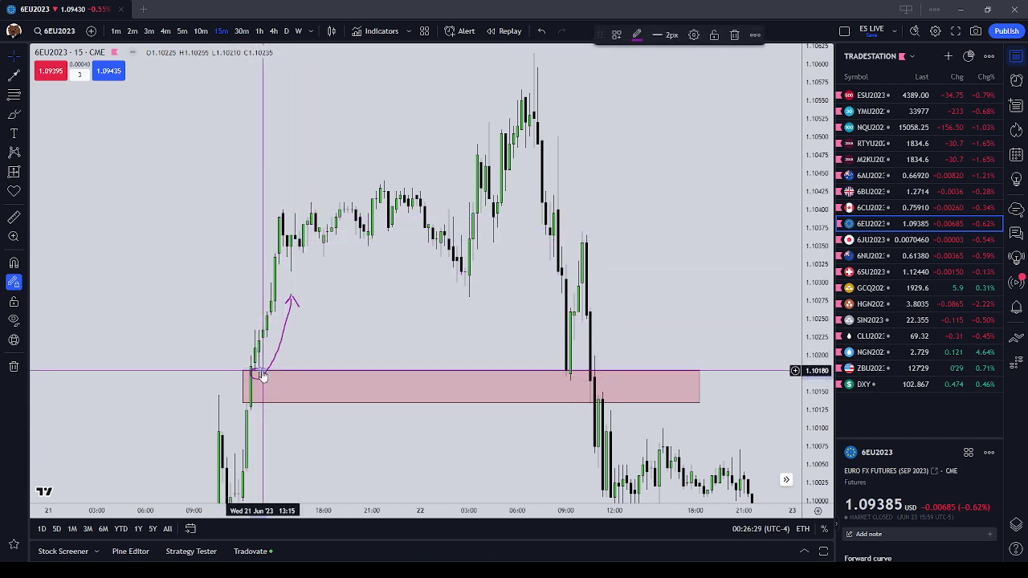
left_click(734, 36)
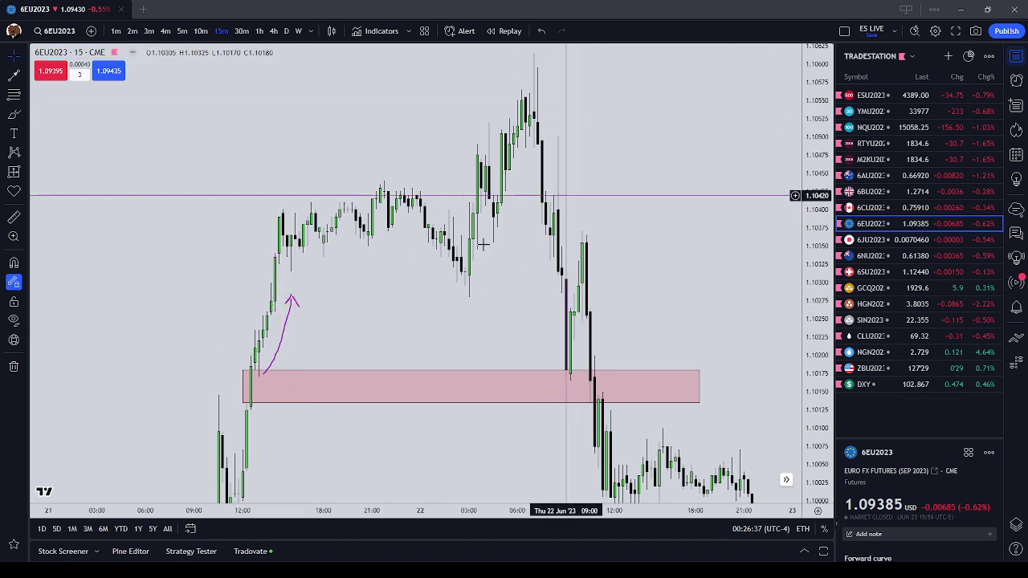
- Brush a circle at the 22 June 09:00 low with an arrow up to about 1.10300, and nudge the circle slightly earlier
left_click_drag(409, 335, 359, 294)
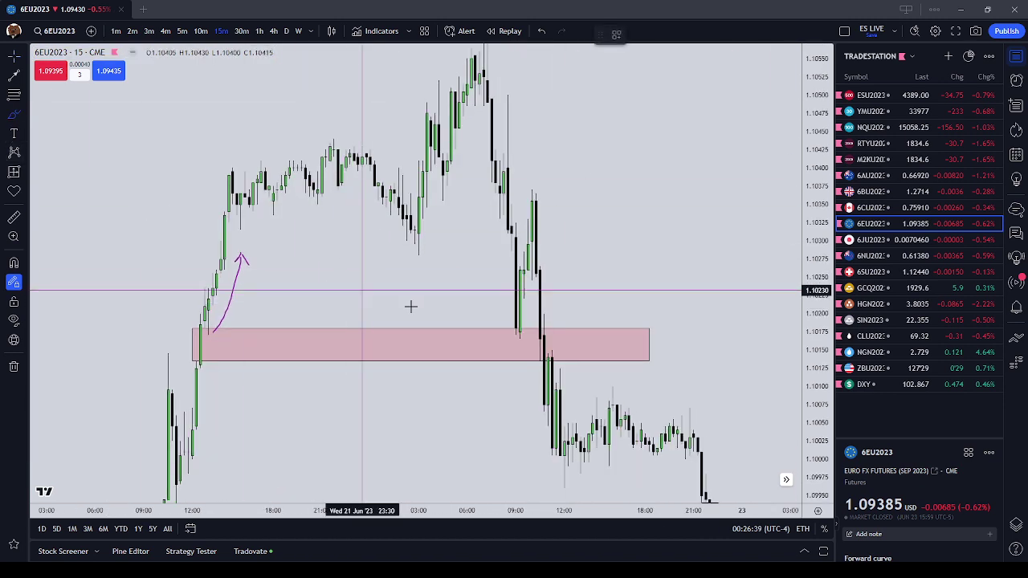
mouse_move(501, 341)
left_mouse_down()
mouse_move(531, 331)
mouse_move(543, 239)
mouse_move(552, 249)
left_mouse_up()
key("Escape")
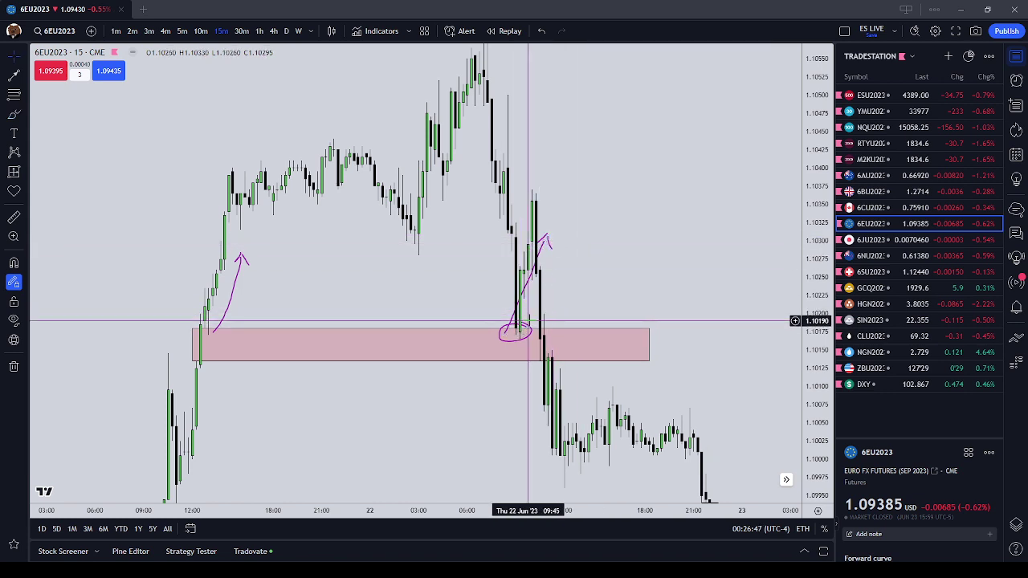
left_click_drag(527, 328, 519, 325)
left_click(605, 251)
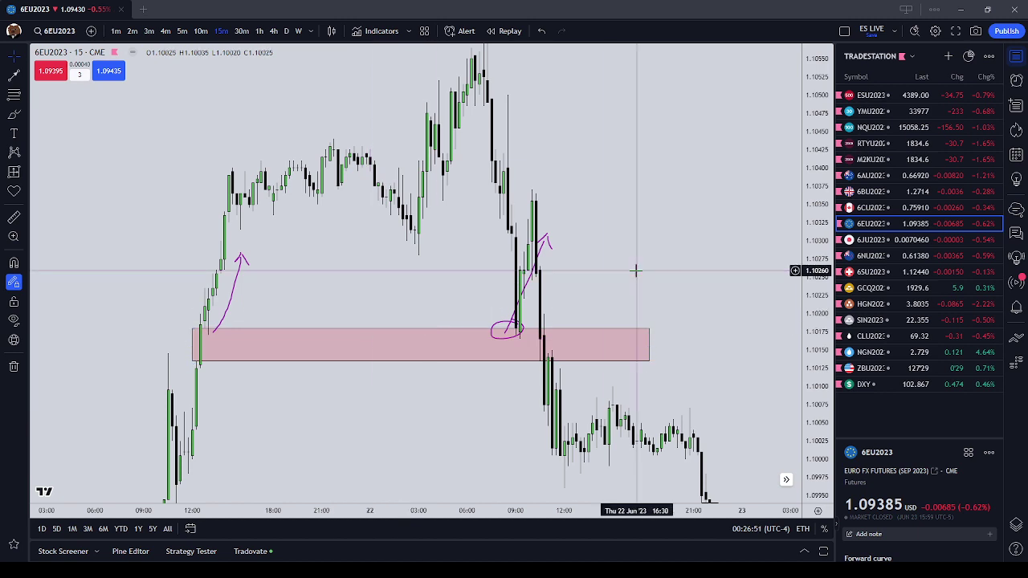
- Delete the 22 June arrow's head and shaft and the circle at the 09:00 low
left_click_drag(550, 246, 551, 247)
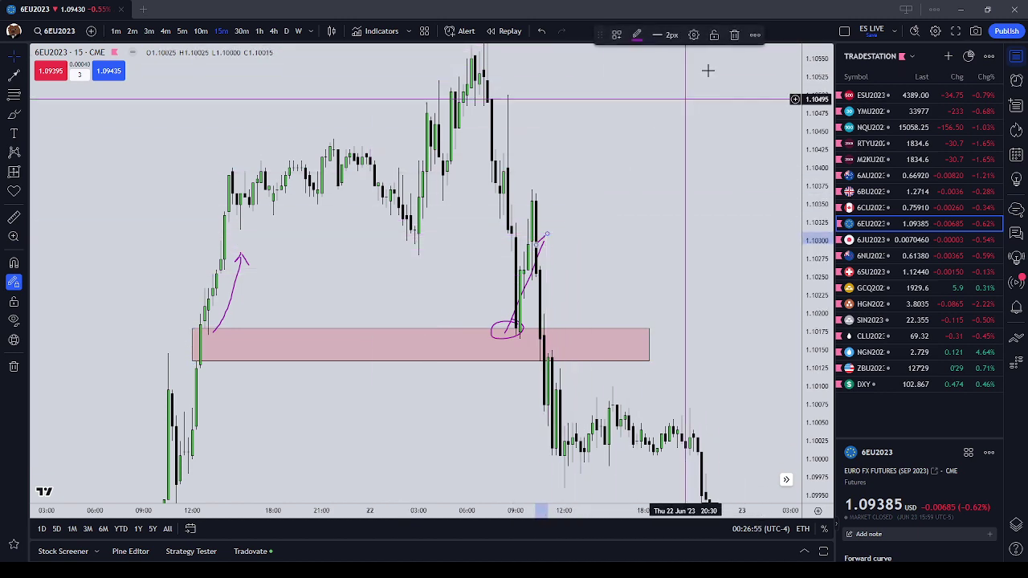
left_click(545, 251)
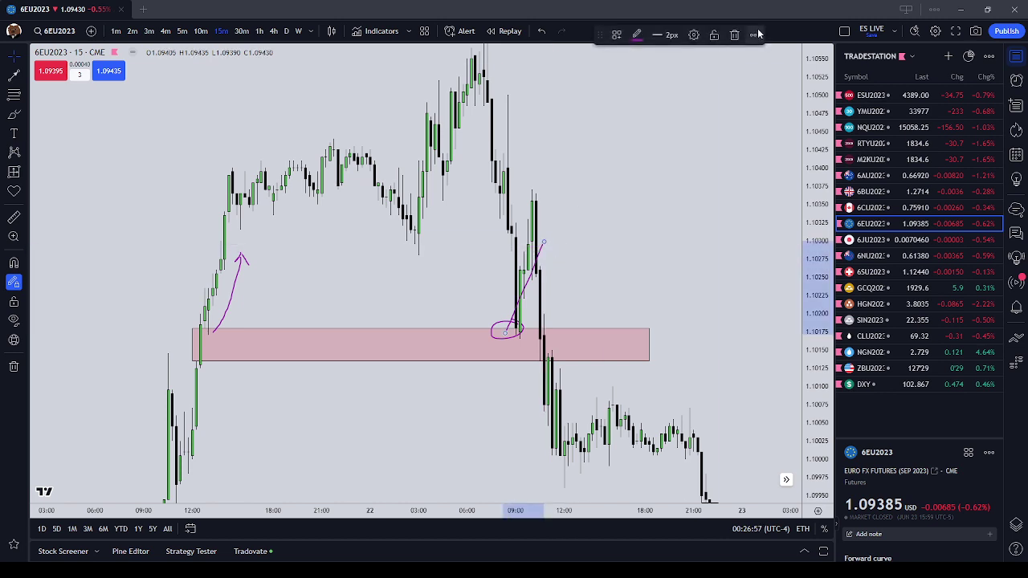
left_click(724, 50)
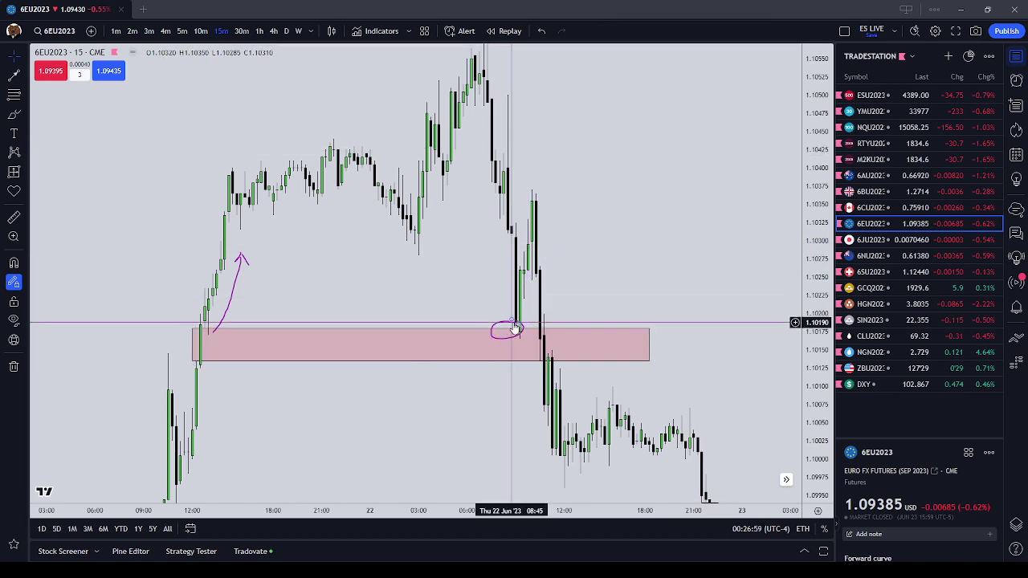
left_click(734, 34)
- Delete the brushed arrow on the 21 June rally, including both pieces of its arrowhead
scroll(619, 155, "down", 3)
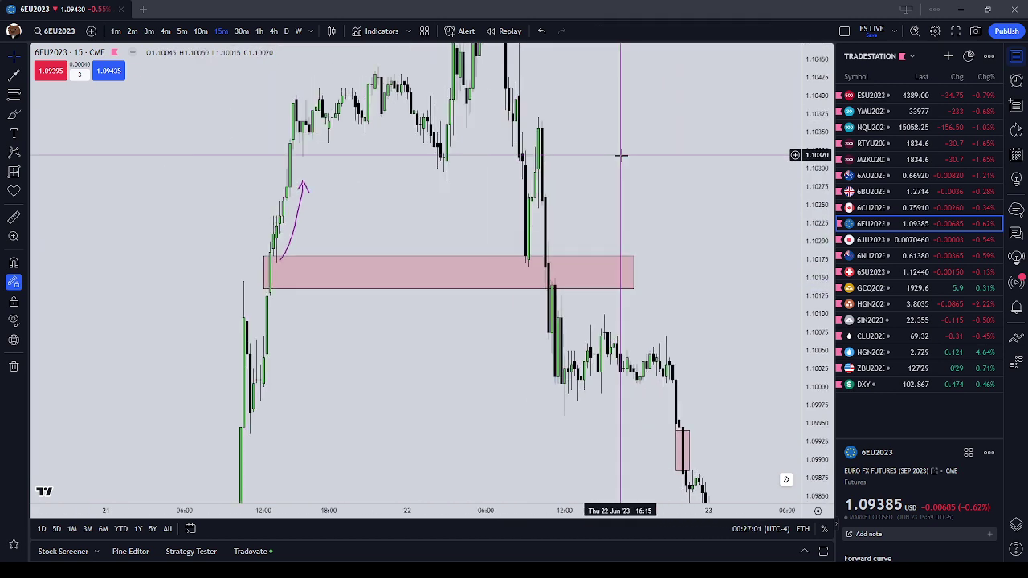
left_click(271, 241)
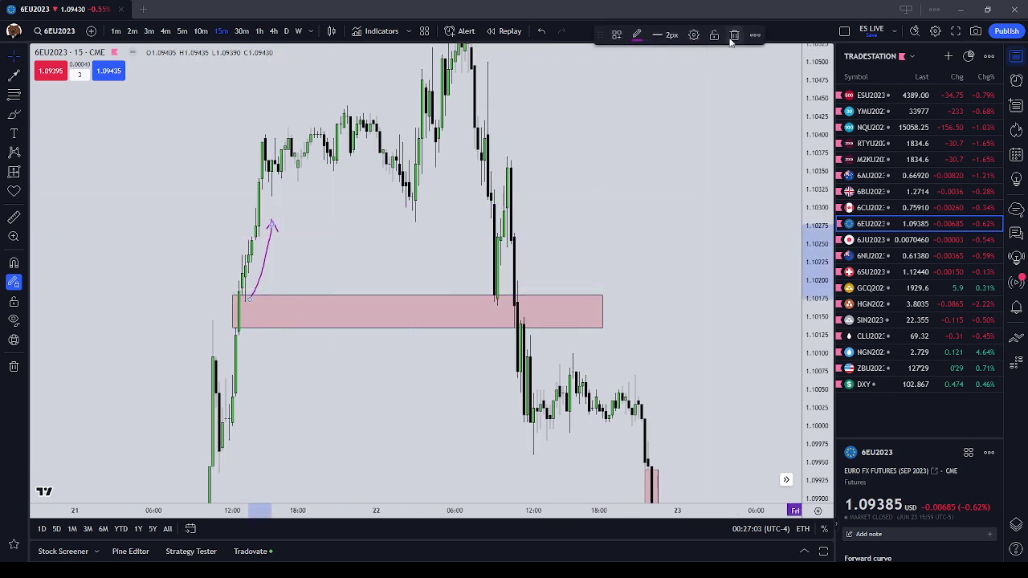
left_click(734, 35)
left_click(263, 229)
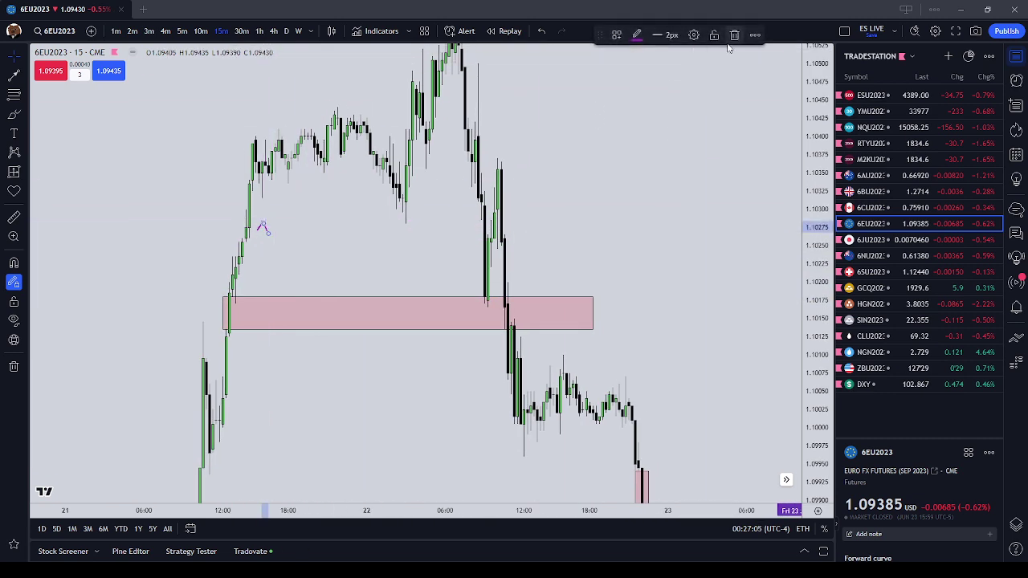
left_click(734, 35)
left_click(257, 228)
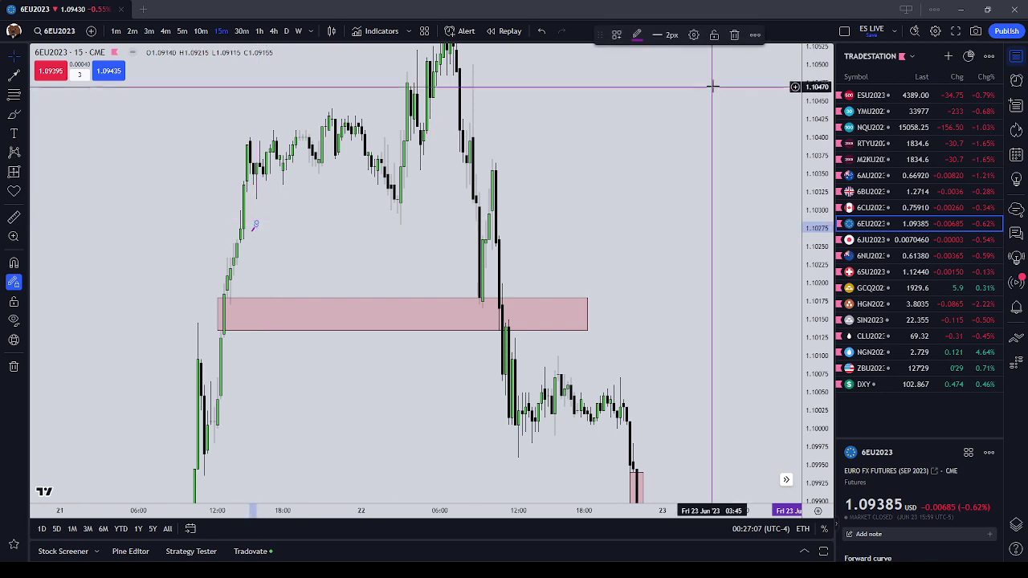
left_click(734, 35)
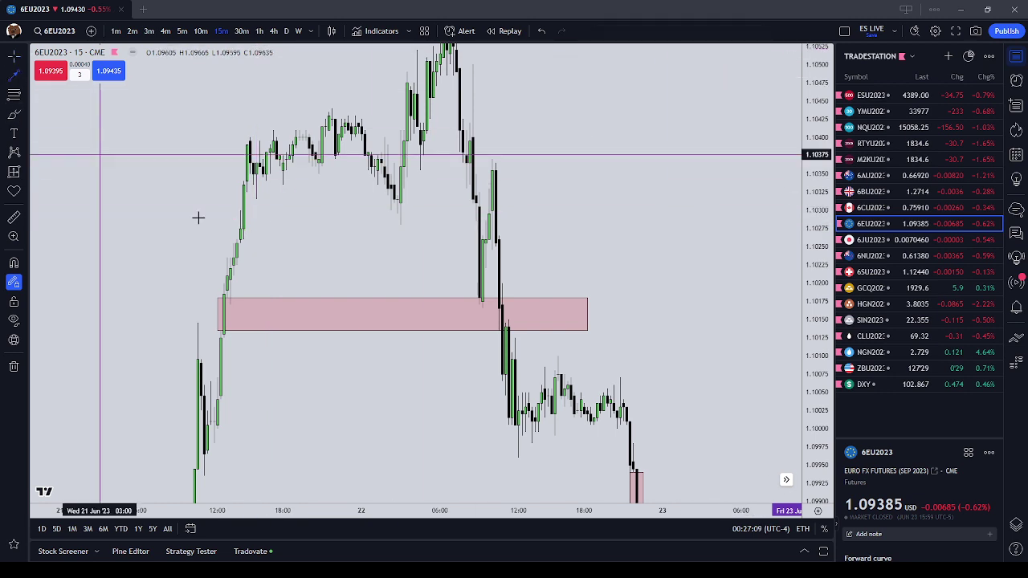
- Draw a zigzag path from 1.10175 at about 07:30 on 22 June down to 1.10090, up to 1.10135 and down to about 1.10025
left_click(459, 300)
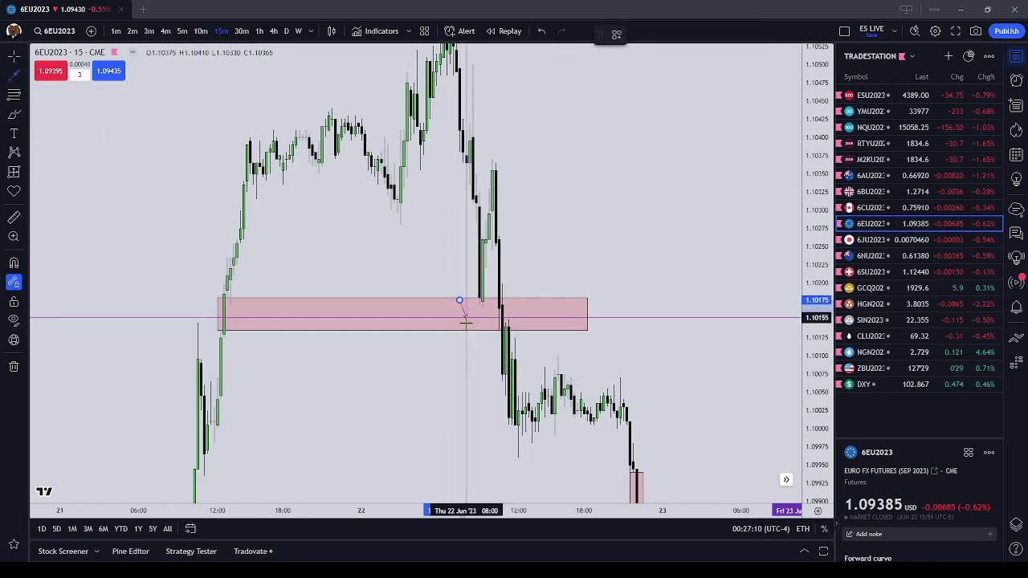
left_click(486, 362)
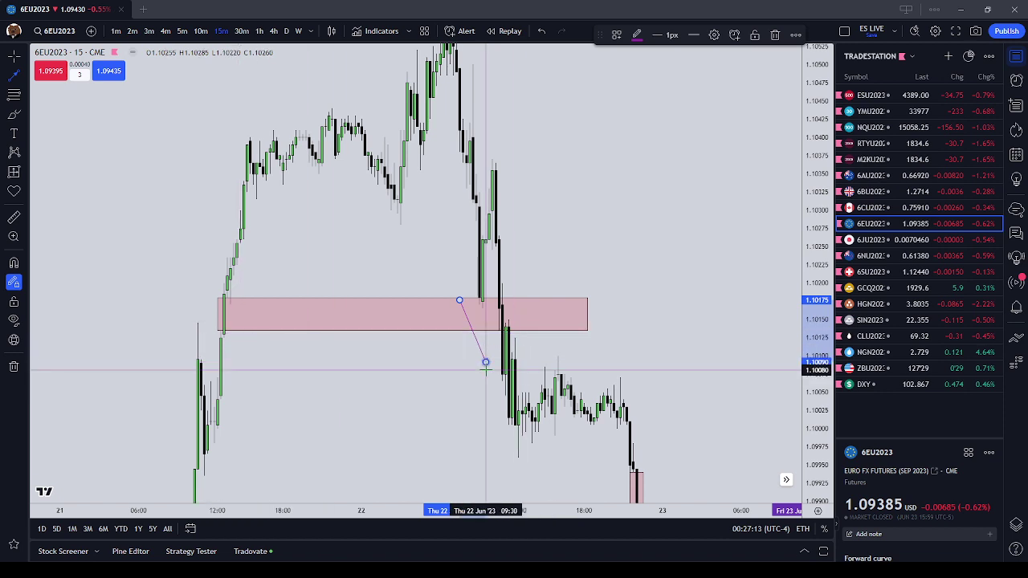
left_click(502, 329)
left_click(502, 329)
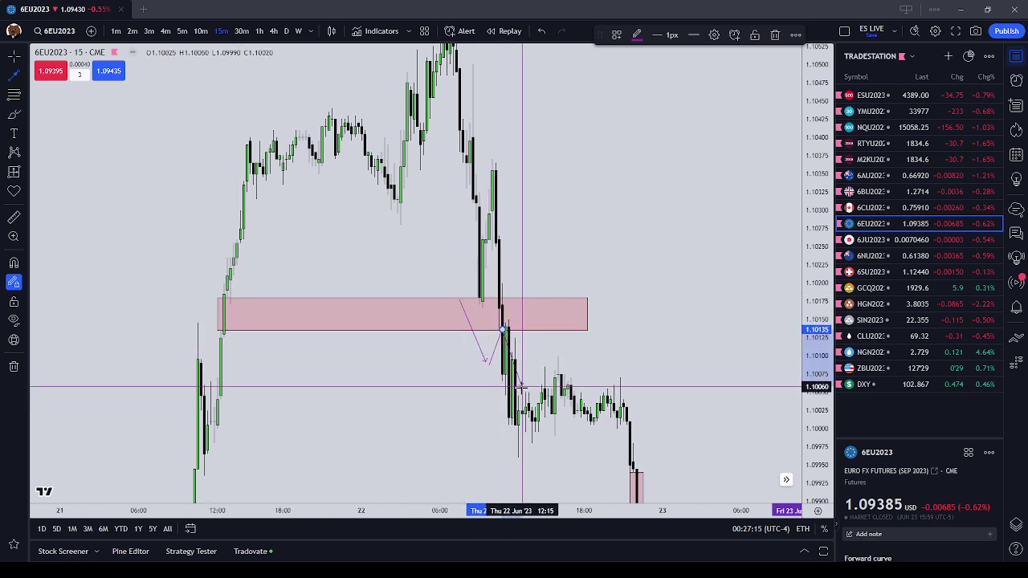
left_click(538, 414)
key("Escape")
- Move the Index of ICT Inefficiencies text from the 23 June lows to the empty area before the 21 June rally, title at about 1.10625
left_click_drag(579, 353, 575, 330)
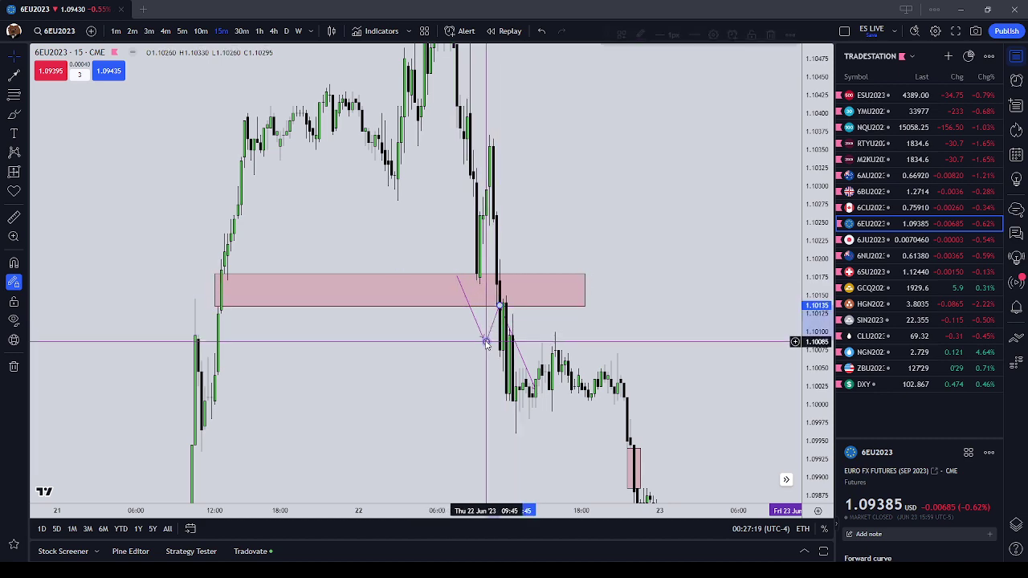
left_click_drag(413, 355, 399, 319)
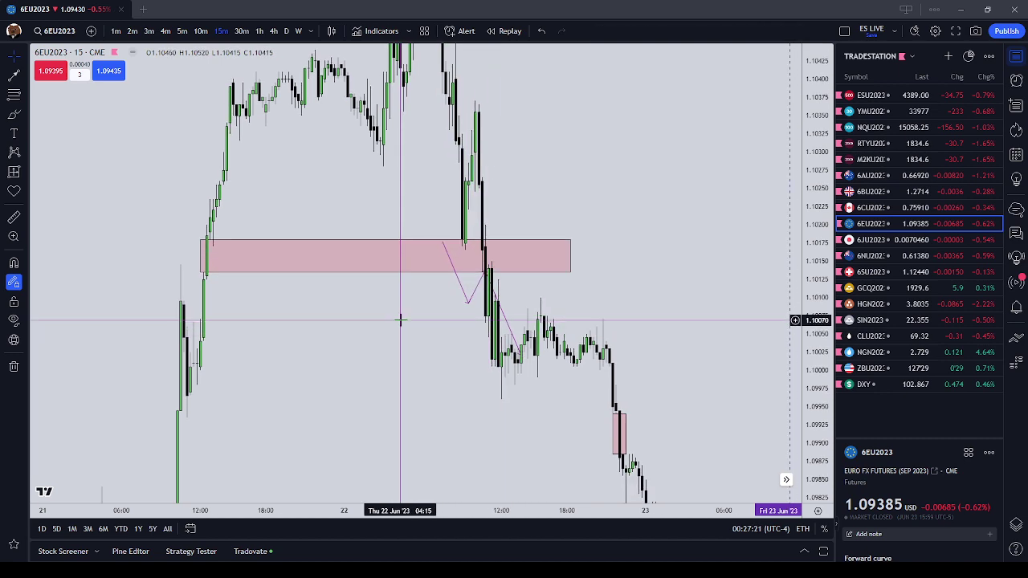
scroll(474, 342, "down", 4)
left_click_drag(537, 371, 465, 278)
left_click_drag(813, 208, 813, 361)
left_click_drag(555, 376, 400, 260)
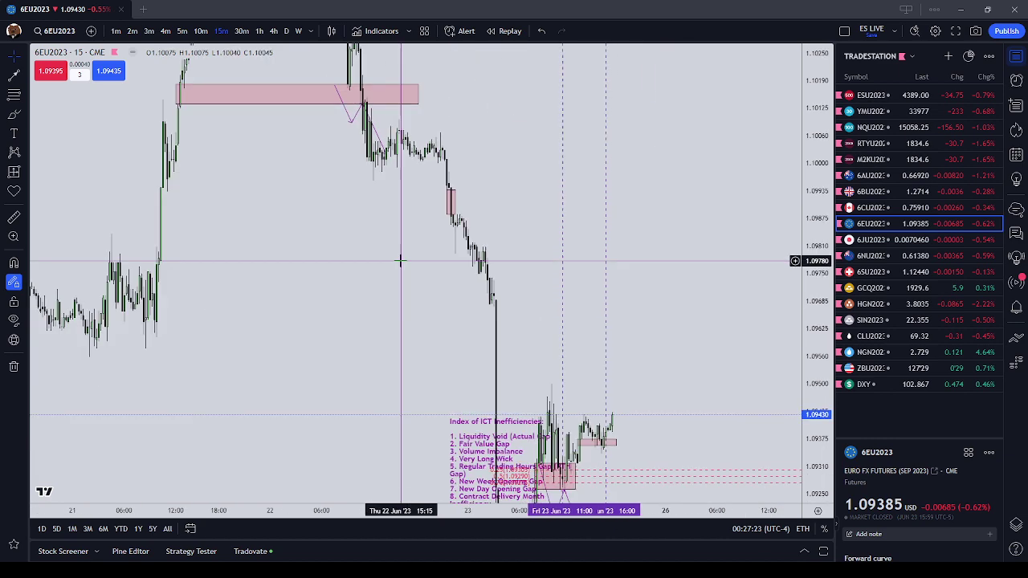
scroll(400, 260, "down", 2)
left_click_drag(525, 421, 574, 124)
left_click_drag(394, 161, 443, 370)
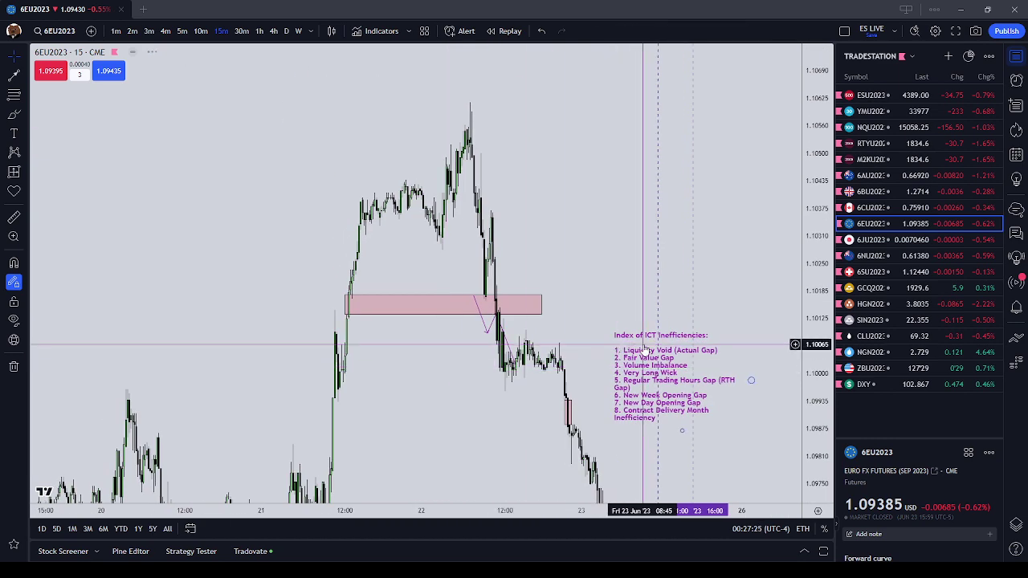
left_click_drag(645, 343, 268, 107)
- Reposition the ICT inefficiencies list to start at about 05:15 on 21 June, with its title level with about 1.10625
scroll(450, 384, "up", 1)
left_click_drag(399, 375, 502, 403)
scroll(503, 403, "up", 2)
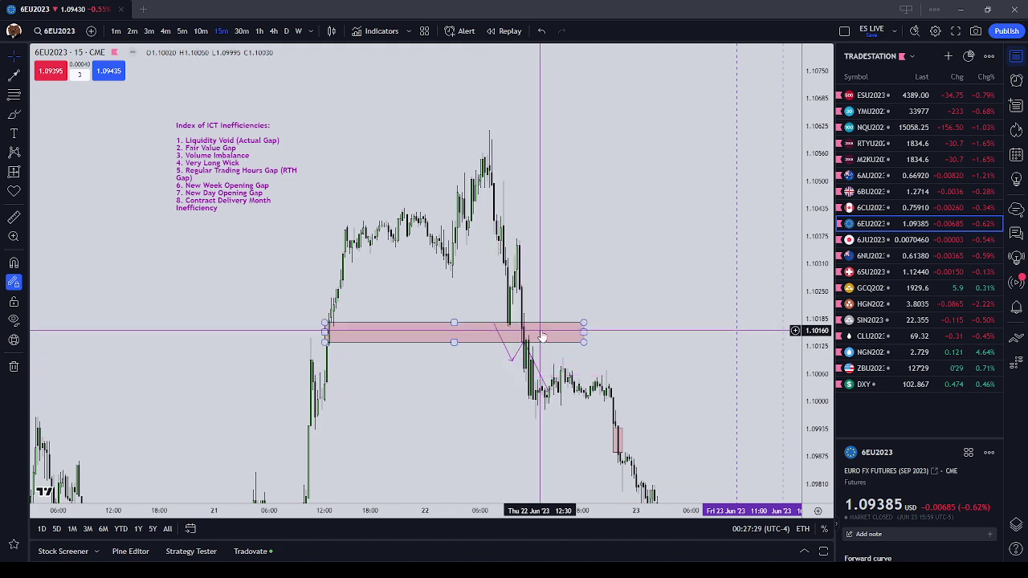
left_click_drag(210, 173, 221, 224)
left_click(237, 298)
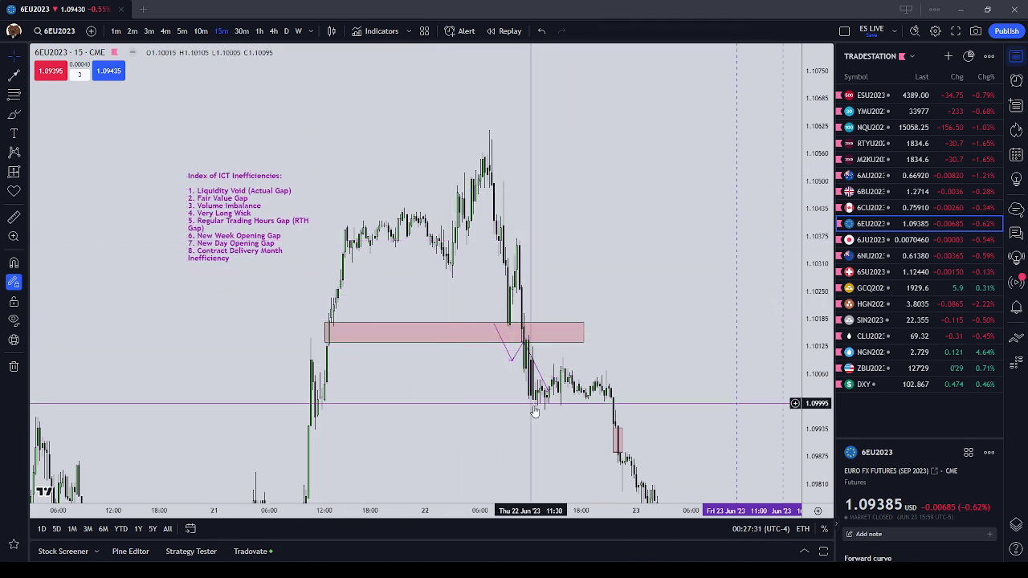
scroll(525, 376, "up", 2)
left_click_drag(399, 388, 461, 393)
left_click_drag(180, 218, 294, 144)
left_click(438, 150)
left_click(402, 132)
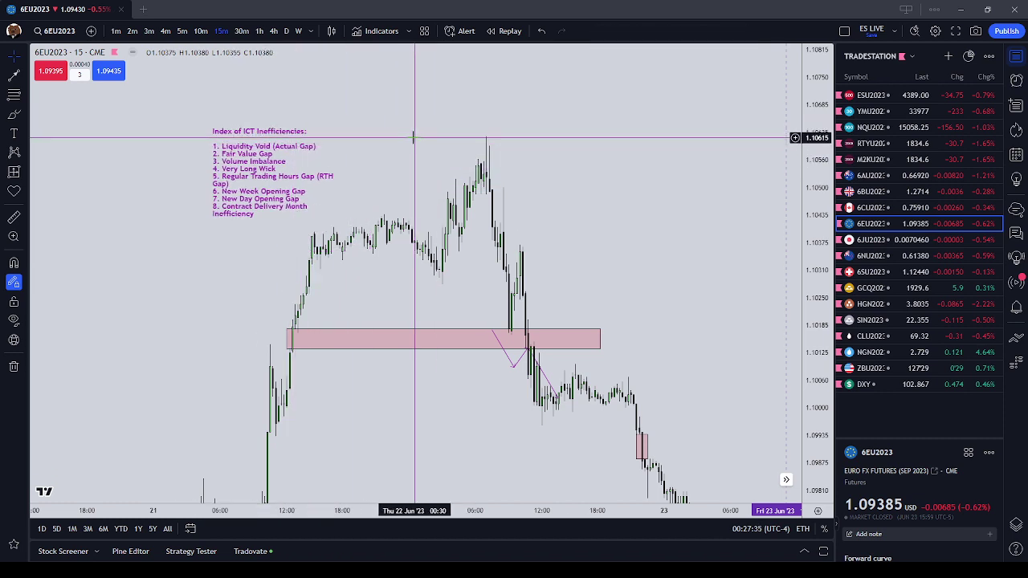
- Brush circles on the large gap box's upper edge at about 13:00 on 21 June and 08:45 on 22 June, plus an upward arrow beneath its lower edge
left_click(288, 339)
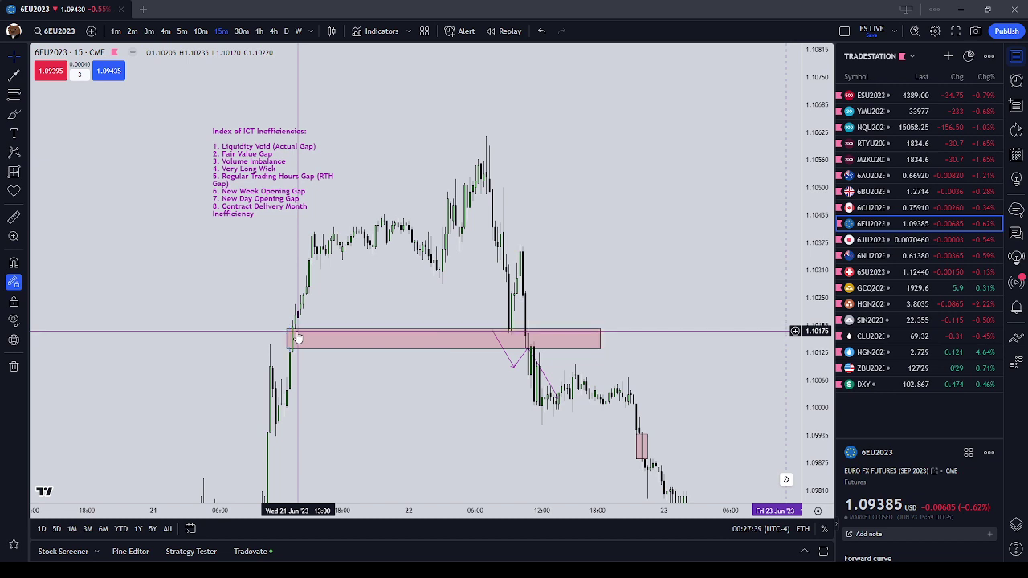
left_click(15, 114)
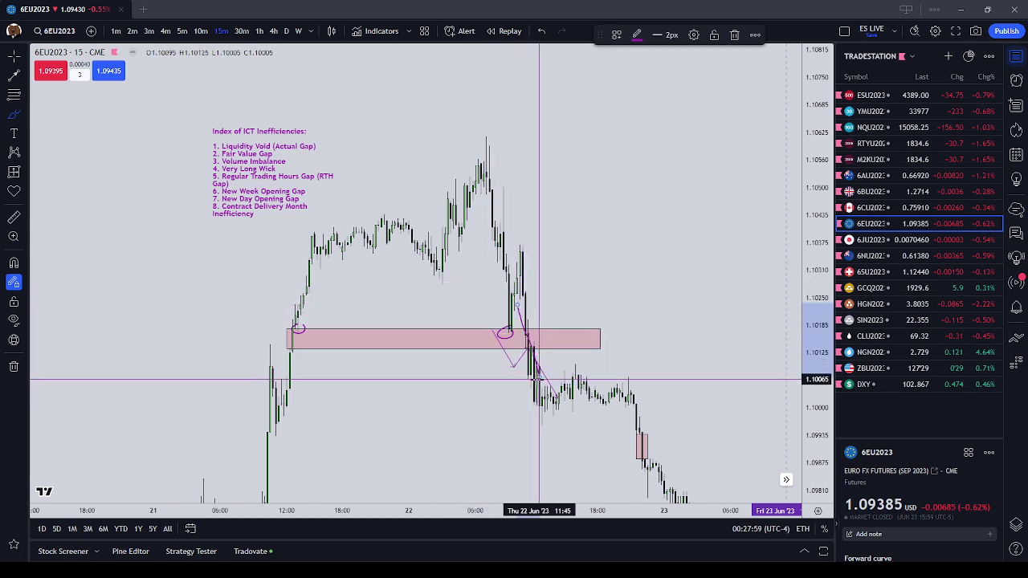
mouse_move(524, 392)
left_mouse_down()
mouse_move(540, 351)
mouse_move(548, 369)
left_mouse_up()
key("Escape")
- Delete the straight downward brush stroke crossing the large gap box on 22 June
left_click(525, 331)
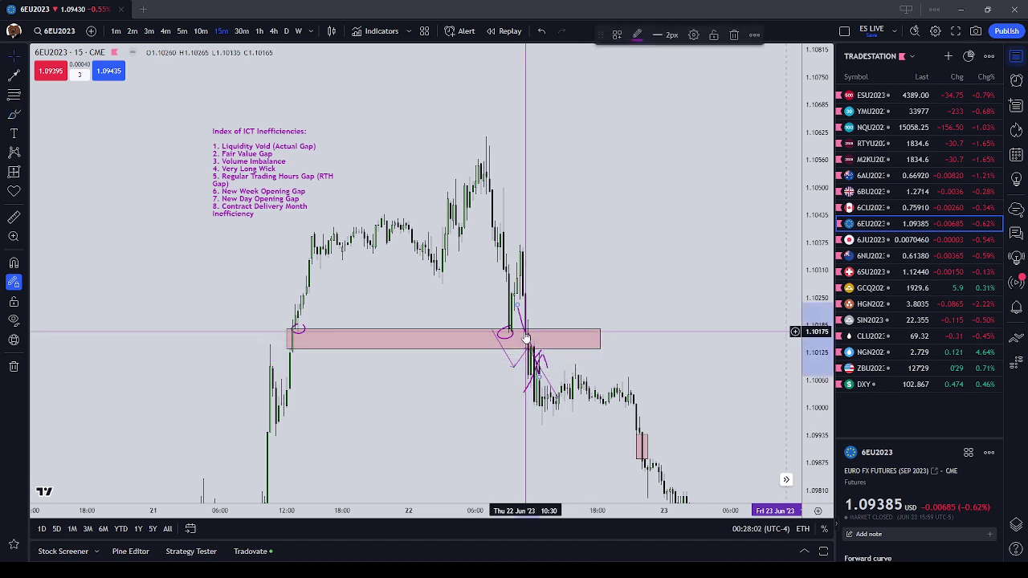
left_click(733, 36)
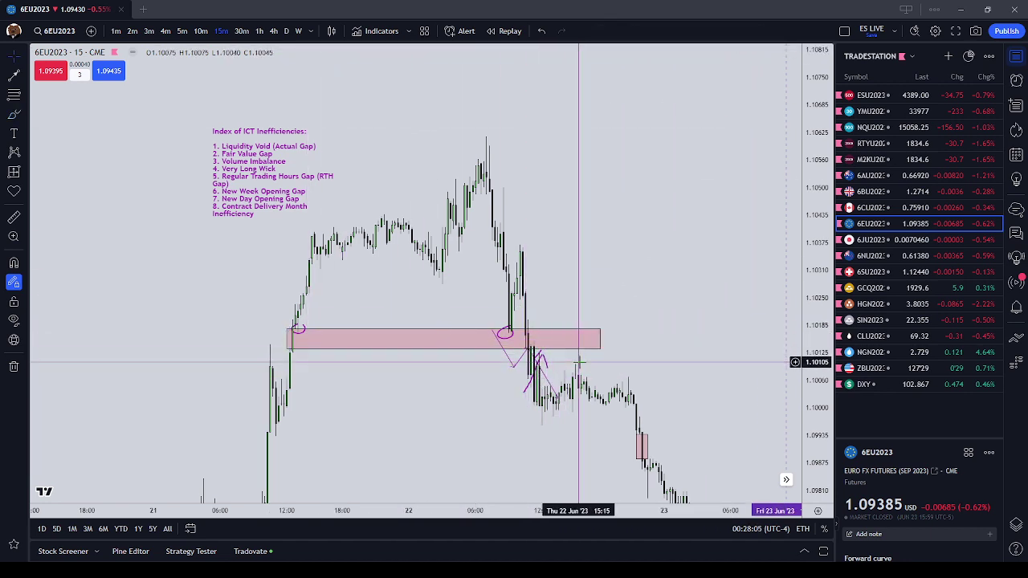
- Shift the brushed circle on the 21 June rally slightly down, to about 12:45 and 1.10165
left_click_drag(578, 363, 524, 321)
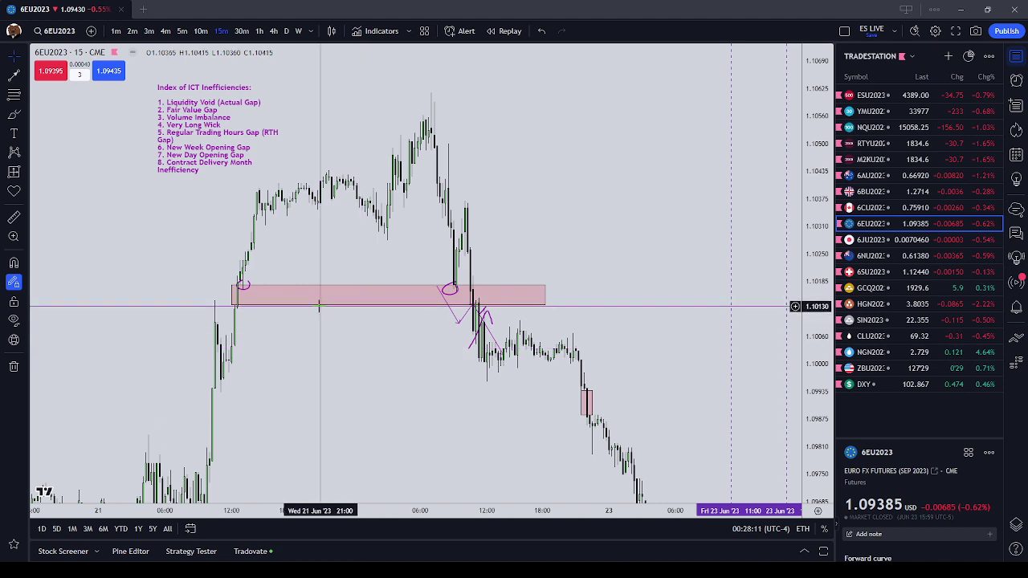
left_click_drag(508, 165, 529, 181)
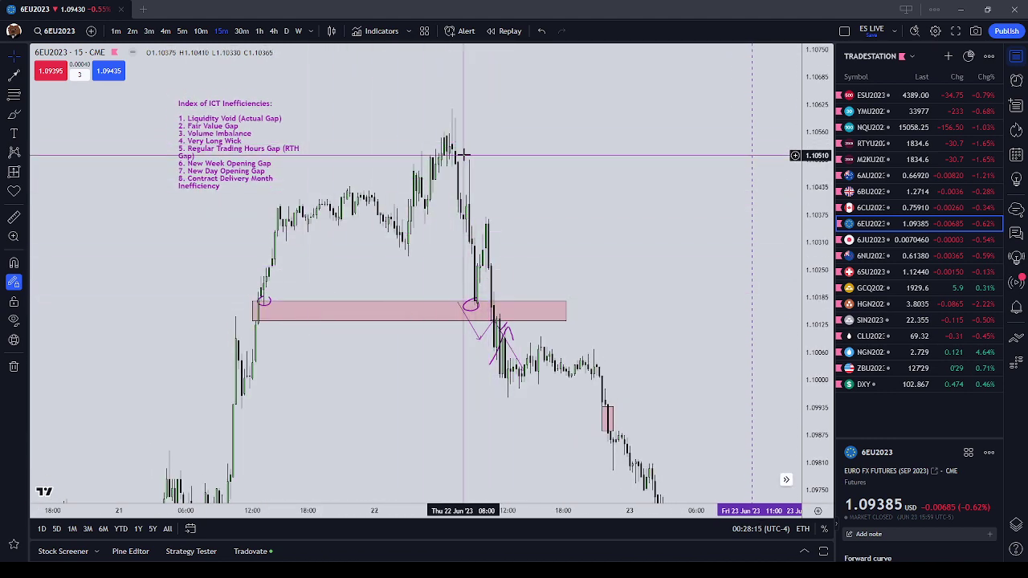
left_click(464, 205)
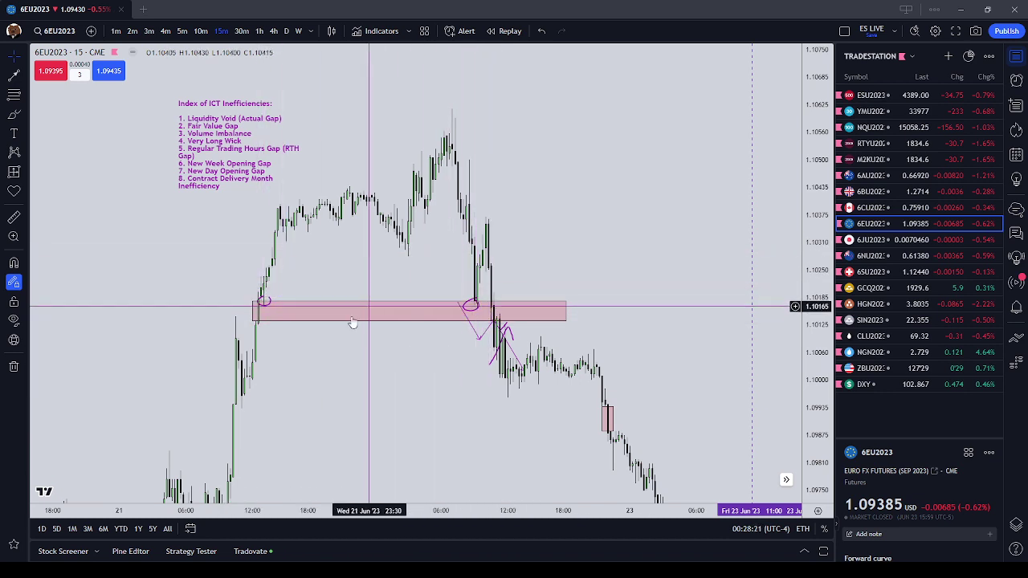
left_click(267, 316)
left_click(262, 310)
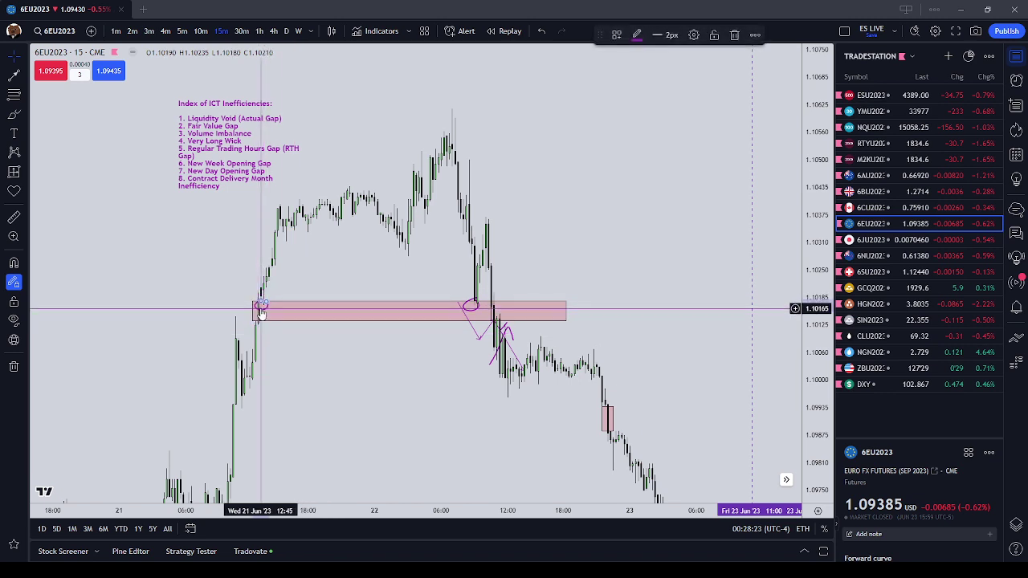
left_click(477, 309)
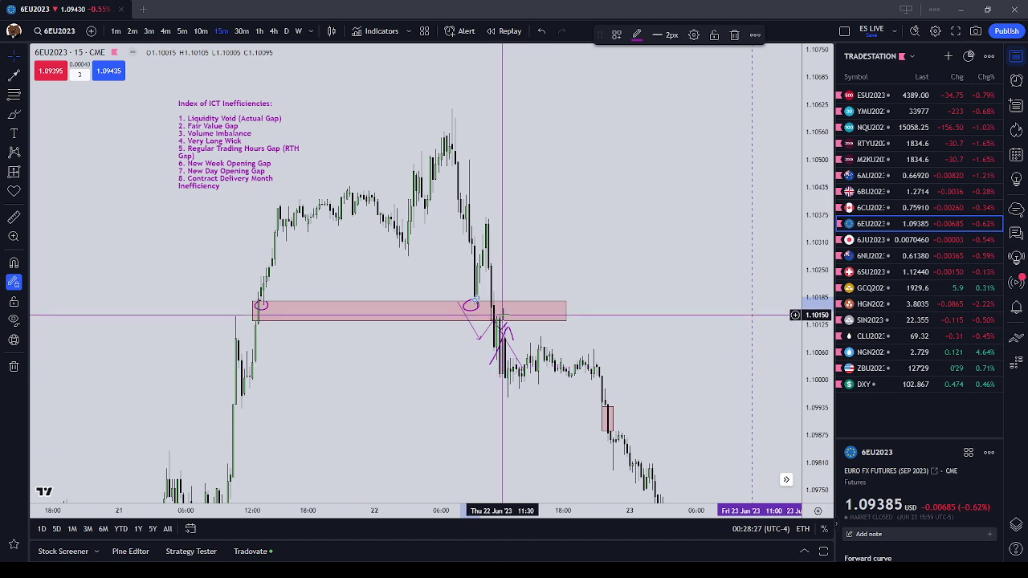
left_click(607, 219)
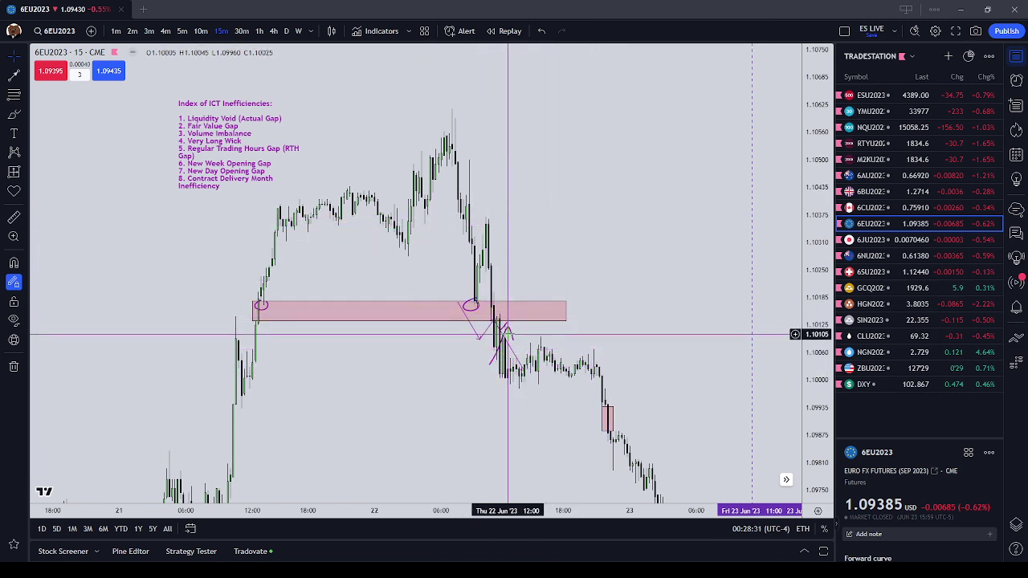
left_click(557, 222)
right_click(558, 222)
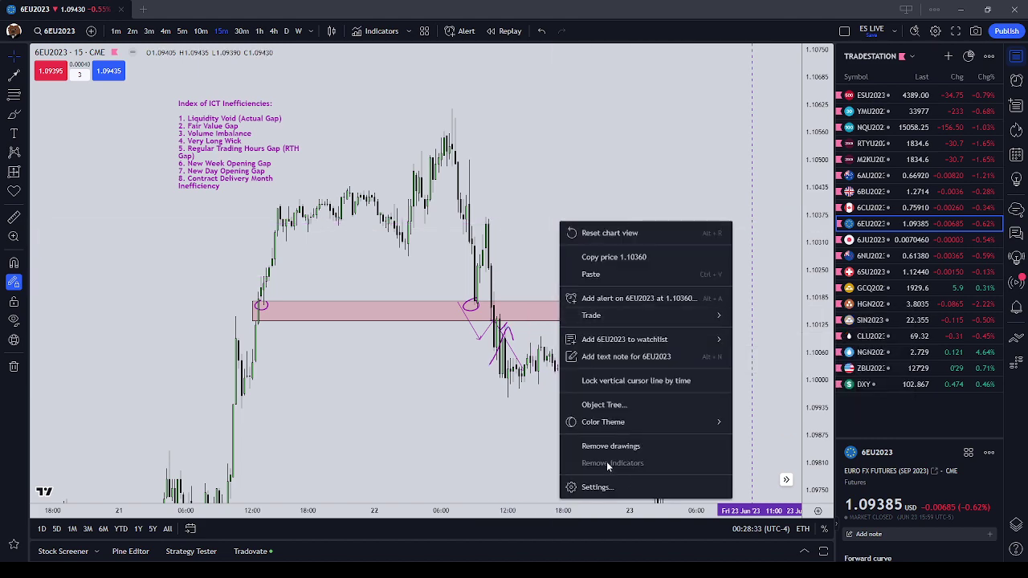
left_click(535, 380)
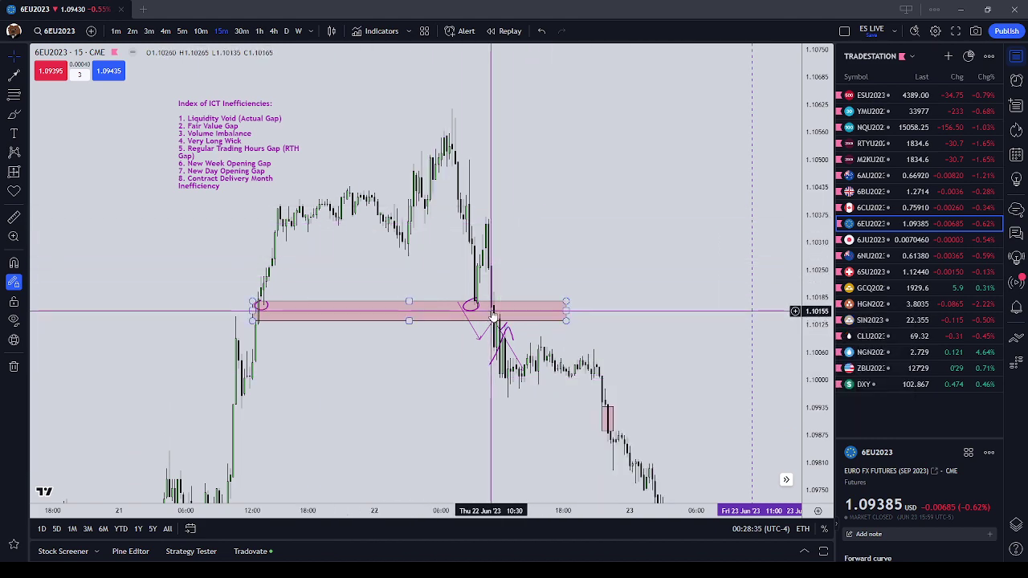
- Move the Index of ICT Inefficiencies text above the 23 June lows, starting at about 07:15 with its title at about 1.09765
left_click_drag(458, 369, 445, 362)
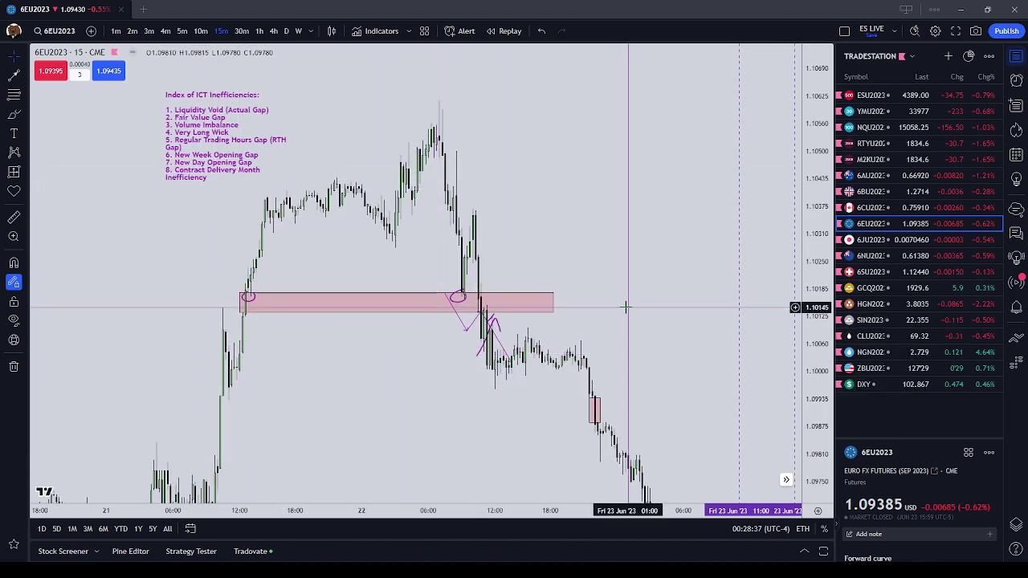
left_click_drag(611, 319, 470, 137)
left_click_drag(247, 134, 684, 392)
left_click_drag(522, 413, 276, 221)
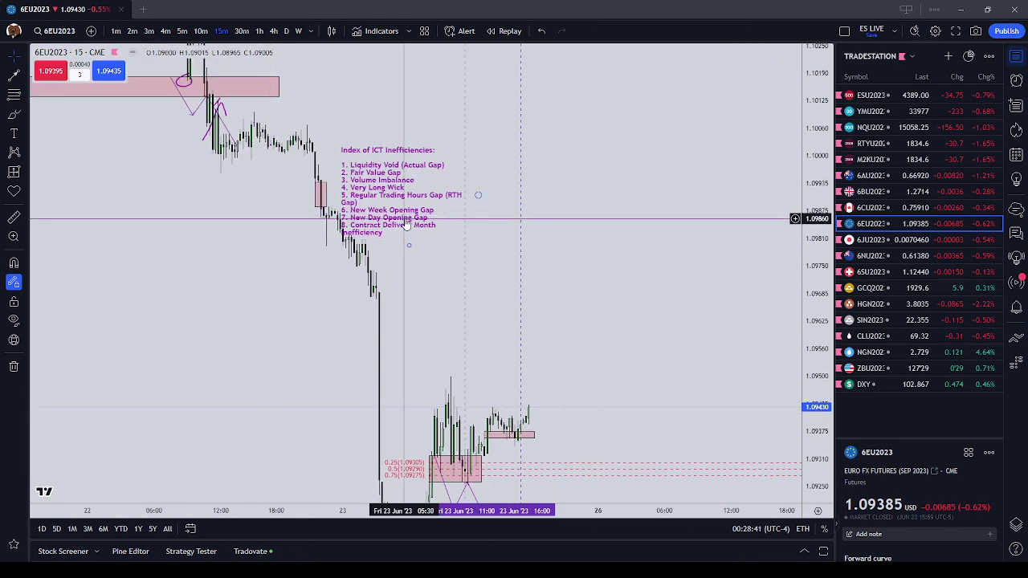
left_click_drag(408, 222, 483, 335)
left_click(410, 231)
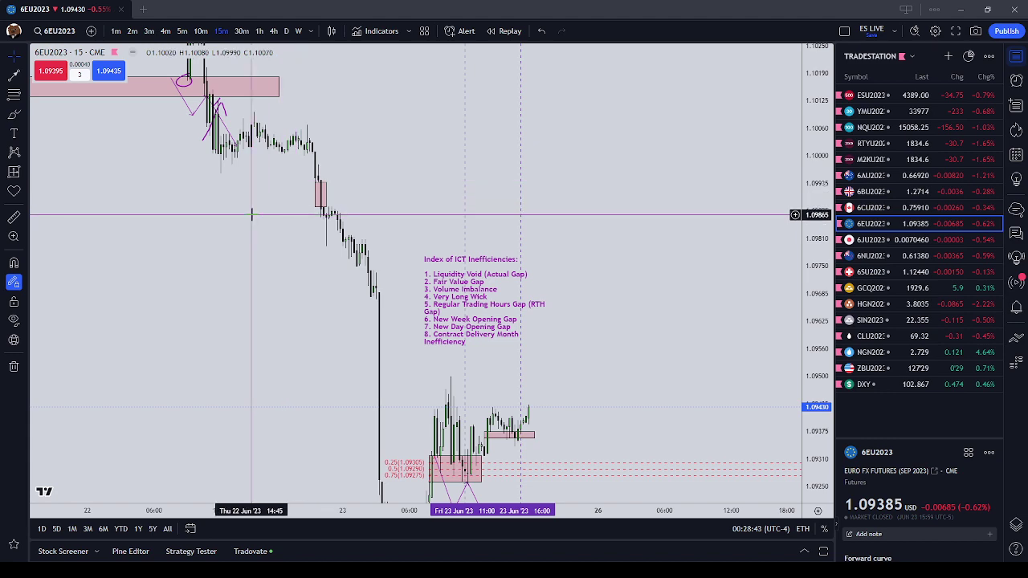
- Remove all drawings from the Euro FX chart and switch to the GCQ2023 gold futures chart
right_click(678, 228)
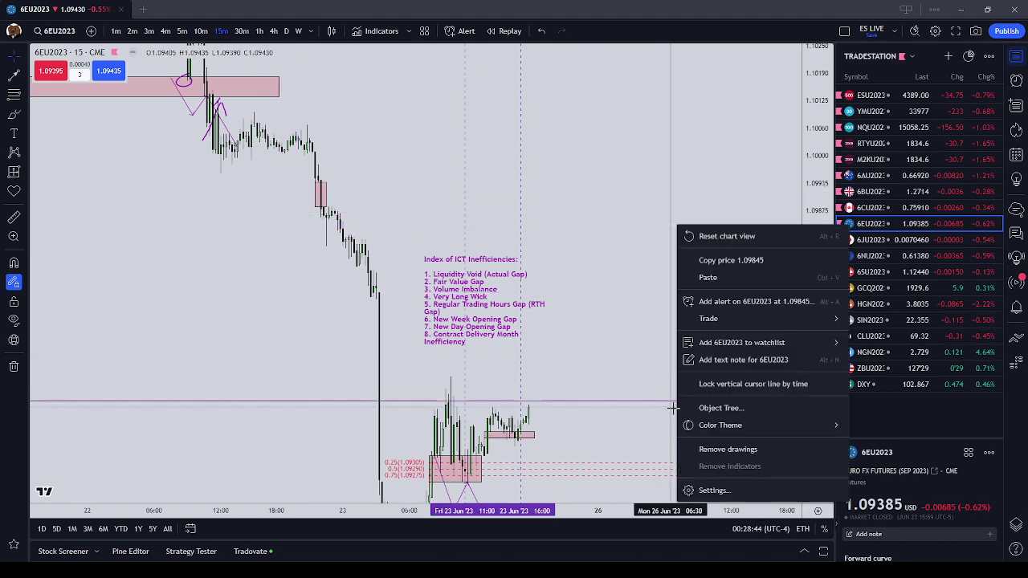
left_click(717, 445)
left_click_drag(257, 268, 307, 271)
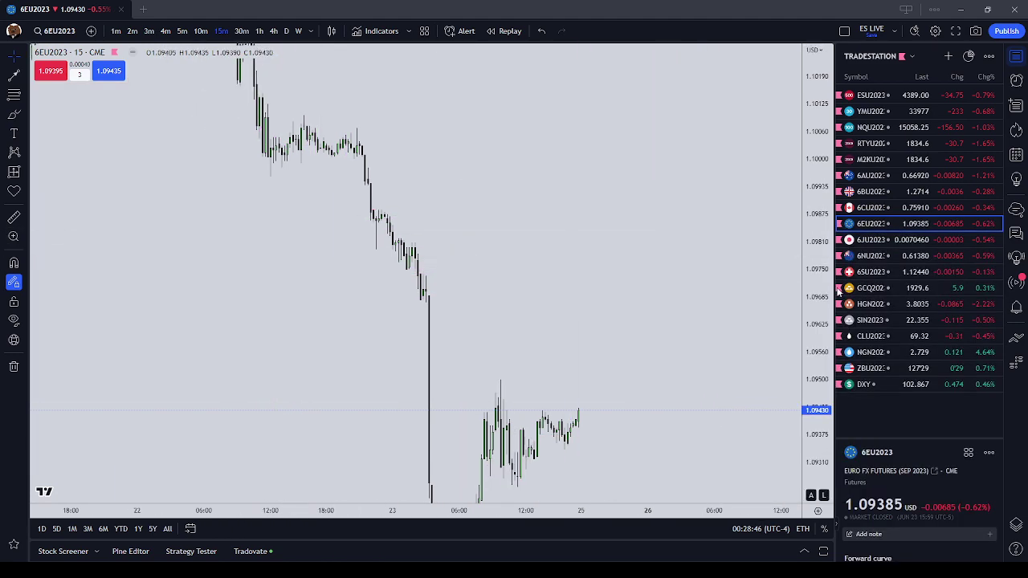
left_click(886, 288)
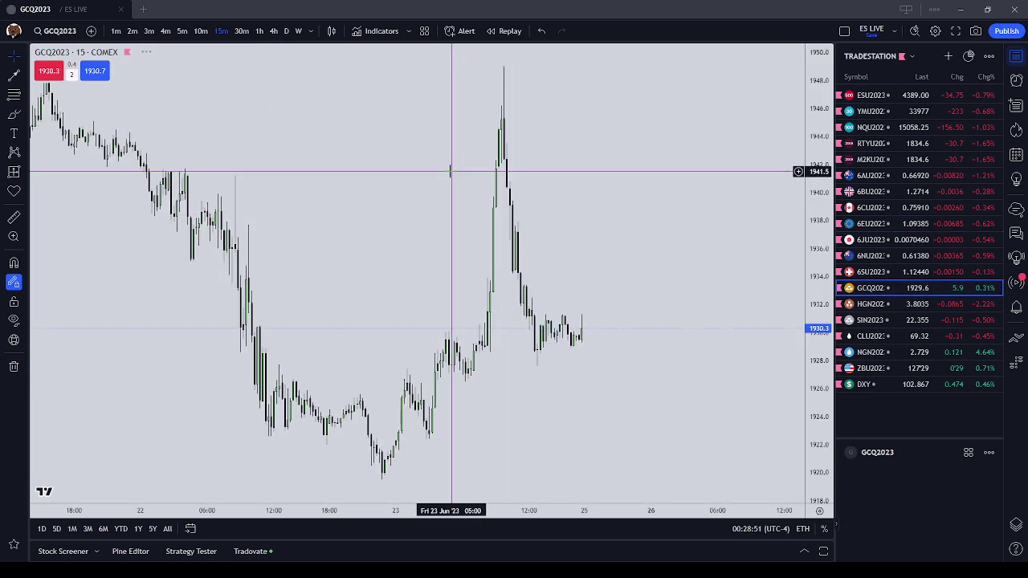
- Brush two short horizontal lines at about 1926.9 and 1925.7 below the 23 June rally and an upward arrow from them to about 1936.8
scroll(533, 227, "up", 3)
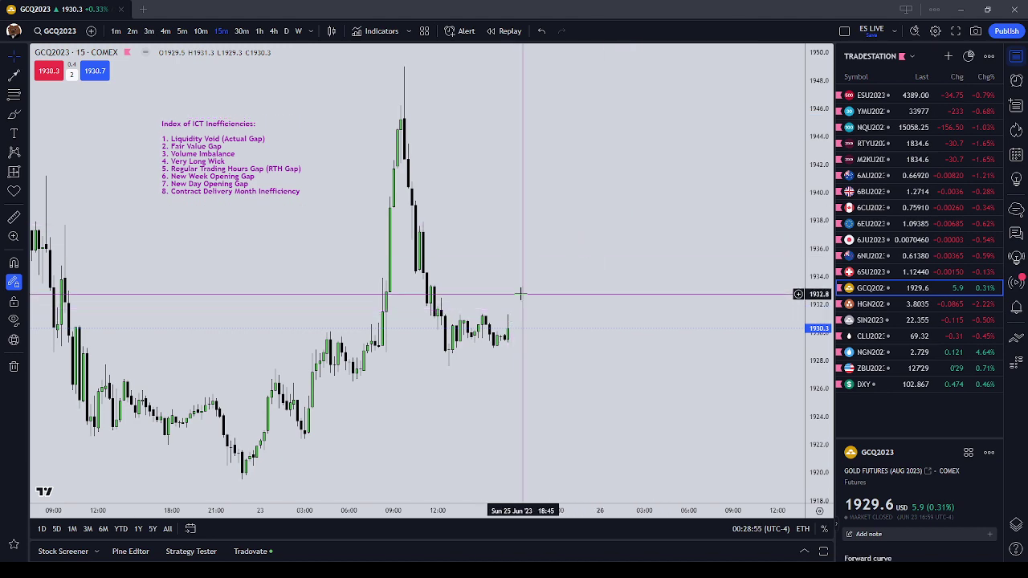
left_click_drag(520, 295, 584, 275)
scroll(577, 382, "down", 2)
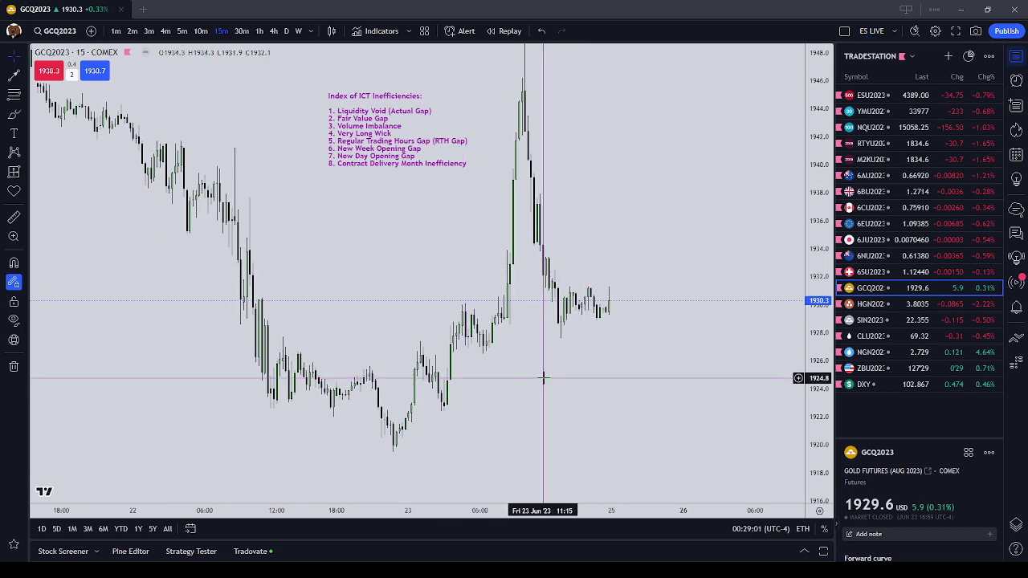
scroll(543, 377, "up", 1)
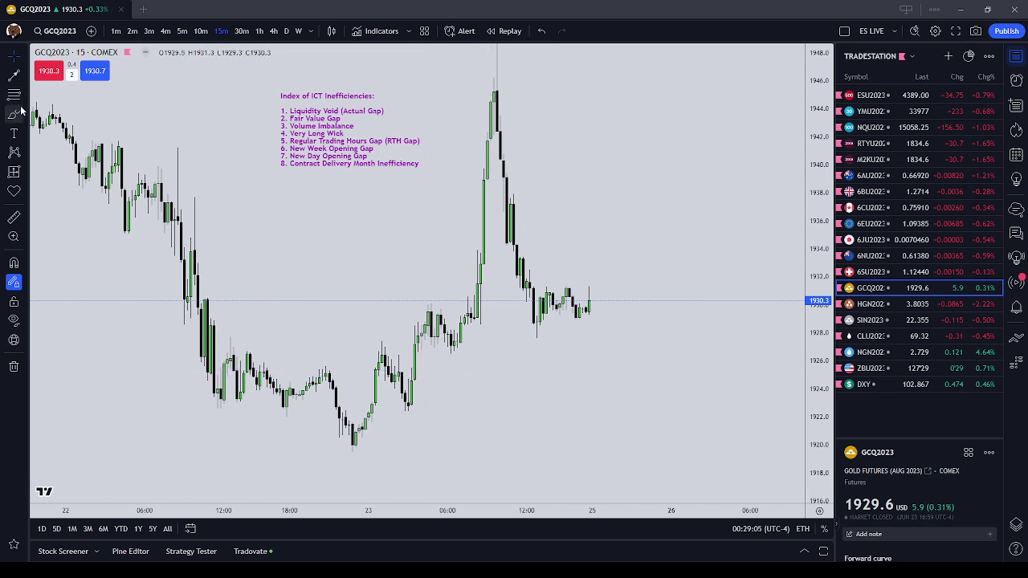
mouse_move(464, 349)
left_mouse_down()
mouse_move(405, 348)
mouse_move(461, 365)
mouse_move(452, 352)
mouse_move(503, 213)
mouse_move(472, 233)
left_mouse_up()
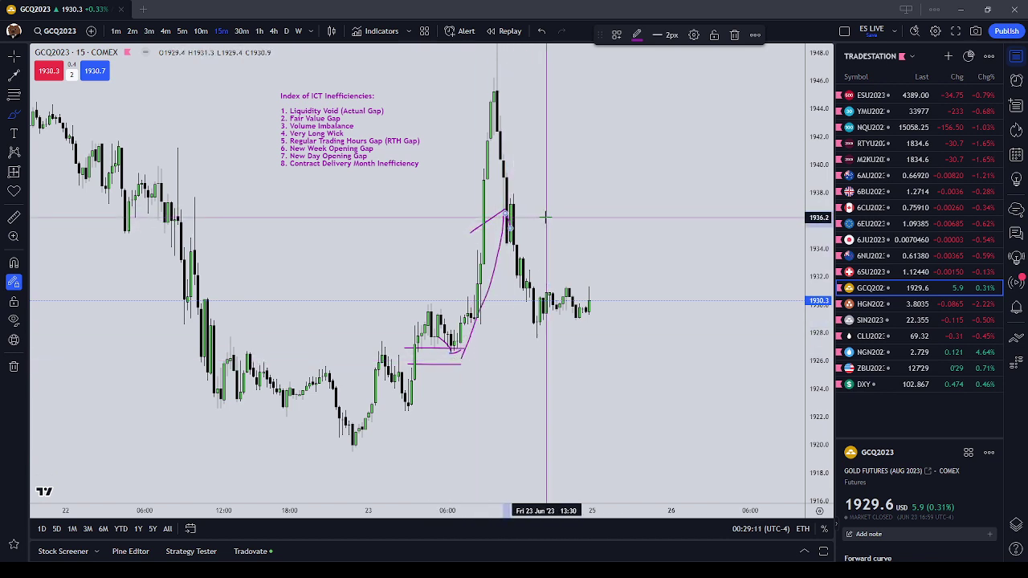
- Remove all gold chart drawings and place the saved Index of ICT Inefficiencies text at 00:30 on 23 June, at about 1941.2
right_click(552, 377)
left_click(598, 507)
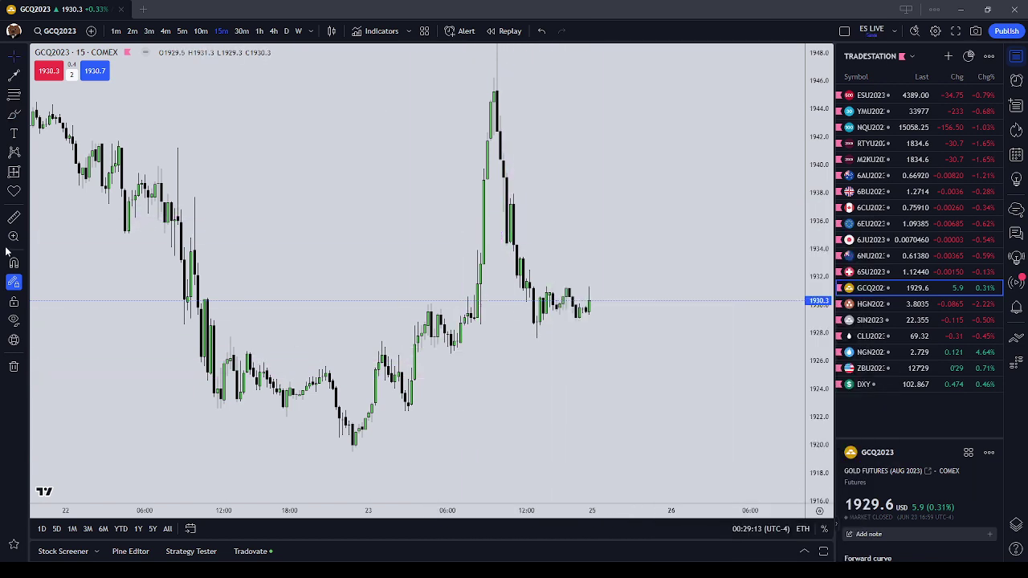
left_click(377, 151)
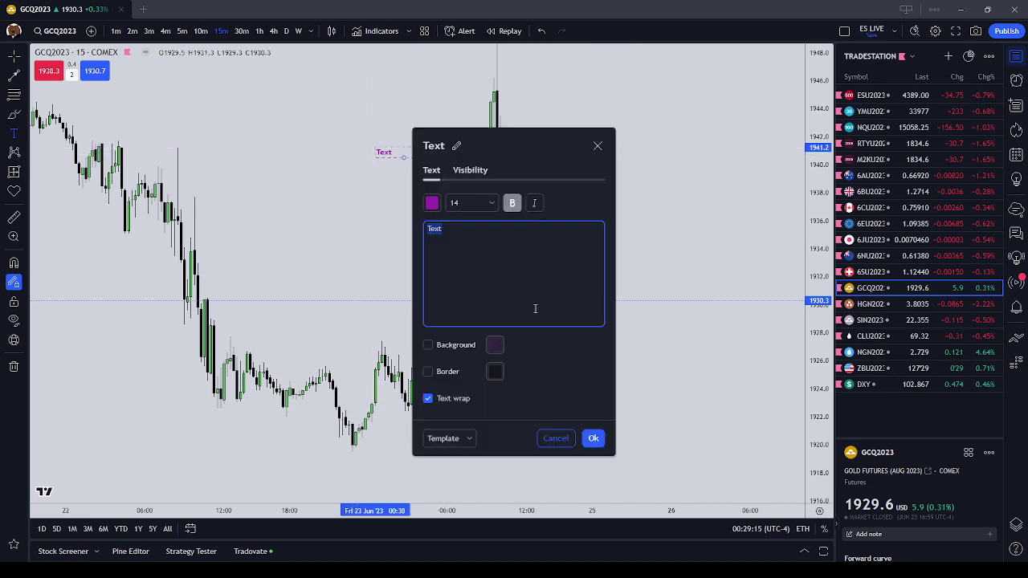
left_click(468, 438)
left_click(505, 498)
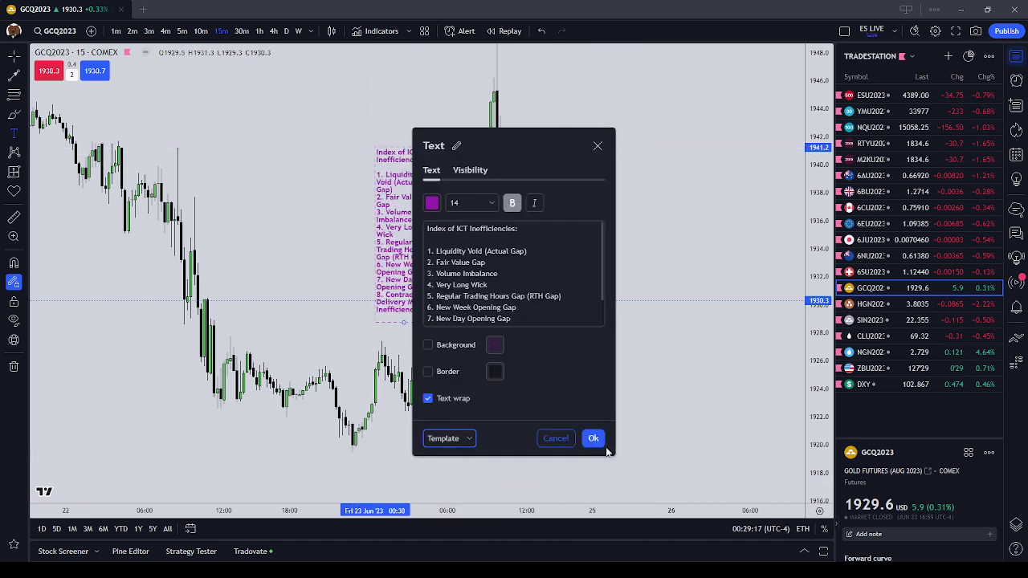
left_click(593, 438)
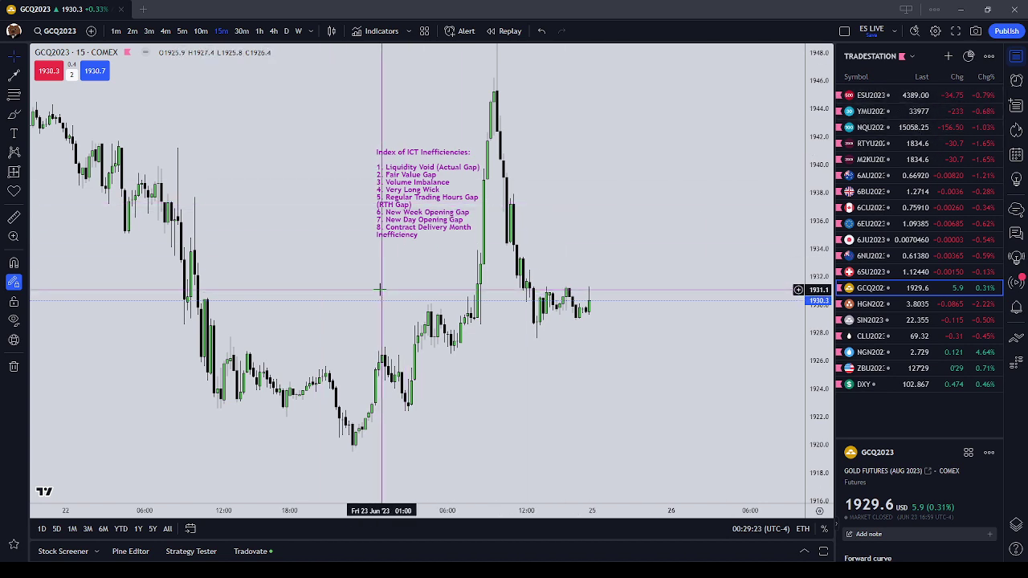
- Move the ICT inefficiencies text to the empty area above the 21 June morning candles, with its title at about 1953.8
left_click_drag(375, 288, 645, 351)
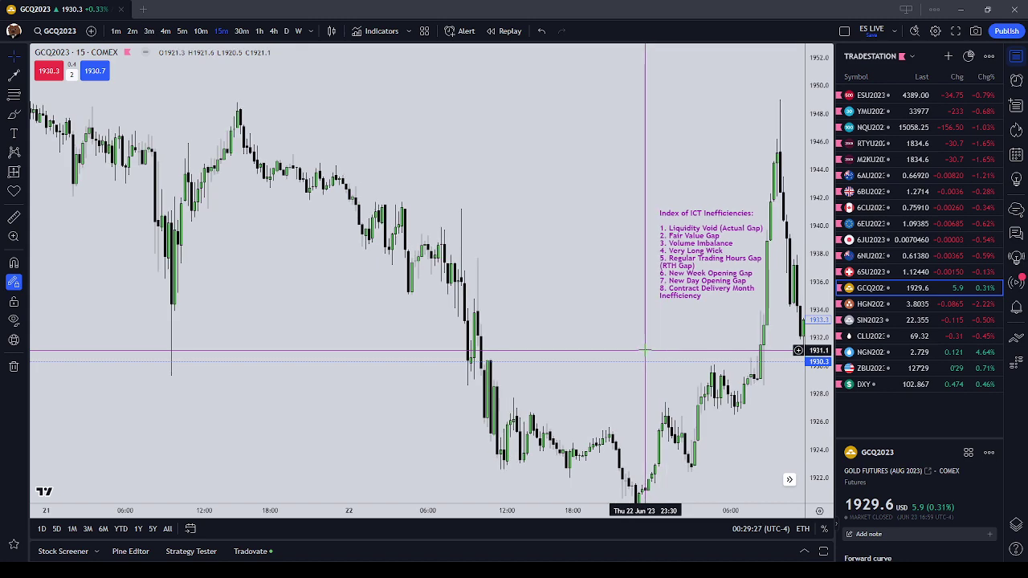
left_click_drag(742, 257, 257, 113)
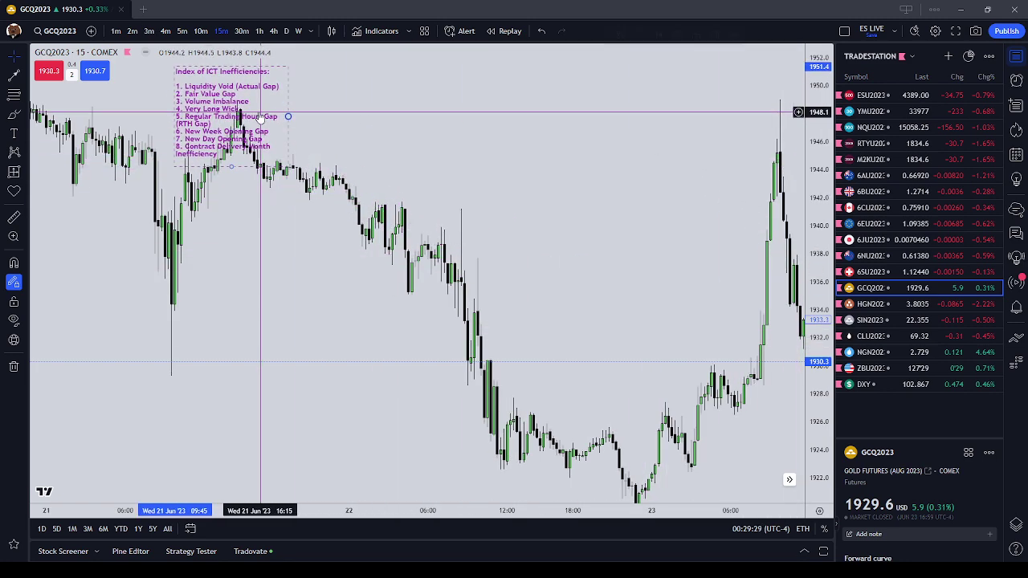
left_click_drag(290, 280, 548, 430)
scroll(591, 408, "up", 3)
left_click_drag(327, 403, 483, 400)
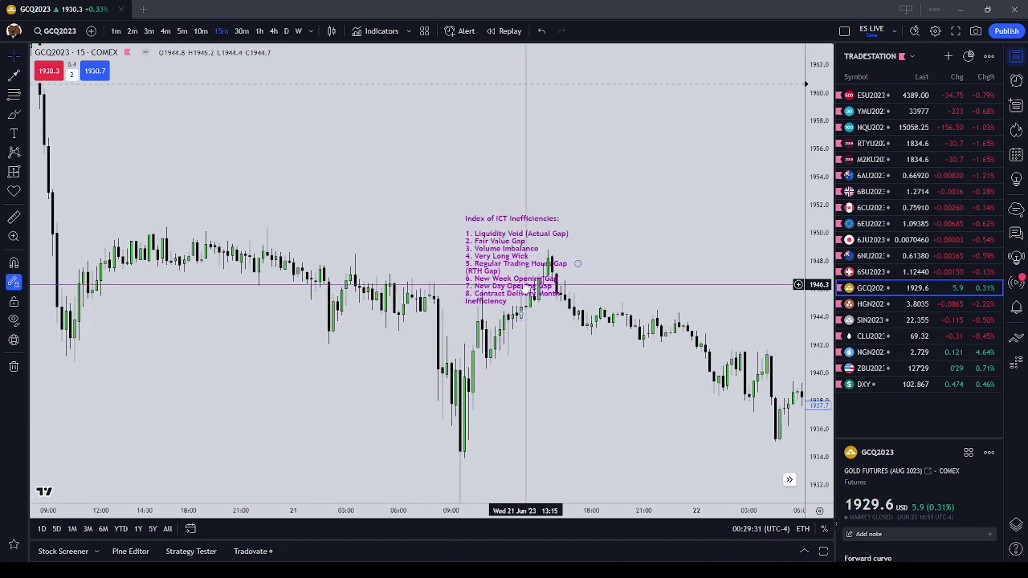
left_click_drag(503, 267, 428, 227)
left_click(599, 433)
- Lower the ICT inefficiencies text to start at about 08:15 on 21 June, with its title at about 1949.4
scroll(598, 433, "up", 2)
scroll(769, 426, "up", 5)
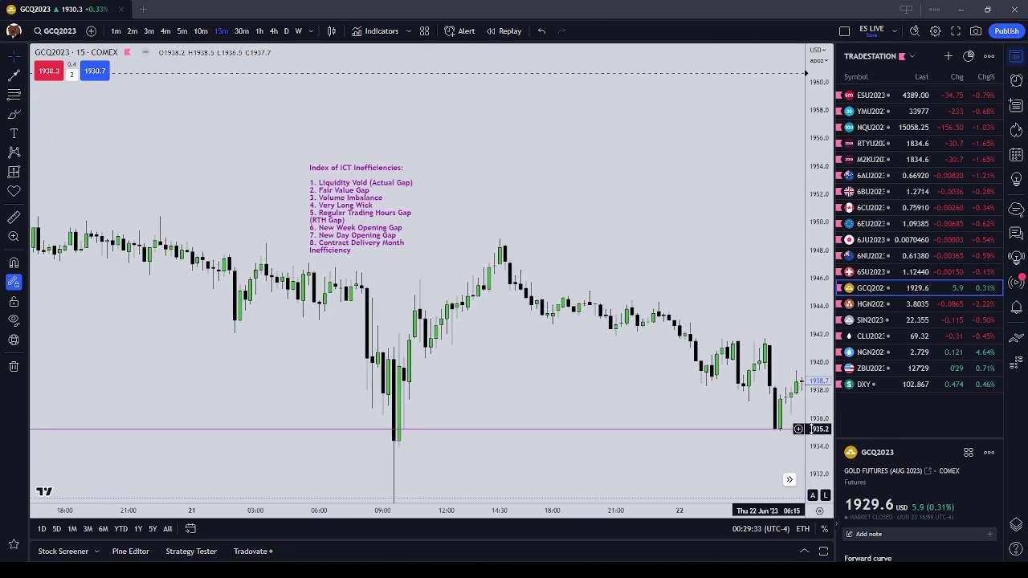
left_click_drag(715, 416, 754, 472)
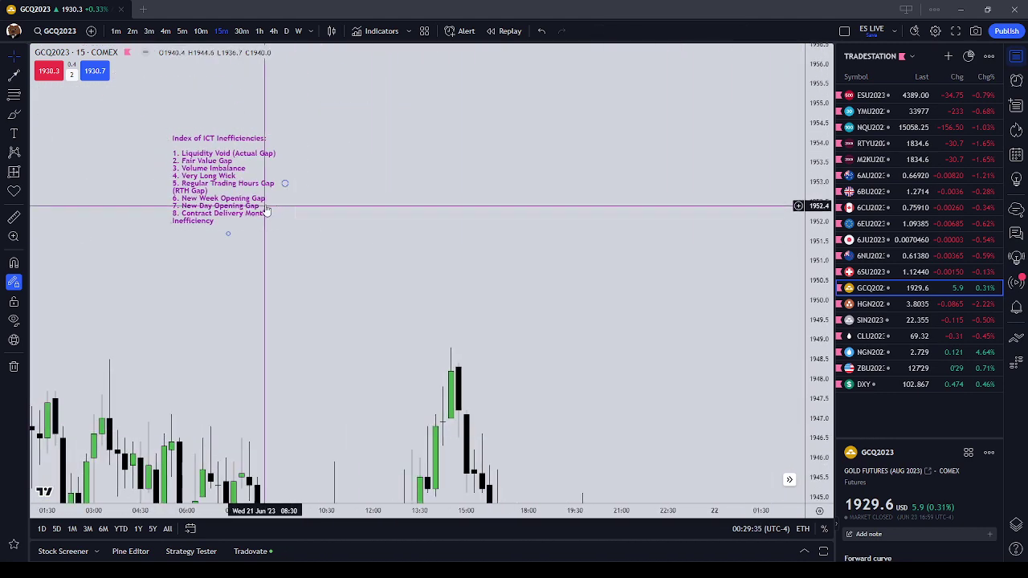
left_click_drag(264, 206, 330, 424)
left_click_drag(707, 396, 611, 201)
left_click_drag(421, 328, 669, 302)
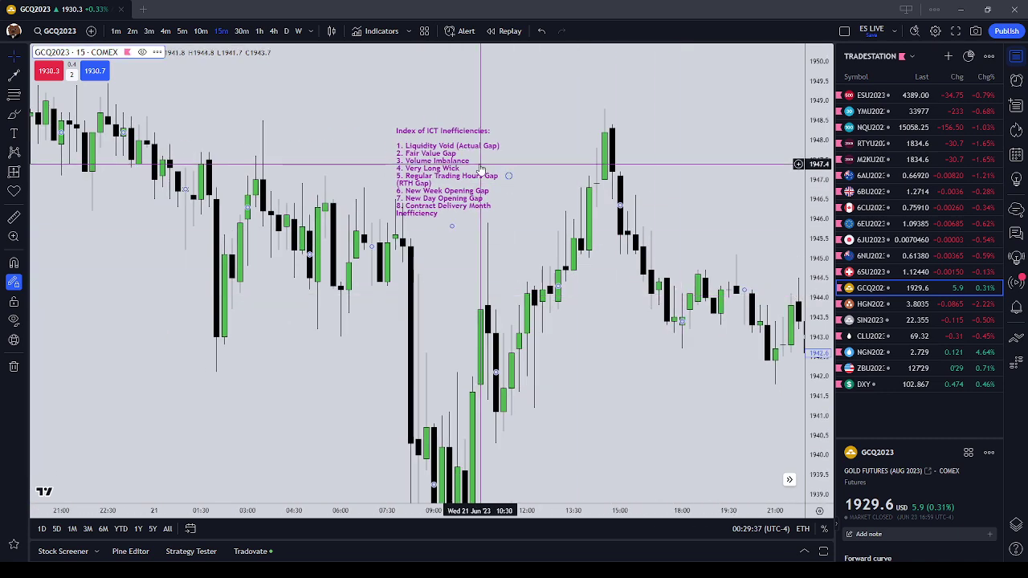
left_click_drag(468, 164, 474, 118)
left_click(590, 393)
- Brush two short horizontal lines at about 1941.8 and 1941.6, marking the gap between the candle bodies before 10:30 on 21 June
scroll(591, 394, "up", 2)
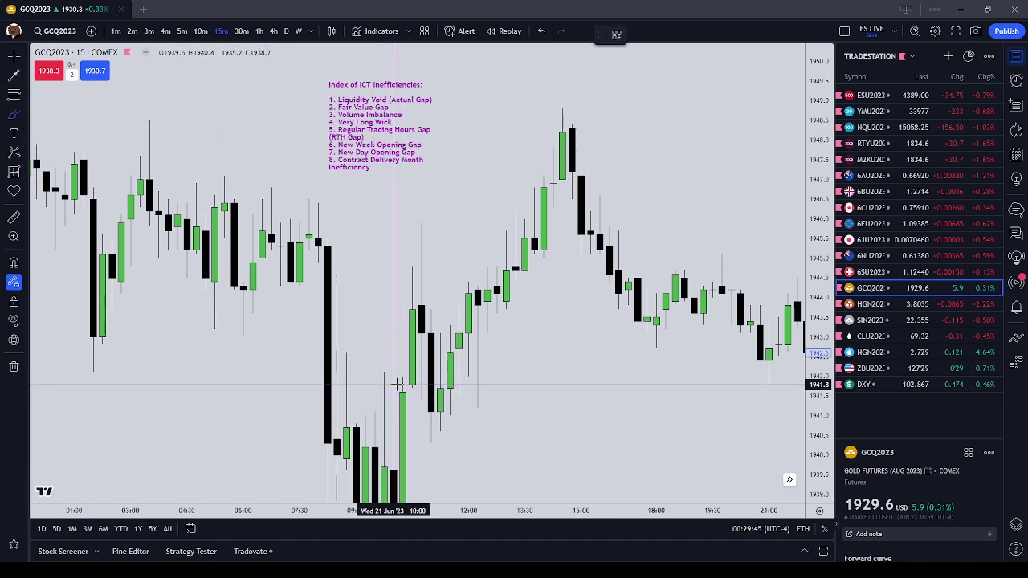
key("Escape")
left_click_drag(403, 392, 399, 393)
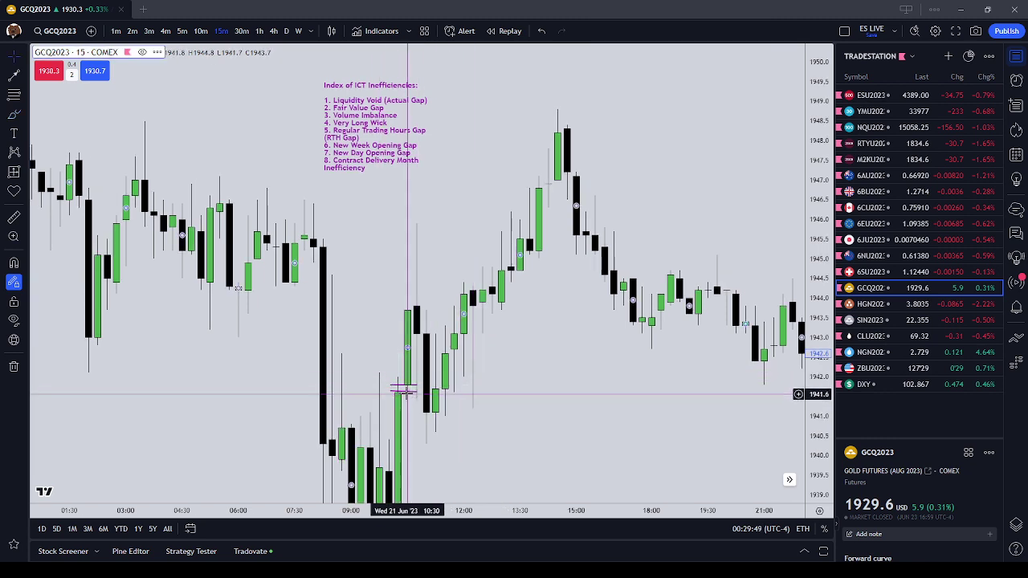
left_click(405, 395)
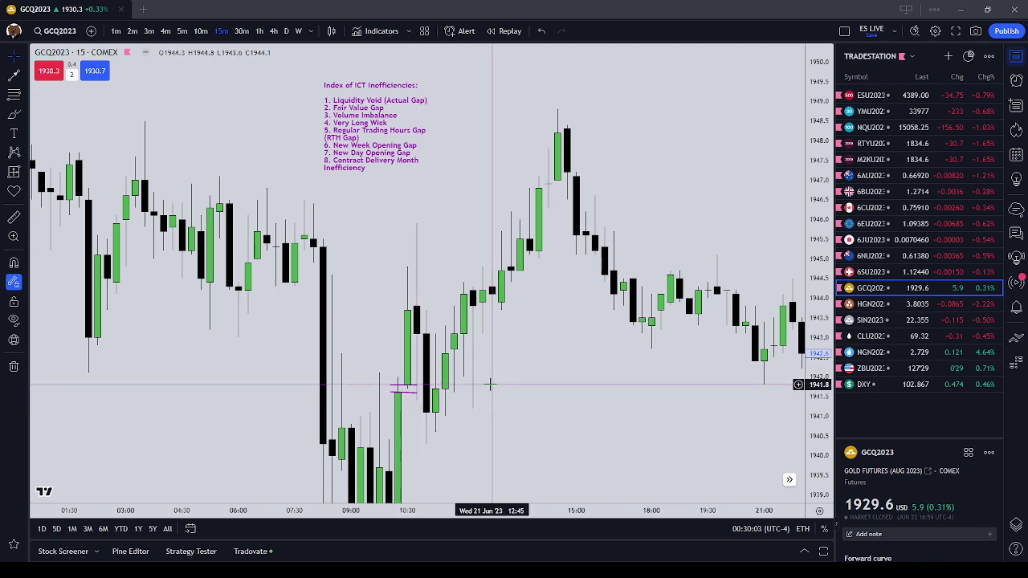
- Open the ESU2023 15-minute chart and go back to the price action of 13 and 14 June
left_click(913, 98)
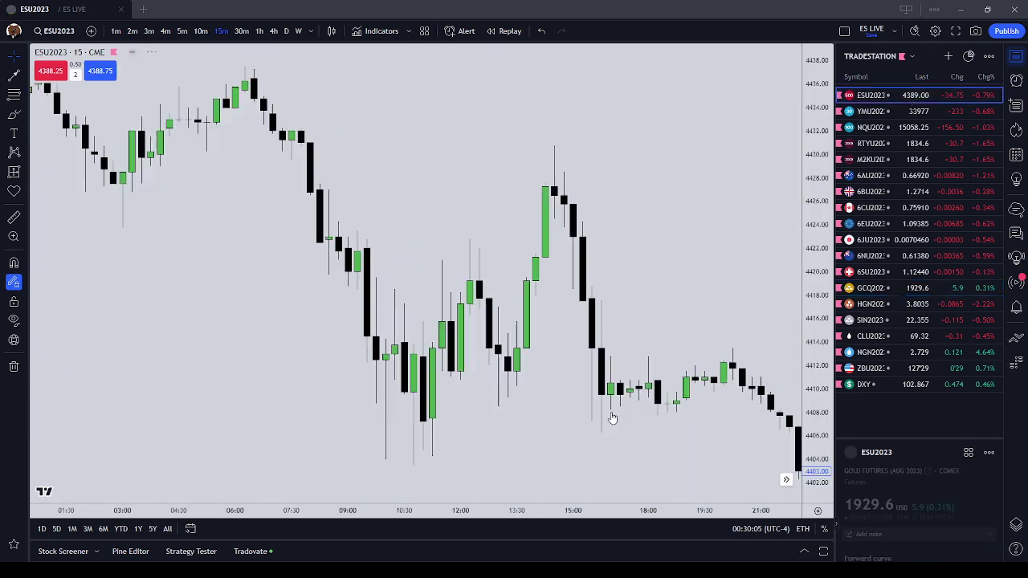
scroll(233, 97, "down", 2)
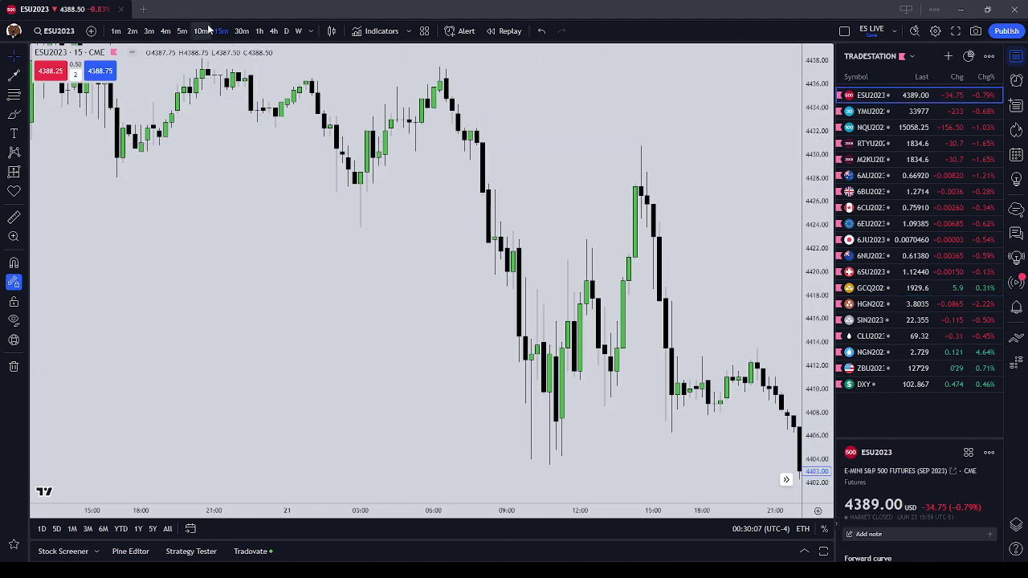
scroll(245, 156, "down", 6)
left_click_drag(302, 278, 605, 327)
scroll(604, 328, "down", 5)
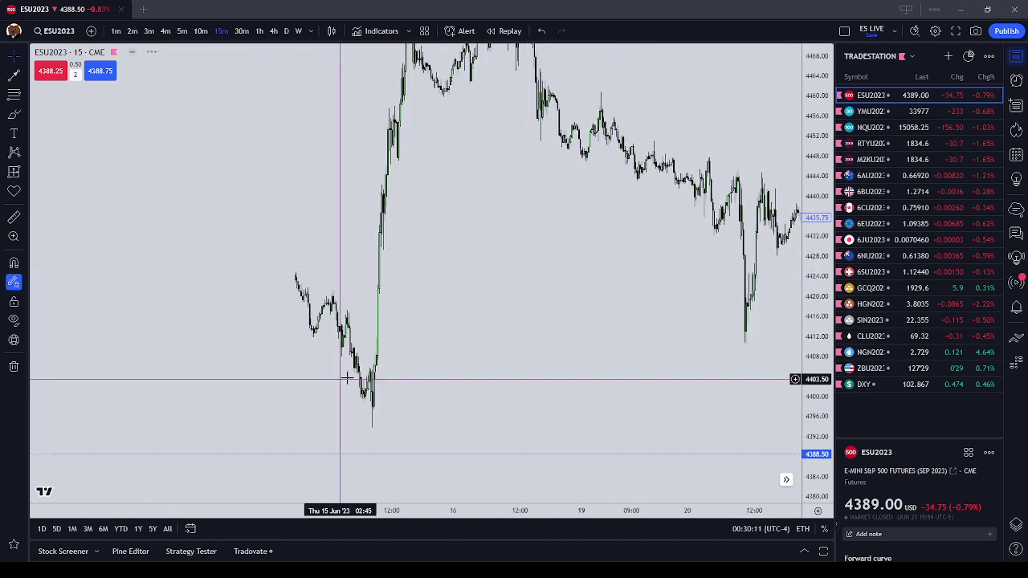
left_click_drag(374, 374, 560, 319)
scroll(514, 349, "up", 1)
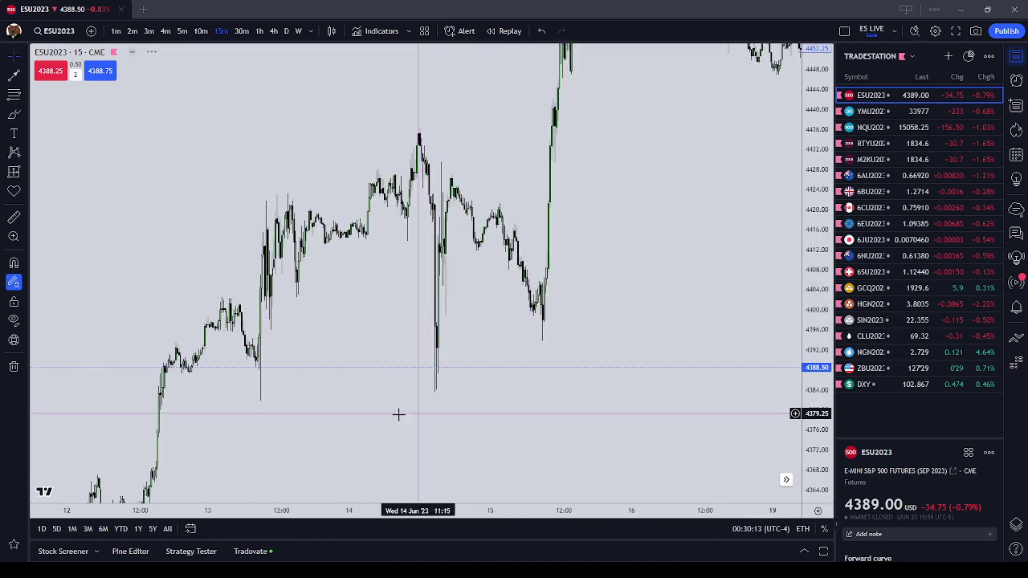
left_click_drag(361, 413, 595, 401)
scroll(596, 401, "up", 3)
scroll(596, 402, "up", 3)
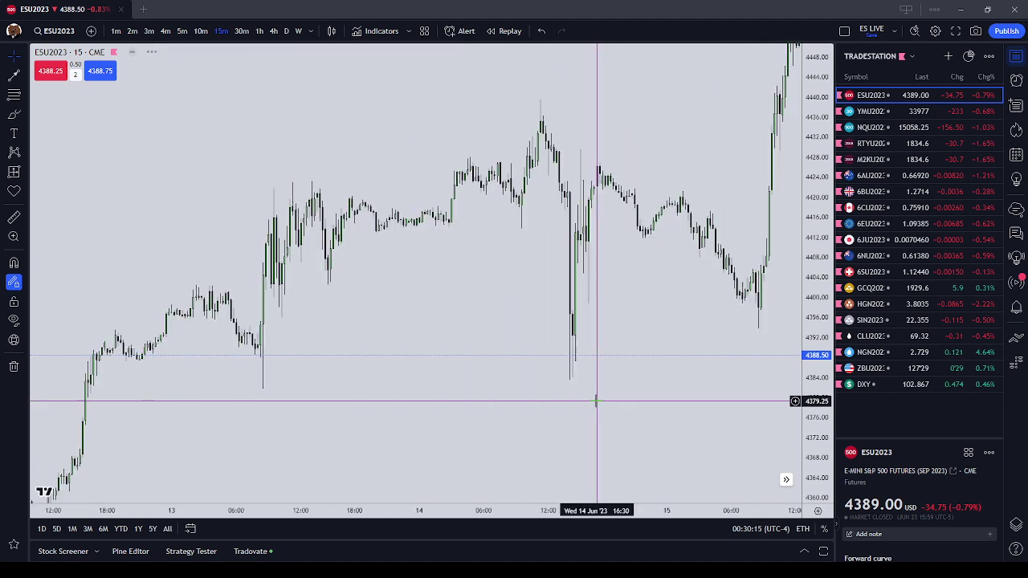
left_click_drag(417, 357, 512, 356)
scroll(513, 355, "up", 1)
scroll(781, 440, "up", 5)
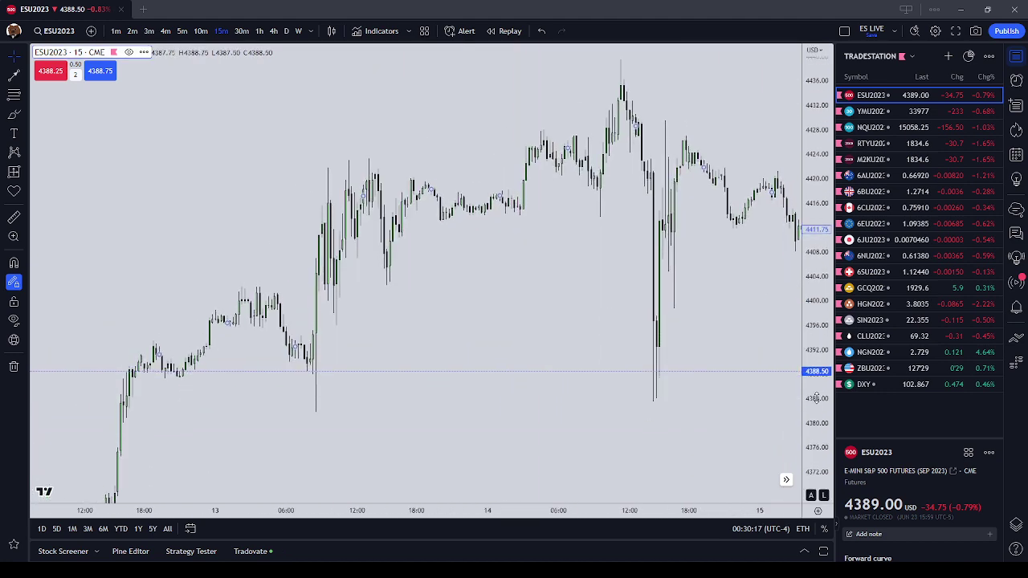
left_click_drag(276, 397, 361, 322)
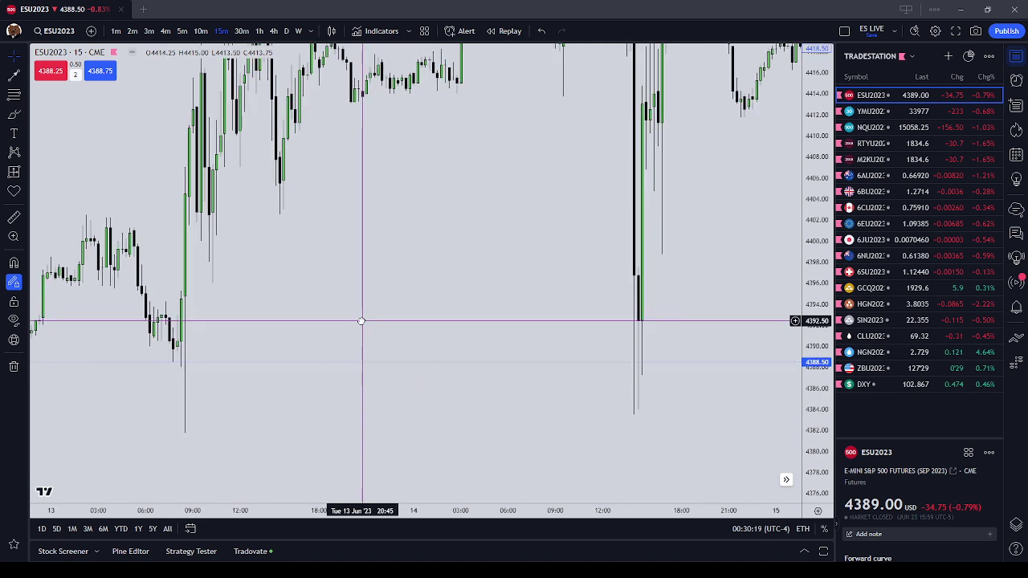
- Draw a rectangle from about 07:15 to 10:00 on 13 June, between about 4395.00 and 4394.25, marking the gap between candle bodies
left_click(22, 117)
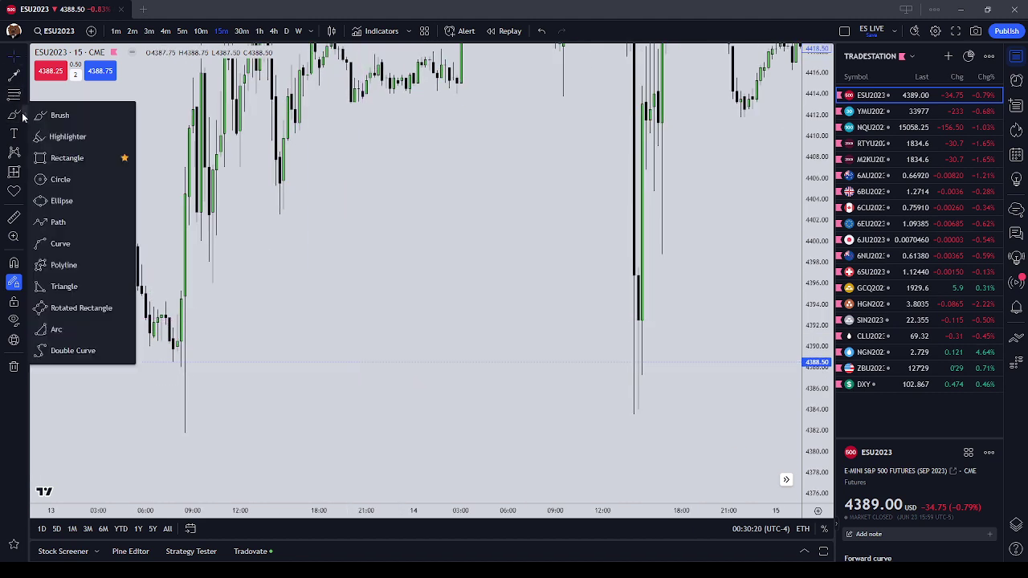
left_click(67, 157)
mouse_move(165, 294)
left_mouse_down()
mouse_move(386, 310)
mouse_move(598, 307)
mouse_move(209, 304)
left_mouse_up()
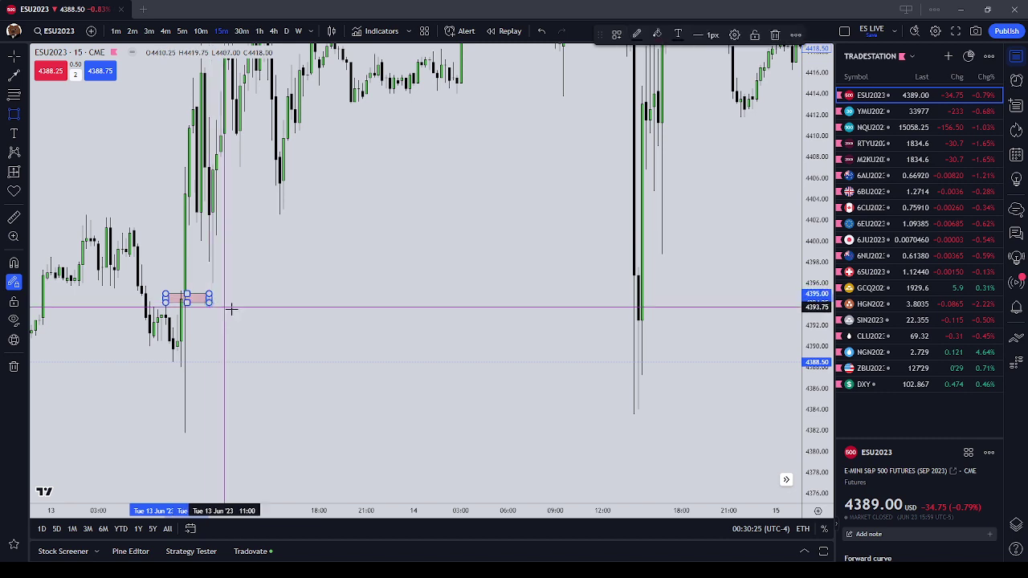
left_click_drag(271, 318, 432, 330)
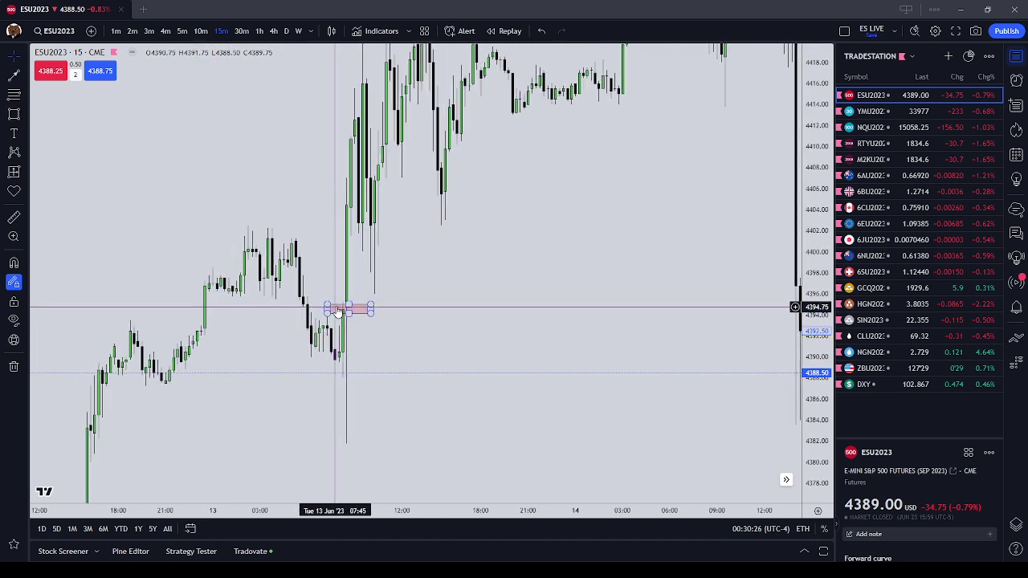
- Place a text at 22:45 on 12 June, at about 4407.75, using the Glossary of ICT Inefficiencies template
left_click(13, 133)
left_click(194, 176)
left_click(468, 440)
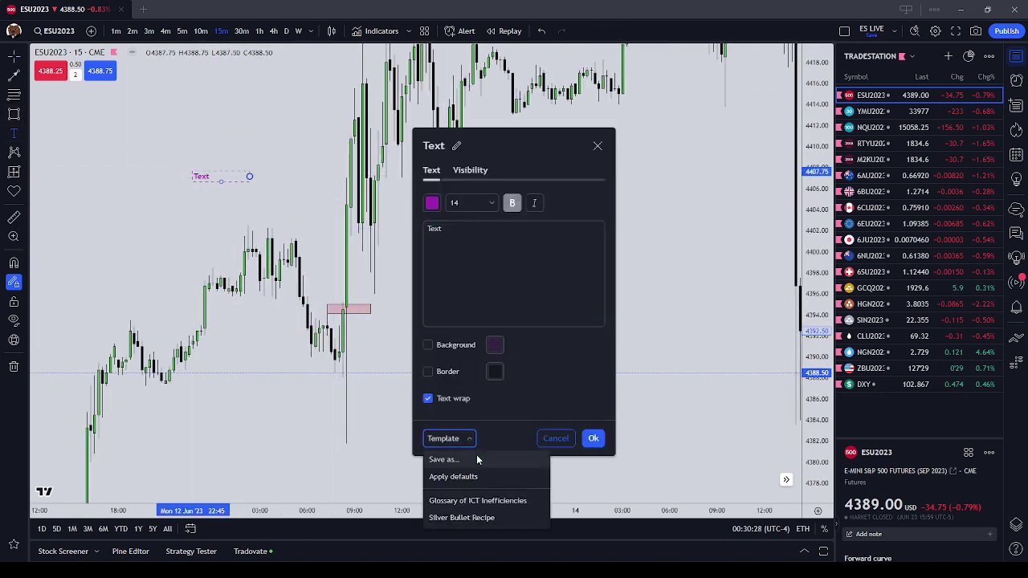
left_click(491, 498)
left_click(593, 438)
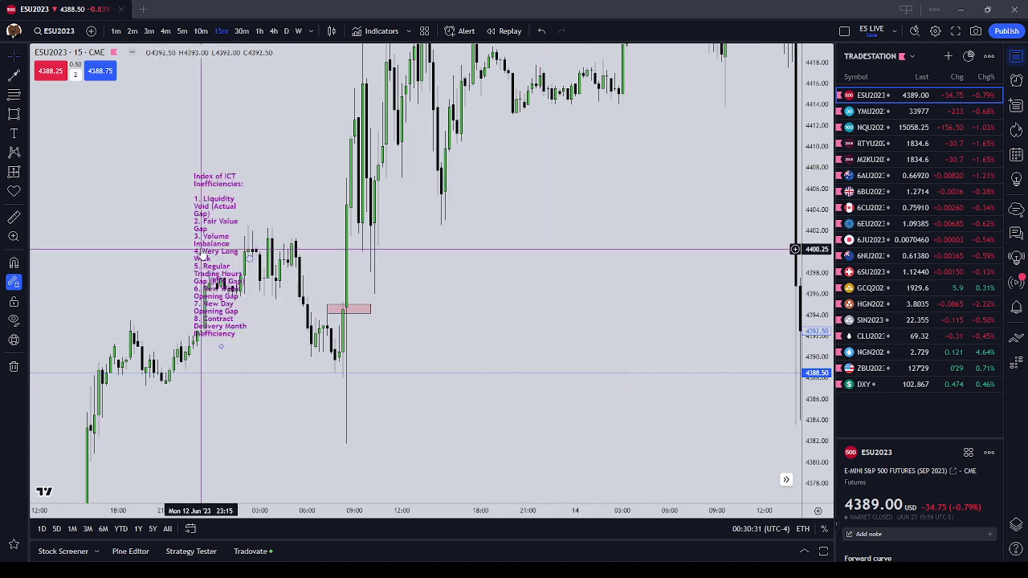
- Widen the ICT inefficiencies text and move it above the candles, starting at 22:15 on 12 June, at about 4413.50
left_click_drag(248, 258, 301, 255)
left_click_drag(267, 224, 259, 162)
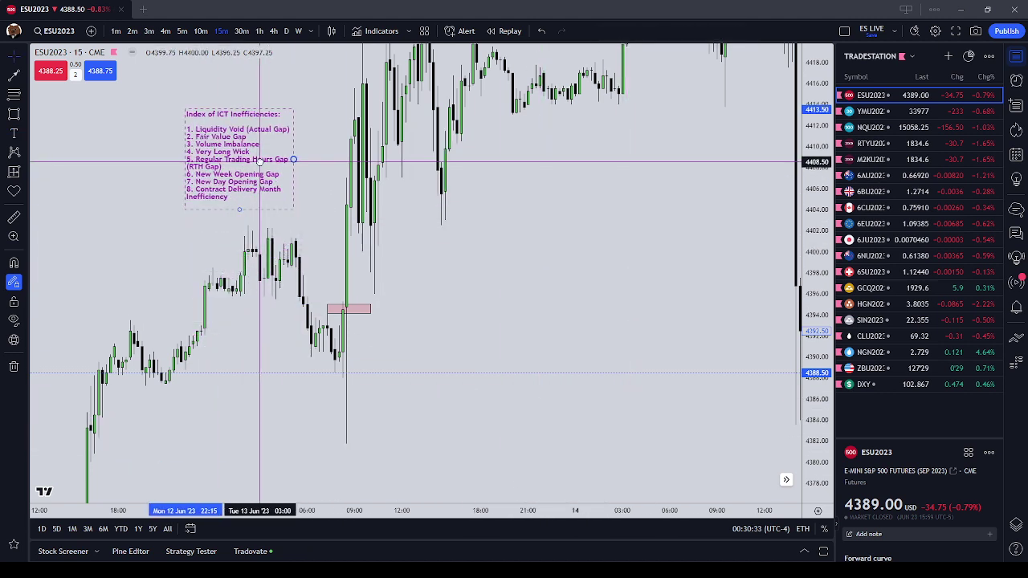
left_click(259, 170)
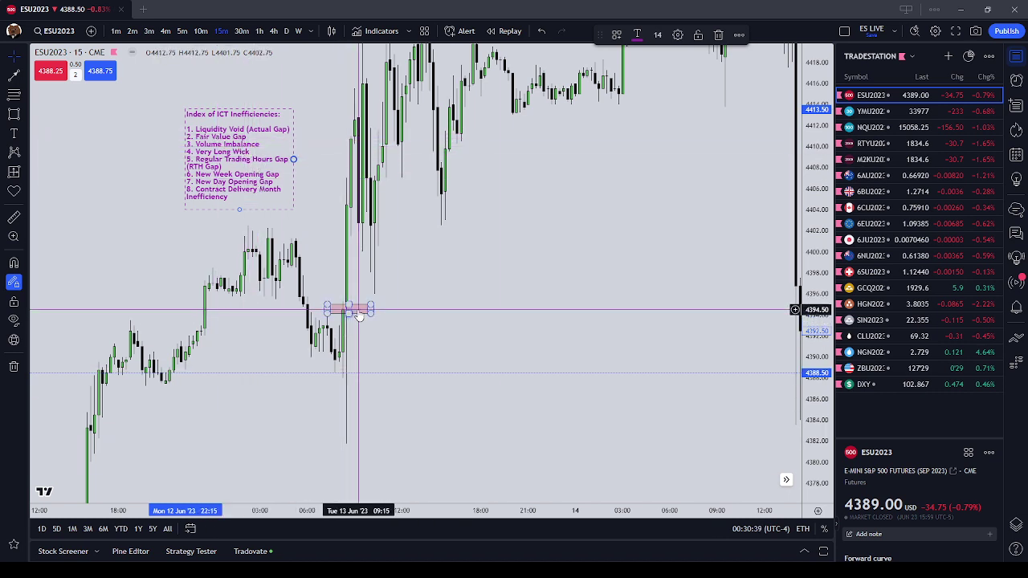
- Compress the price scale and raise the ICT inefficiencies text clear of the 13 June candles, with its title at about 4417
left_click_drag(362, 315, 306, 319)
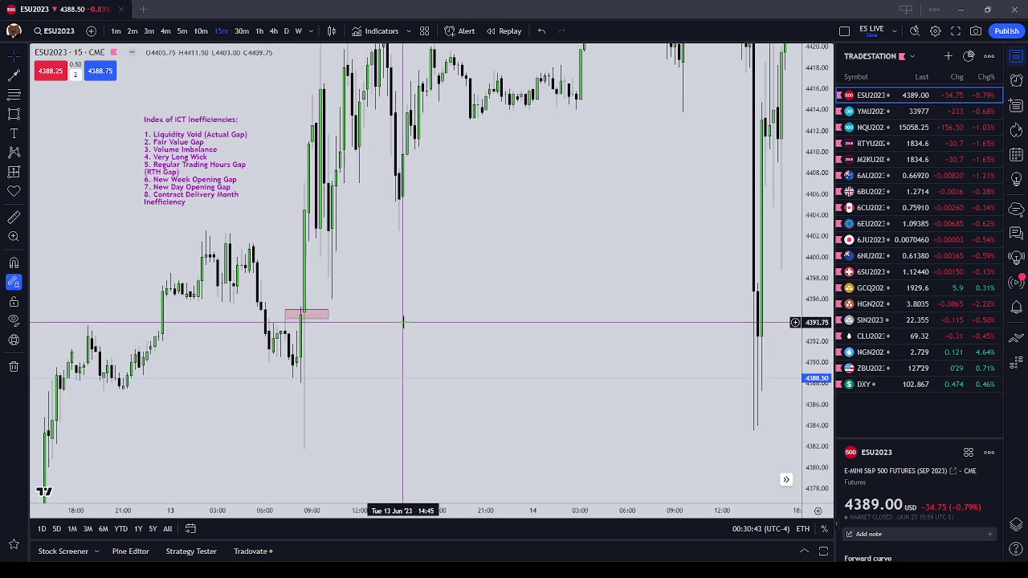
left_click_drag(558, 328, 508, 376)
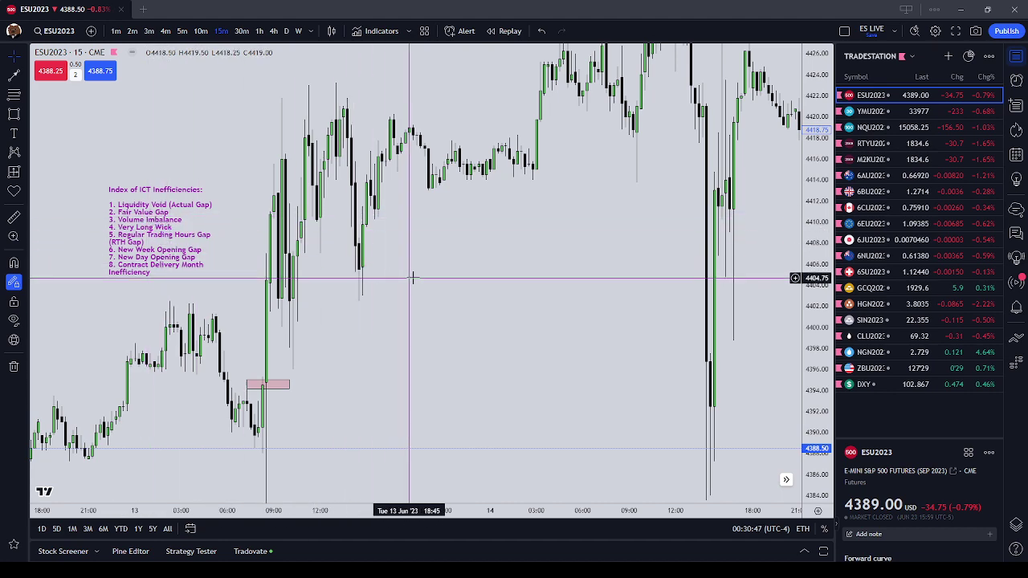
mouse_move(427, 275)
left_mouse_down()
mouse_move(480, 264)
mouse_move(438, 292)
left_mouse_up()
scroll(498, 276, "down", 3)
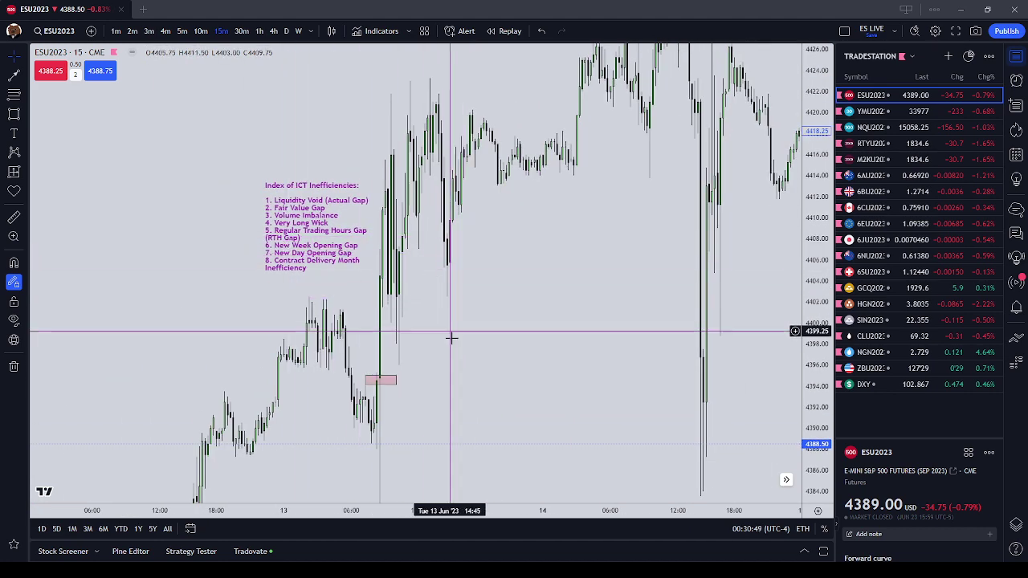
scroll(370, 383, "up", 1)
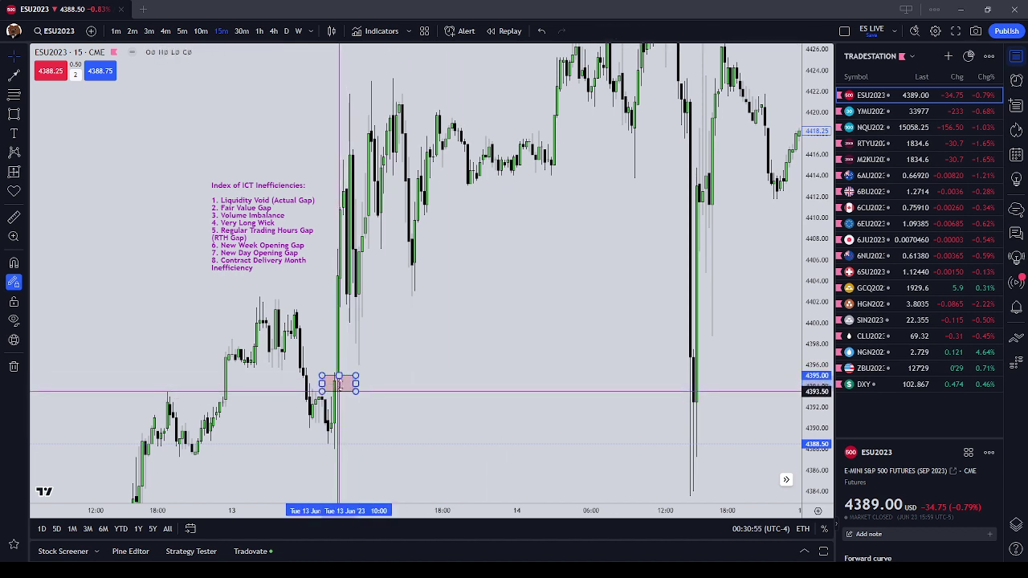
left_click_drag(524, 395, 441, 388)
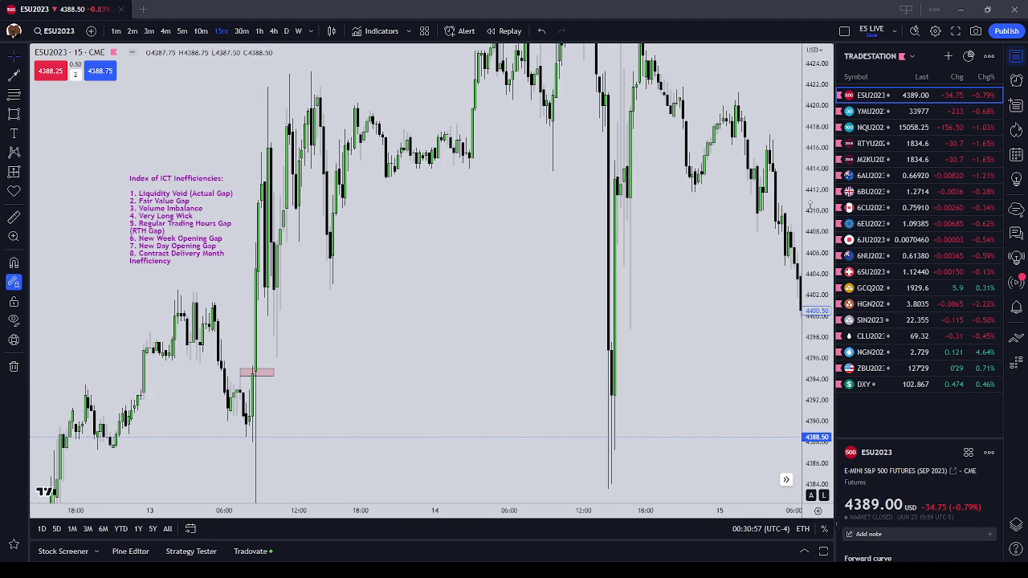
left_click_drag(814, 183, 815, 326)
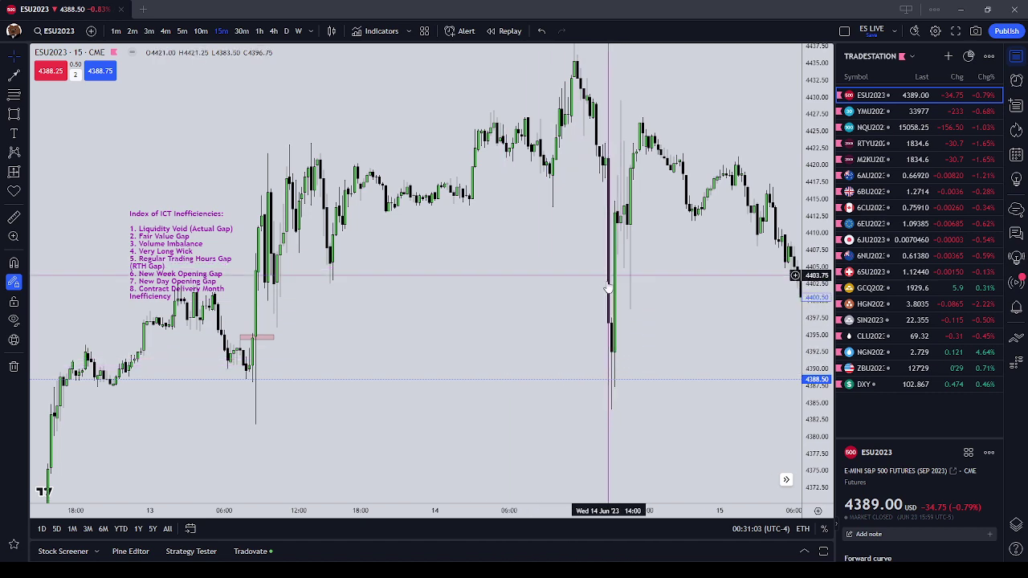
left_click_drag(164, 285, 168, 257)
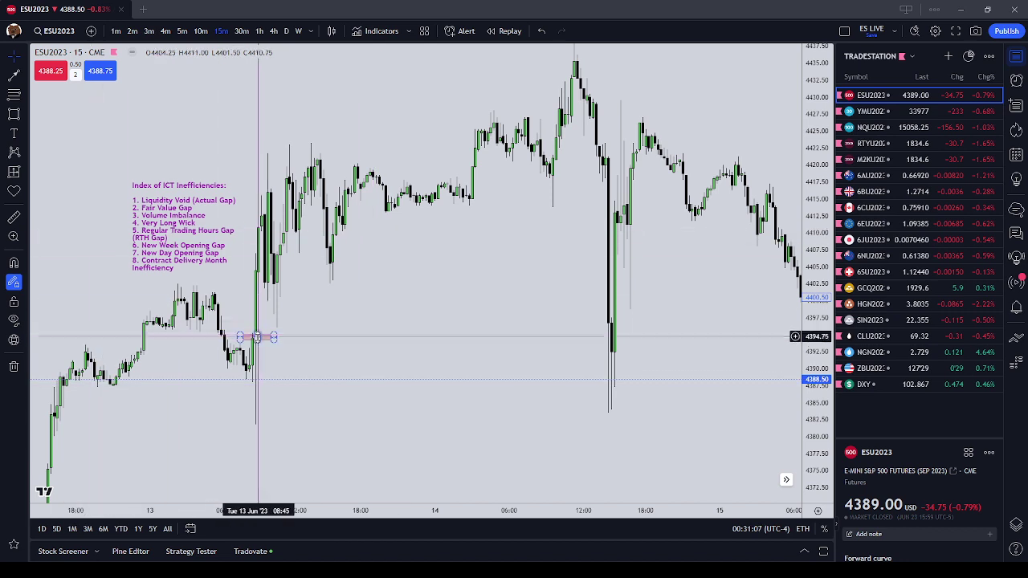
- Extend the end of the gap rectangle past the 14 June sell-off, to about 18:30 that day
left_click_drag(332, 338, 559, 337)
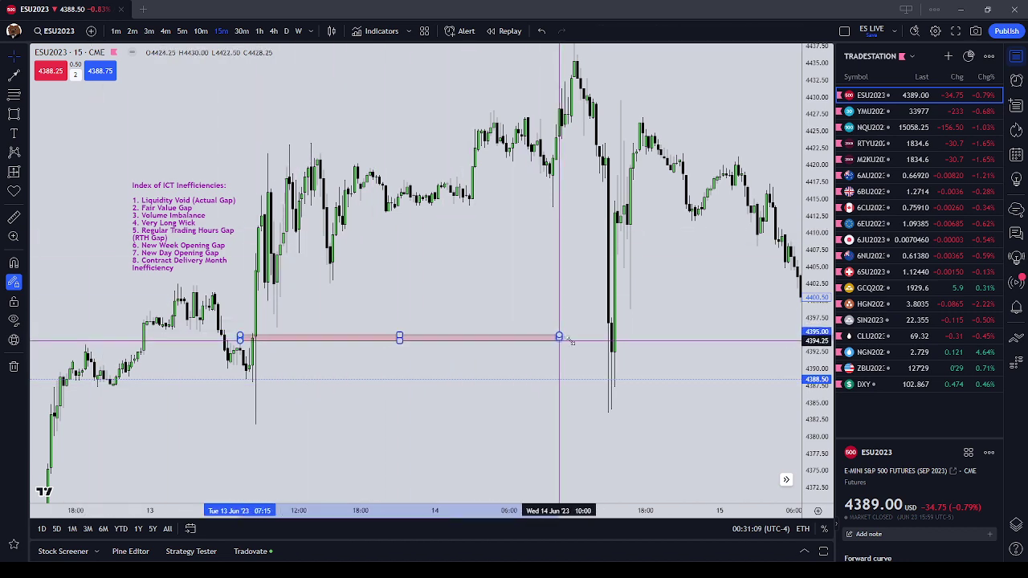
left_click_drag(652, 339, 651, 338)
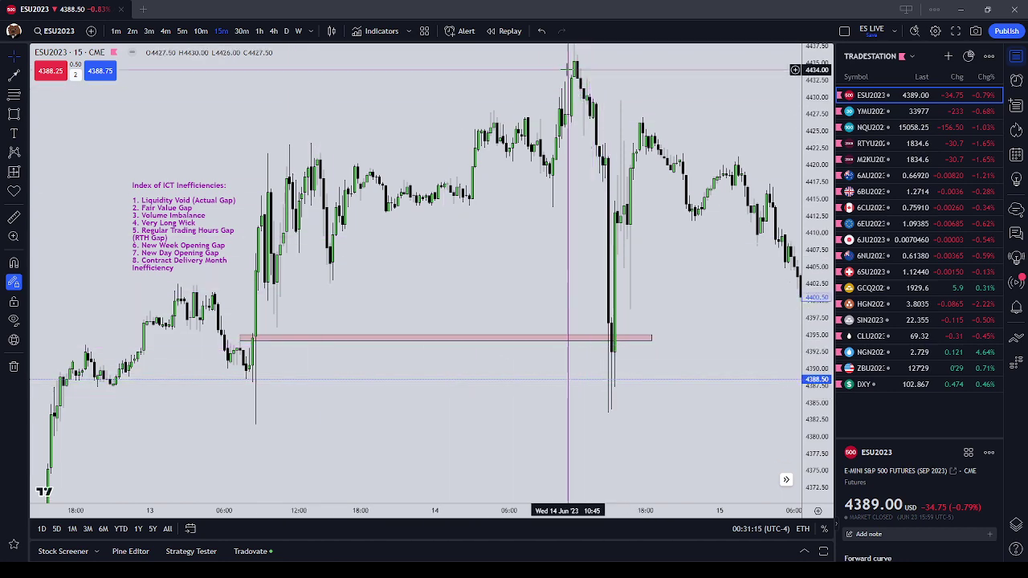
left_click_drag(422, 392, 485, 388)
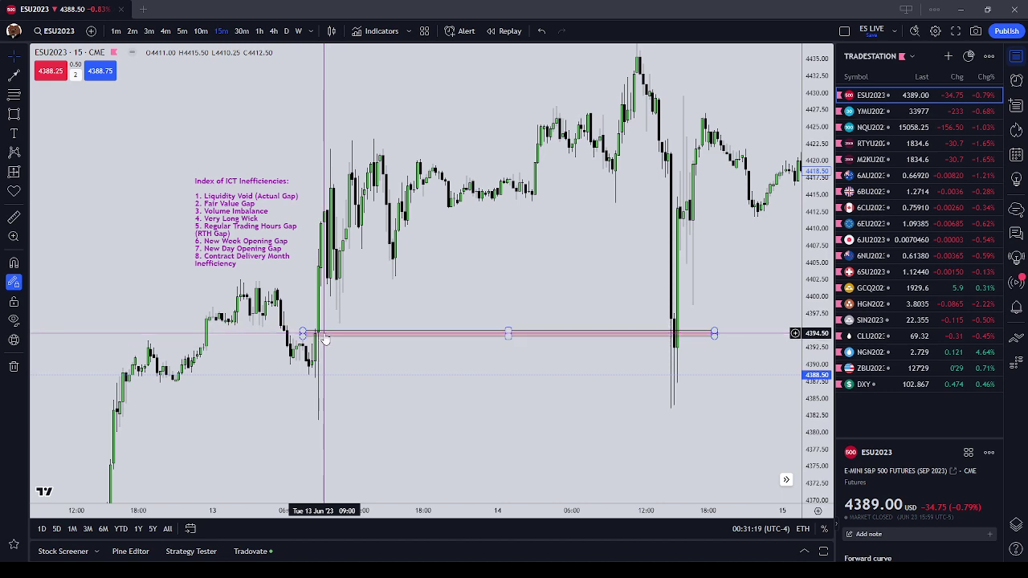
scroll(321, 337, "right", 3)
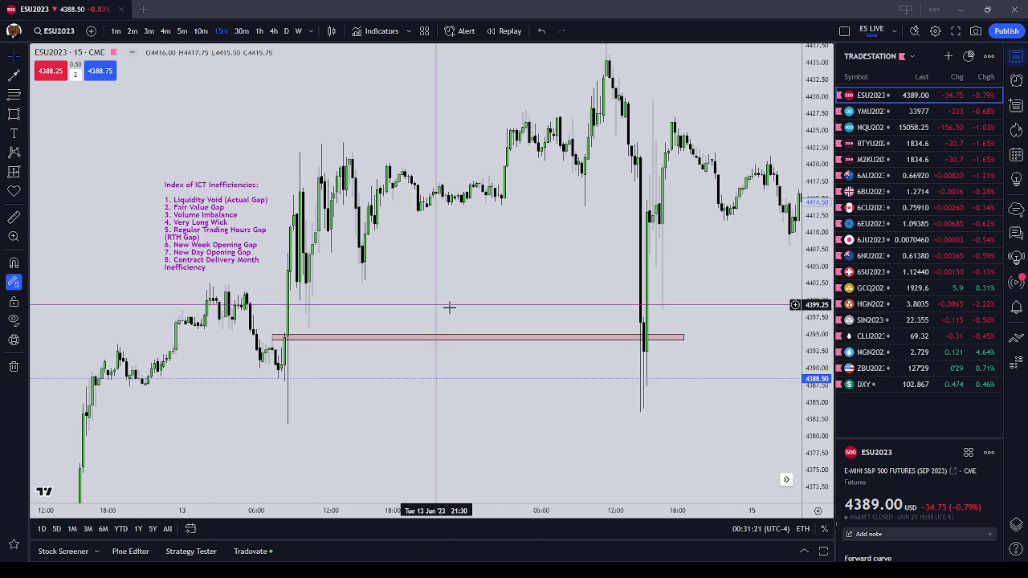
- Brush an ellipse around the 14 June candle bodies just below the rectangle and an arrow rising from there to about 4421
left_click(24, 76)
left_click(28, 117)
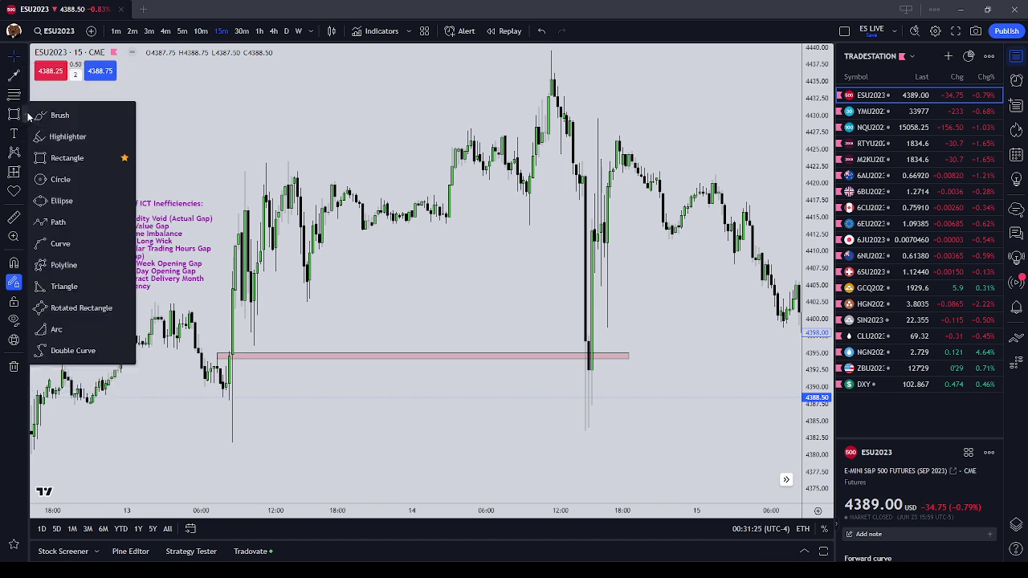
left_click(36, 115)
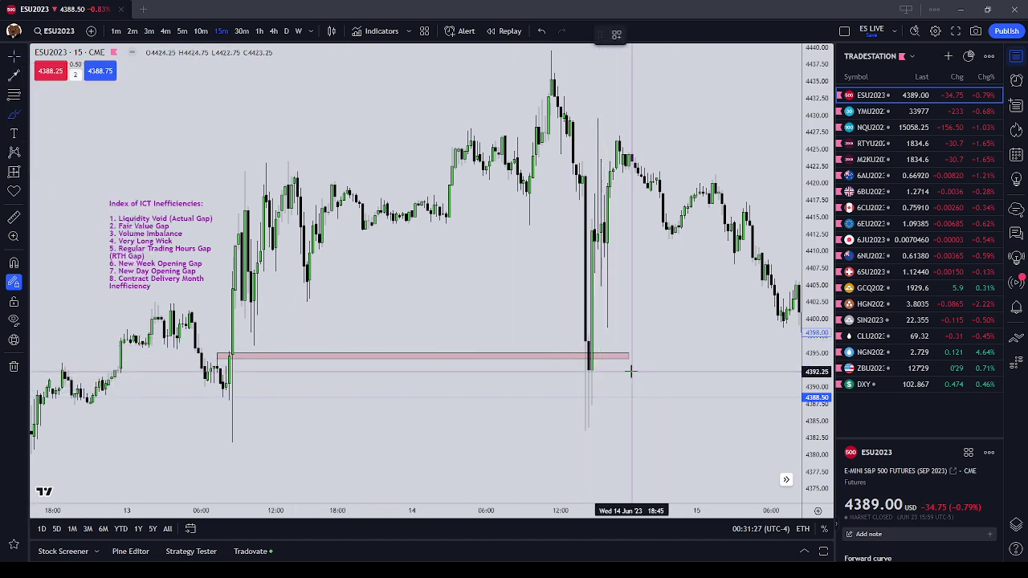
mouse_move(597, 363)
left_mouse_down()
mouse_move(576, 367)
mouse_move(596, 374)
mouse_move(590, 359)
left_mouse_up()
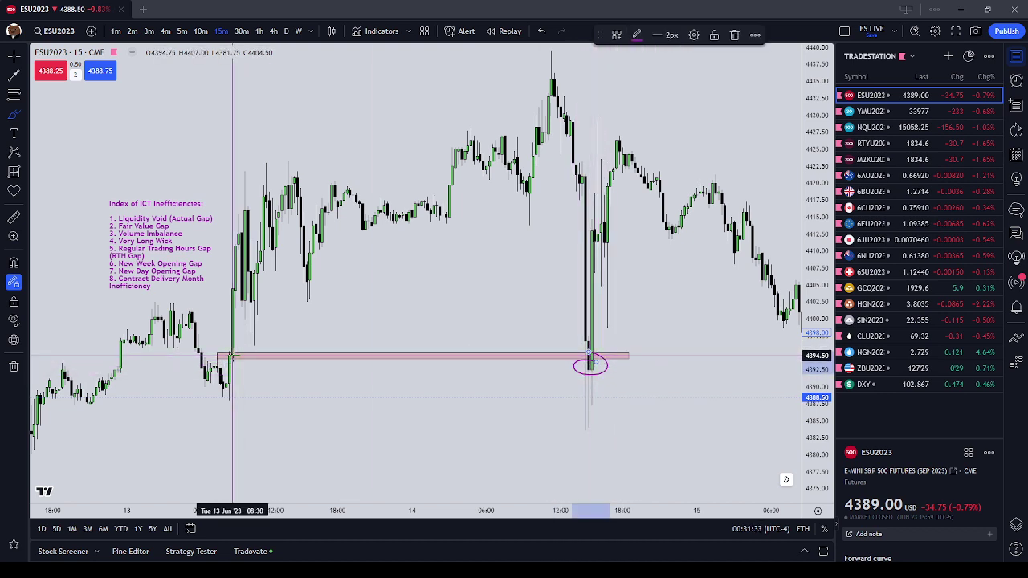
mouse_move(570, 361)
left_mouse_down()
mouse_move(615, 172)
mouse_move(626, 194)
left_mouse_up()
key("Escape")
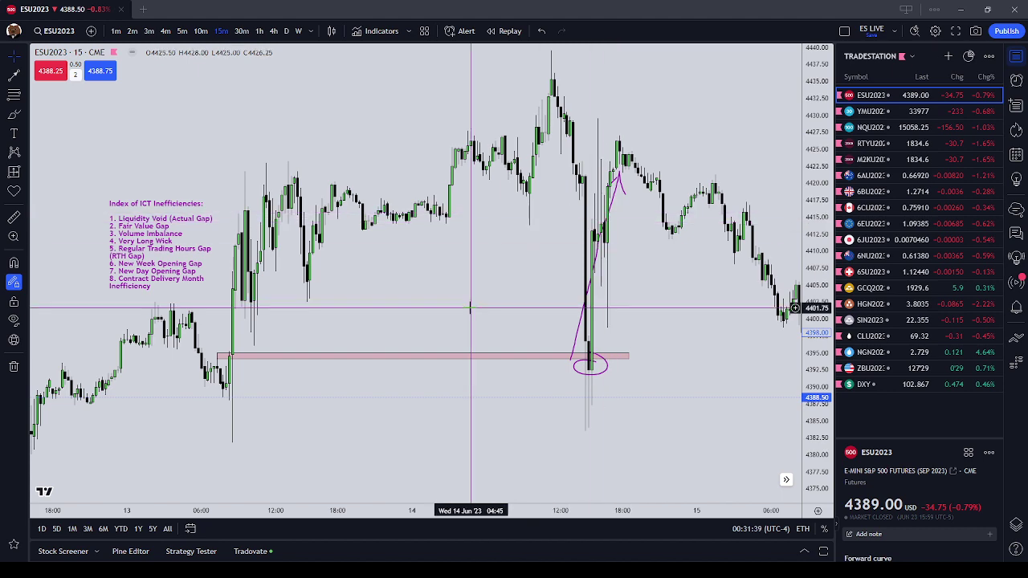
- Expand the price scale and move the ICT inefficiencies text to start shortly after 00:00 on 13 June, with its title at about 4418
left_click_drag(437, 310, 564, 312)
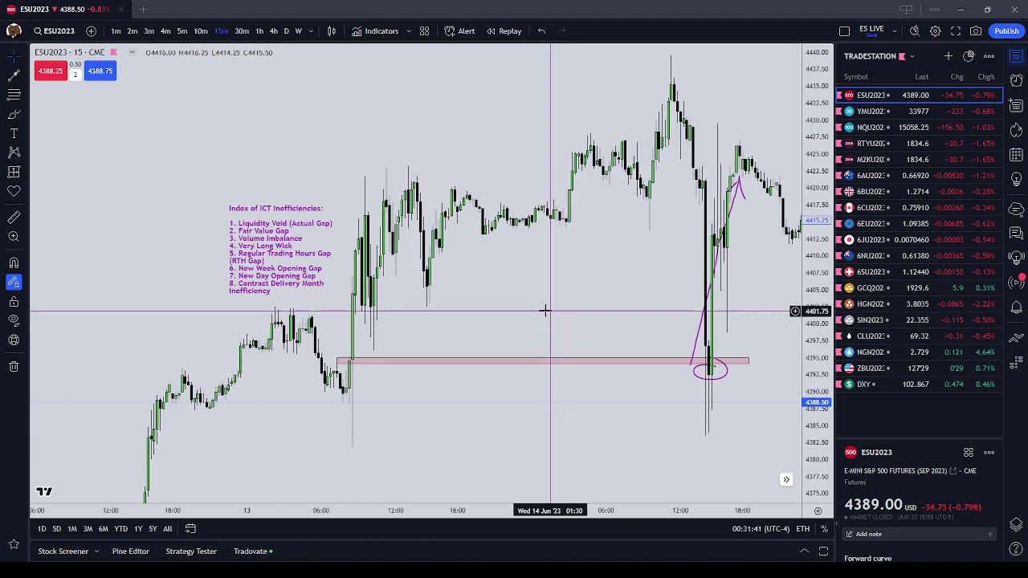
scroll(594, 321, "up", 1)
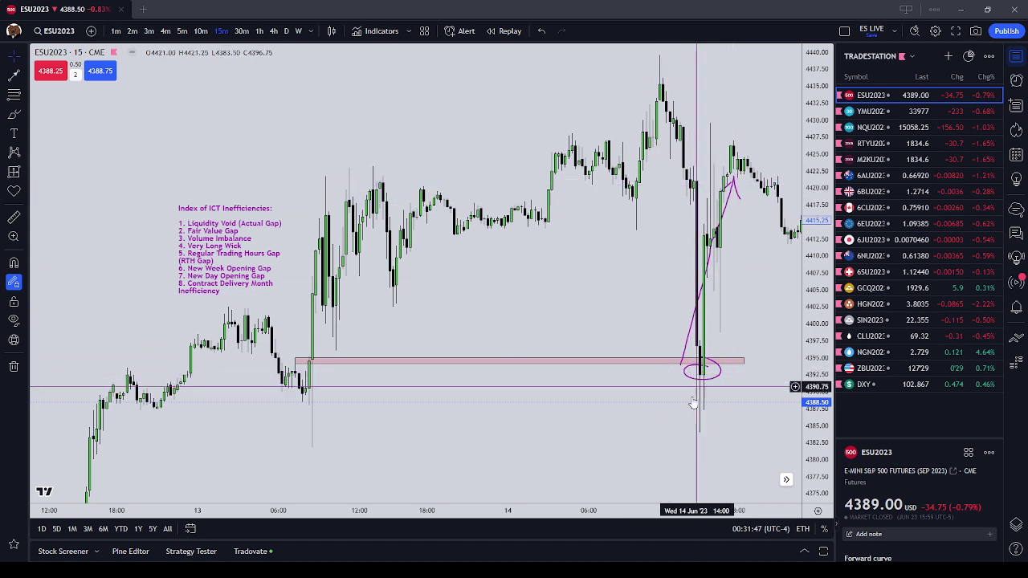
scroll(572, 296, "up", 3)
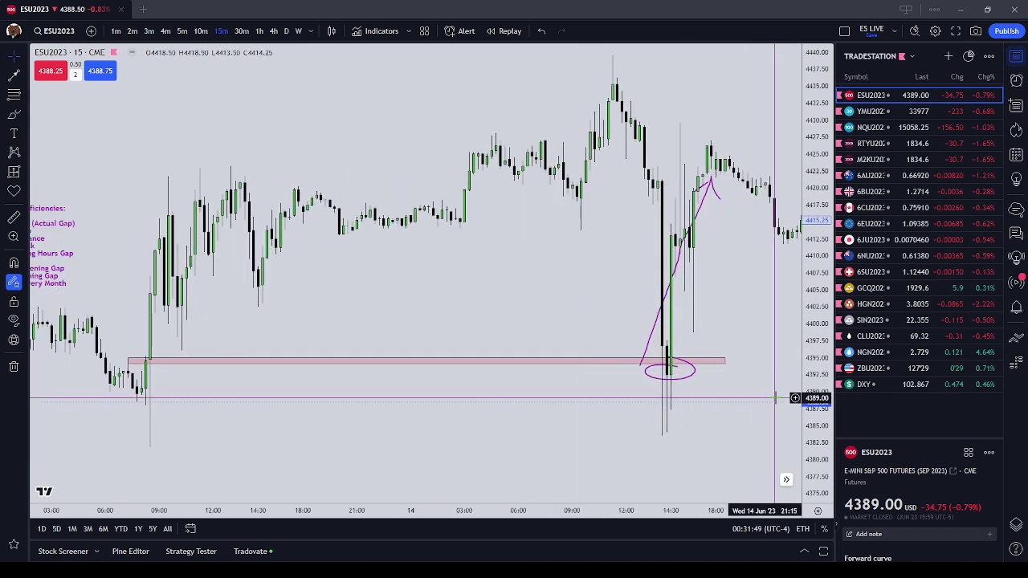
left_click_drag(816, 399, 816, 215)
left_click_drag(333, 271, 511, 354)
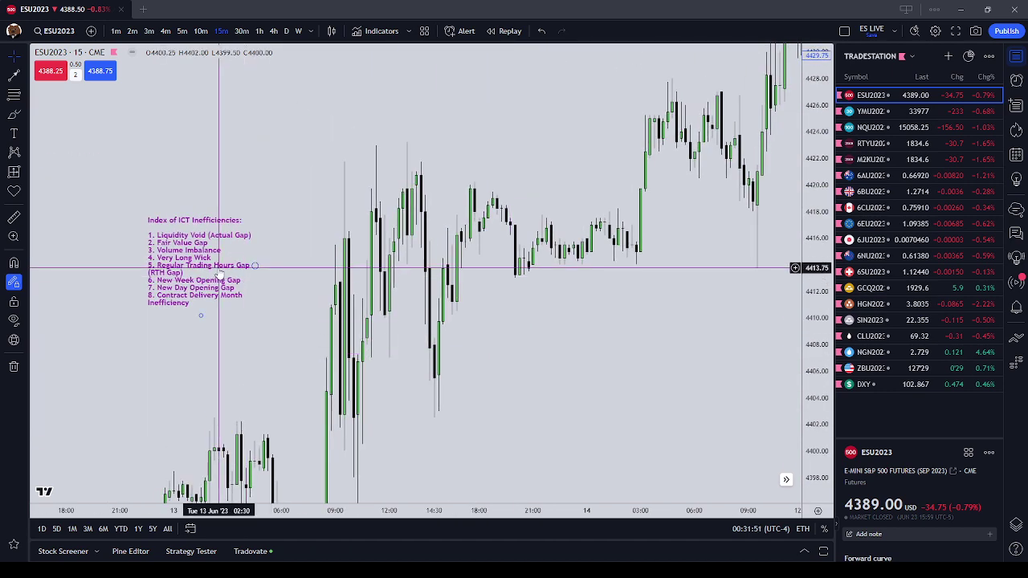
left_click_drag(225, 268, 256, 262)
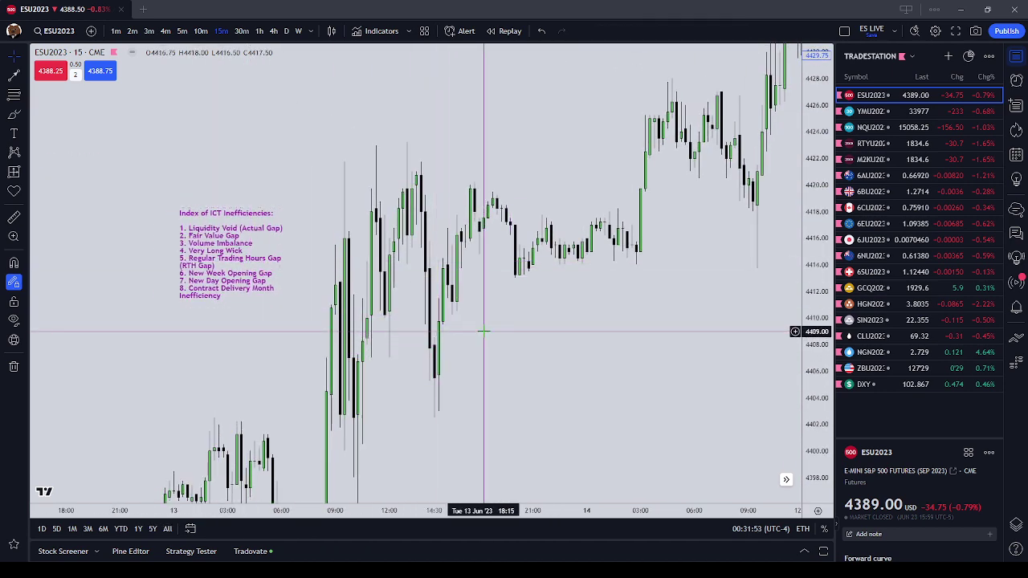
scroll(483, 331, "up", 2)
left_click_drag(455, 360, 521, 178)
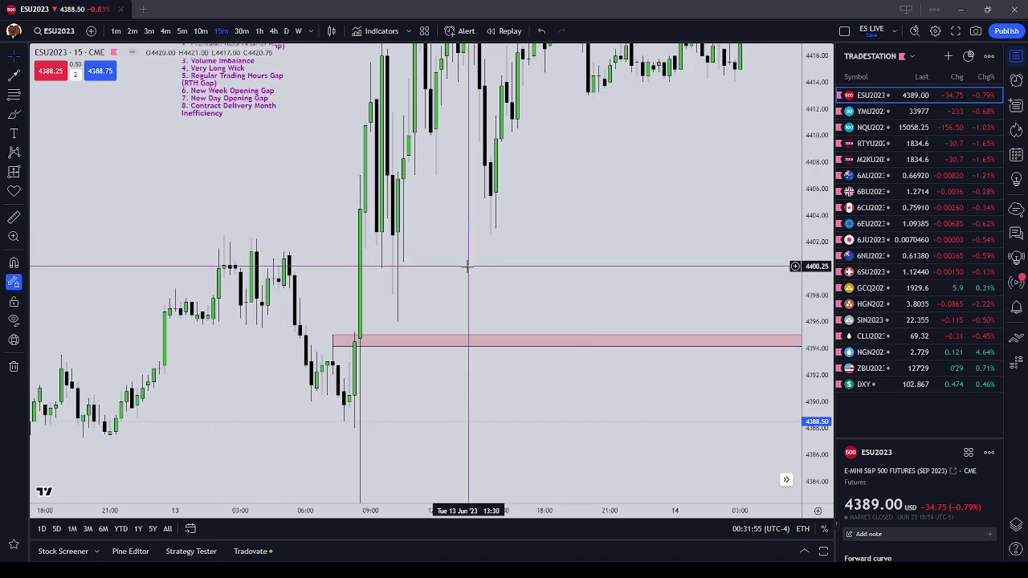
- Move the ICT inefficiencies text to about 01:45 on 13 June and brush an ellipse around the 08:15 candle at the rectangle's start
left_click_drag(439, 278, 523, 288)
left_click_drag(291, 87, 324, 158)
left_click(428, 290)
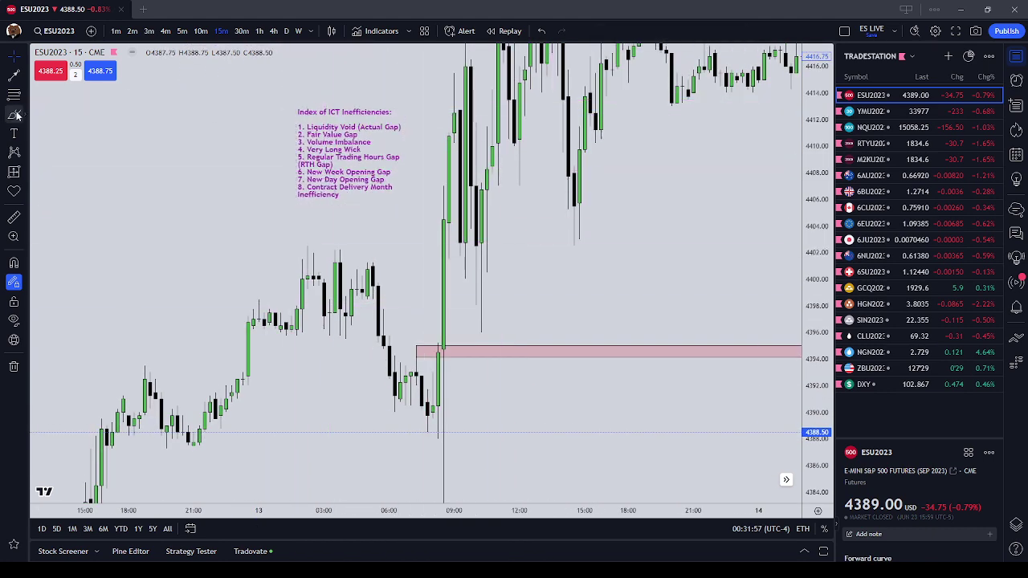
mouse_move(451, 346)
left_mouse_down()
mouse_move(426, 351)
mouse_move(453, 356)
mouse_move(443, 352)
left_mouse_up()
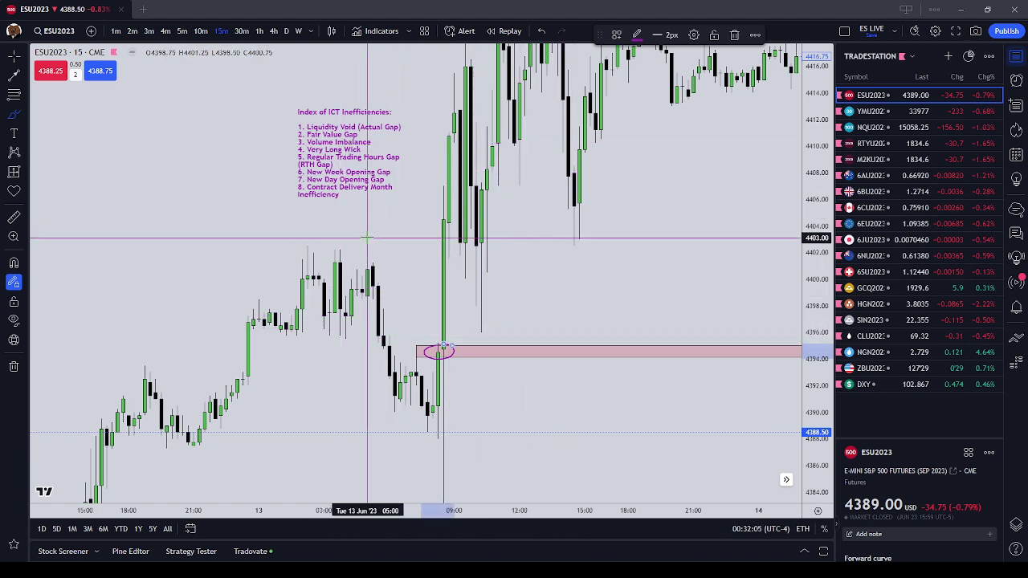
- Brush small ellipses around the 14 June candle lows at about 4424, near 10:15 and 12:00
left_click_drag(615, 227, 384, 356)
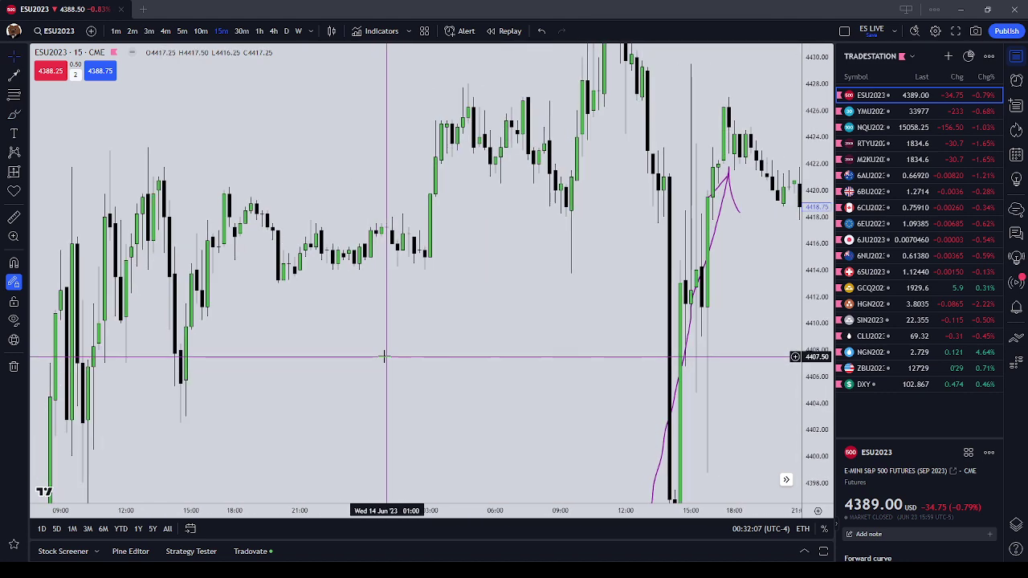
left_click_drag(503, 284, 385, 377)
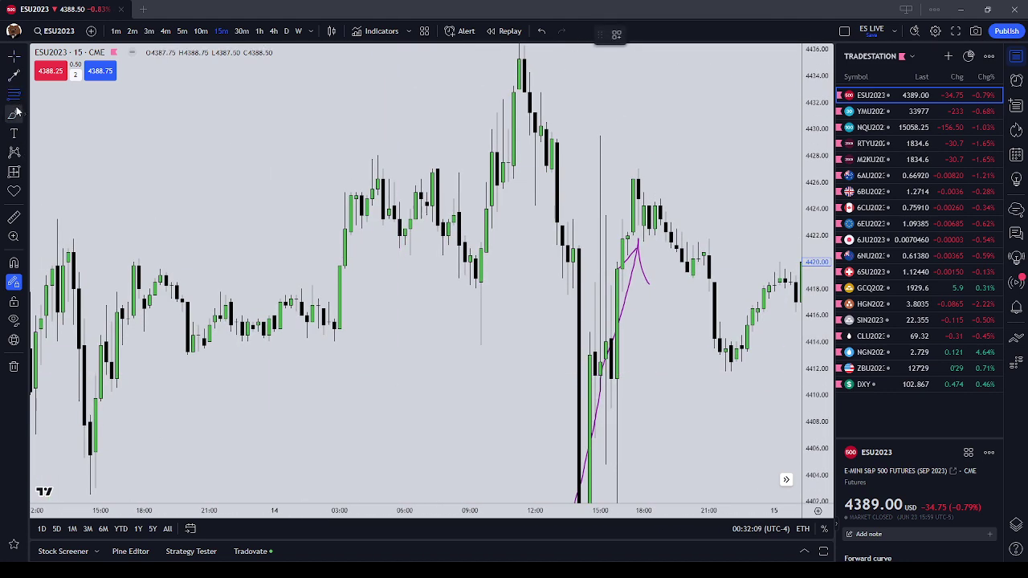
left_click(17, 112)
mouse_move(484, 202)
left_mouse_down()
mouse_move(474, 213)
mouse_move(531, 195)
left_mouse_up()
key("Escape")
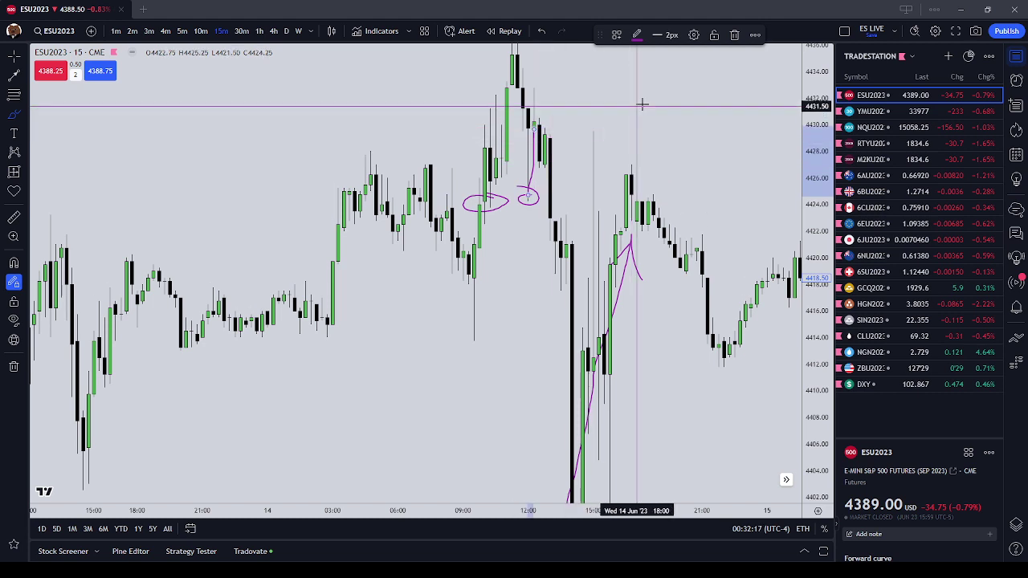
left_click_drag(670, 93, 639, 120)
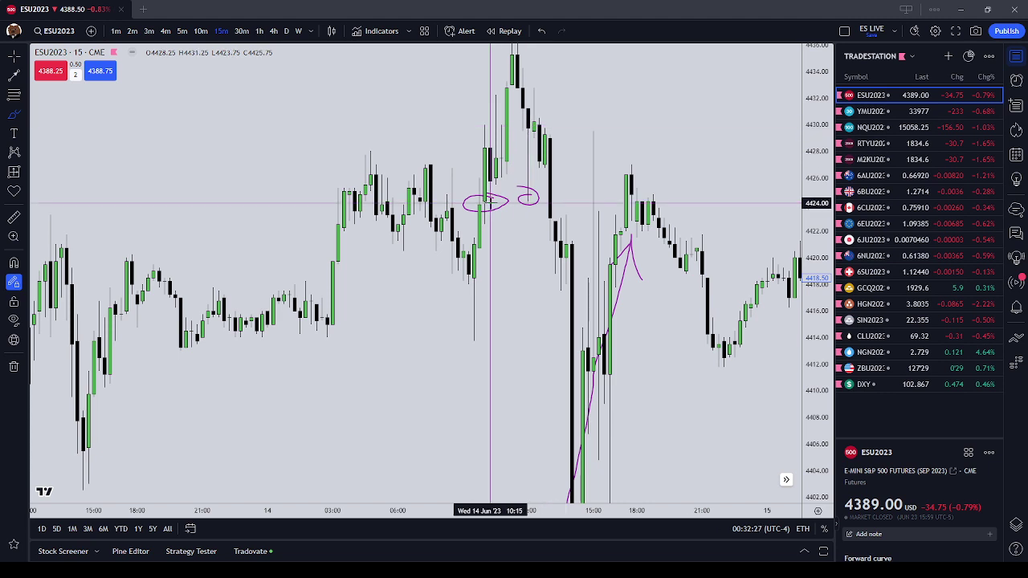
key("Escape")
- Brush an ellipse around the 21:00 gap on 14 June and an arrow falling to about 4414, deleting the horizontal stroke at 4419
left_click_drag(665, 183, 402, 160)
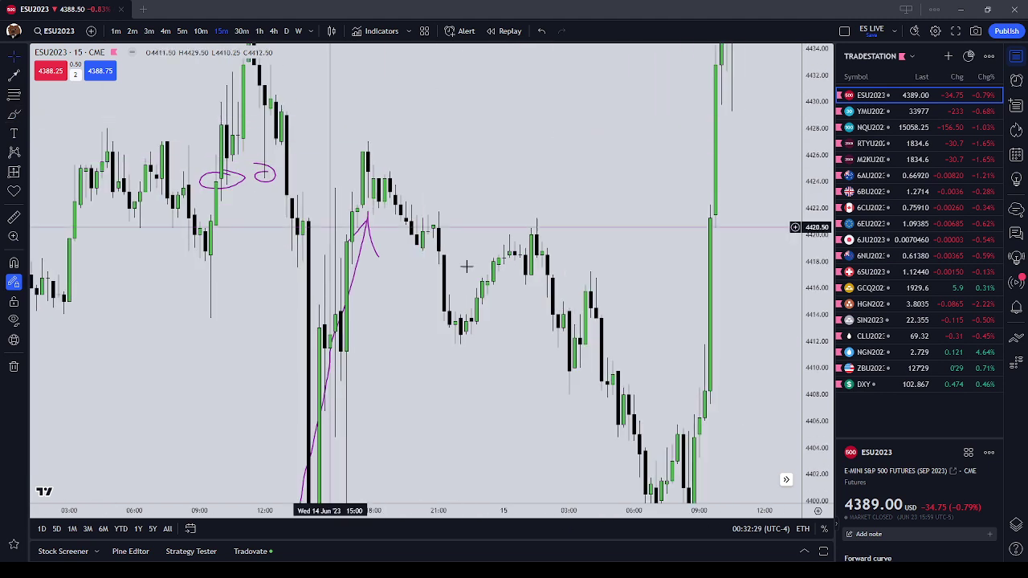
left_click(433, 249)
mouse_move(434, 261)
left_mouse_down()
mouse_move(455, 247)
mouse_move(584, 252)
left_mouse_up()
mouse_move(543, 318)
left_mouse_down()
mouse_move(558, 323)
mouse_move(568, 299)
left_mouse_up()
key("Escape")
left_click_drag(647, 261, 640, 262)
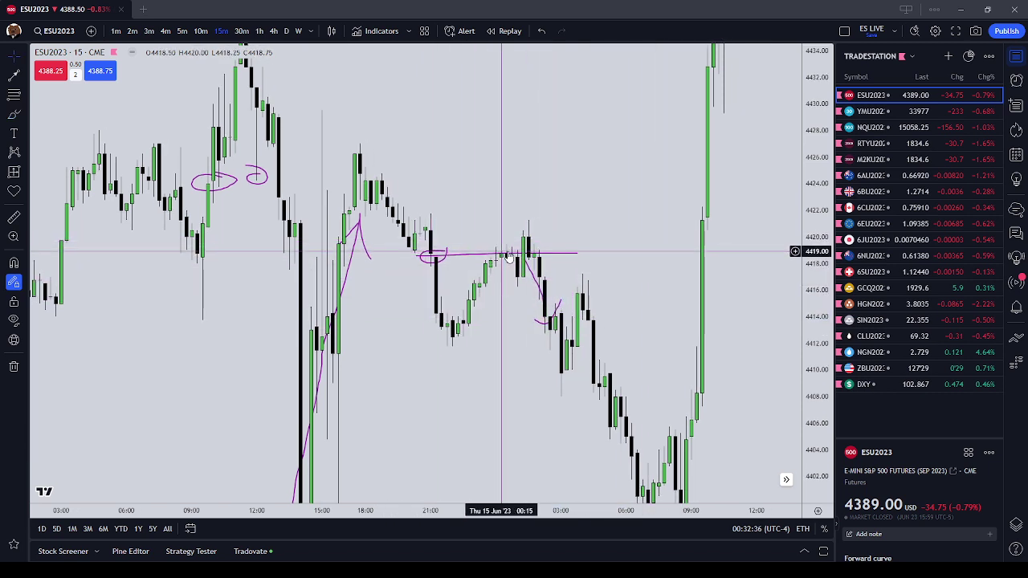
left_click(442, 256)
left_click(733, 36)
scroll(547, 177, "down", 4)
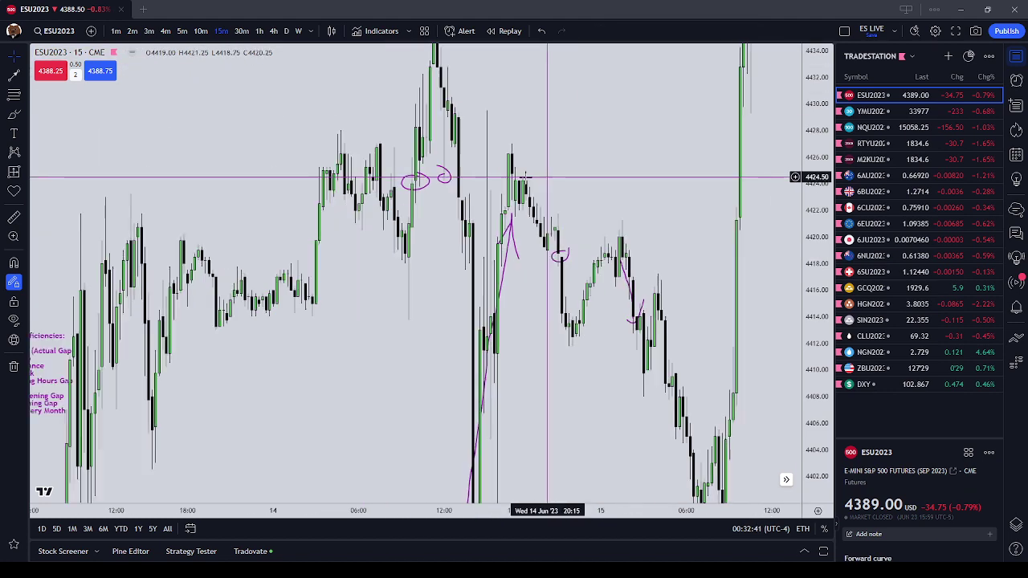
- Move the ICT inefficiencies text to start at 18:15 on 14 June, with its title at about 4434
left_click_drag(62, 416, 610, 137)
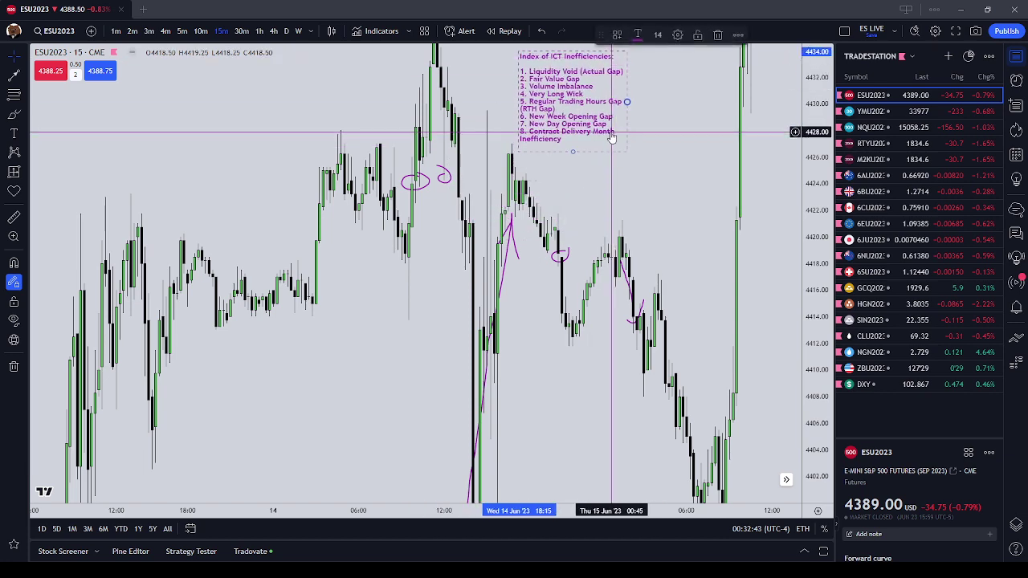
scroll(578, 185, "up", 3)
right_click(522, 245)
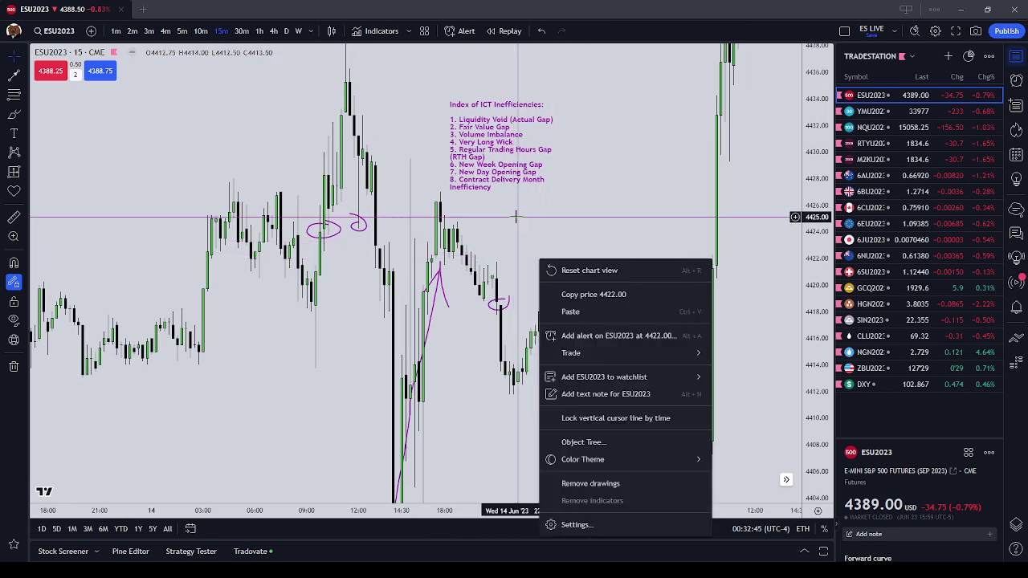
left_click(517, 217)
- Delete the brushed ellipse at the 21:00 gap on 14 June and both strokes of the falling arrow on 15 June
left_click(501, 302)
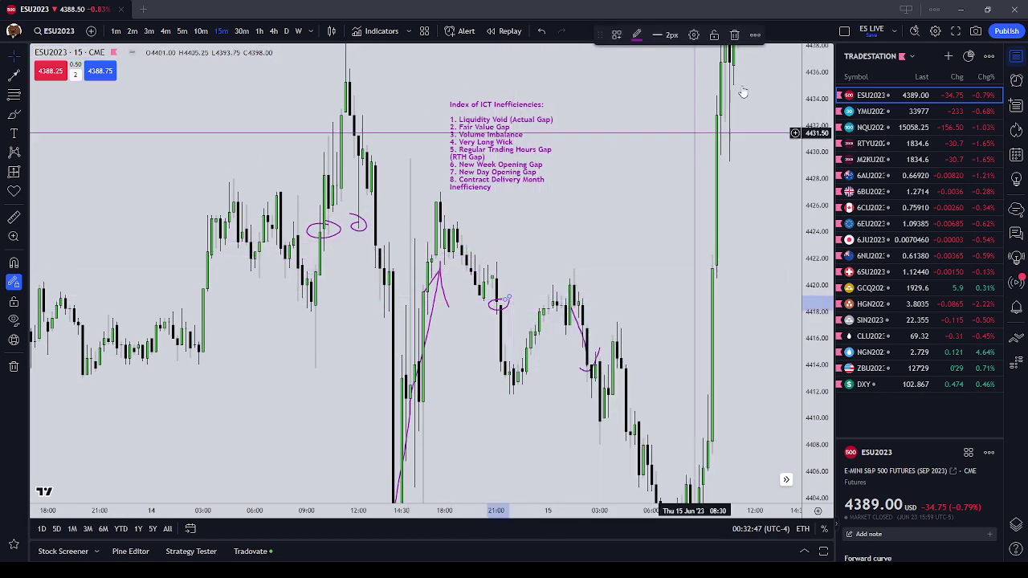
left_click(734, 35)
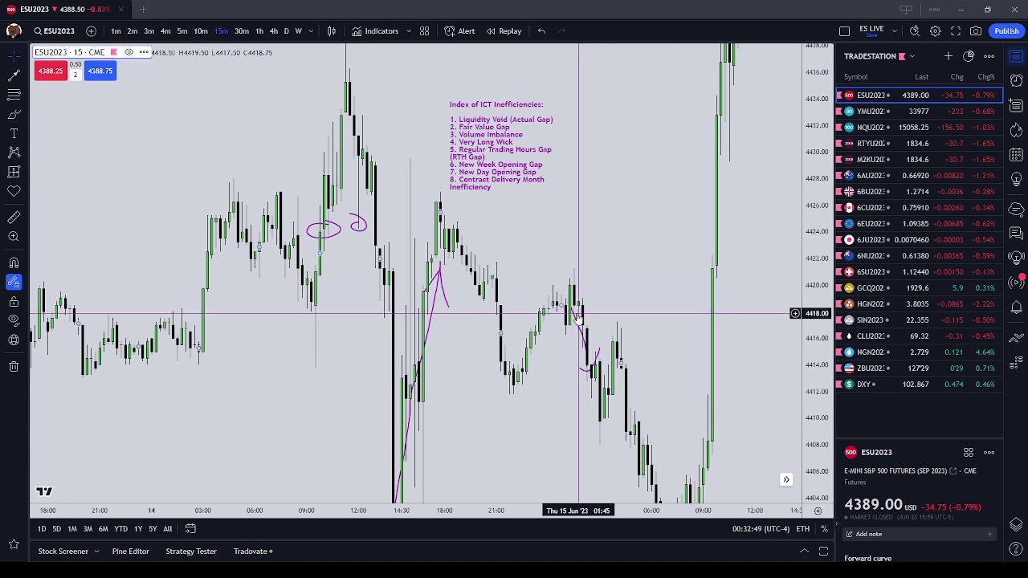
double_click(576, 319)
left_click(659, 81)
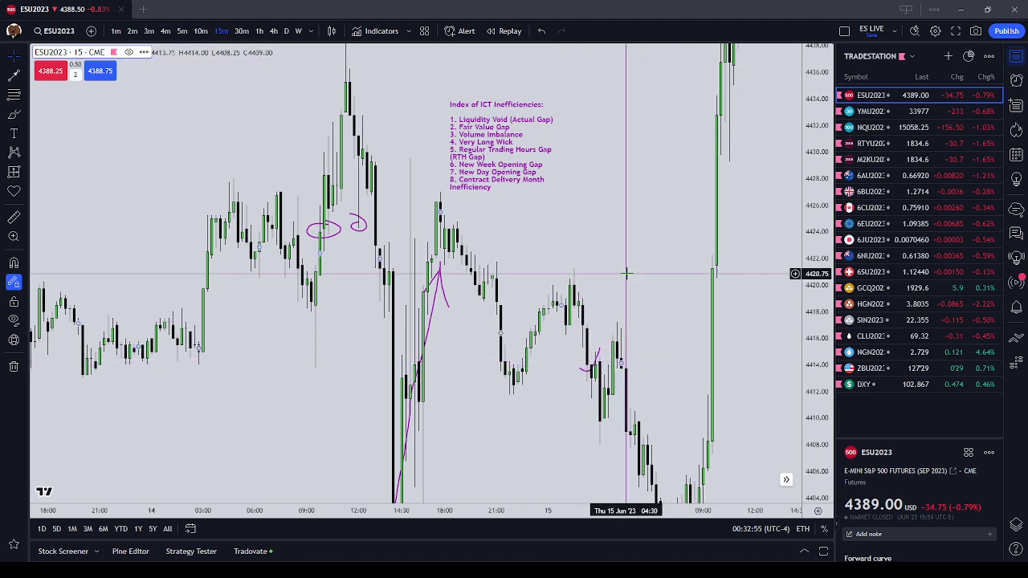
left_click(602, 354)
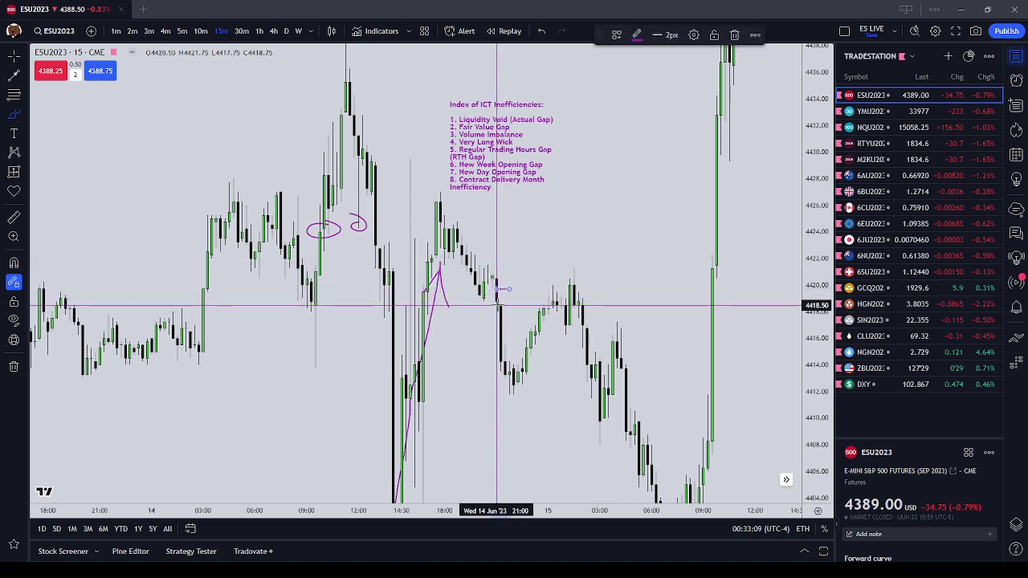
- Brush two short horizontal ticks at the 21:00 gap on 14 June, at about 4418.75 and 4418.25
key("Escape")
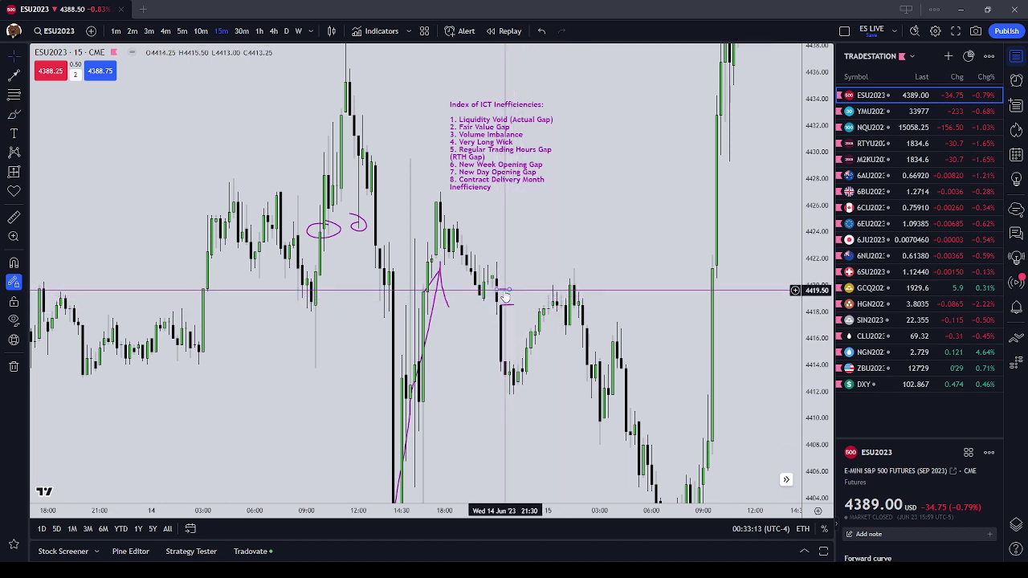
left_click(496, 307)
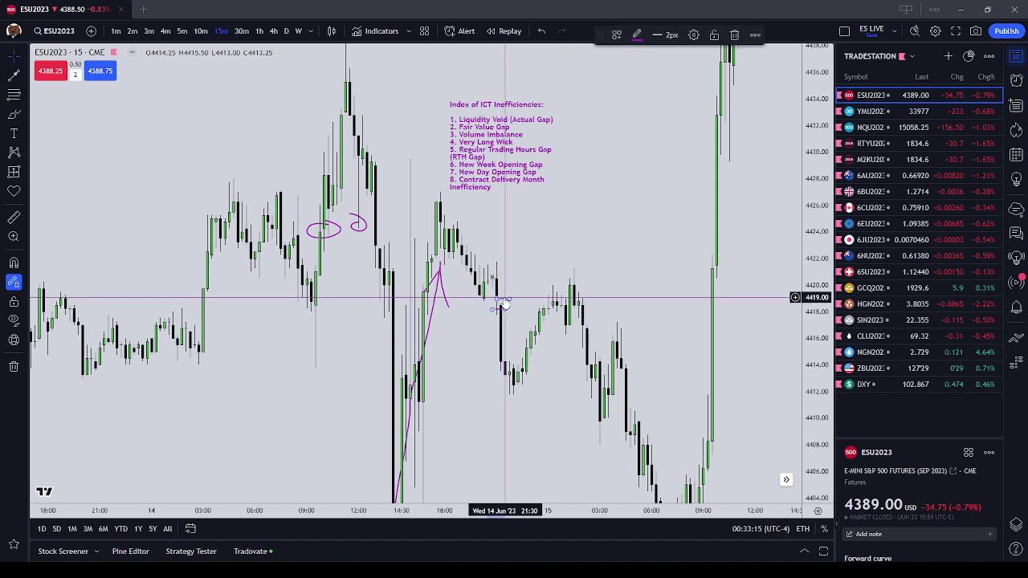
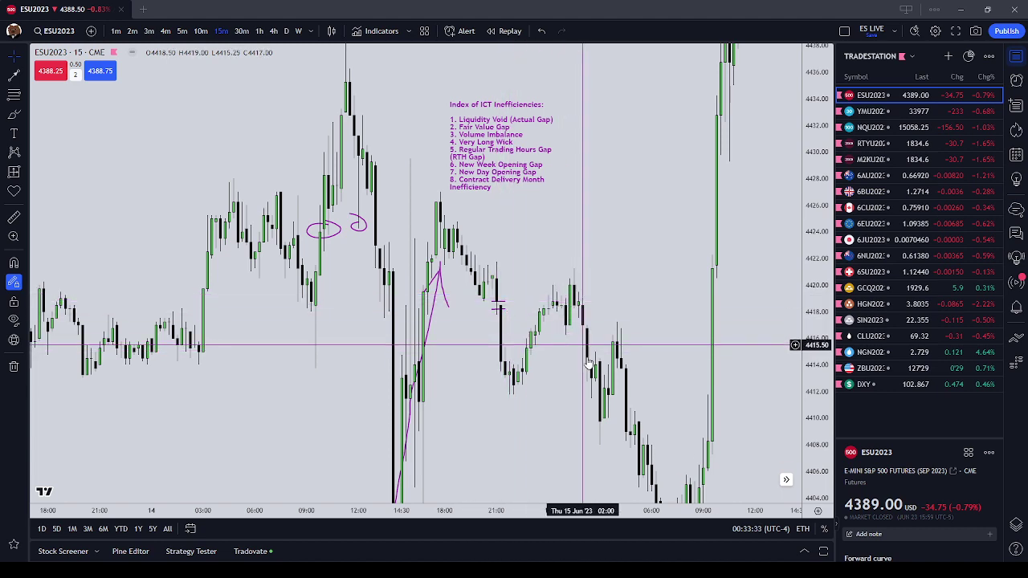
- Move the ICT inefficiencies text to start at 23:15 on 12 June, with its upper edge at 4421.25
left_click_drag(644, 436, 536, 330)
scroll(536, 330, "down", 3)
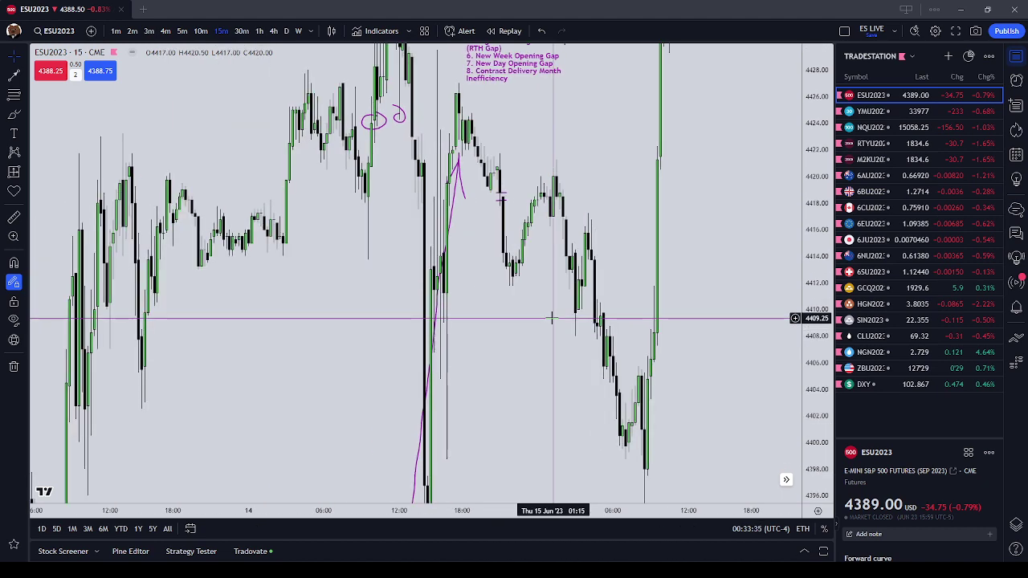
left_click_drag(498, 147, 405, 294)
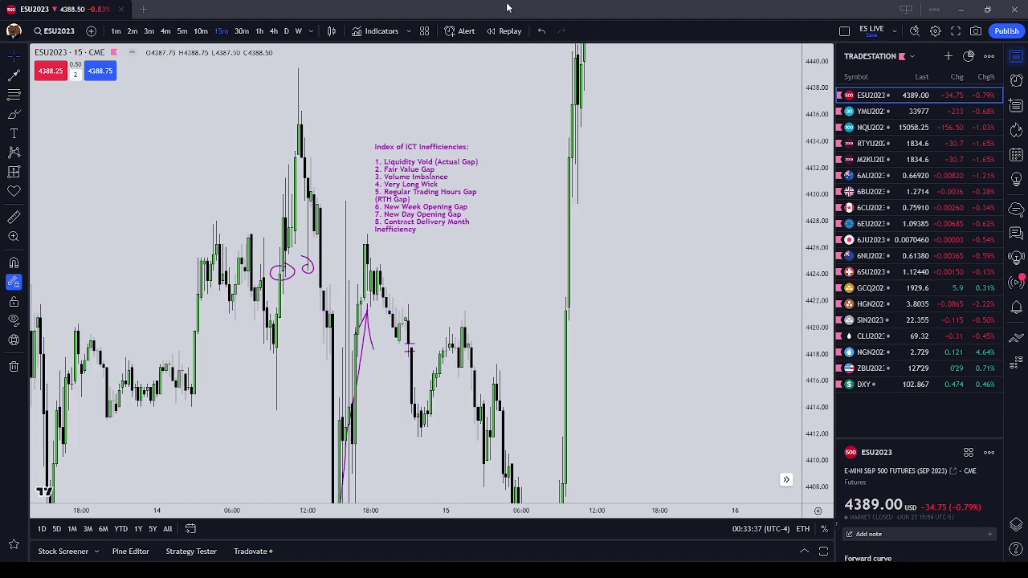
left_click_drag(367, 349, 477, 252)
scroll(729, 159, "down", 2)
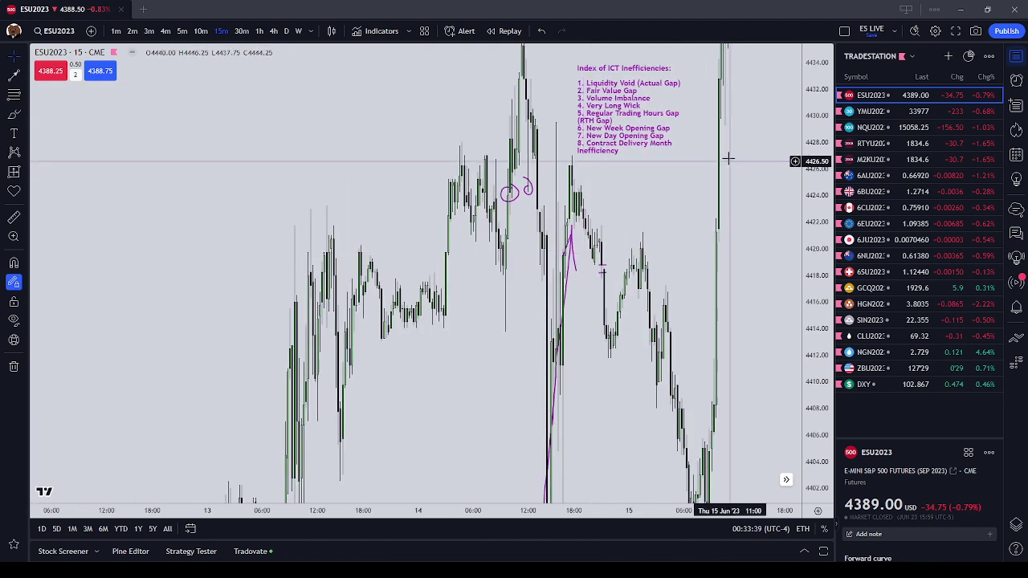
left_click_drag(586, 143, 207, 329)
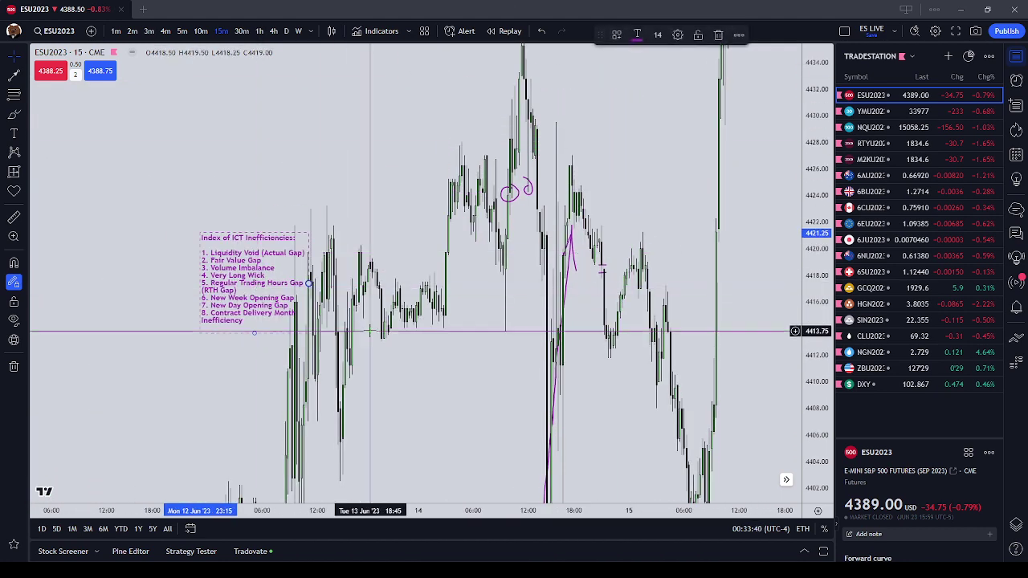
- Delete the two brushed ellipses near 4424 and the rising arrow's shaft and head stroke on 14 June
left_click(509, 195)
key("Delete")
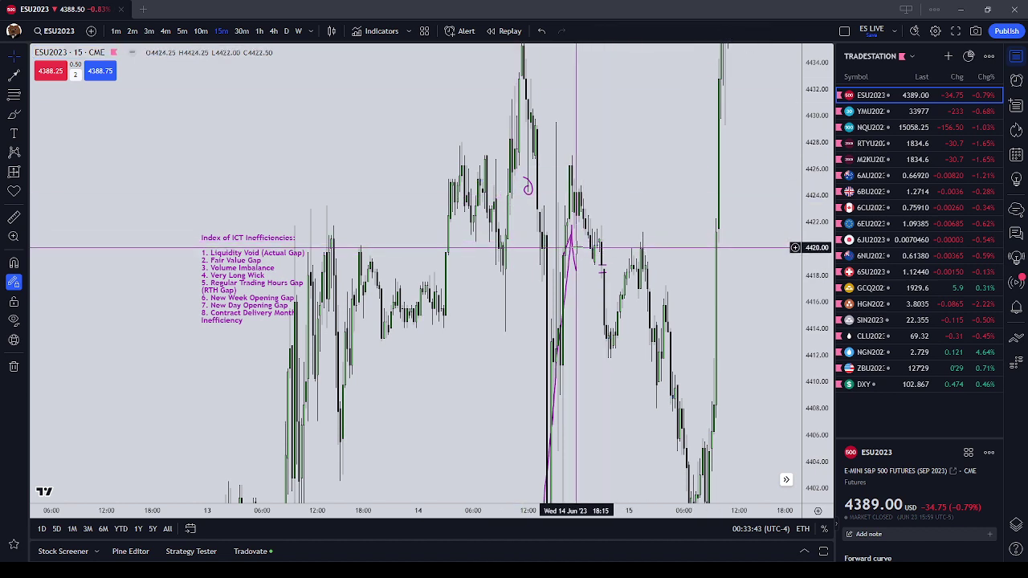
left_click(569, 248)
left_click(711, 34)
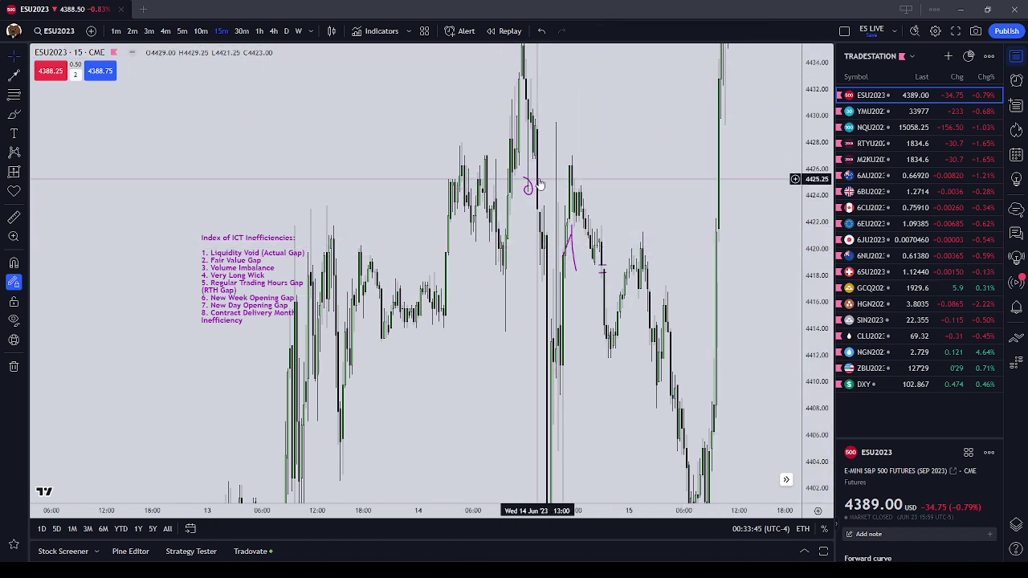
left_click(538, 185)
left_click(733, 35)
left_click(576, 268)
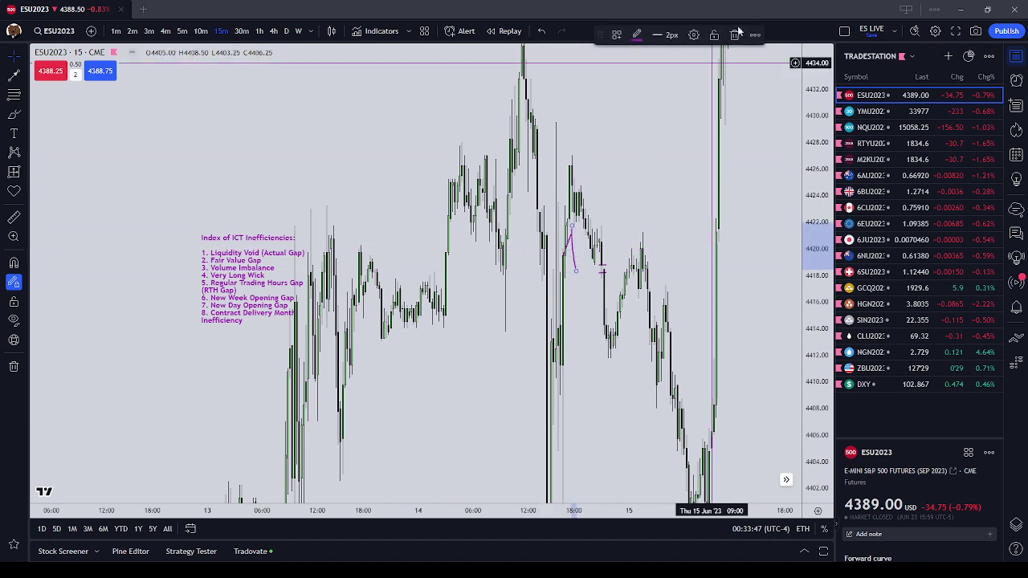
left_click(735, 35)
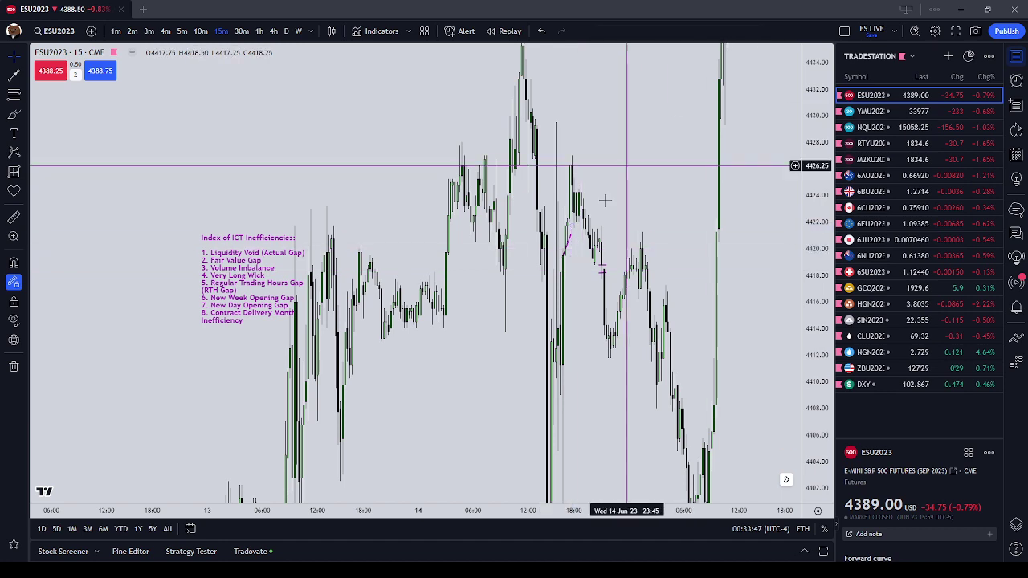
- Open the ZBU2023 Treasury bond chart and compress its price scale to fit the 21 to 23 June candles
left_click(930, 371)
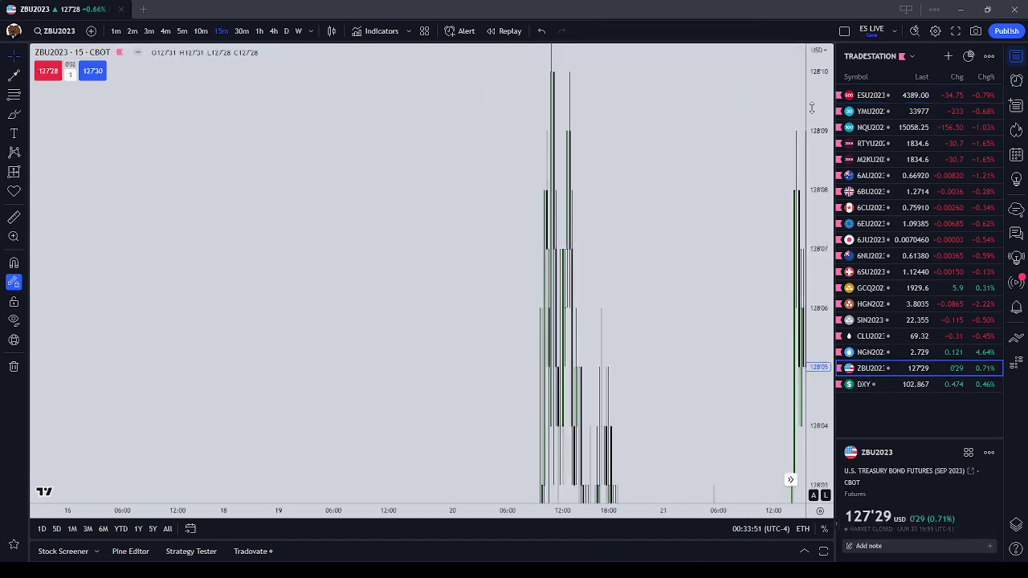
left_click_drag(812, 108, 813, 486)
scroll(688, 383, "up", 4)
left_click_drag(688, 383, 287, 260)
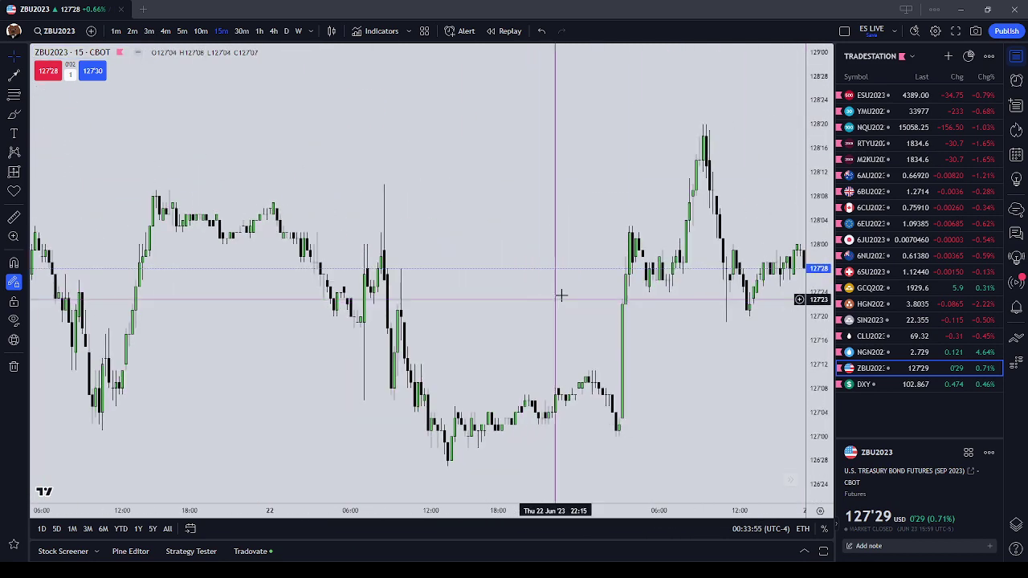
scroll(308, 284, "down", 5)
left_click_drag(573, 281, 459, 303)
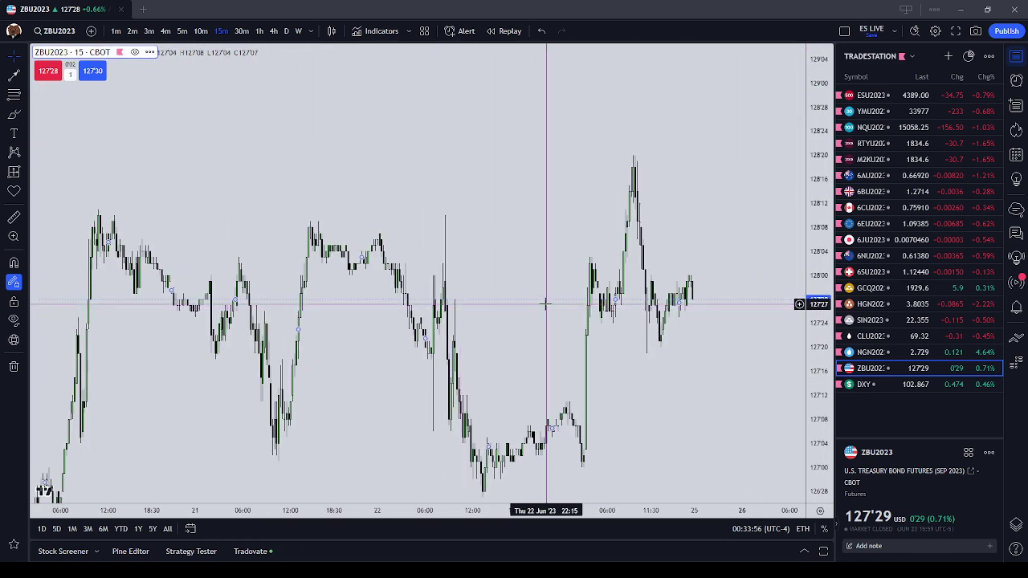
- Show only regular trading hours on ZBU2023 and examine the gaps between June's sessions
left_click(801, 529)
left_click(839, 503)
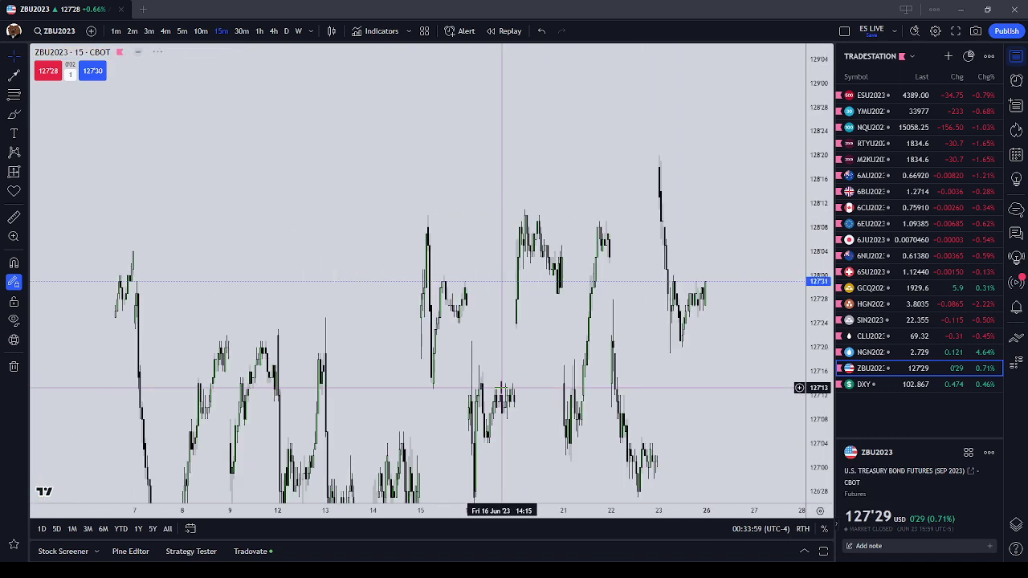
scroll(580, 424, "down", 3)
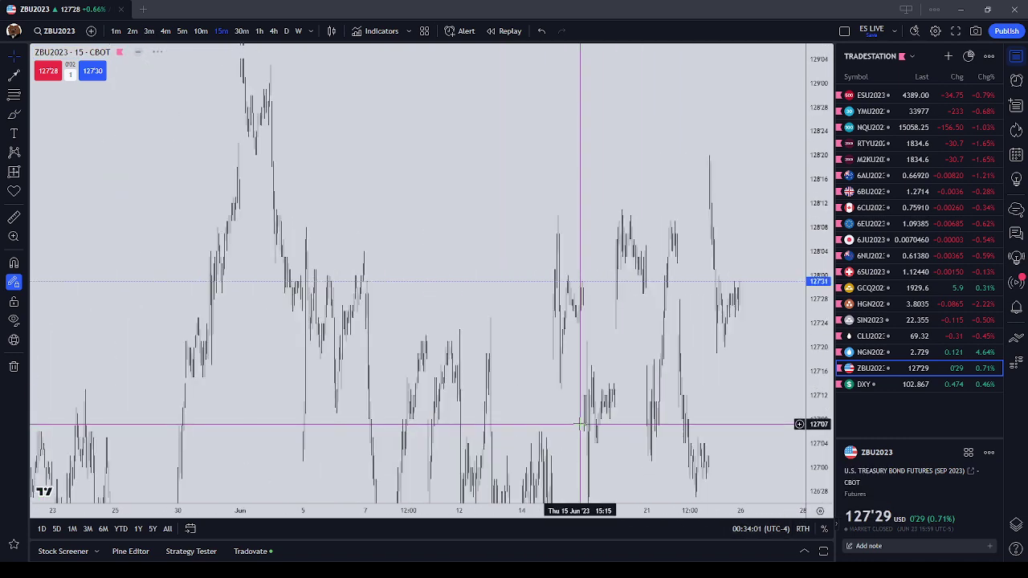
scroll(577, 420, "up", 1)
left_click_drag(521, 354, 498, 357)
scroll(554, 404, "up", 3)
left_click_drag(402, 233, 585, 392)
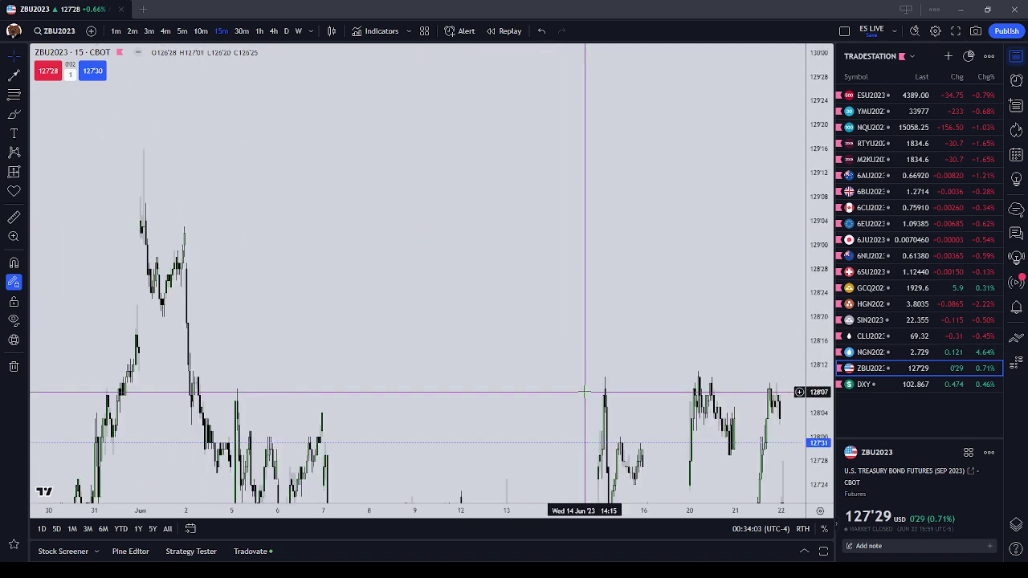
scroll(585, 393, "right", 5)
- Switch ZBU2023 to electronic trading hours and frame the 22 and 23 June candles
left_click(837, 489)
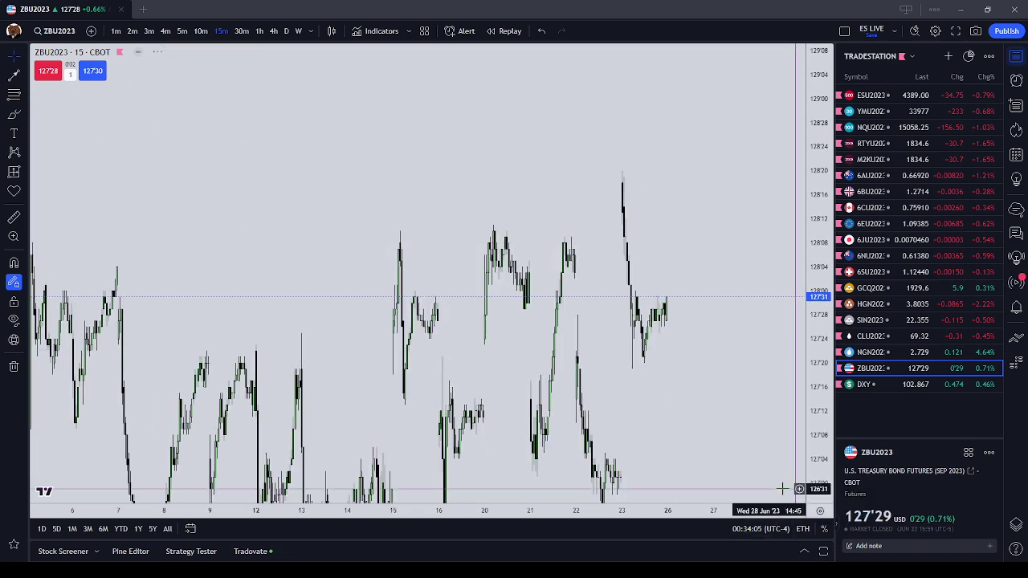
scroll(621, 452, "up", 5)
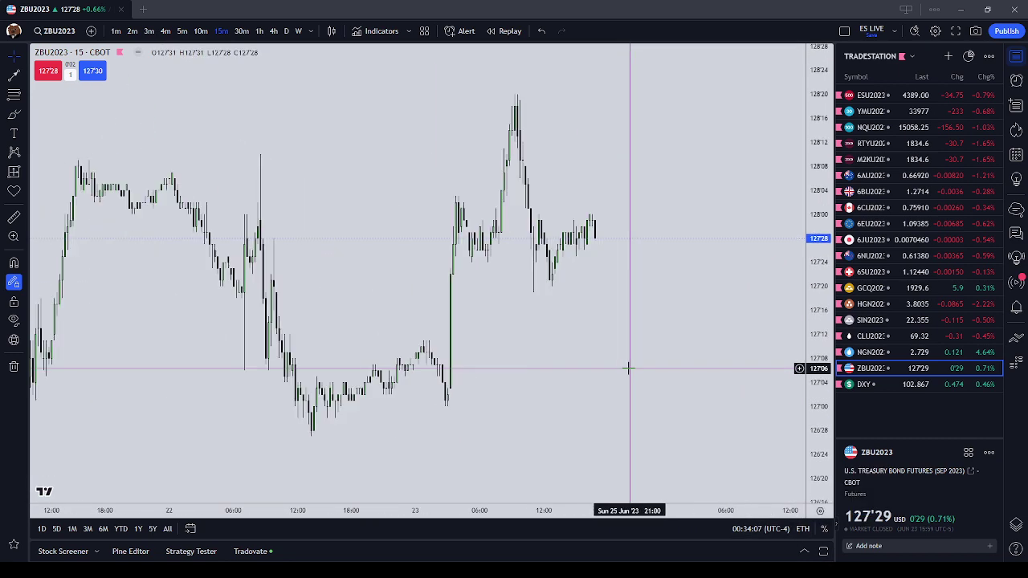
left_click_drag(326, 209, 351, 289)
- With magnet snapping on, draw a rectangle over the 22 June 08:30 upper wick, from 127'31 to 128'11, extended to 23 June 13:45
left_click(30, 118)
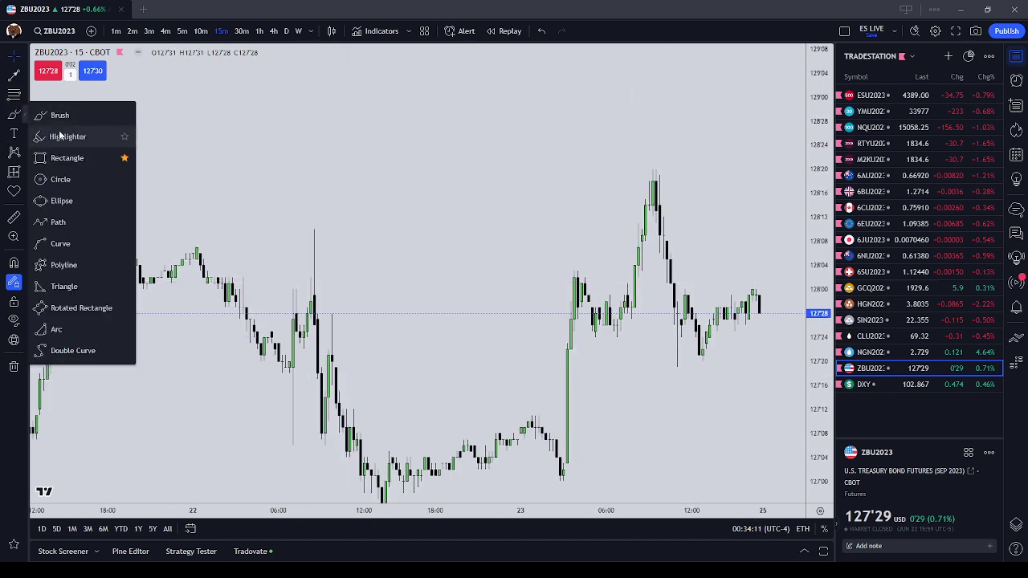
left_click(67, 157)
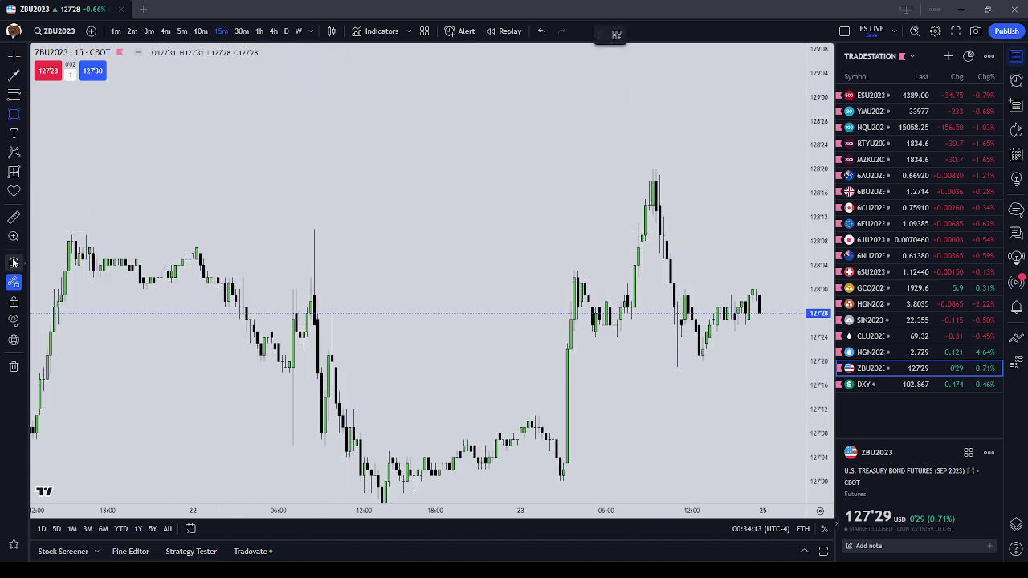
left_click_drag(315, 223, 318, 296)
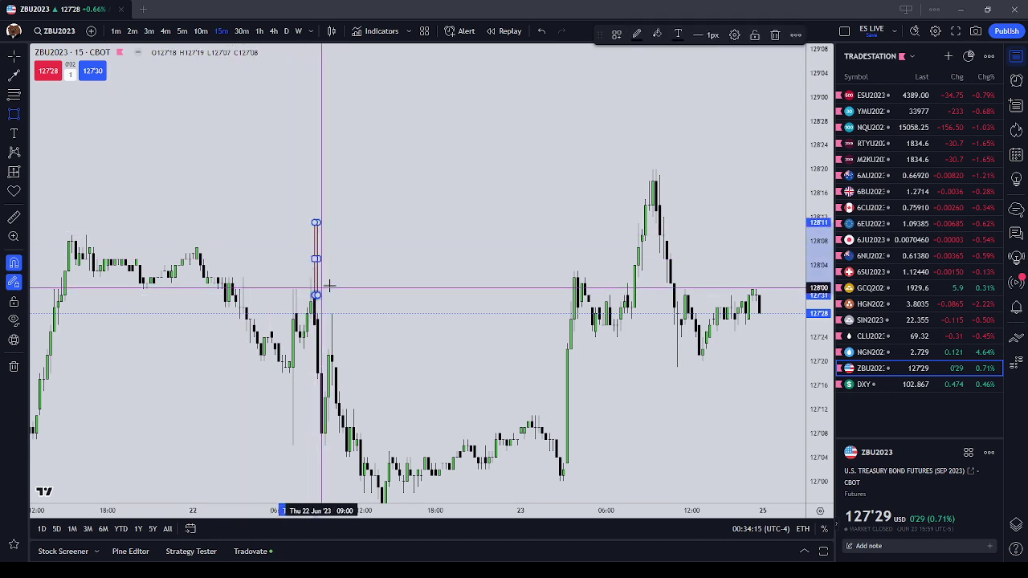
left_click(307, 255)
left_click_drag(315, 259, 668, 247)
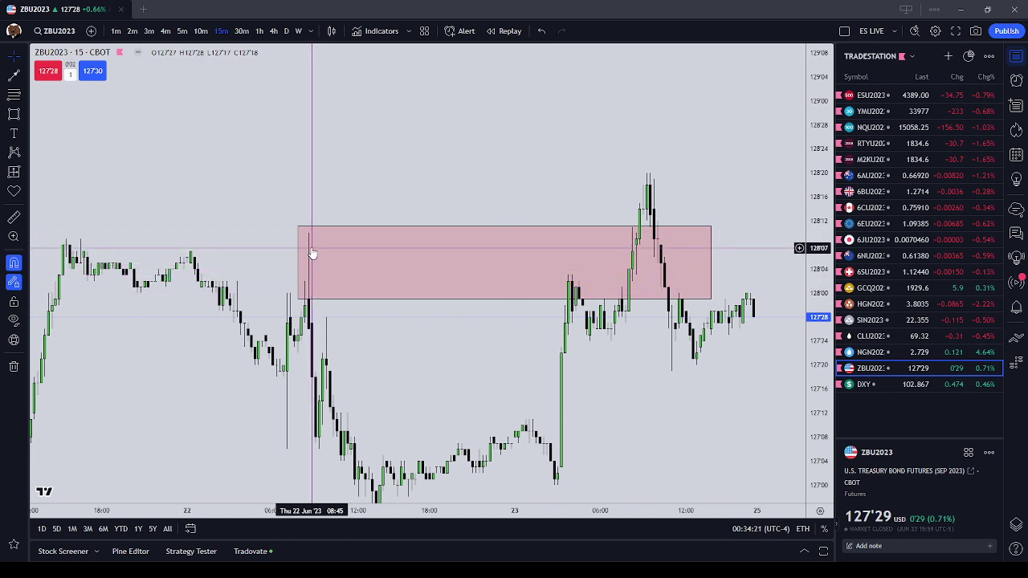
- Add text from the Glossary of ICT Inefficiencies template at 128'23 on 22 June and widen it so each entry fits one line
left_click(14, 133)
left_click(313, 154)
left_click(468, 438)
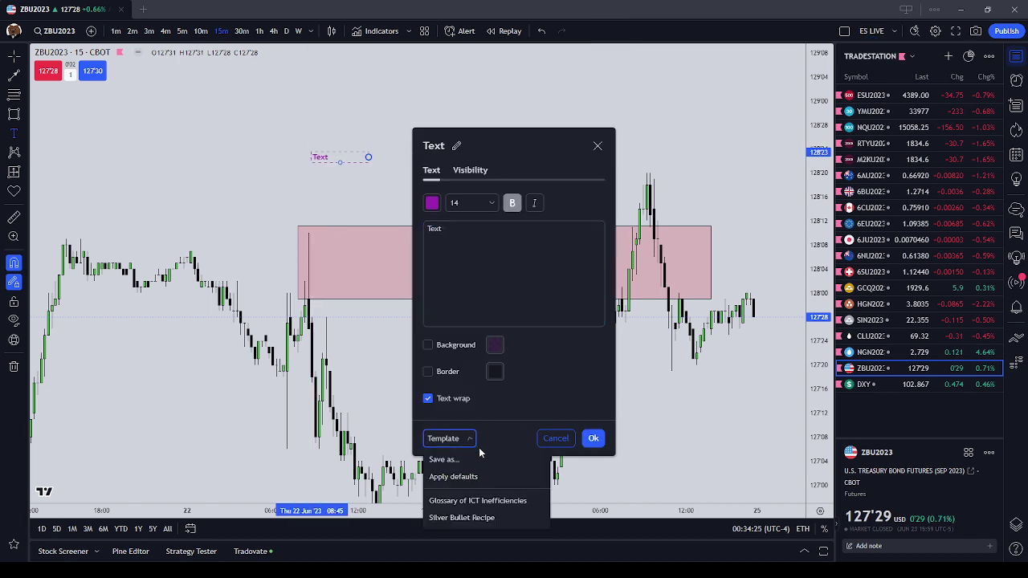
left_click(497, 501)
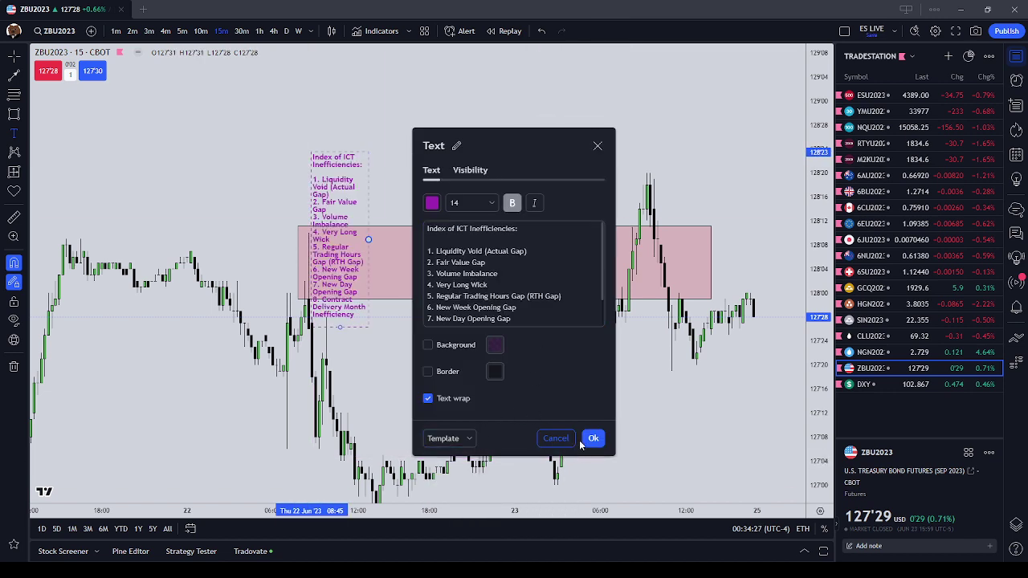
left_click(593, 438)
left_click_drag(324, 240, 457, 226)
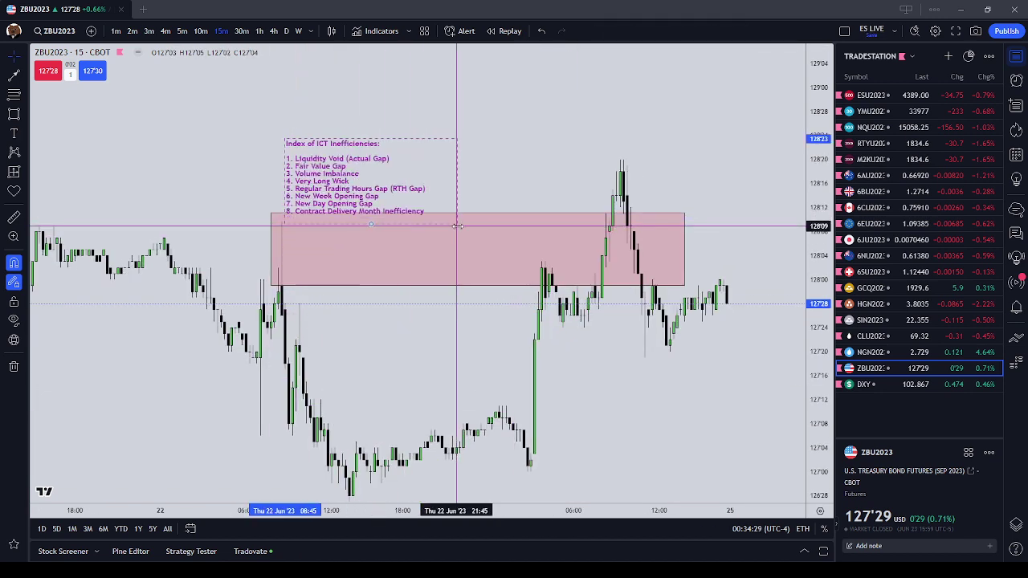
- Lower the rectangle's upper edge to 128'10 and move the ICT inefficiencies text above it, with its upper edge at 128'31
left_click_drag(332, 181, 279, 122)
left_click(284, 184)
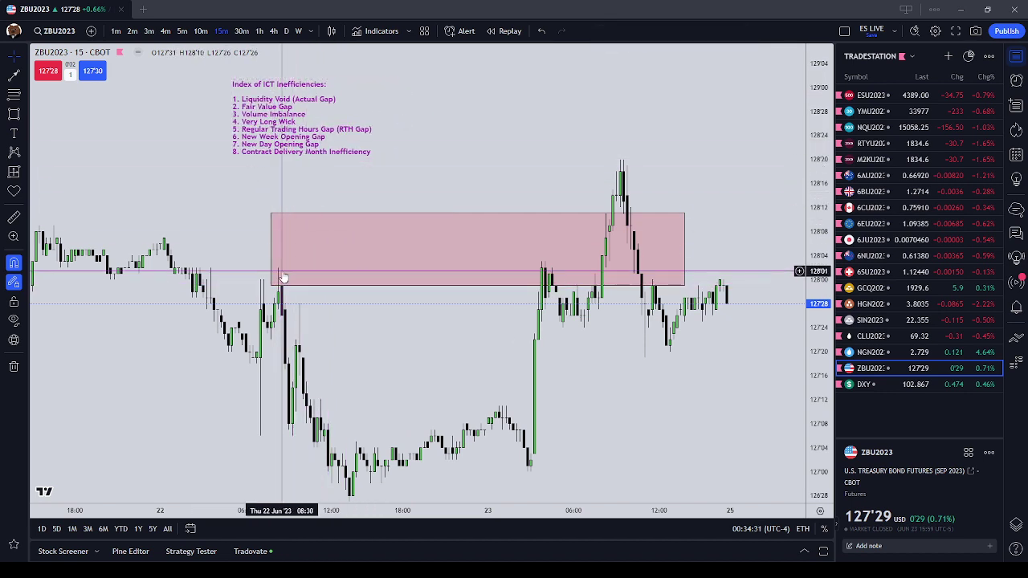
left_click_drag(478, 212, 478, 219)
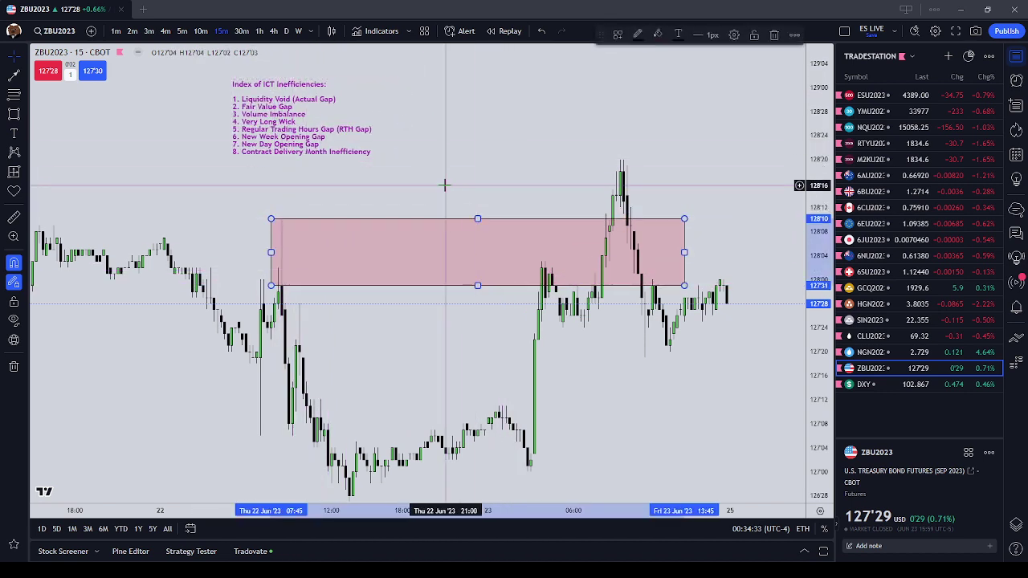
left_click_drag(326, 129, 366, 147)
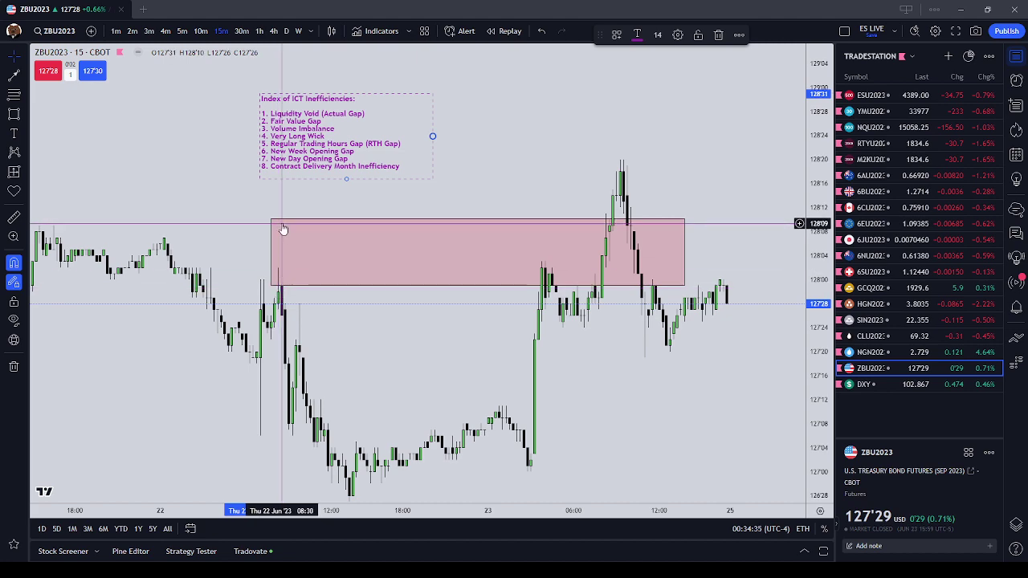
left_click_drag(293, 142, 320, 179)
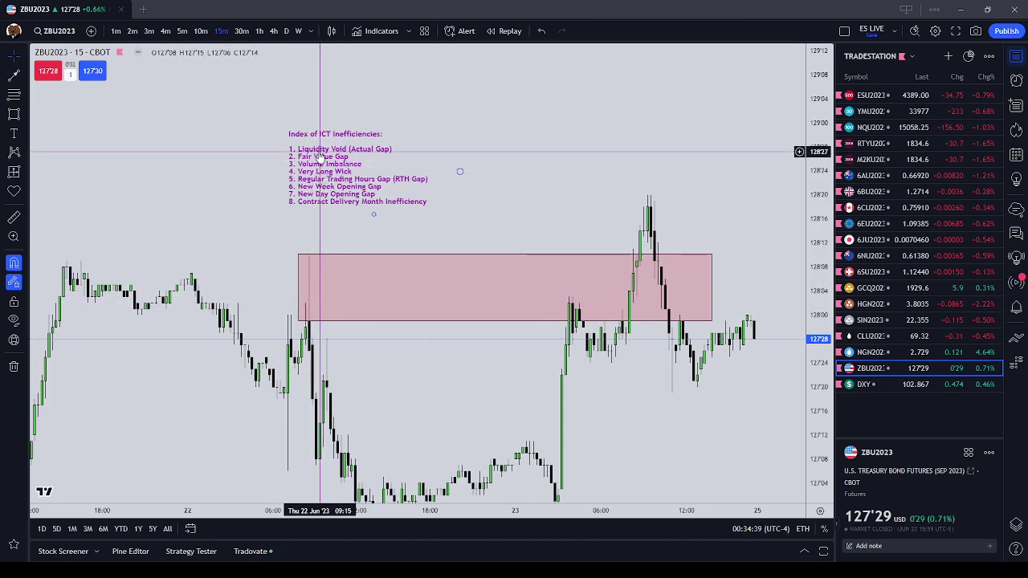
left_click(310, 313)
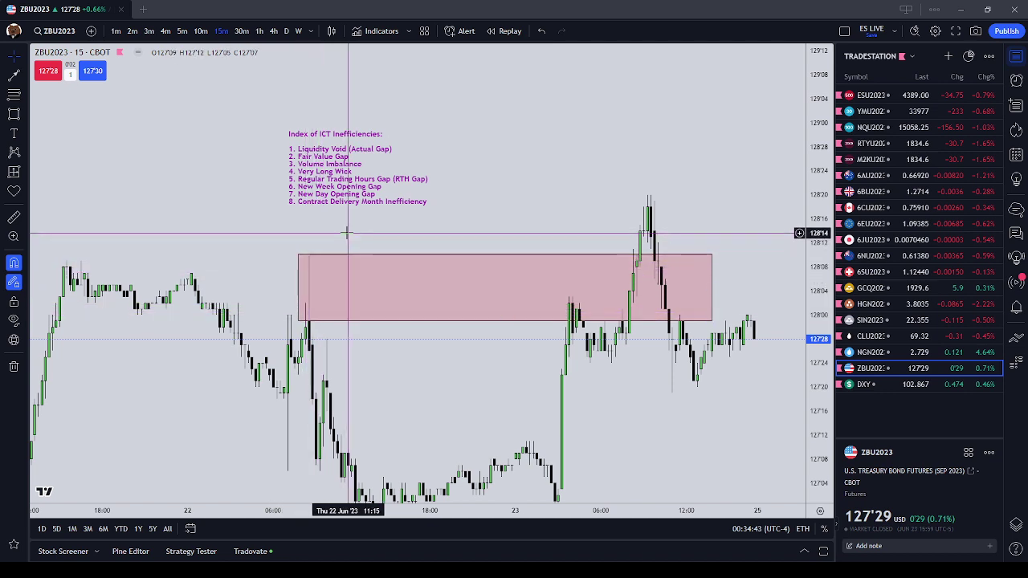
left_click_drag(454, 379, 394, 363)
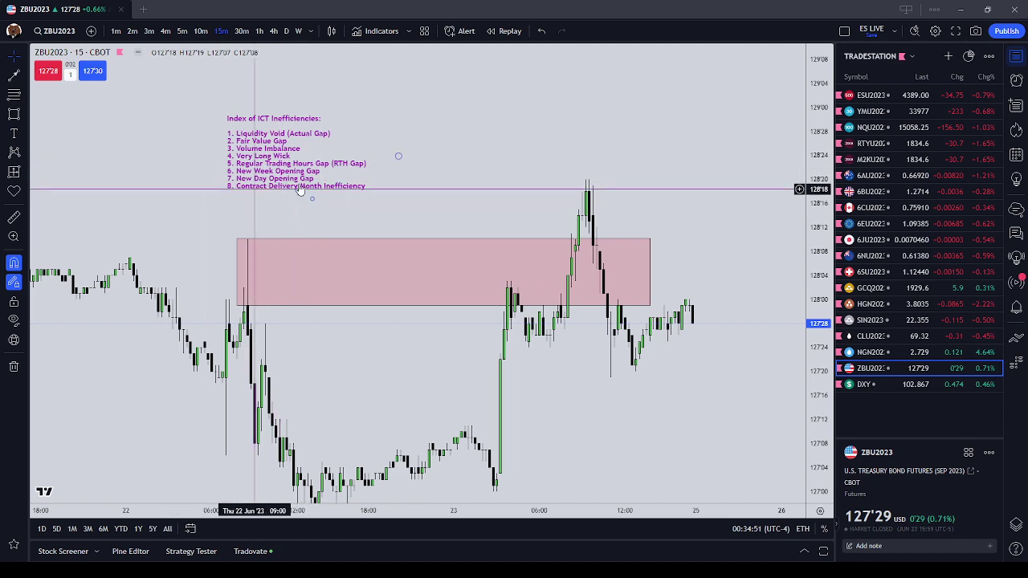
left_click_drag(455, 372, 369, 368)
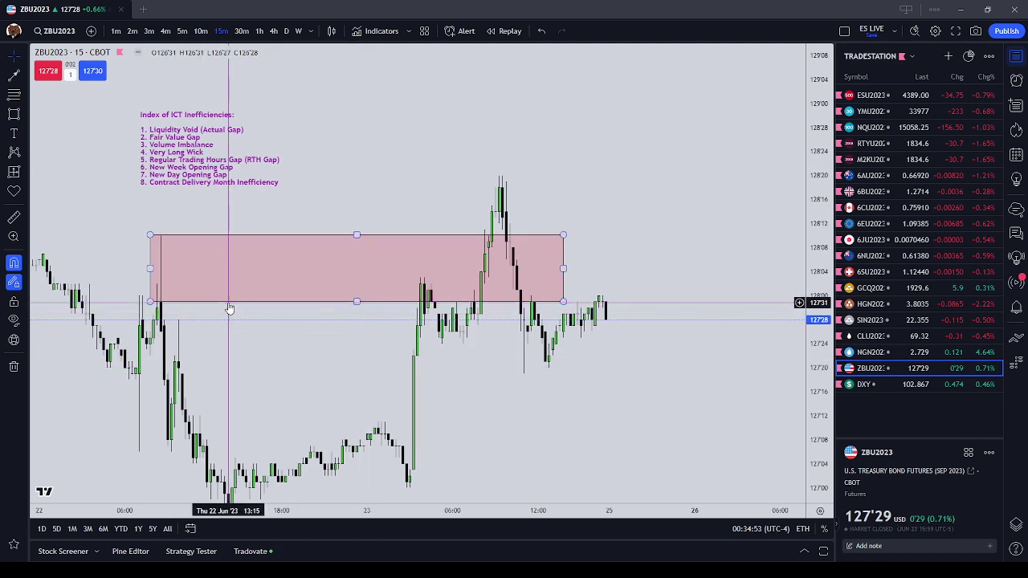
- Place Fibonacci 0.25, 0.5 and 0.75 levels on the long upper wick at the start of the pink rectangle
left_click_drag(271, 349, 274, 341)
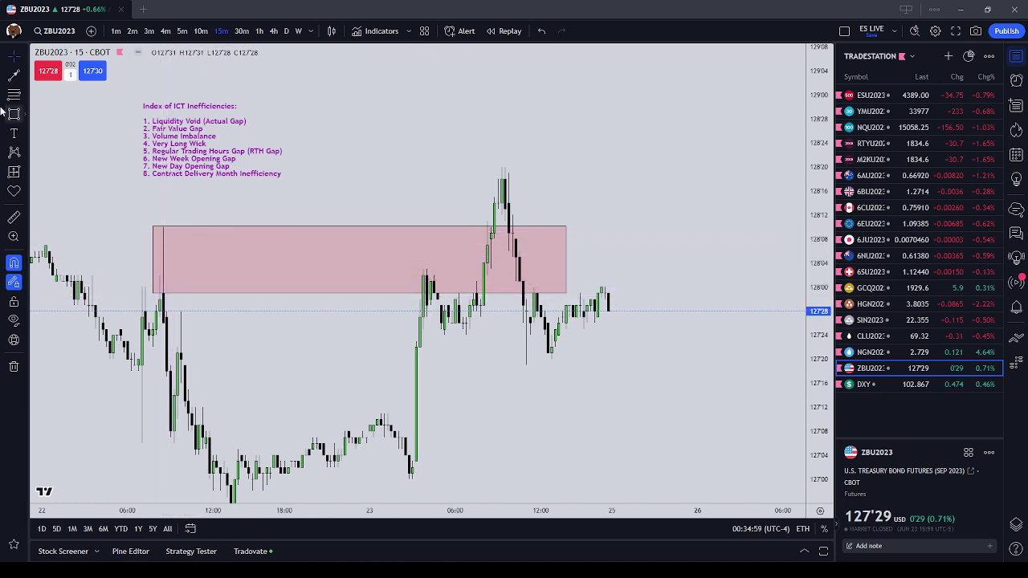
left_click(163, 228)
left_click(163, 293)
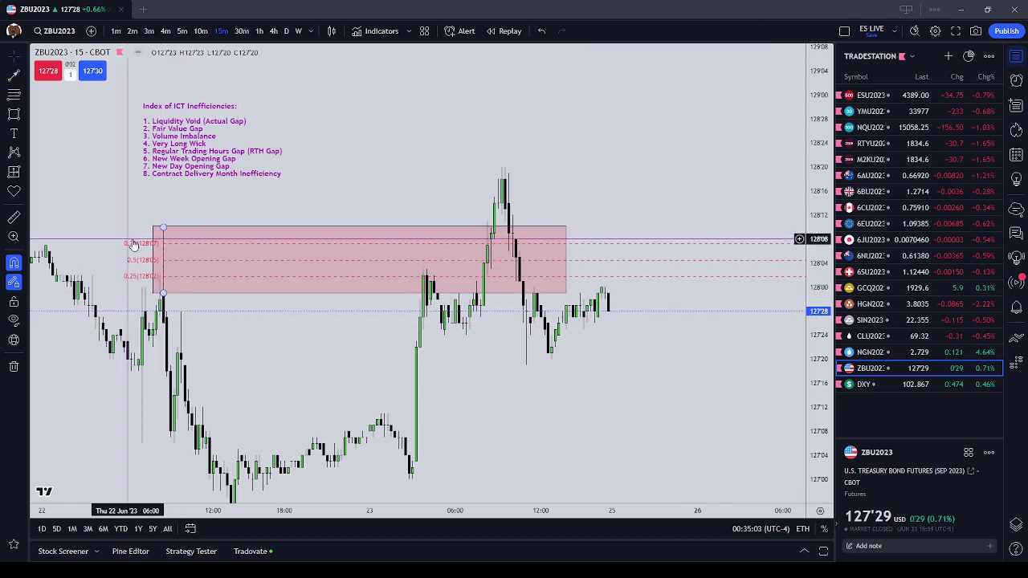
- Move the ICT inefficiencies index text slightly right and delete the Fibonacci levels from the wick
left_click_drag(150, 144, 196, 149)
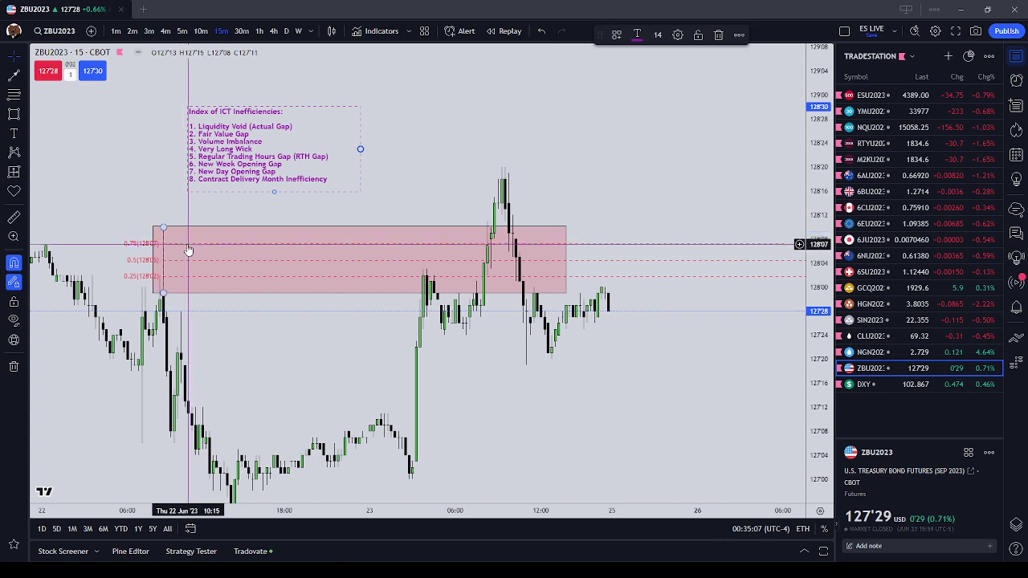
left_click(187, 245)
left_click(737, 37)
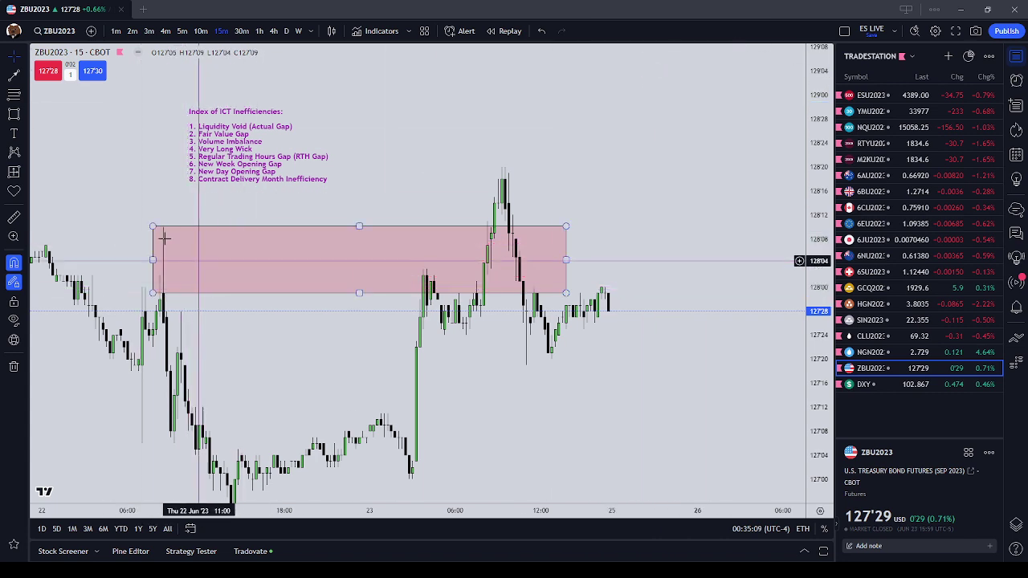
- With the magnet off, brush an ellipse around the first touch of the rectangle and arrows tracing the rally and the drop
left_click(25, 119)
left_click(56, 113)
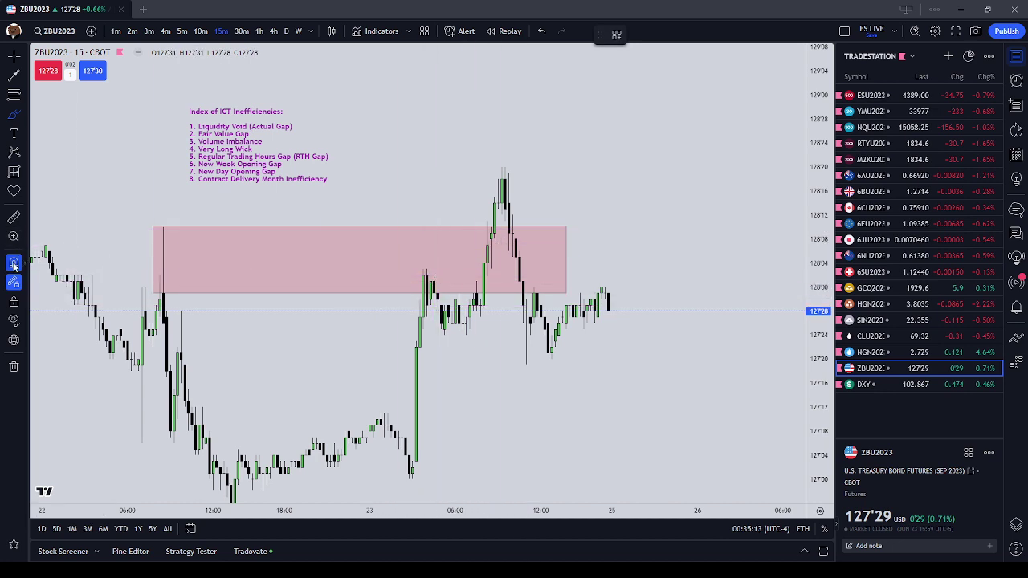
mouse_move(437, 282)
left_mouse_down()
mouse_move(404, 291)
mouse_move(429, 296)
mouse_move(490, 200)
mouse_move(523, 344)
mouse_move(514, 340)
left_mouse_up()
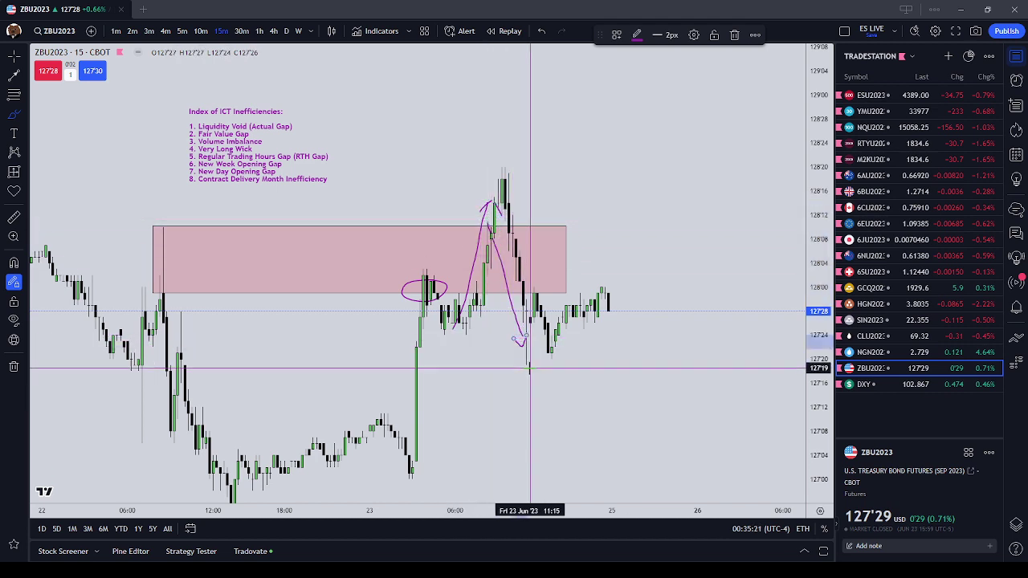
key("Escape")
left_click(484, 360)
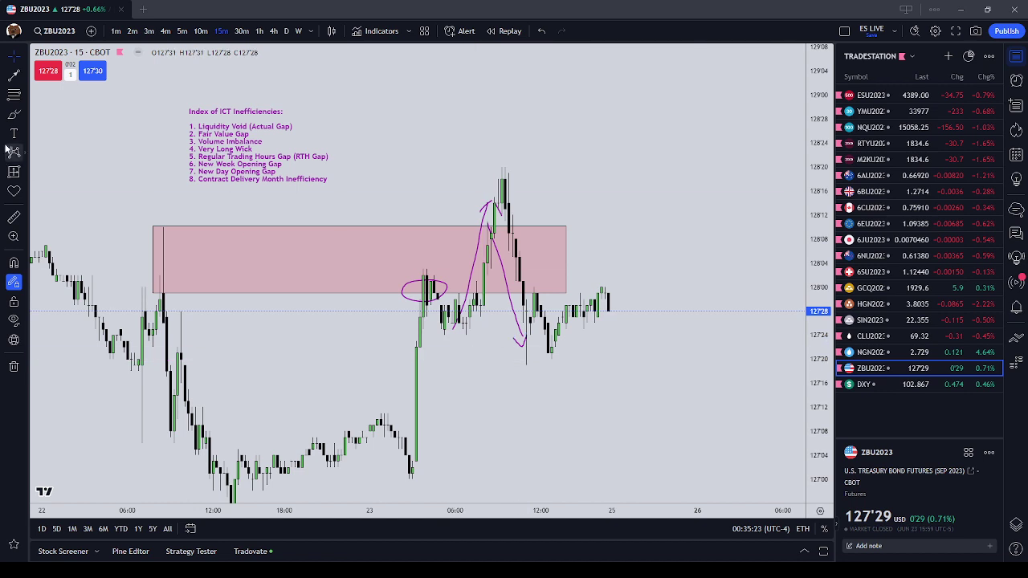
- Brush a circle around the 23 June retest, a line at the long wick's base, and an arrow down from the retest
mouse_move(536, 291)
left_mouse_down()
mouse_move(526, 294)
mouse_move(541, 305)
mouse_move(537, 291)
left_mouse_up()
left_click_drag(152, 293, 217, 295)
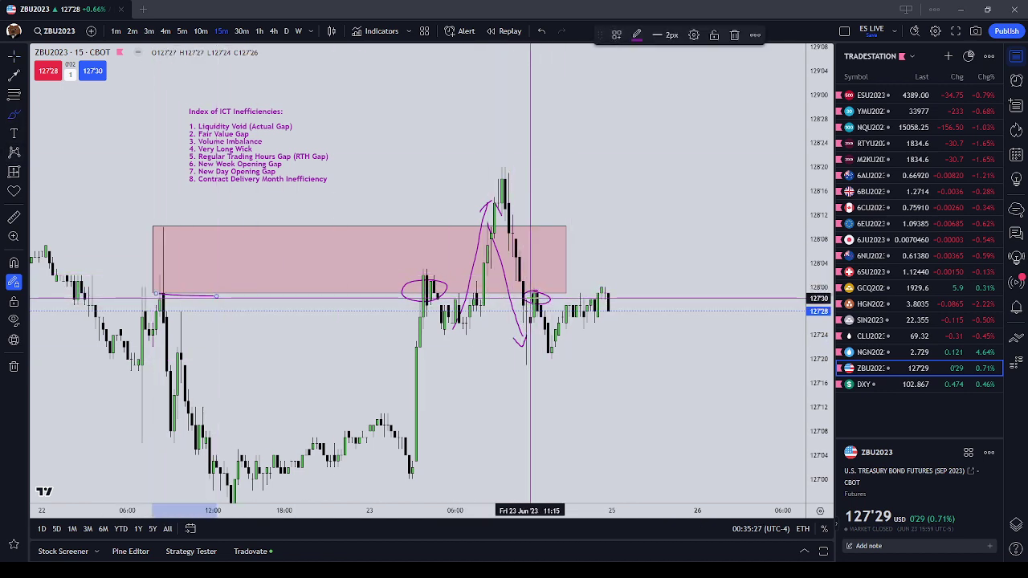
left_click_drag(548, 346, 562, 326)
key("Escape")
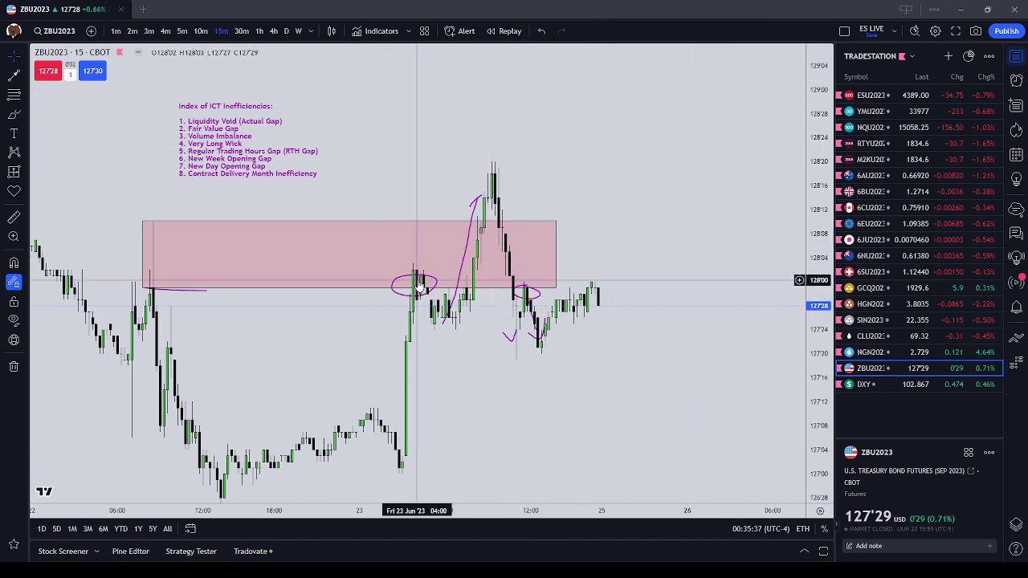
- Delete the brush ellipse around the first touch and the brushed arrow tracing the rally
left_click(441, 274)
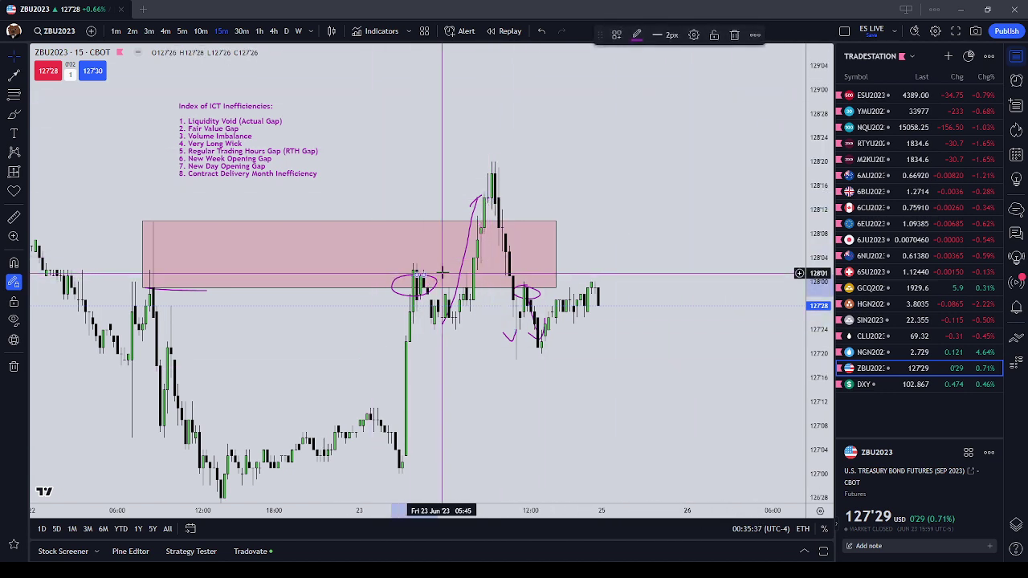
double_click(477, 203)
key("Escape")
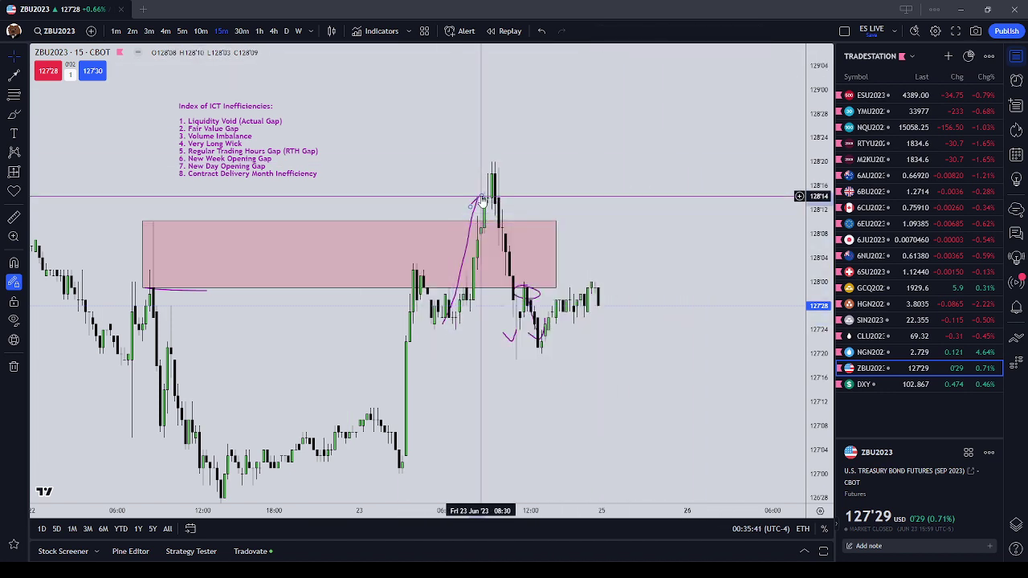
left_click_drag(721, 60, 698, 73)
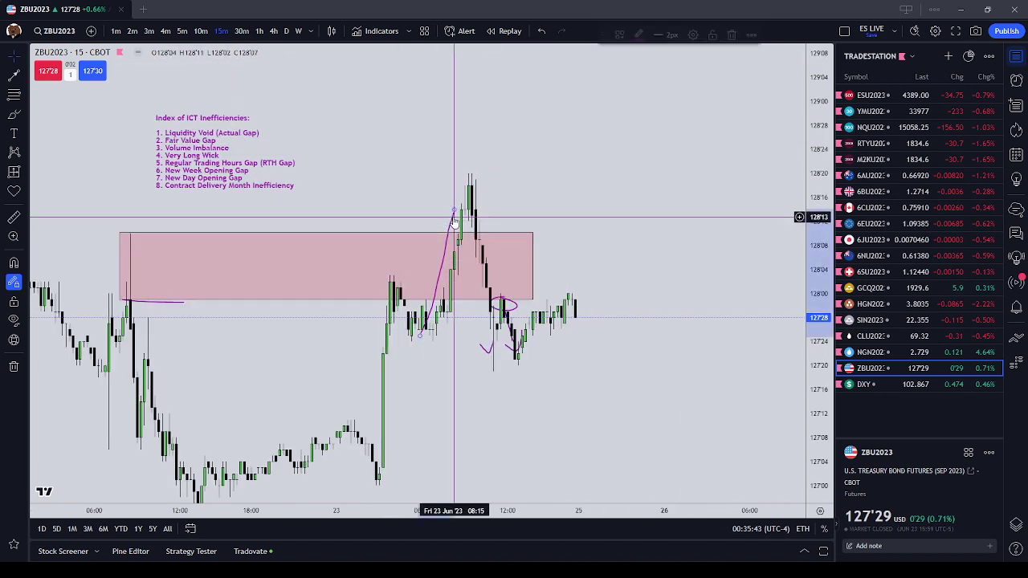
left_click(452, 218)
left_click(735, 34)
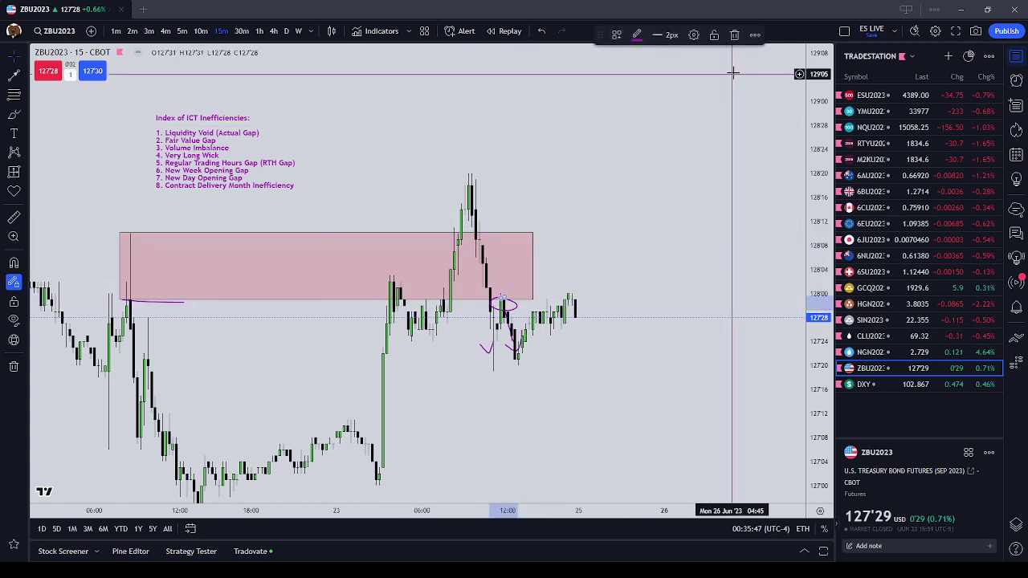
- Delete the remaining brush marks around the retest and decline, and the brushed line at the long wick's base
left_click(491, 349)
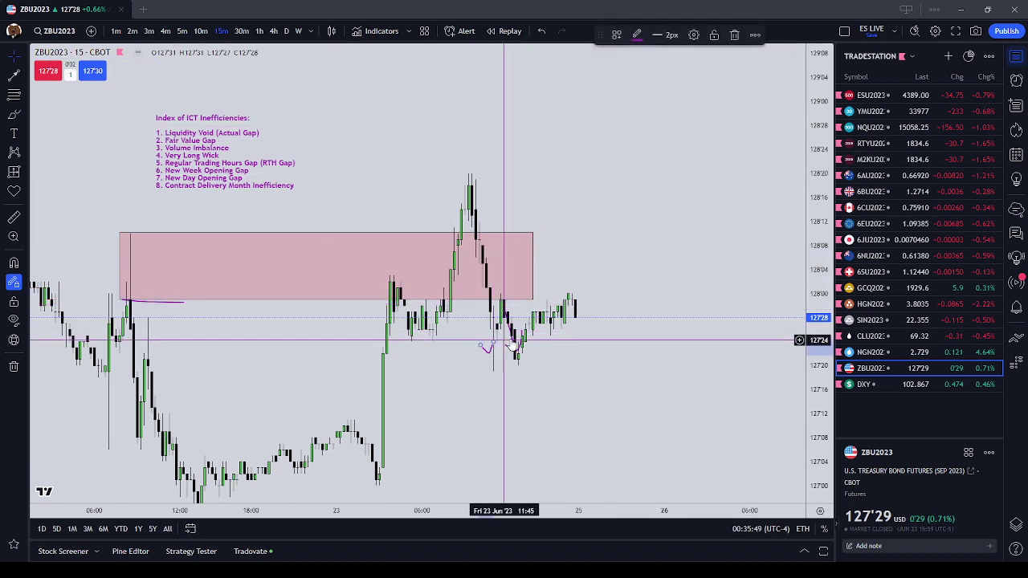
left_click(735, 34)
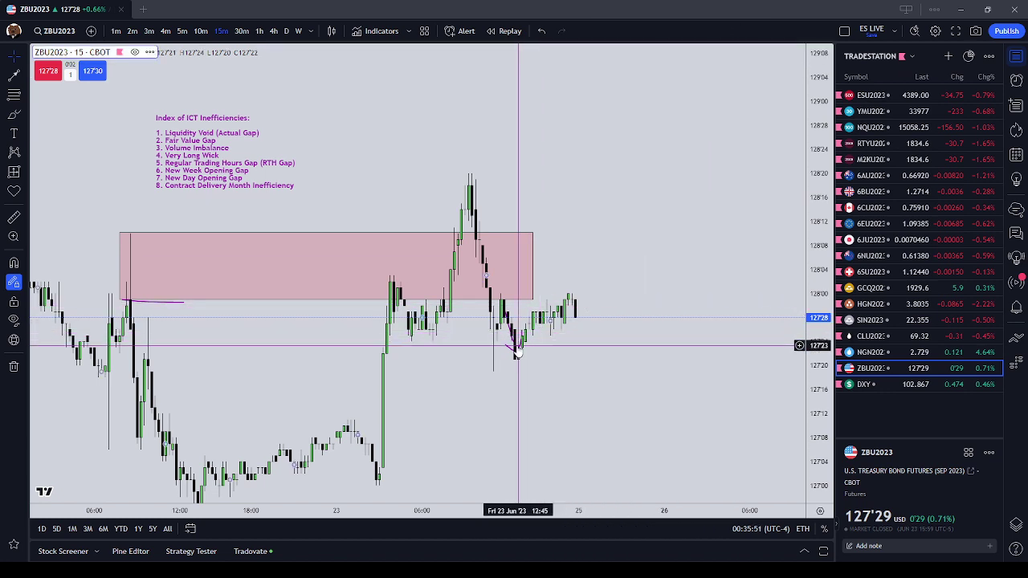
scroll(570, 312, "down", 3)
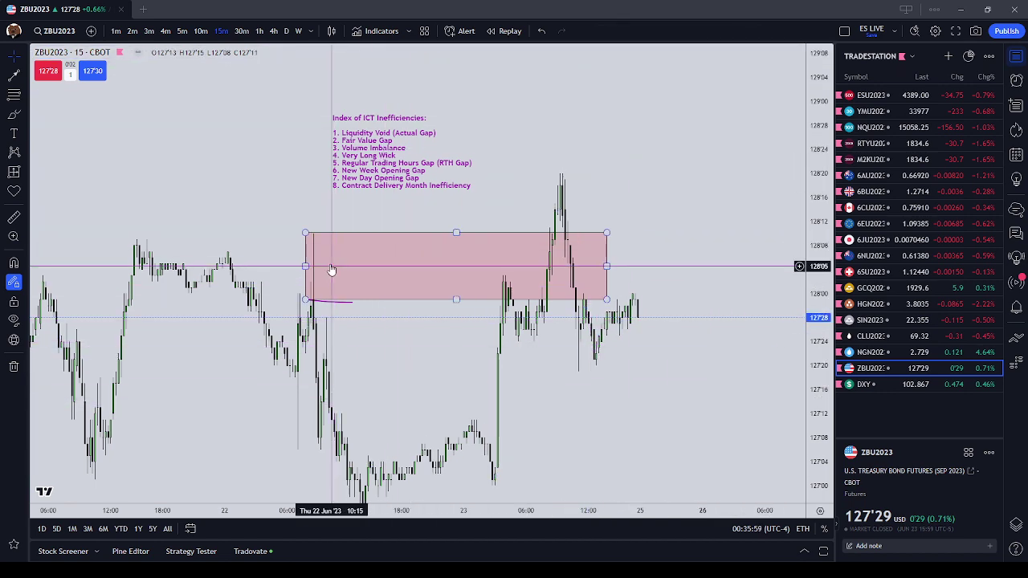
scroll(320, 308, "down", 1)
scroll(321, 308, "down", 1)
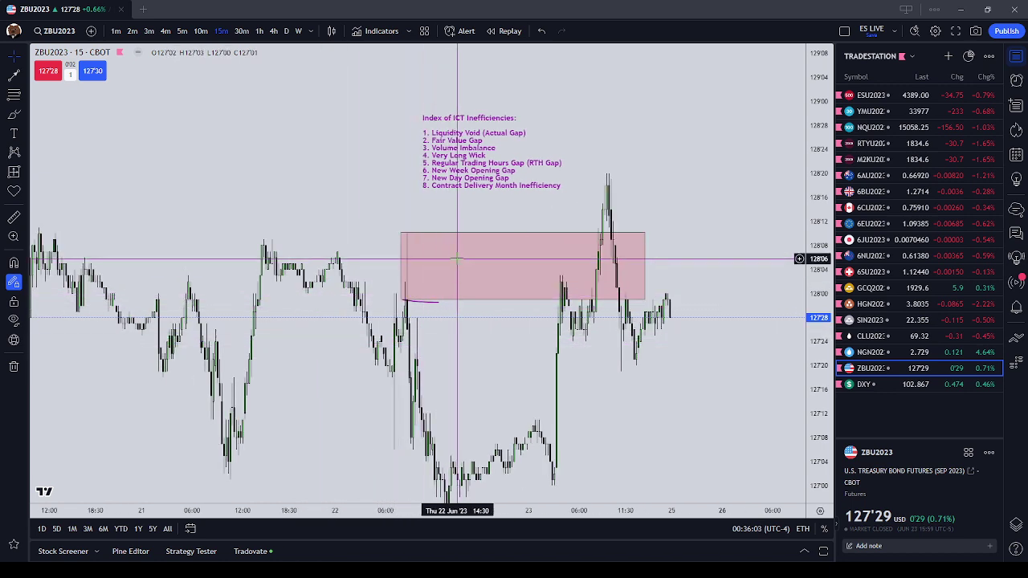
left_click(430, 303)
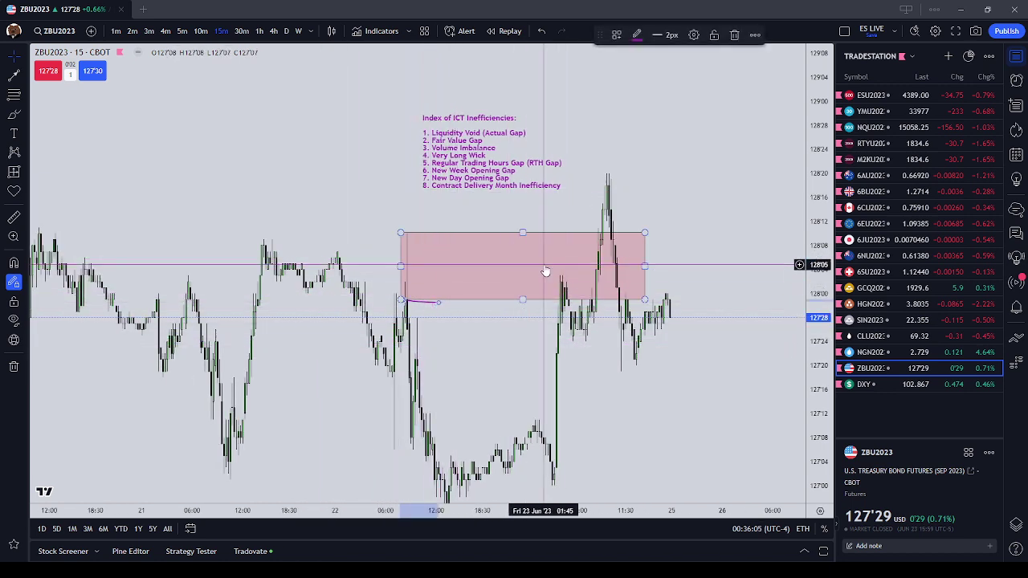
left_click(734, 35)
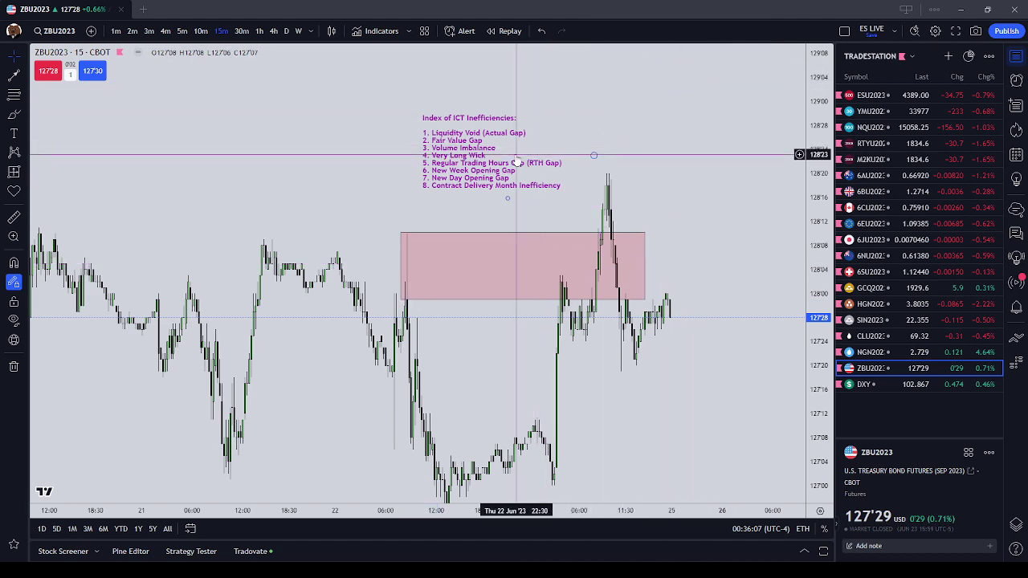
- Open the NQU2023 chart at the 23 June low marked by the small pink rectangle
left_click(888, 129)
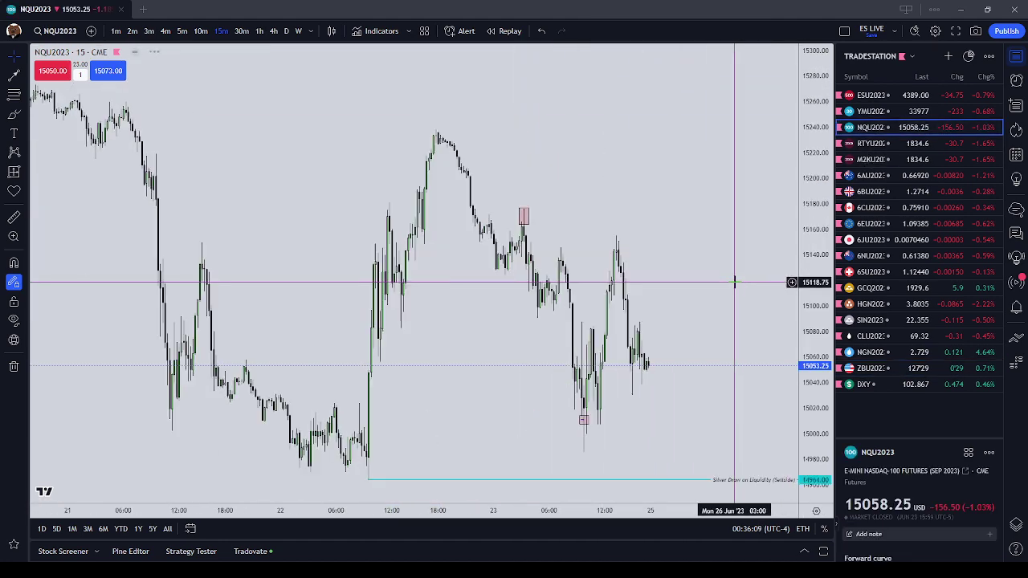
scroll(392, 283, "up", 2)
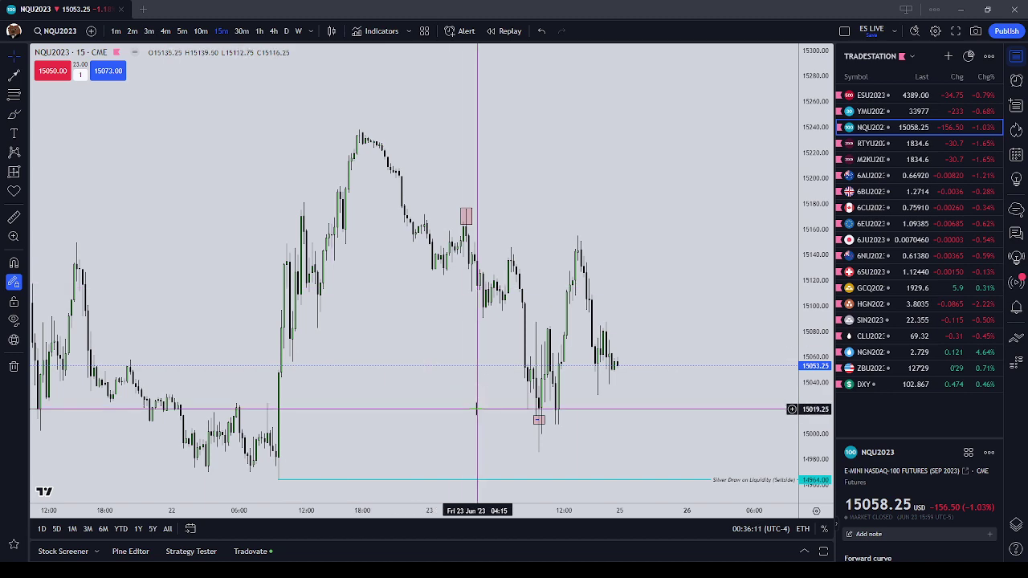
left_click_drag(475, 409, 437, 390)
scroll(723, 426, "up", 2)
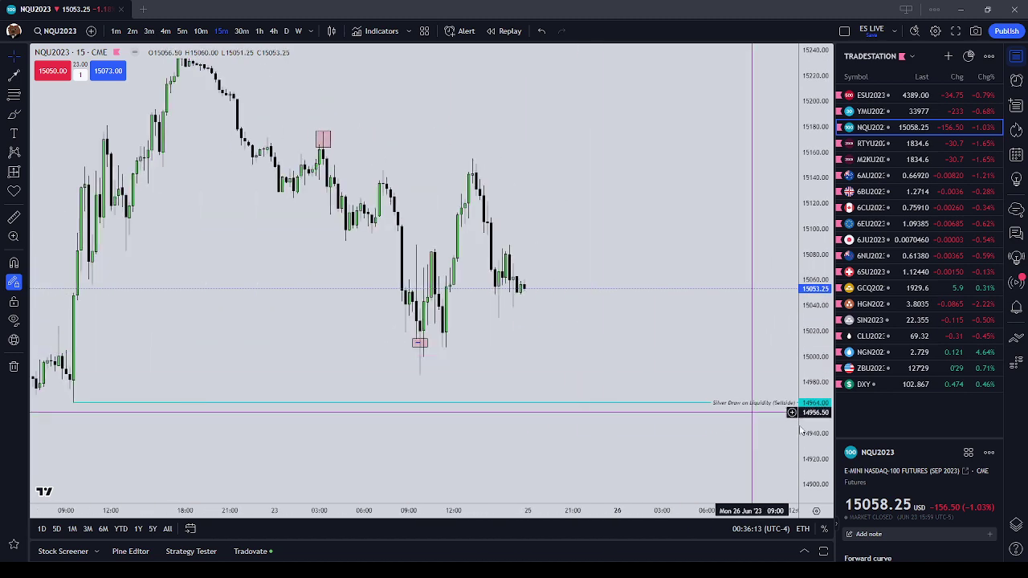
left_click_drag(823, 420, 822, 222)
scroll(669, 353, "up", 3)
left_click_drag(649, 390, 643, 295)
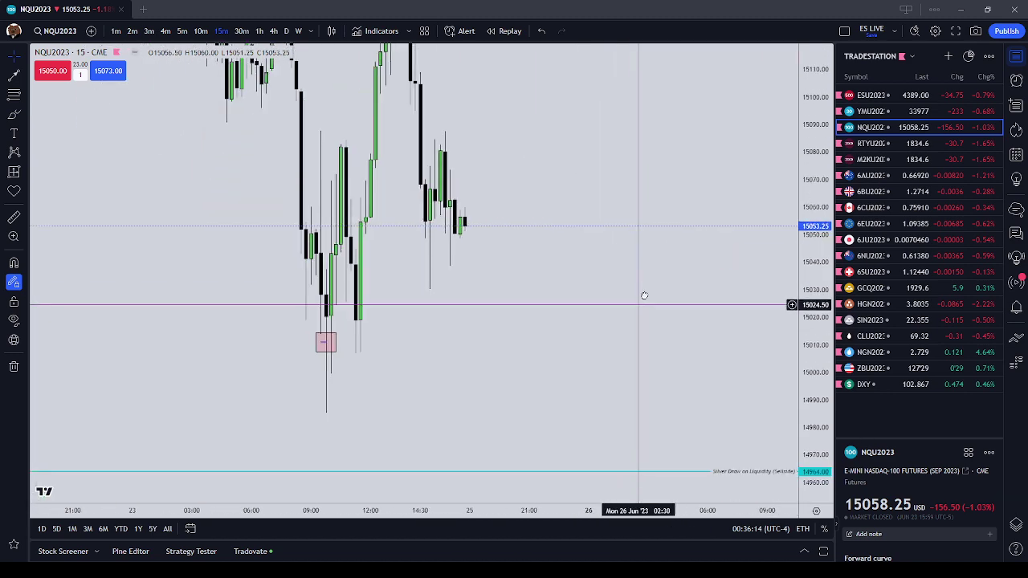
- Resize the small pink rectangle to fit the long lower wick, spanning 15020.00 down to 14987.25
left_click(332, 329)
left_click_drag(330, 322, 327, 305)
left_click_drag(326, 341, 327, 396)
left_click(374, 388)
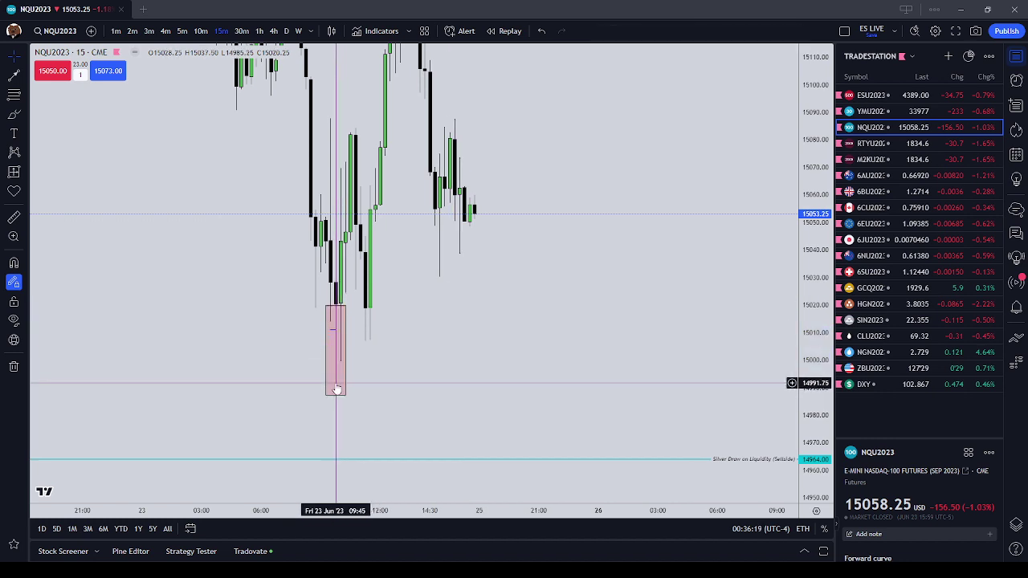
left_click(338, 351)
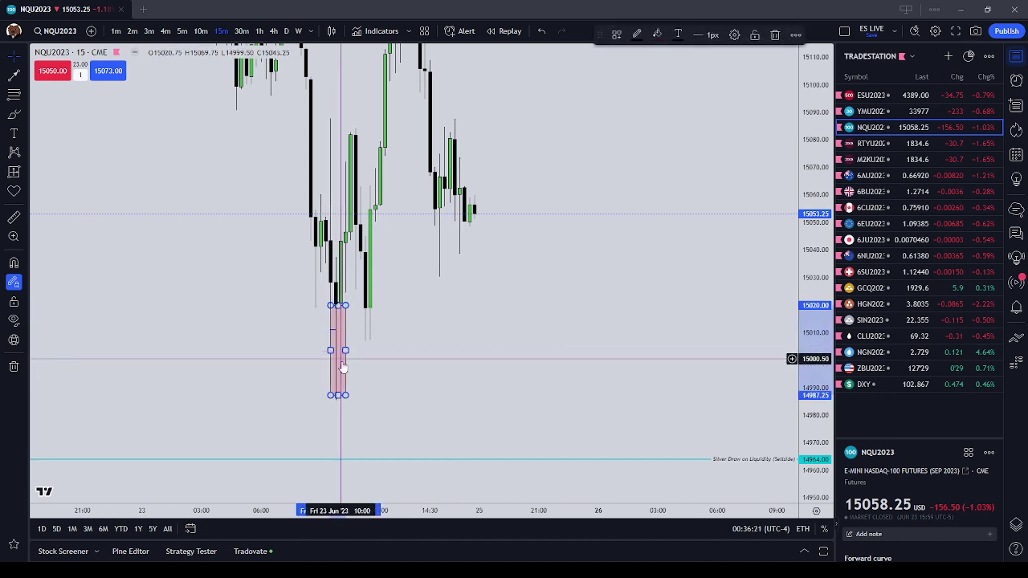
left_click(367, 391)
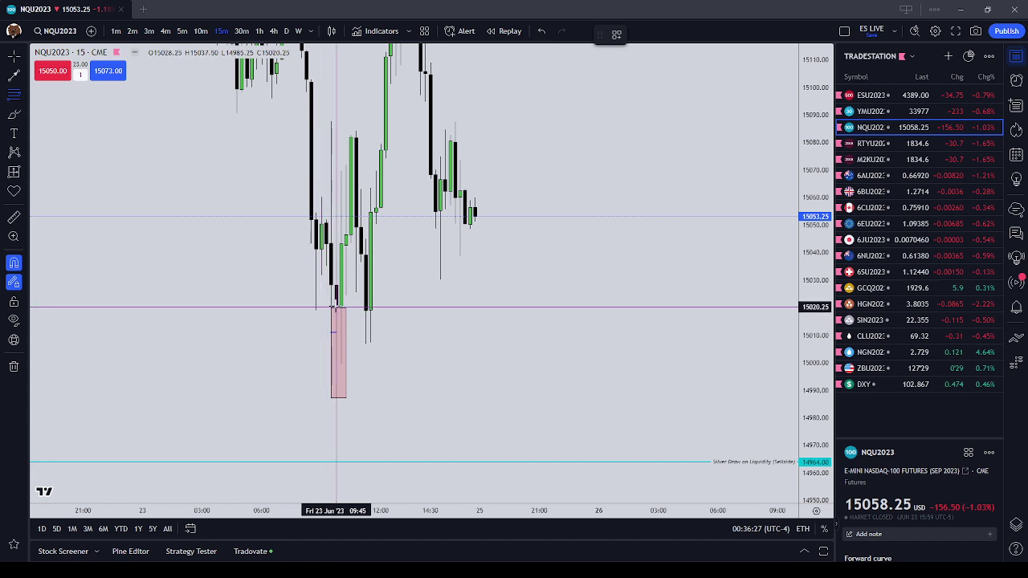
- Place Fibonacci 0.25, 0.5 and 0.75 levels on the lower wick from 15020.25 to 14985.25, and delete the rectangle covering it
left_click(336, 308)
left_click(334, 406)
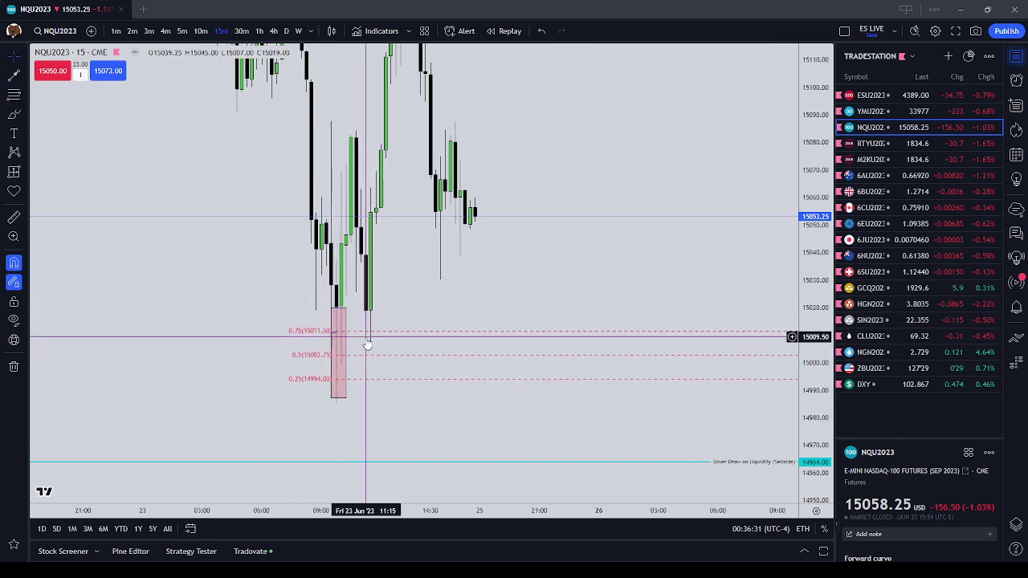
left_click(340, 333)
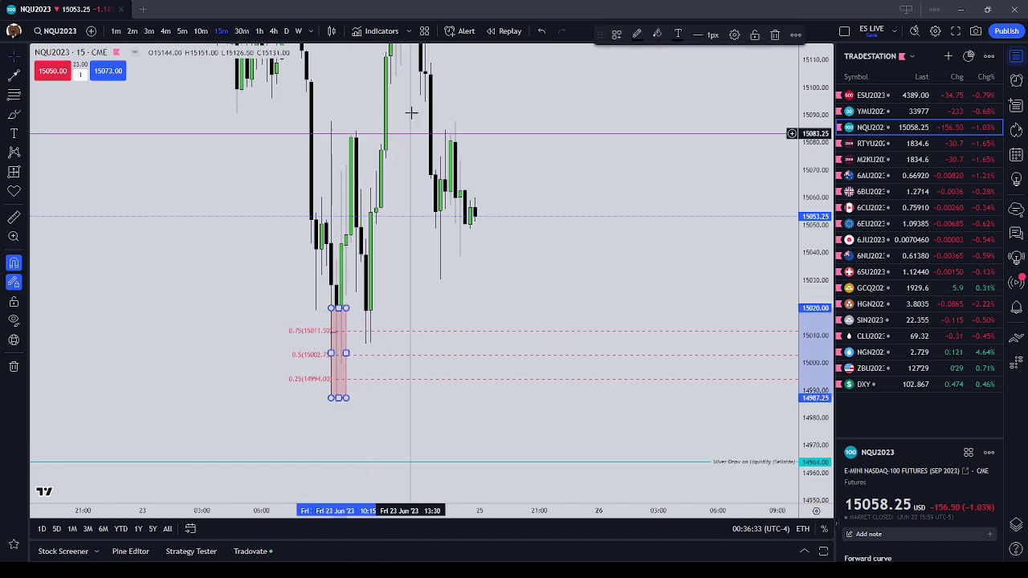
left_click(775, 34)
left_click_drag(527, 231, 573, 253)
scroll(570, 254, "up", 2)
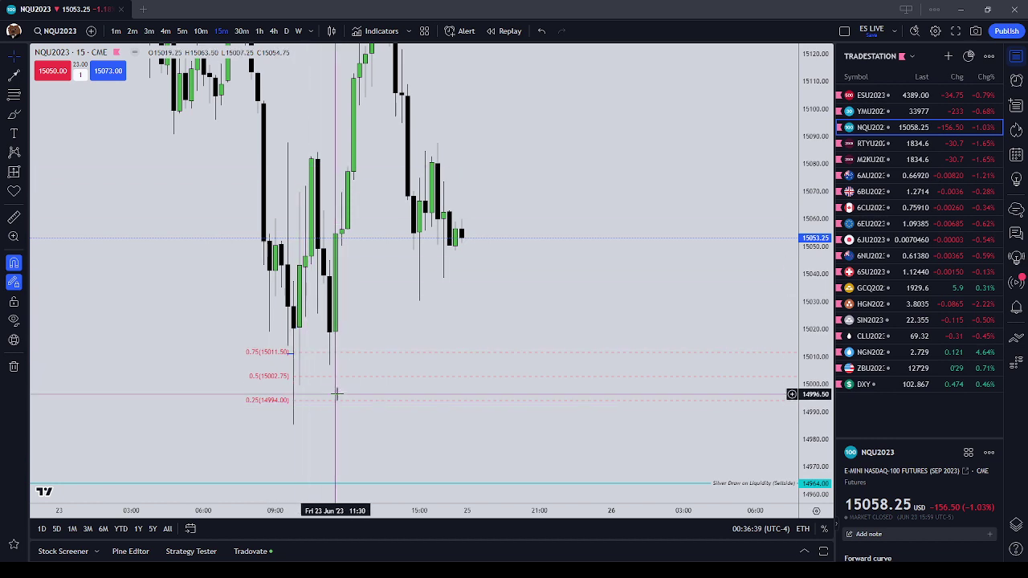
left_click(294, 330)
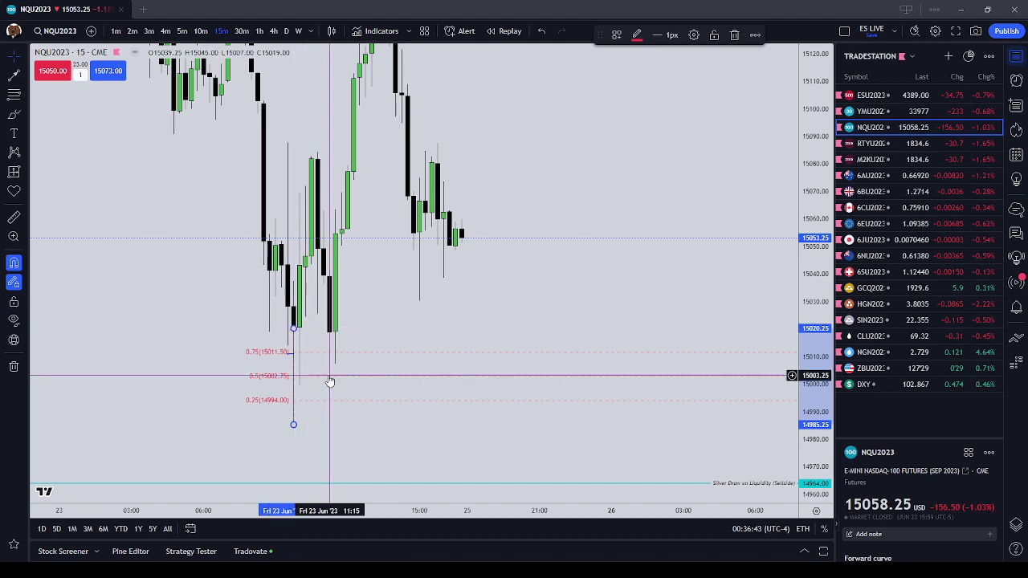
- Draw a rectangle over the long lower wick of early afternoon 22 June, about 15082 to 15109, extended to about 07:00 on 23 June
left_click_drag(334, 312, 380, 373)
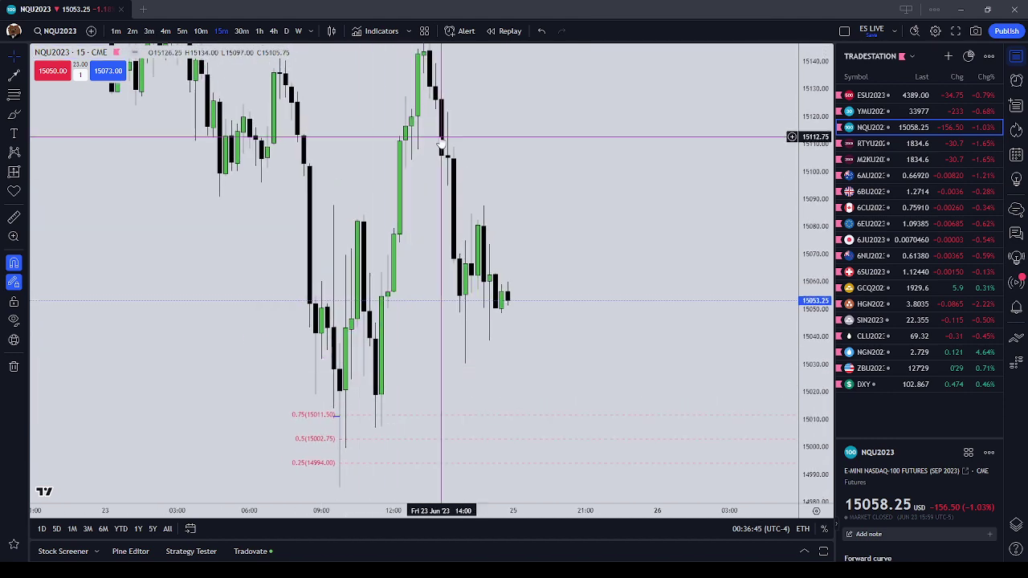
left_click_drag(498, 88, 539, 224)
scroll(550, 239, "down", 4)
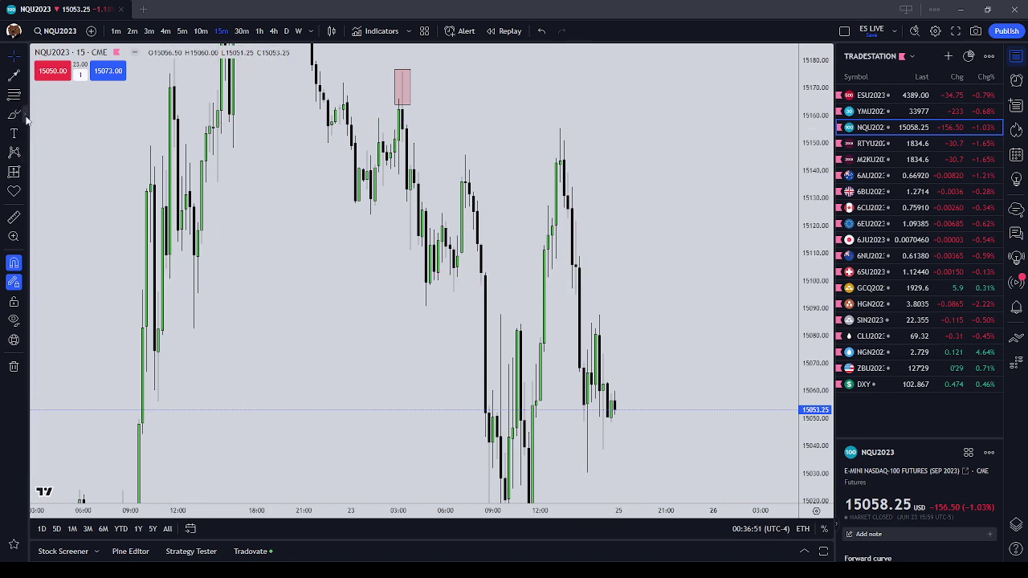
left_click(26, 118)
left_click(72, 158)
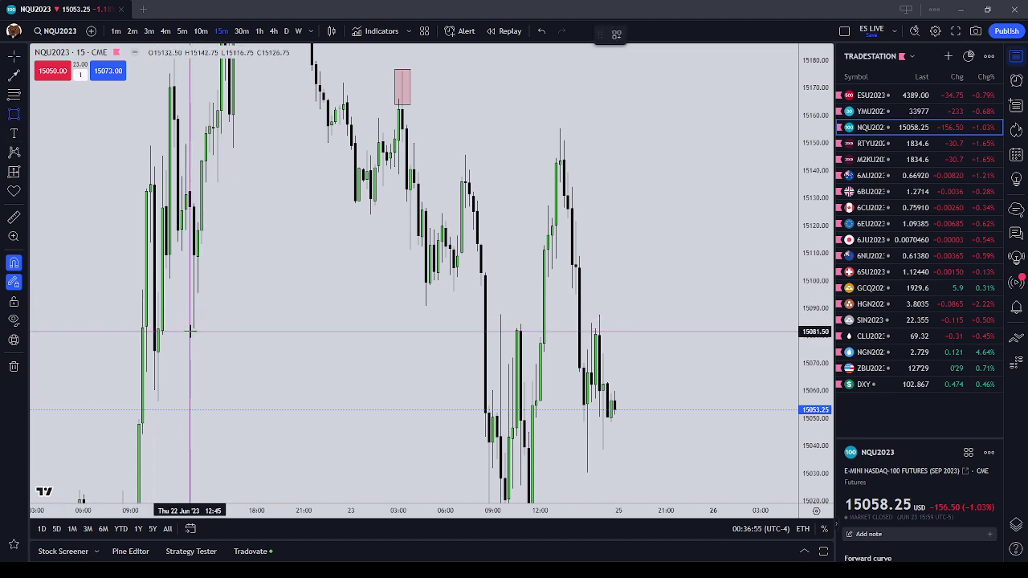
left_click_drag(194, 330, 196, 257)
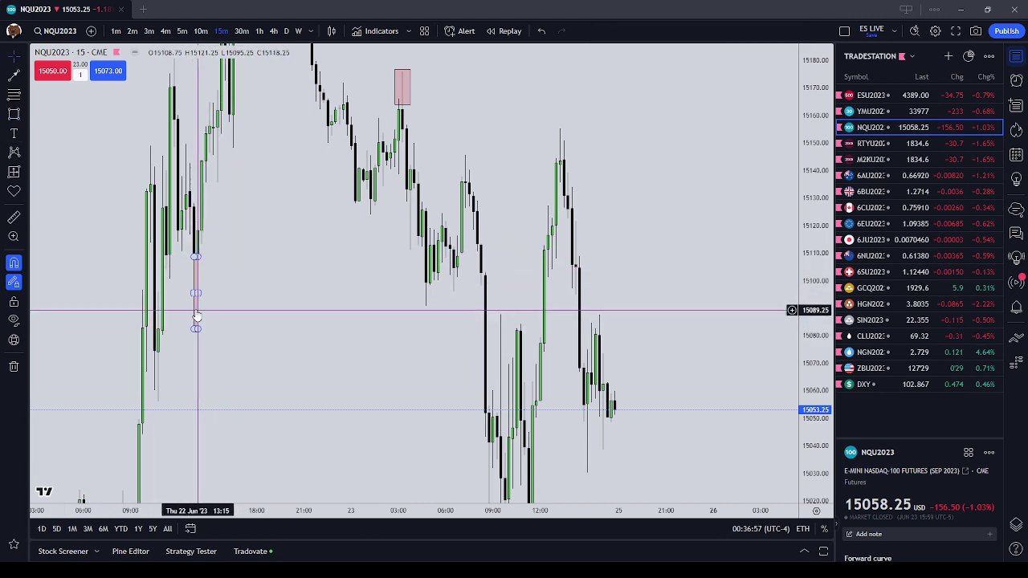
left_click_drag(196, 293, 466, 293)
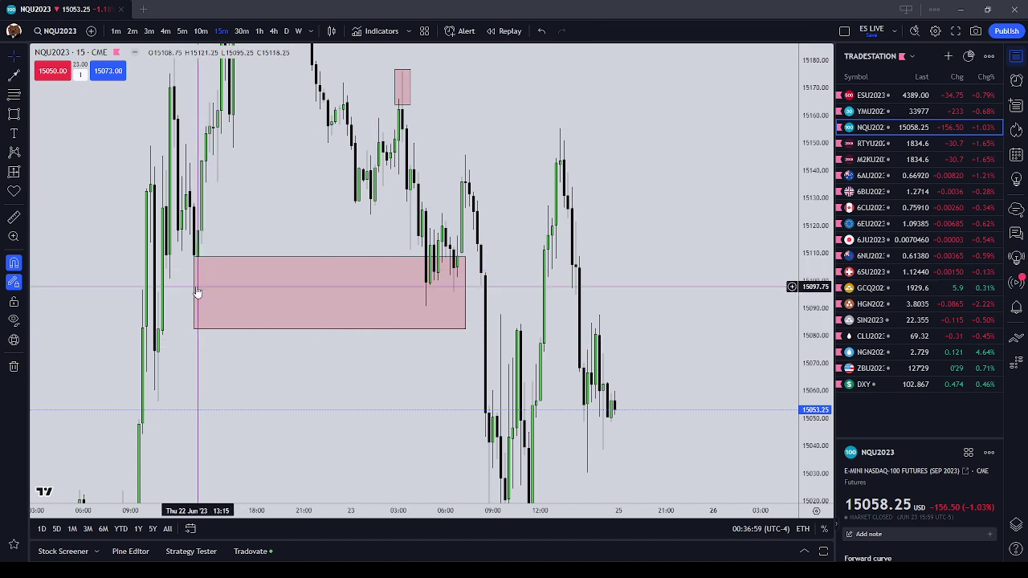
- Extend the rectangle's start back to 12:15 on 22 June, and remove all drawings from the NQU2023 chart
left_click_drag(194, 293, 182, 294)
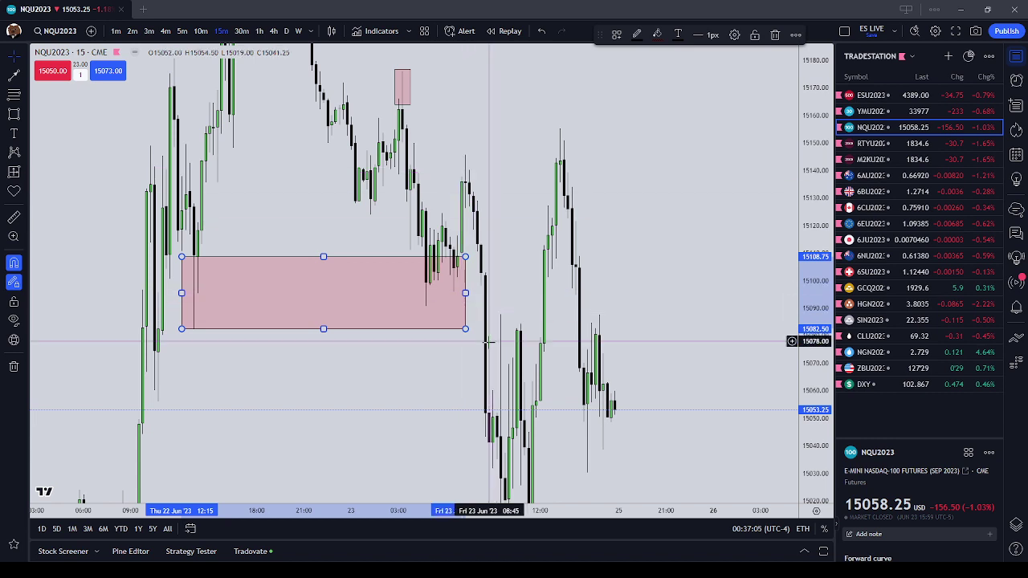
left_click_drag(512, 330, 504, 228)
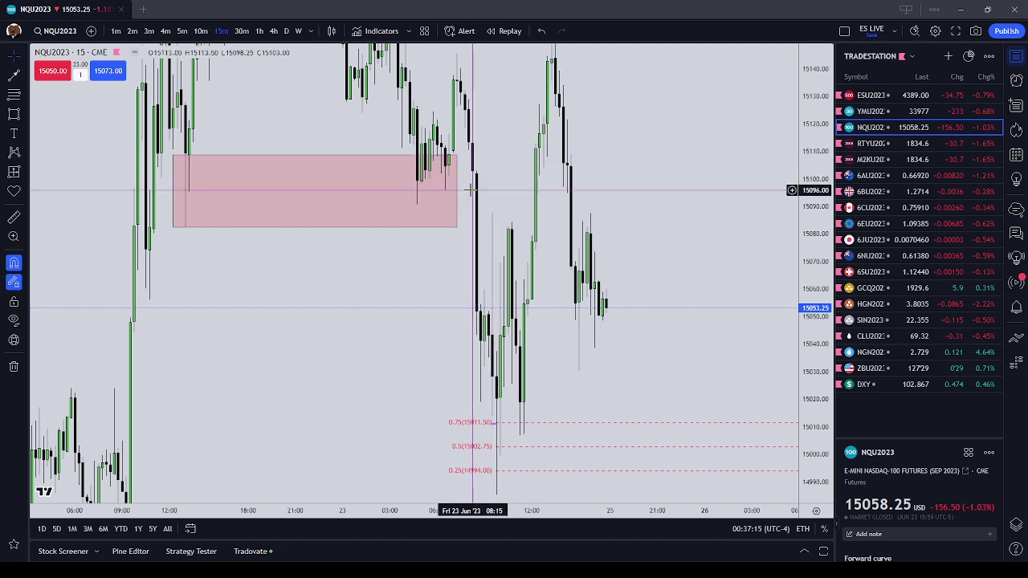
scroll(474, 193, "down", 3)
right_click(673, 183)
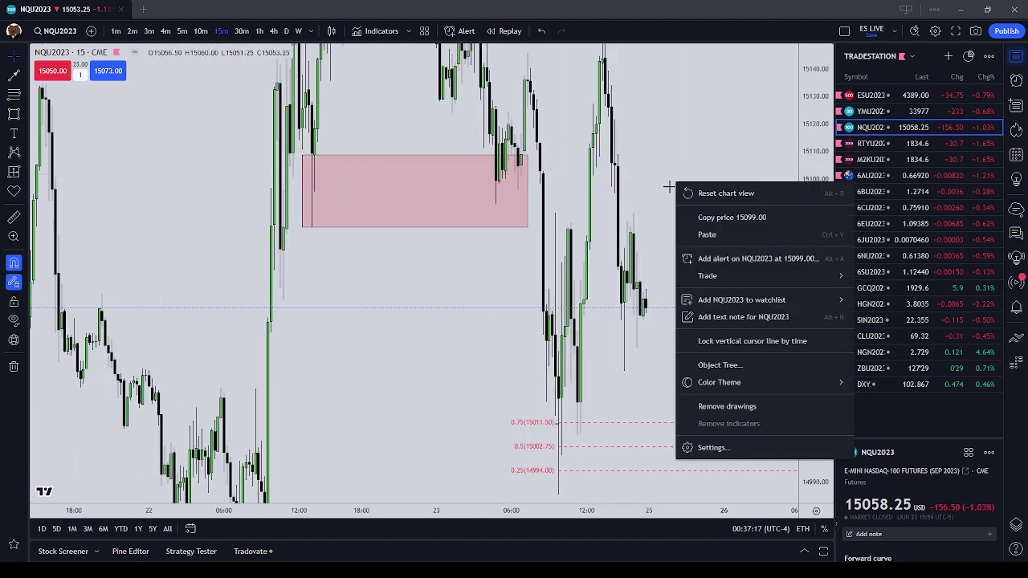
left_click(741, 408)
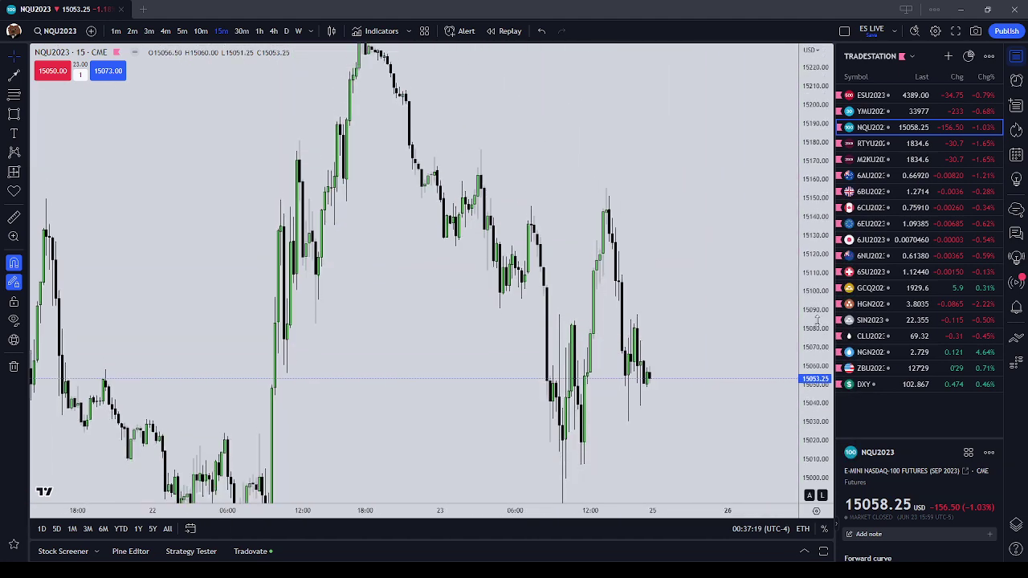
- Add a text note above the 23 June candles using the "Glossary of ICT Inefficiencies" template
left_click(13, 134)
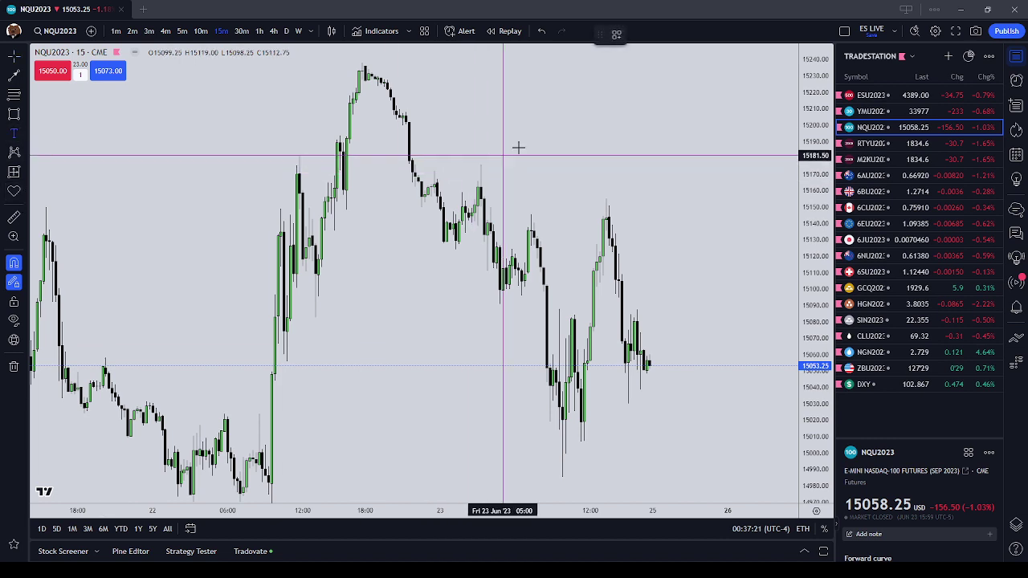
left_click(520, 148)
left_click(470, 437)
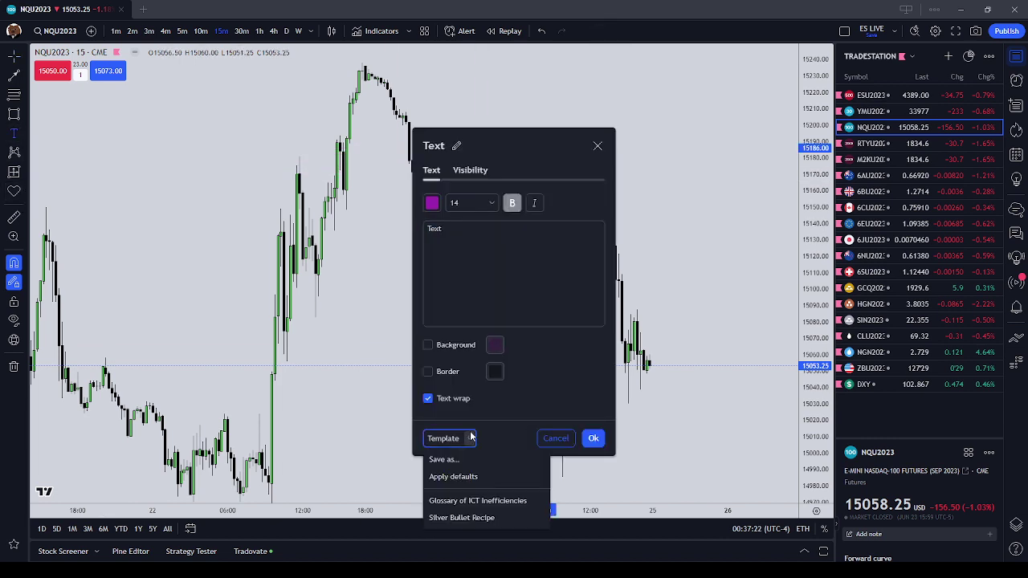
left_click(500, 499)
left_click(593, 438)
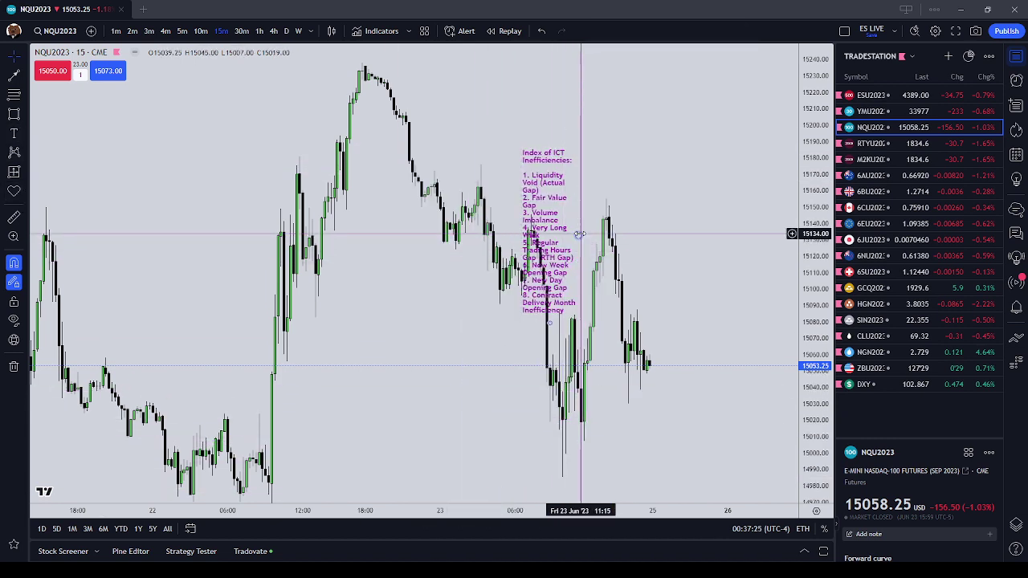
- Widen the Index of ICT Inefficiencies note so its entries fit on fewer lines, and move it above the 23 June candles
left_click_drag(580, 234, 661, 223)
left_click_drag(608, 195, 602, 146)
left_click(452, 297)
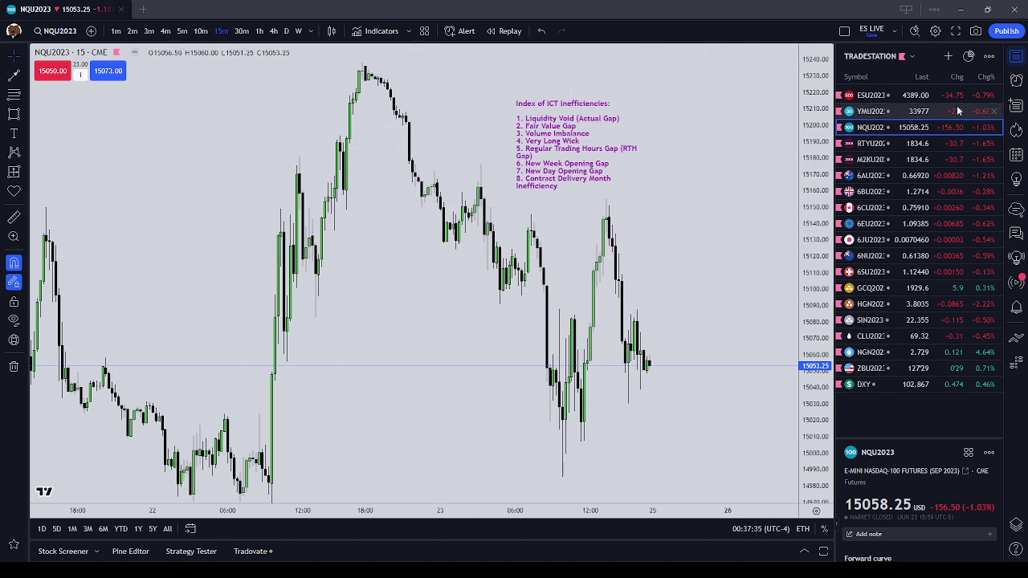
- Switch the chart session to regular trading hours and move the inefficiencies note into the empty space above the 22 June candles
left_click(790, 530)
left_click(801, 531)
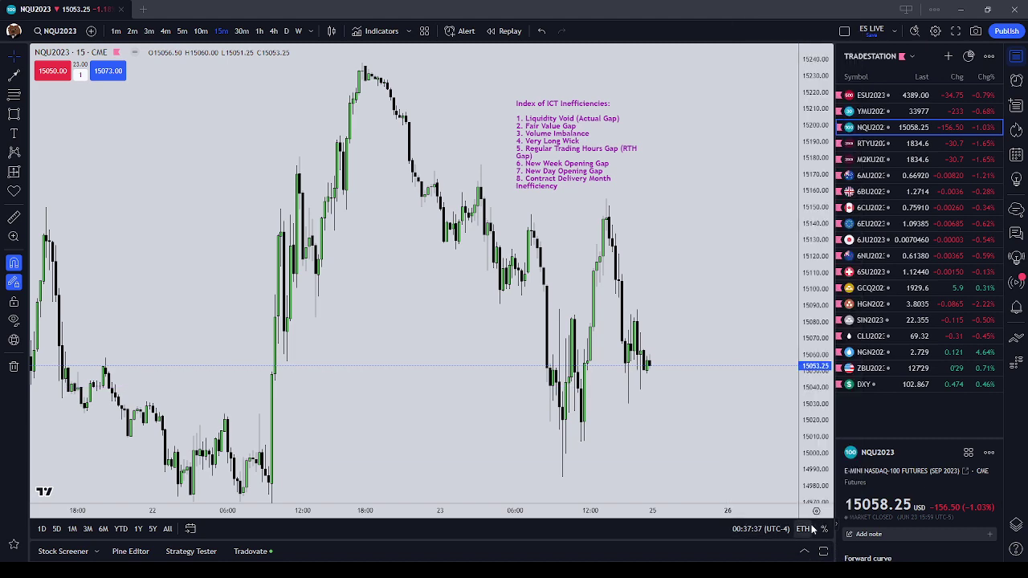
left_click(815, 511)
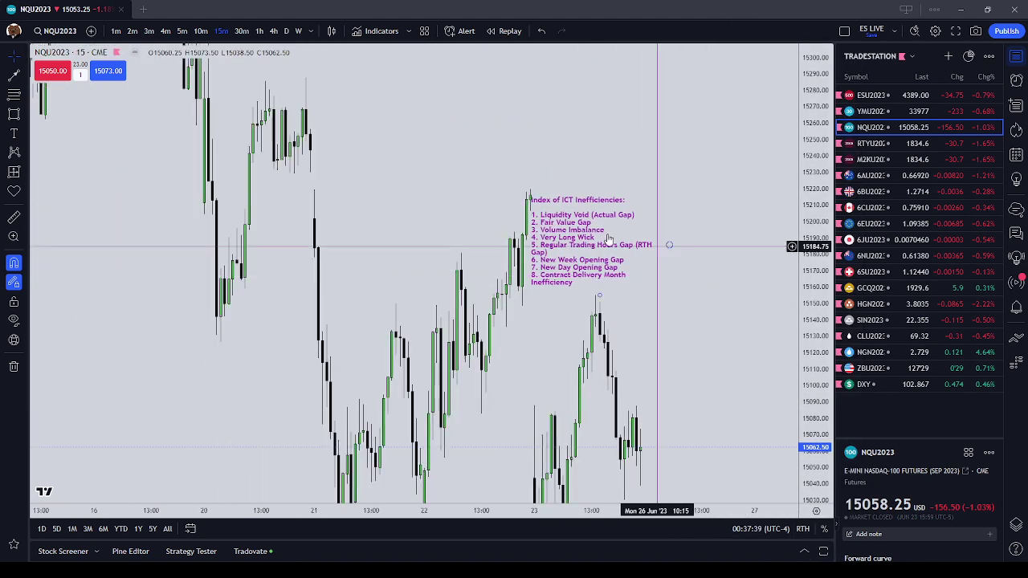
left_click_drag(530, 153, 528, 135)
left_click(621, 292)
scroll(691, 265, "up", 2)
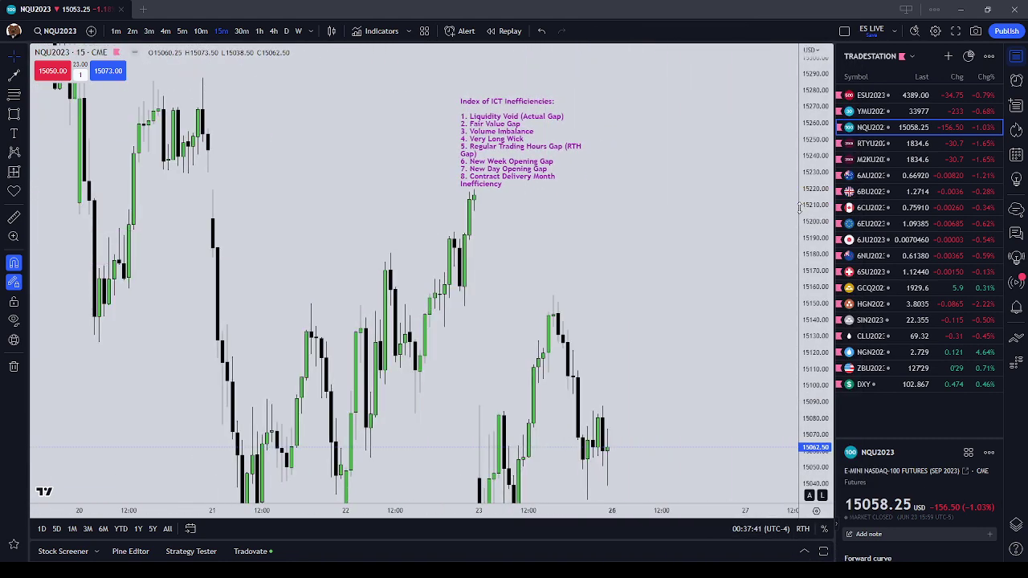
left_click_drag(800, 208, 800, 312)
left_click_drag(484, 179, 450, 125)
left_click(571, 248)
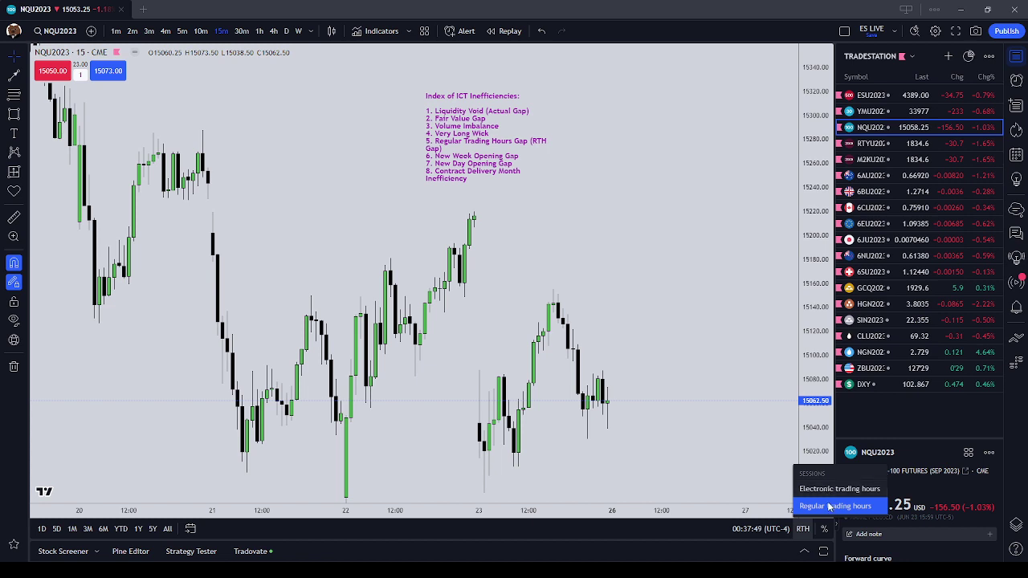
left_click(829, 506)
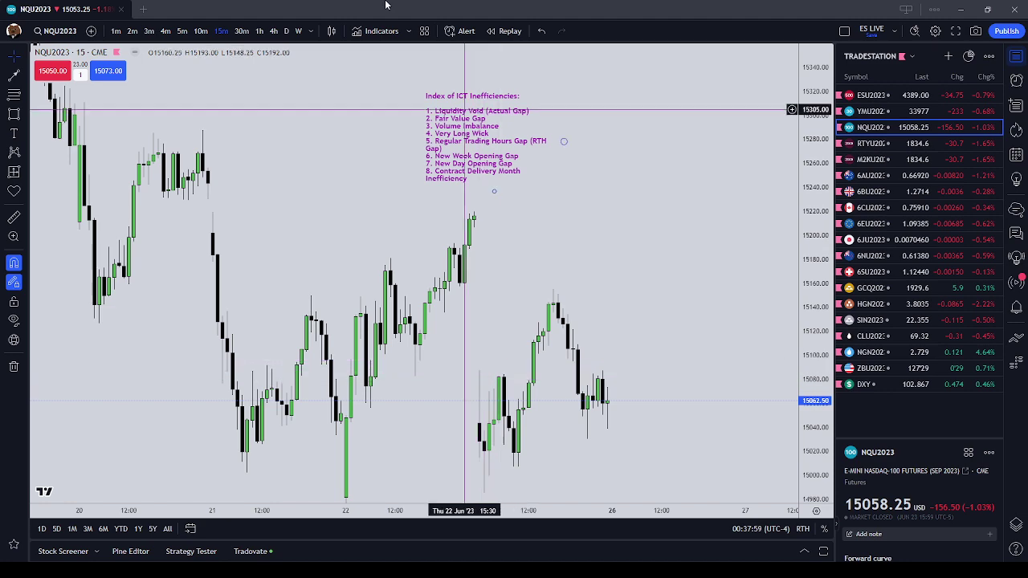
- View the ESU2023, ZBU2023, DXY and CLU2023 charts in turn to compare their session opening gaps
left_click(891, 96)
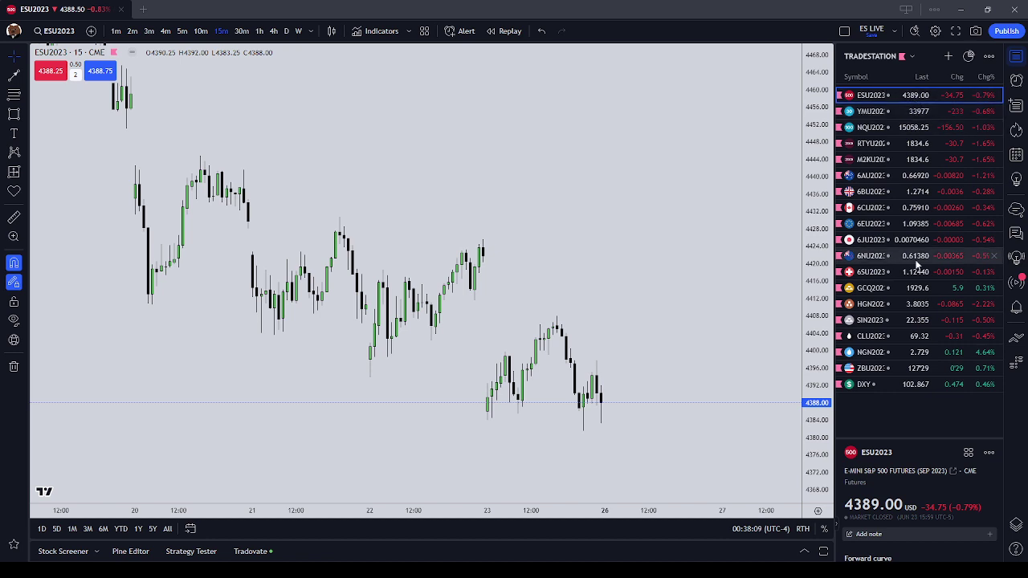
left_click(898, 369)
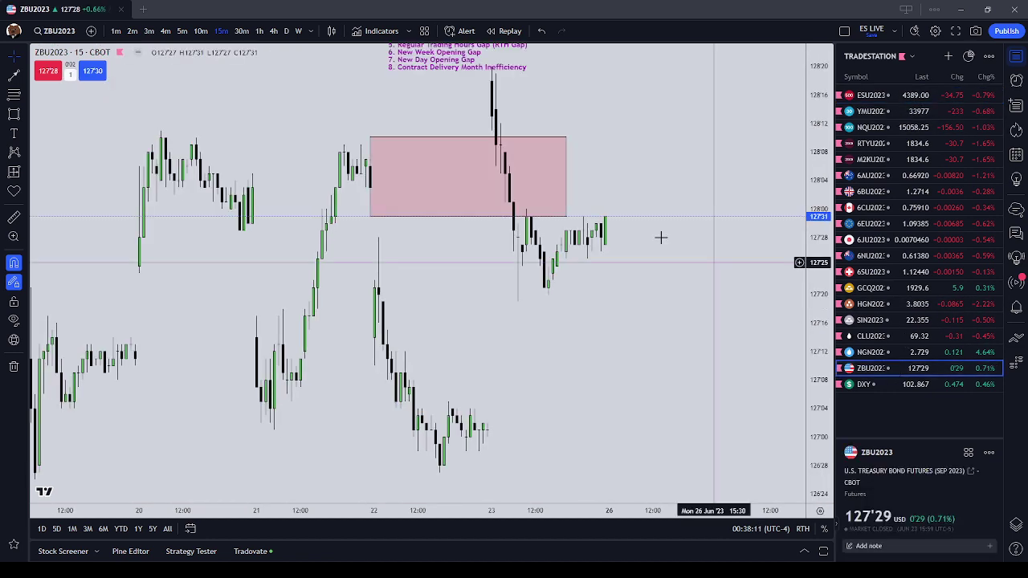
key("Down")
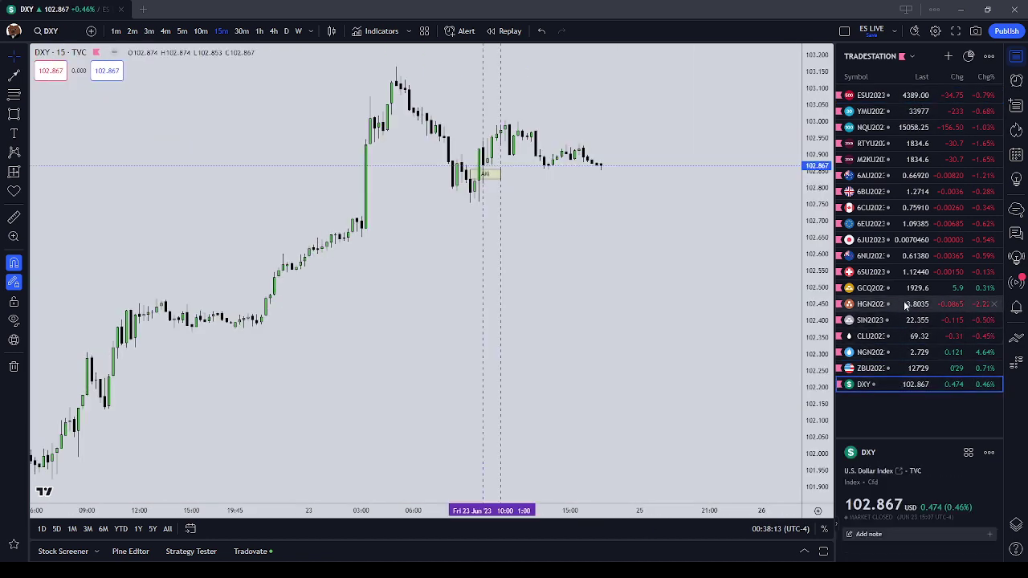
left_click(899, 343)
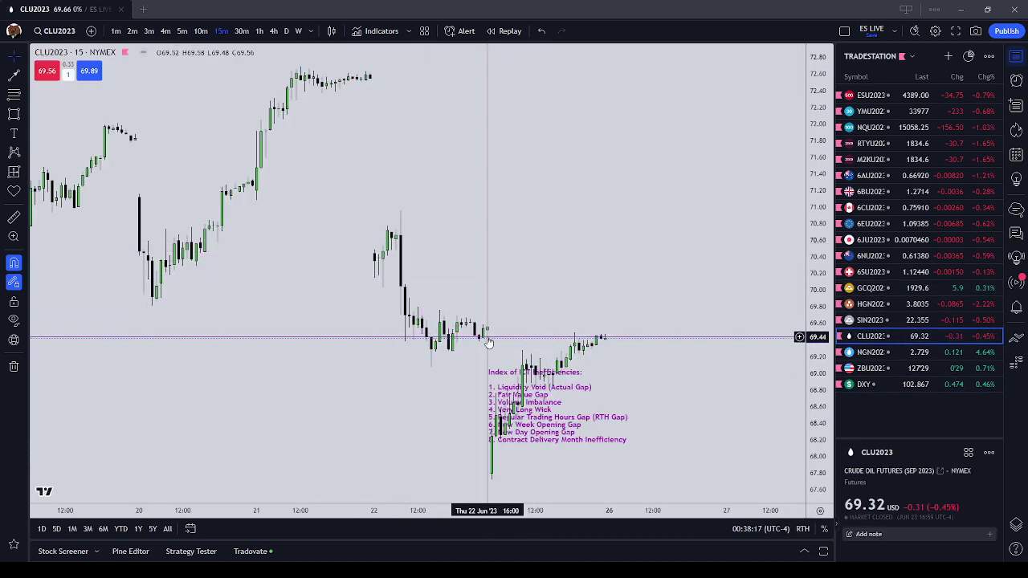
- Open the NGN2023 chart and delete the blue price-and-date range measurement over the 23 June rally
left_click(874, 356)
left_click_drag(587, 179, 594, 244)
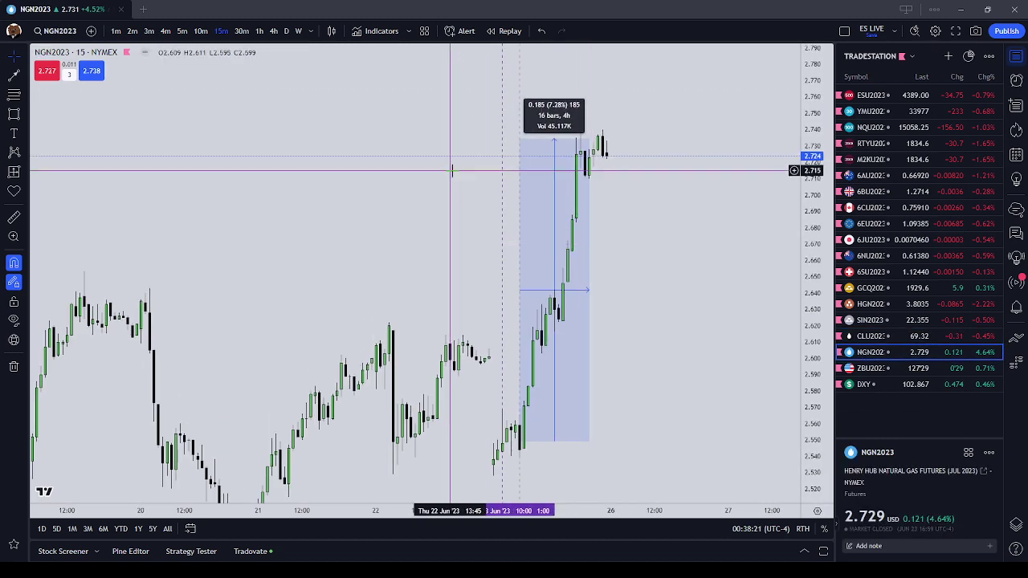
scroll(452, 170, "down", 5)
left_click(681, 292)
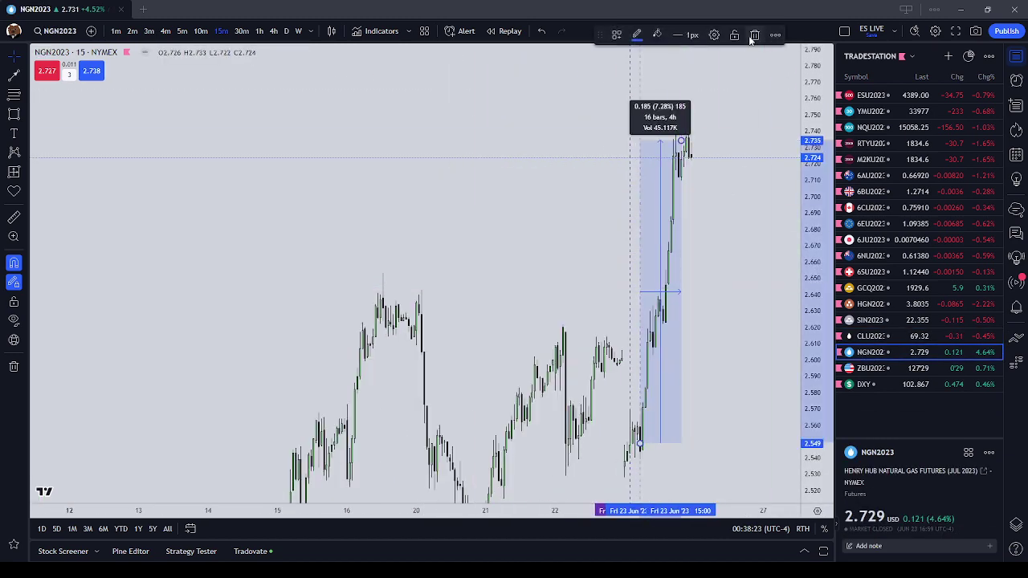
left_click(752, 36)
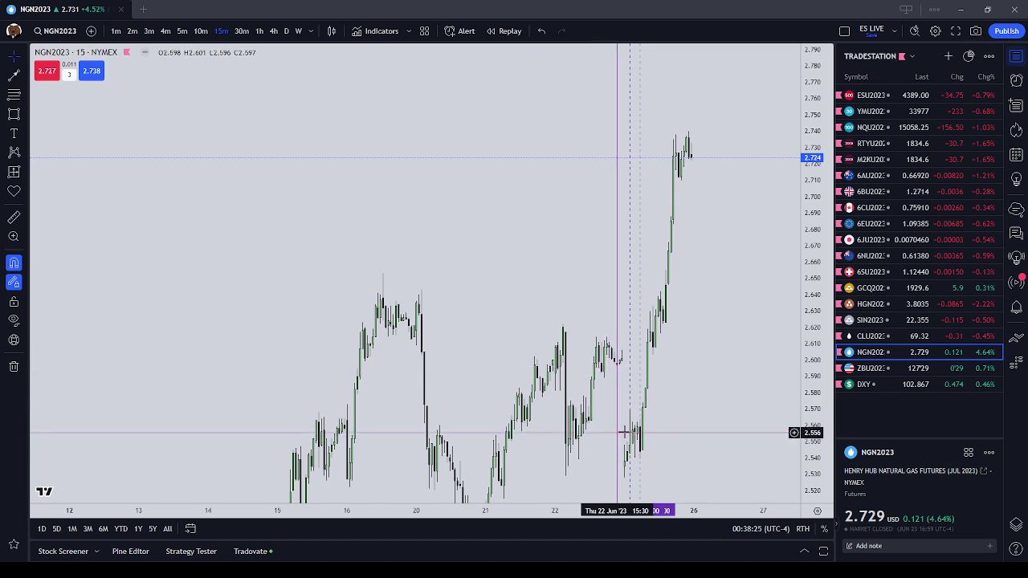
left_click_drag(624, 432, 546, 358)
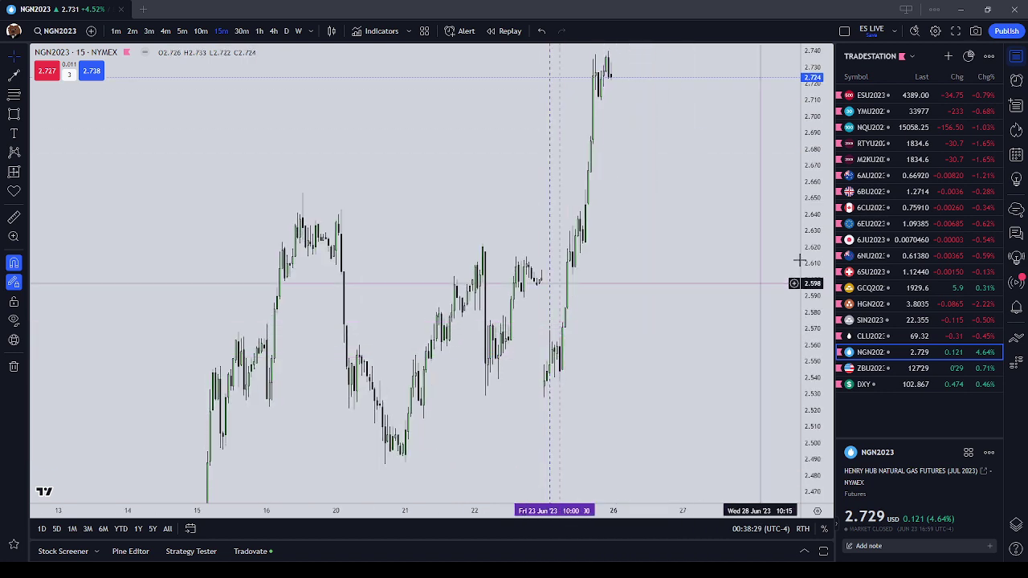
- Open the 6EU2023 chart and, with the magnet off, brush a circle around the 22 June high near 1.1035
left_click(906, 226)
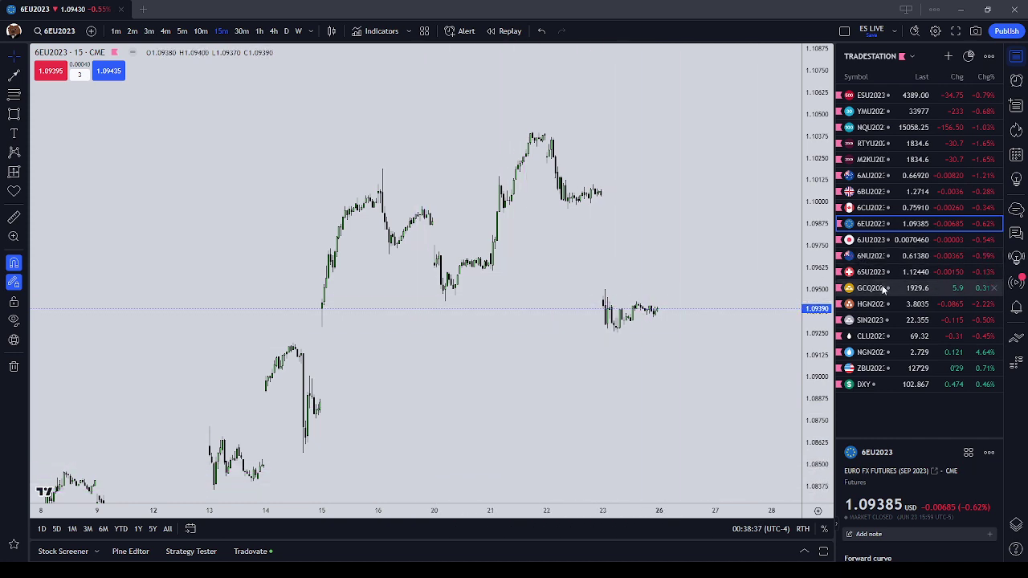
scroll(604, 161, "up", 3)
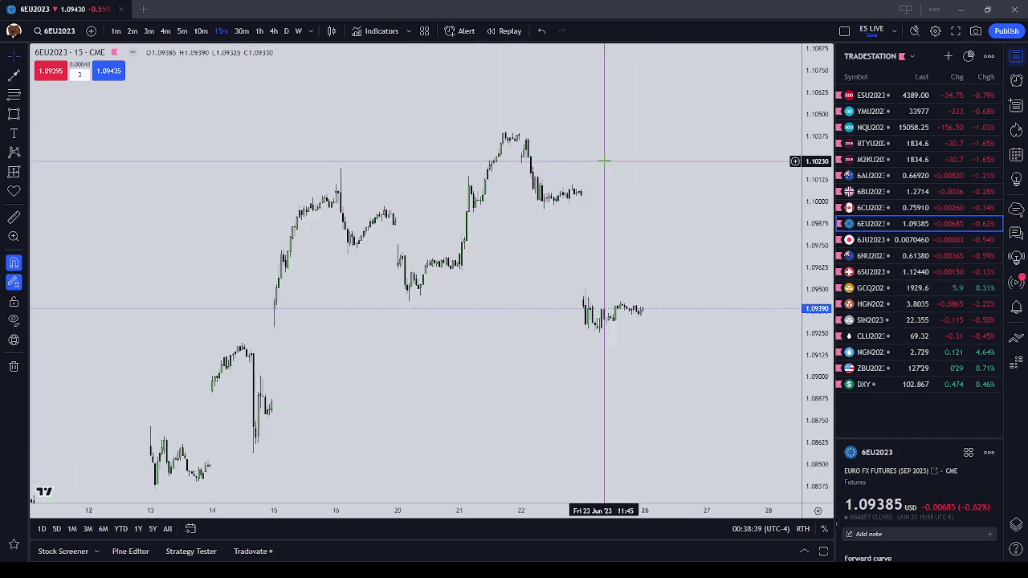
scroll(619, 292, "up", 5)
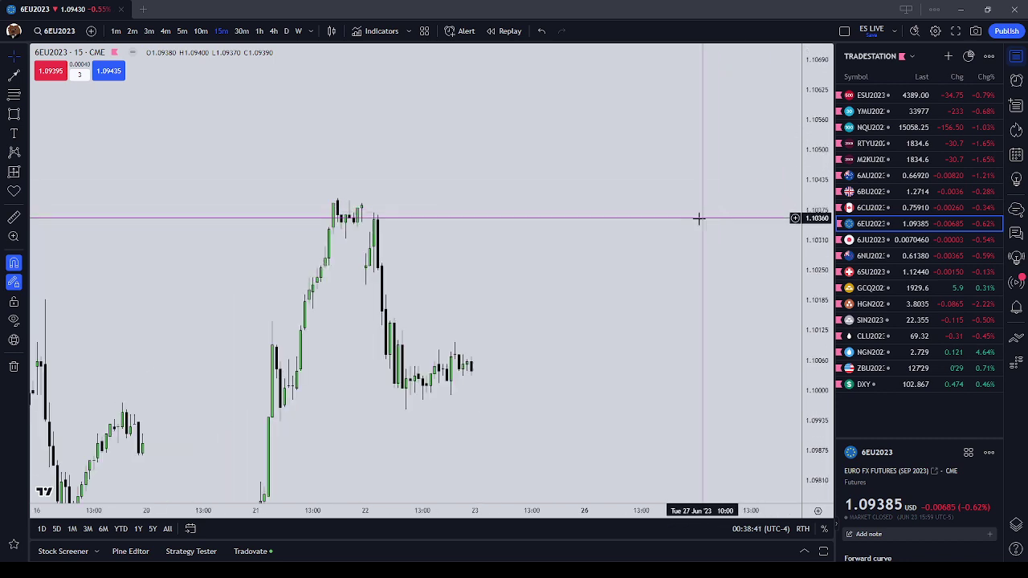
scroll(619, 292, "up", 4)
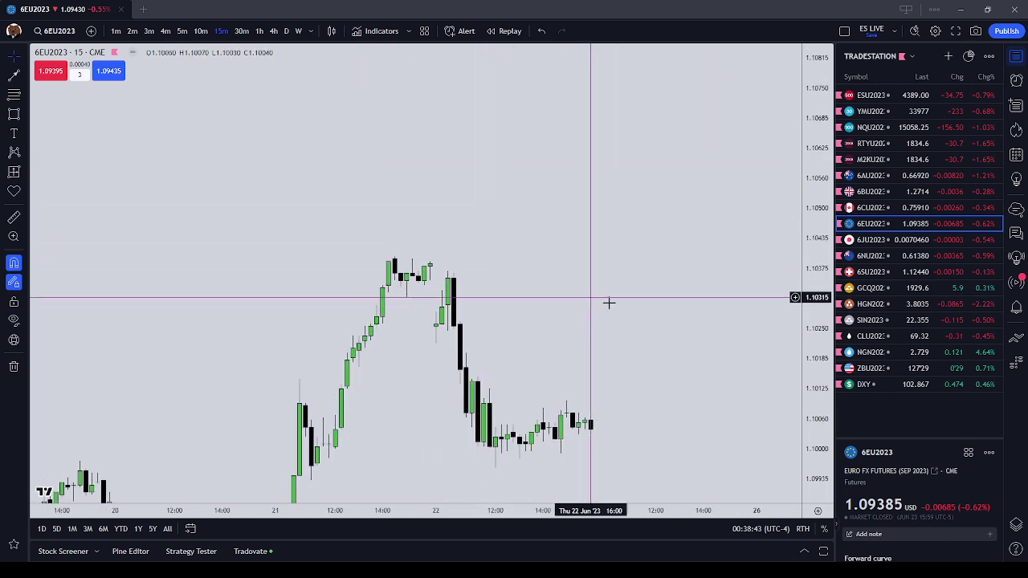
left_click_drag(809, 312, 808, 101)
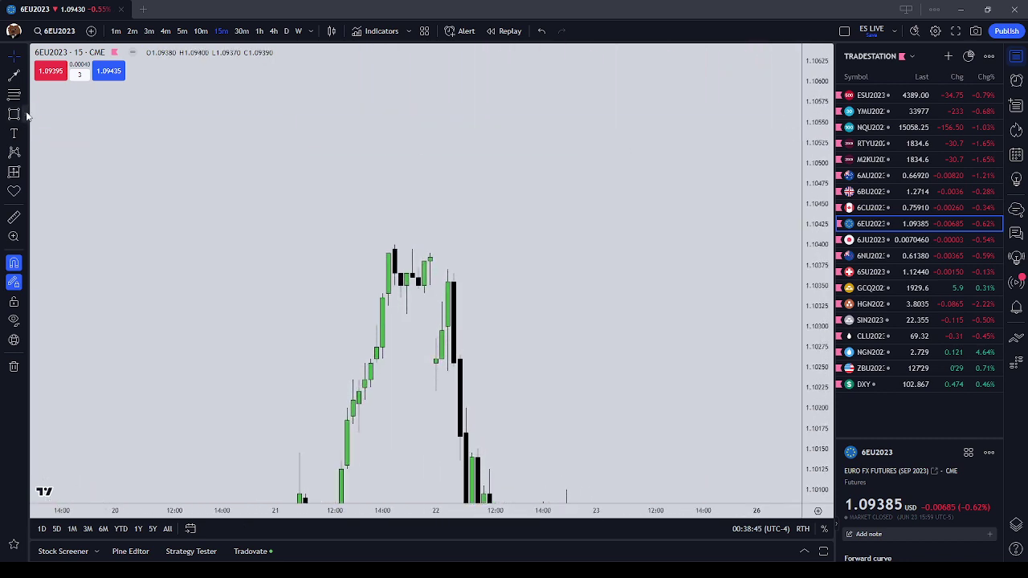
left_click(26, 114)
left_click(46, 118)
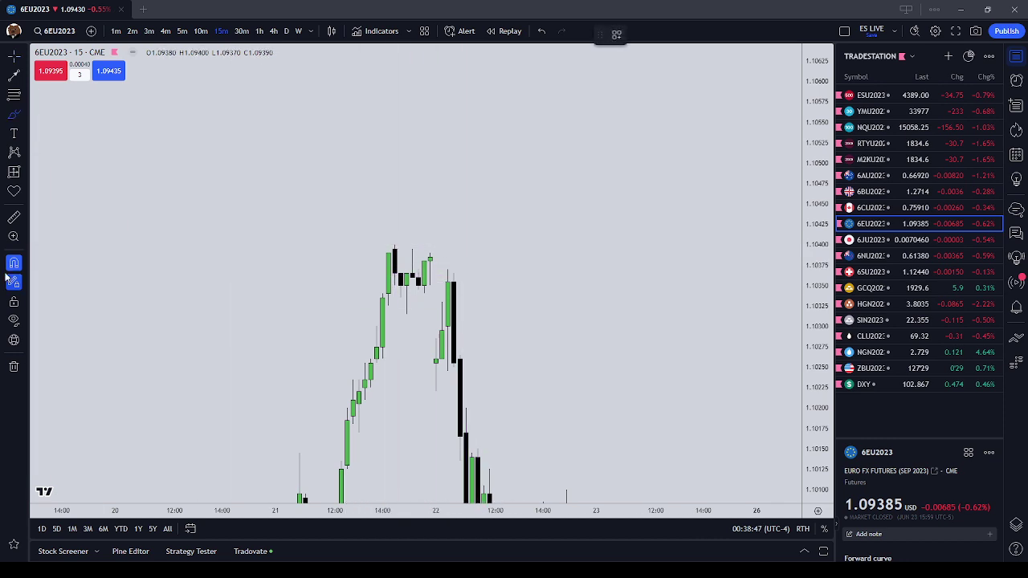
mouse_move(478, 287)
left_mouse_down()
mouse_move(447, 275)
mouse_move(442, 294)
mouse_move(441, 270)
left_mouse_up()
key("Escape")
left_click_drag(498, 301, 480, 227)
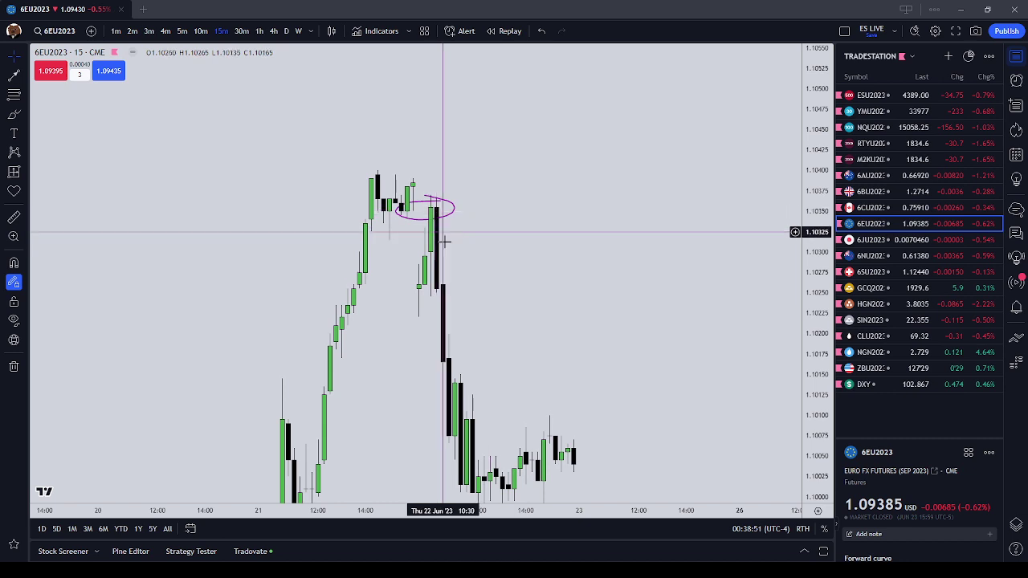
- Delete the brush circle around the 22 June high on the 6EU2023 chart
mouse_move(490, 433)
left_mouse_down()
mouse_move(466, 336)
mouse_move(472, 315)
left_mouse_up()
left_click_drag(470, 81, 512, 159)
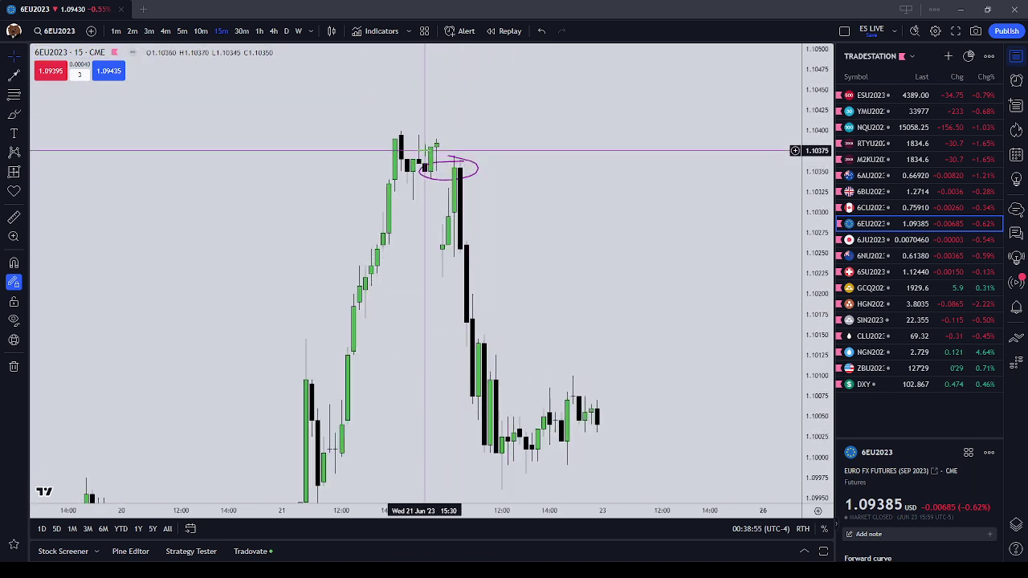
left_click_drag(561, 331, 568, 213)
scroll(775, 184, "down", 3)
left_click_drag(814, 180, 815, 363)
left_click_drag(512, 309, 526, 266)
scroll(526, 266, "down", 1)
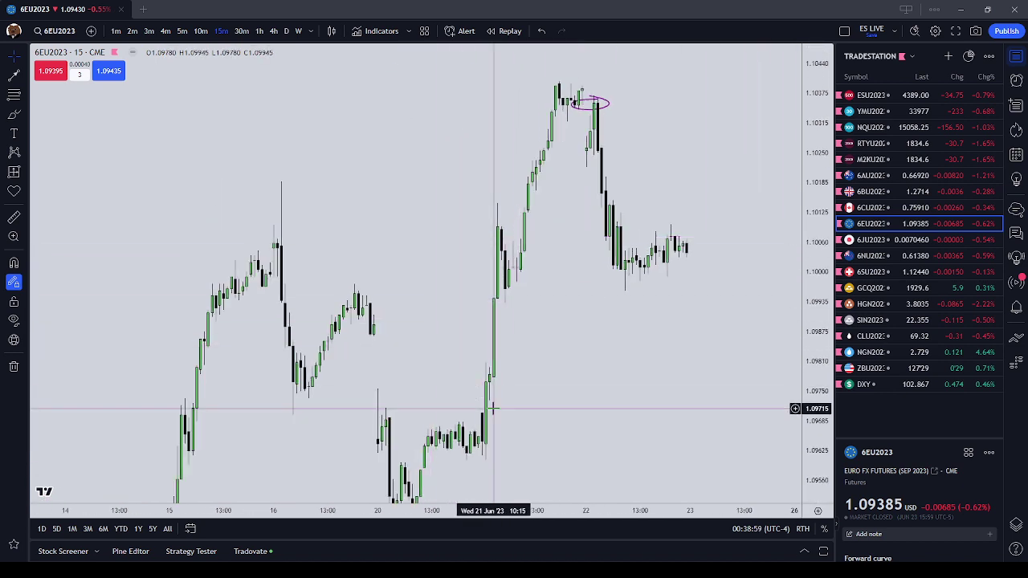
left_click(603, 95)
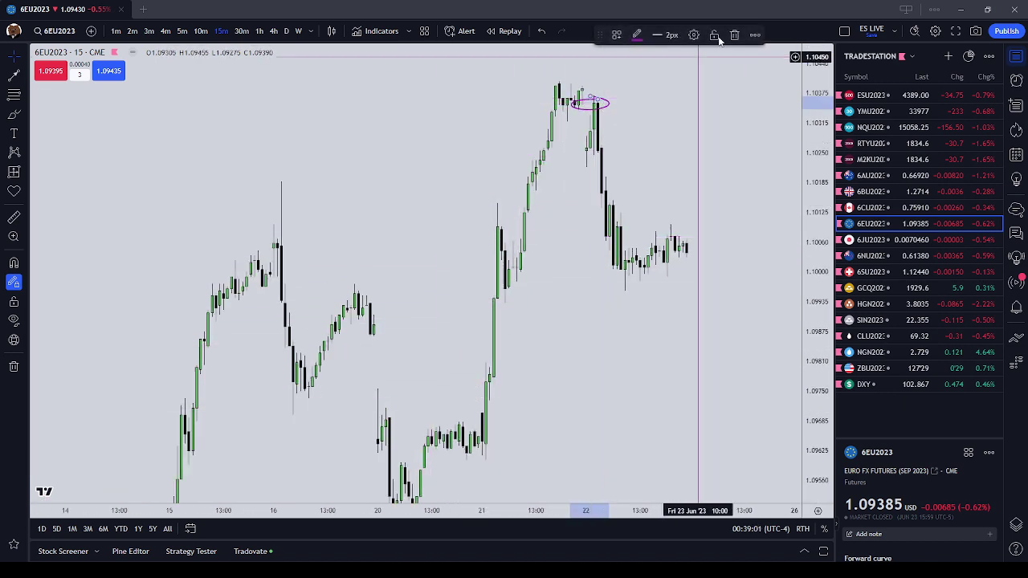
left_click(738, 34)
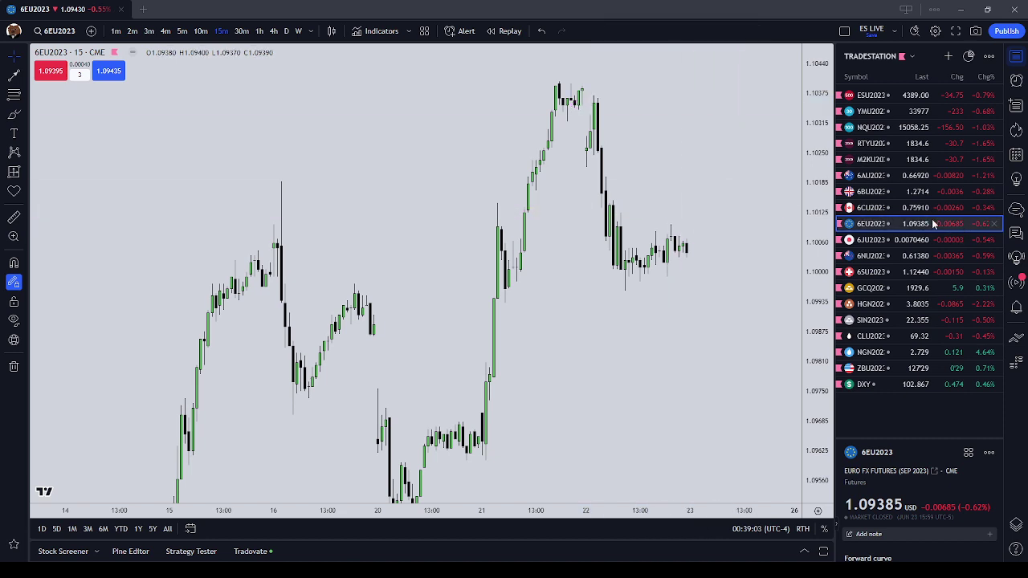
- Open the NQU2023 chart and draw a Fibonacci retracement across the gap from the 22 June closing candle's low to the 23 June opening candle's high
left_click(901, 129)
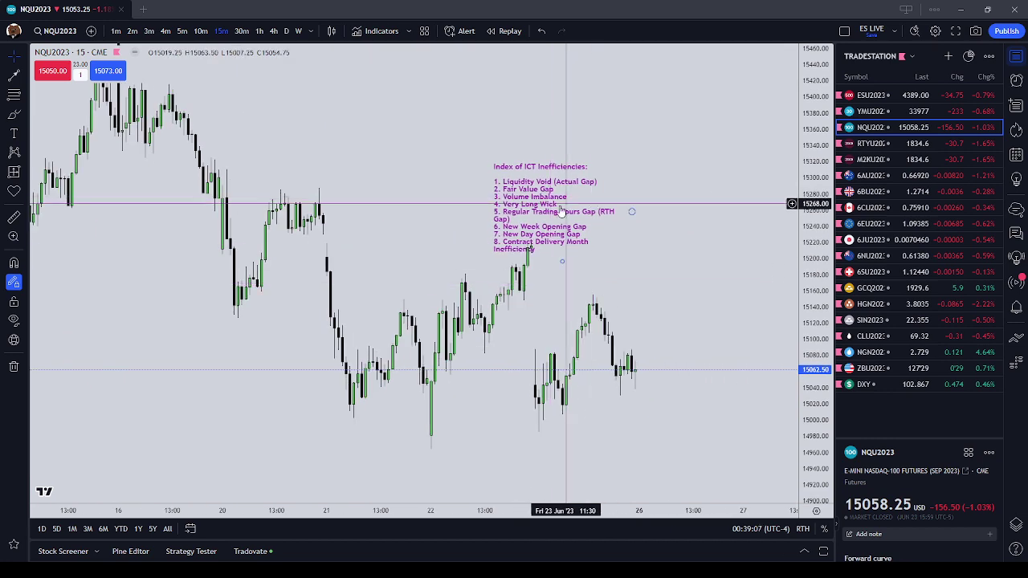
scroll(564, 273, "up", 3)
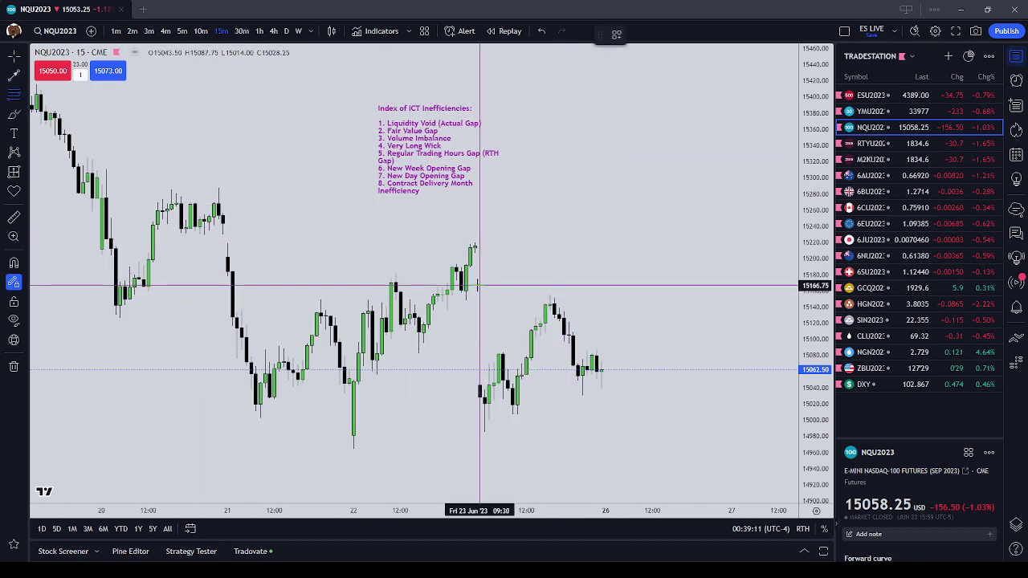
key("alt+f")
left_click(475, 249)
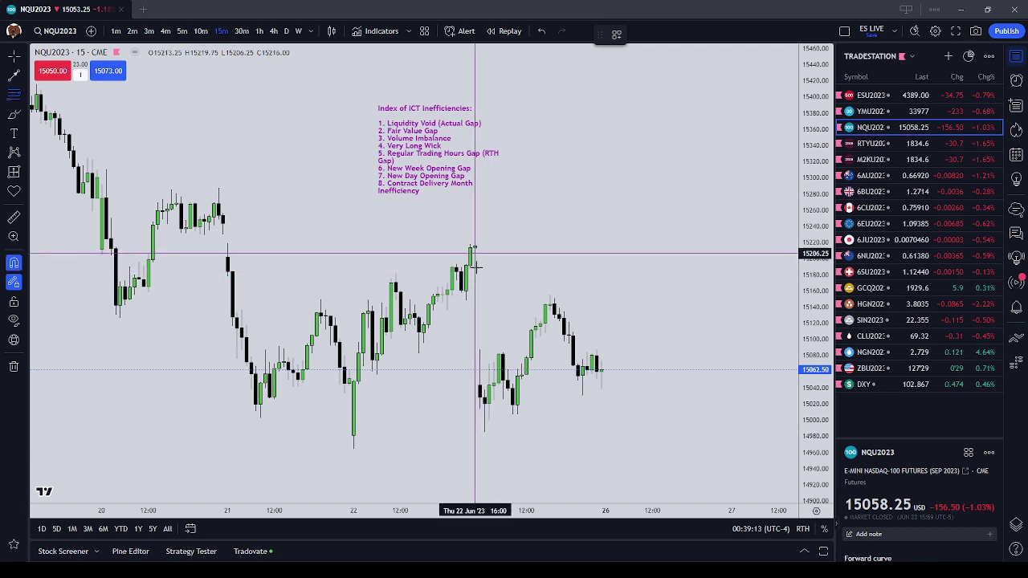
key("Escape")
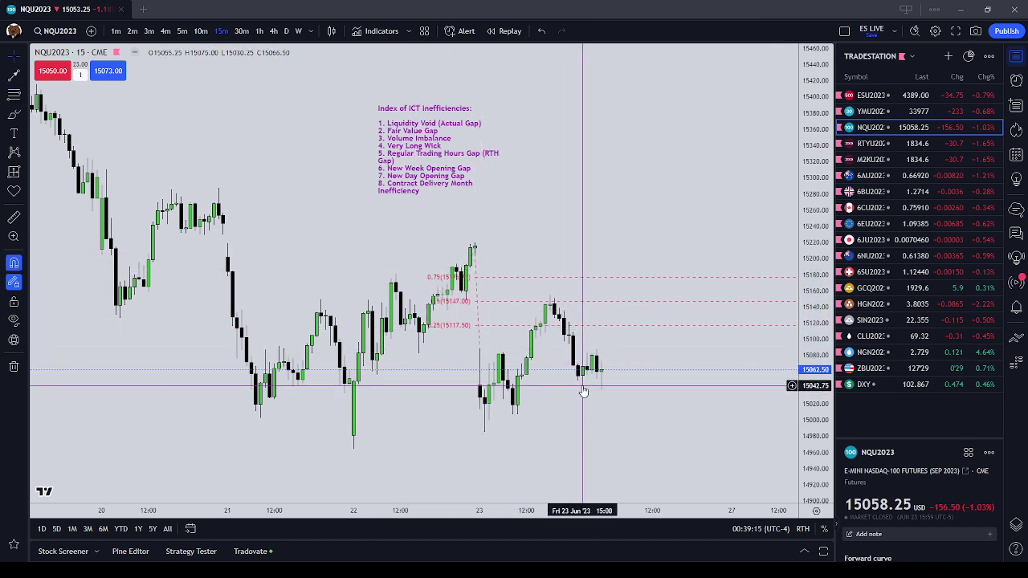
- Move the Index of ICT Inefficiencies note down so it sits just above the 22 June closing high on the NQU2023 chart
scroll(582, 386, "up", 4)
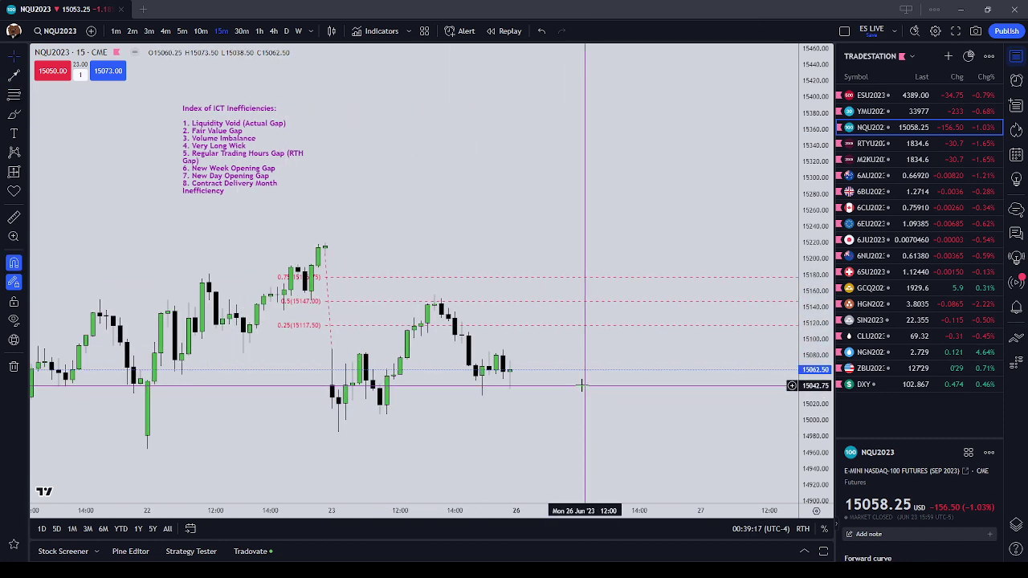
scroll(496, 137, "down", 3)
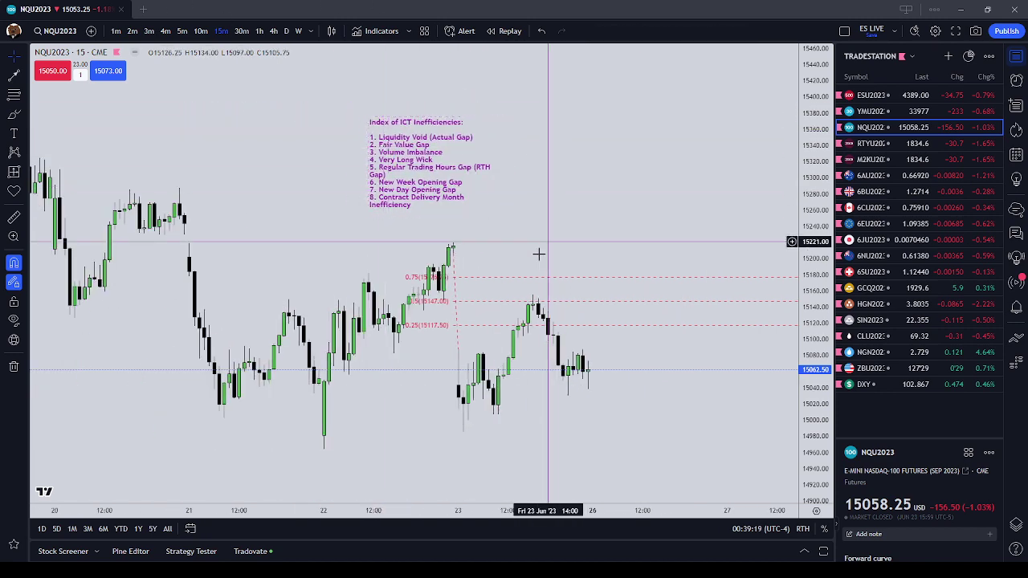
scroll(729, 471, "down", 2)
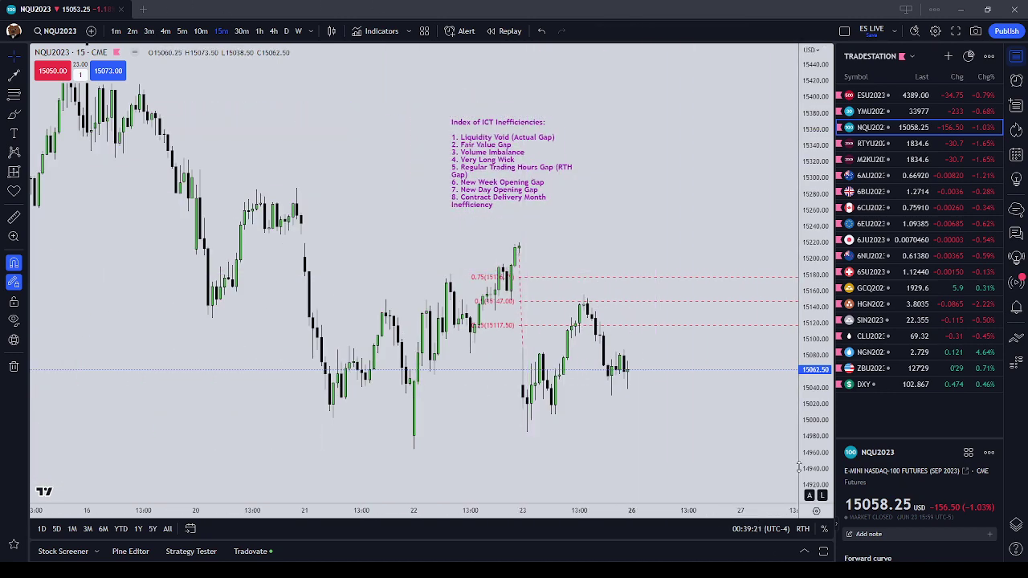
scroll(799, 466, "up", 4)
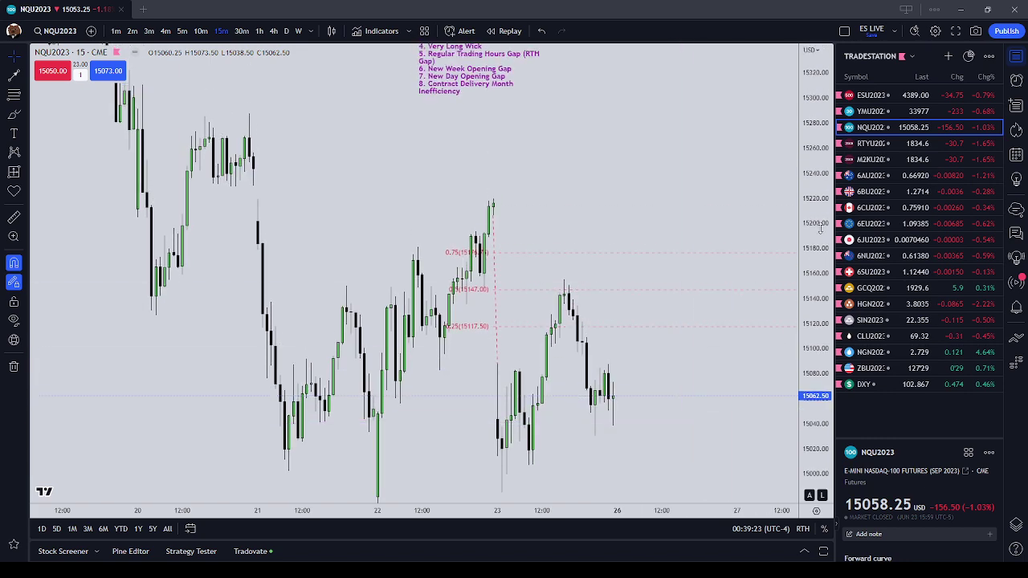
left_click_drag(820, 230, 821, 292)
left_click_drag(480, 88, 484, 127)
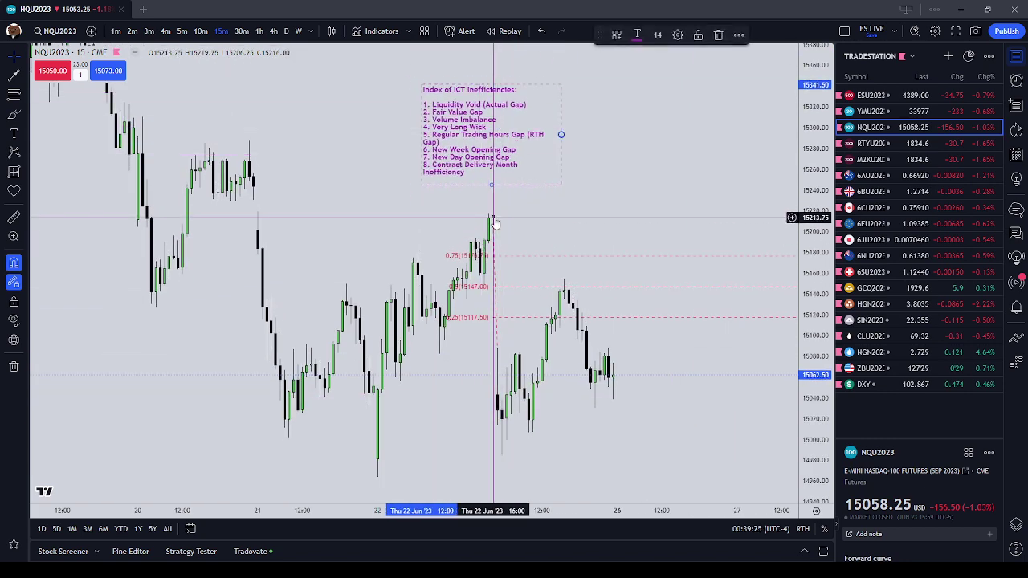
left_click(693, 207)
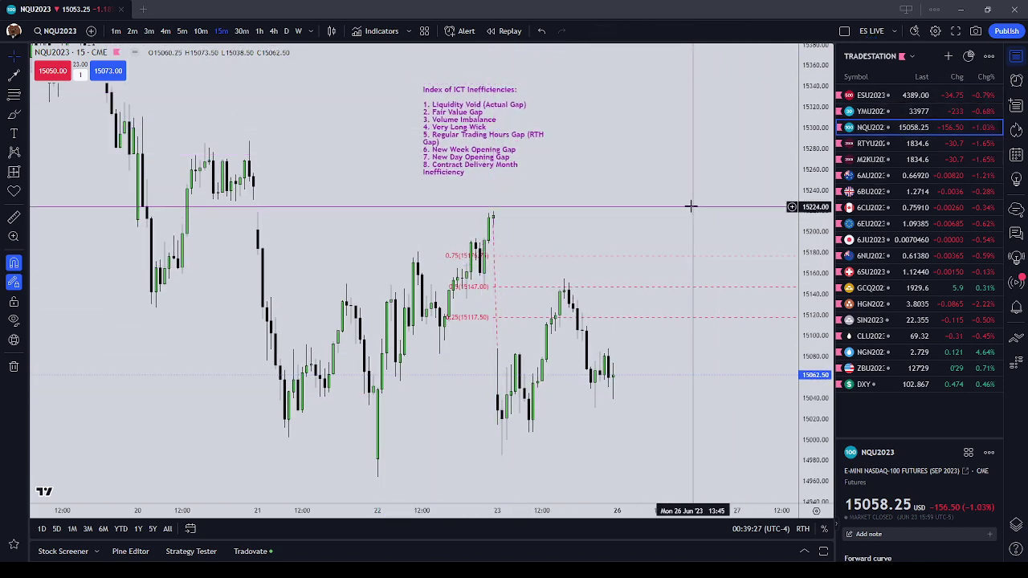
left_click_drag(648, 213, 599, 211)
scroll(603, 211, "up", 2)
left_click_drag(539, 230, 575, 251)
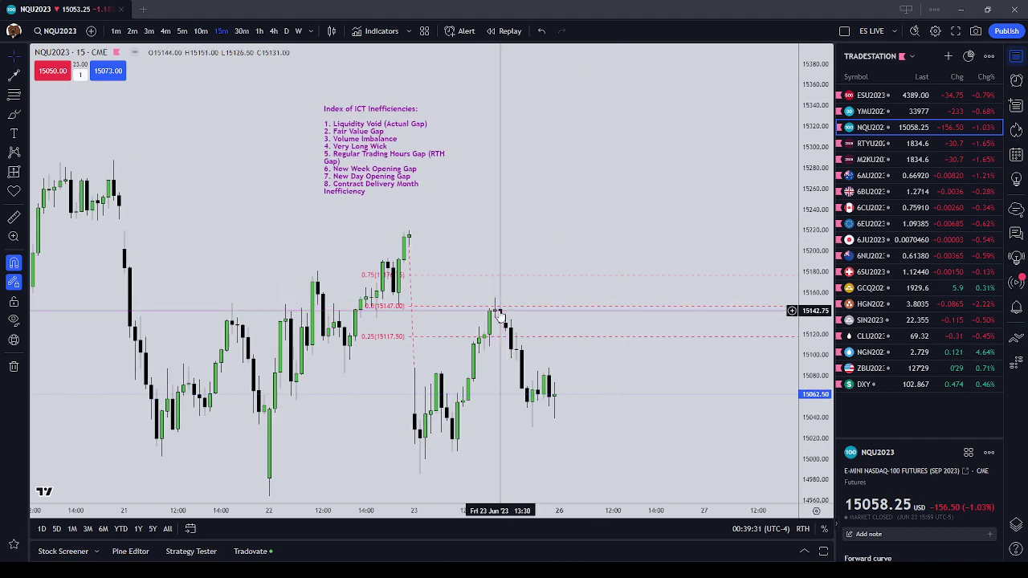
left_click_drag(399, 184, 426, 198)
left_click(500, 231)
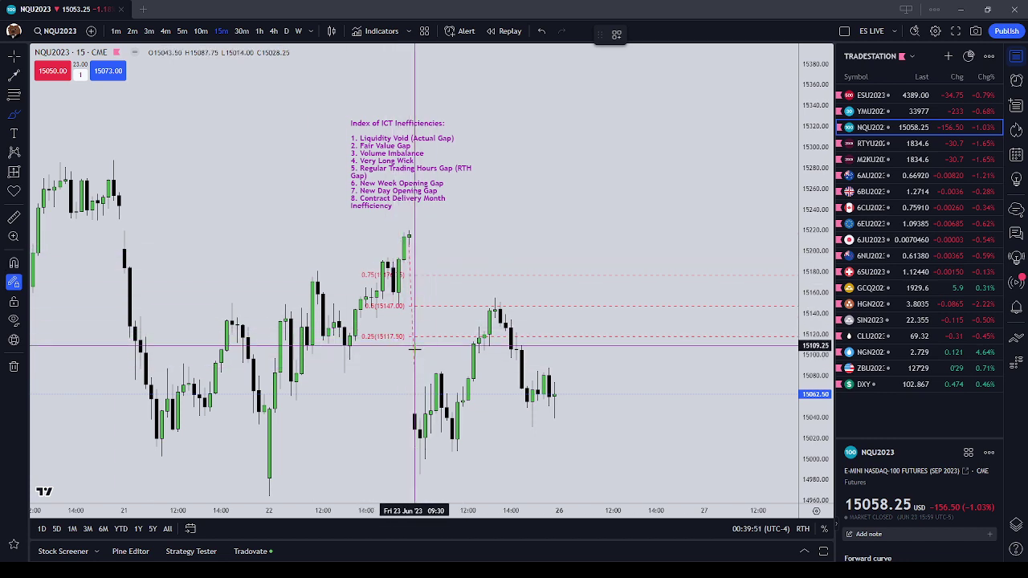
- With the magnet off, brush a circle around the 23 June afternoon high and a horizontal line along the 0.5 gap level at 15147.00
mouse_move(425, 415)
left_mouse_down()
mouse_move(485, 316)
mouse_move(499, 303)
mouse_move(537, 305)
mouse_move(500, 298)
left_mouse_up()
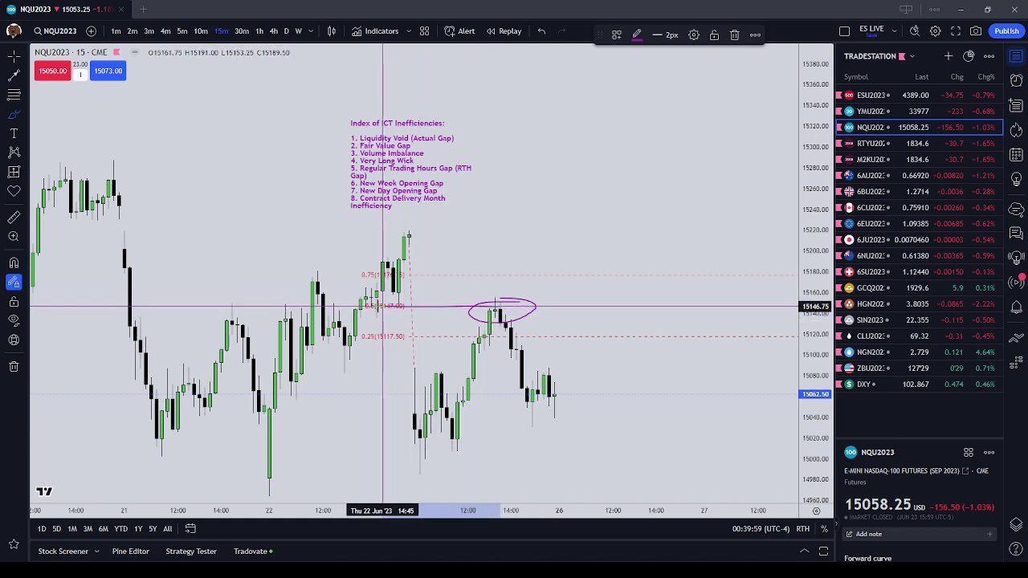
left_click_drag(502, 308, 575, 307)
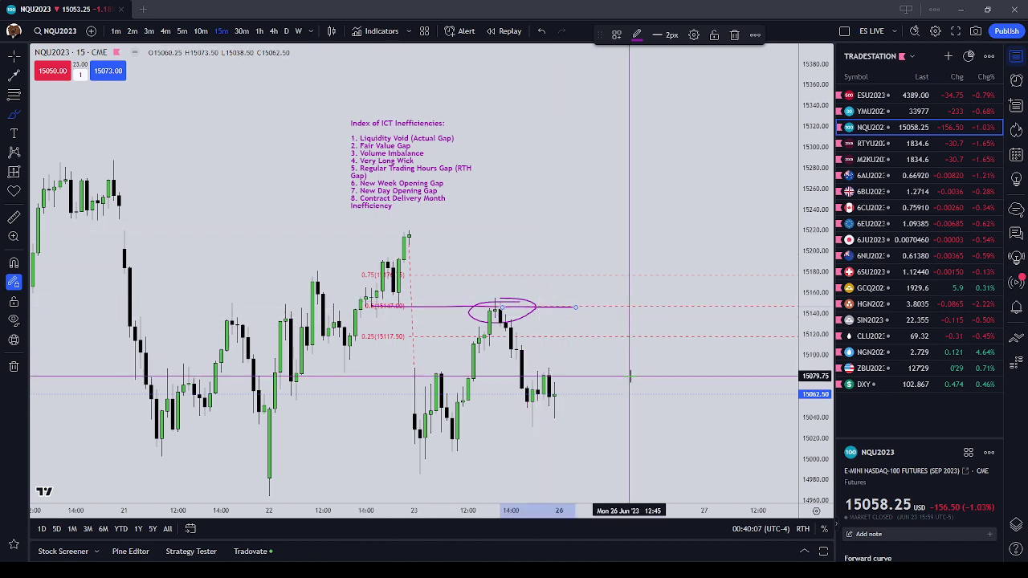
key("Escape")
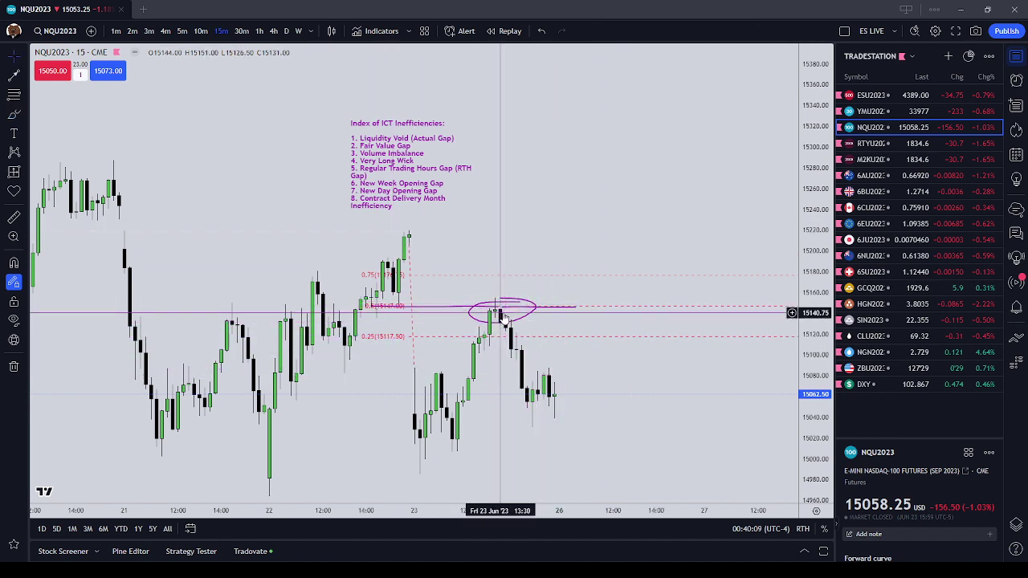
- Look at the YMU2023 gap levels, and on the ESU2023 chart draw a Fibonacci retracement across the 23 June opening gap from 4420.25 to 4392.50
left_click(871, 112)
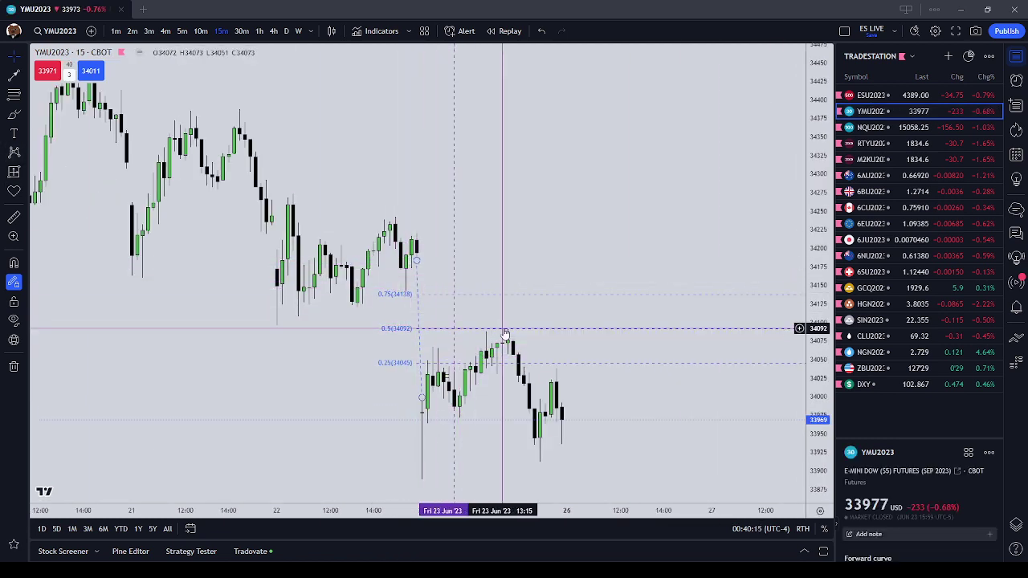
left_click(883, 99)
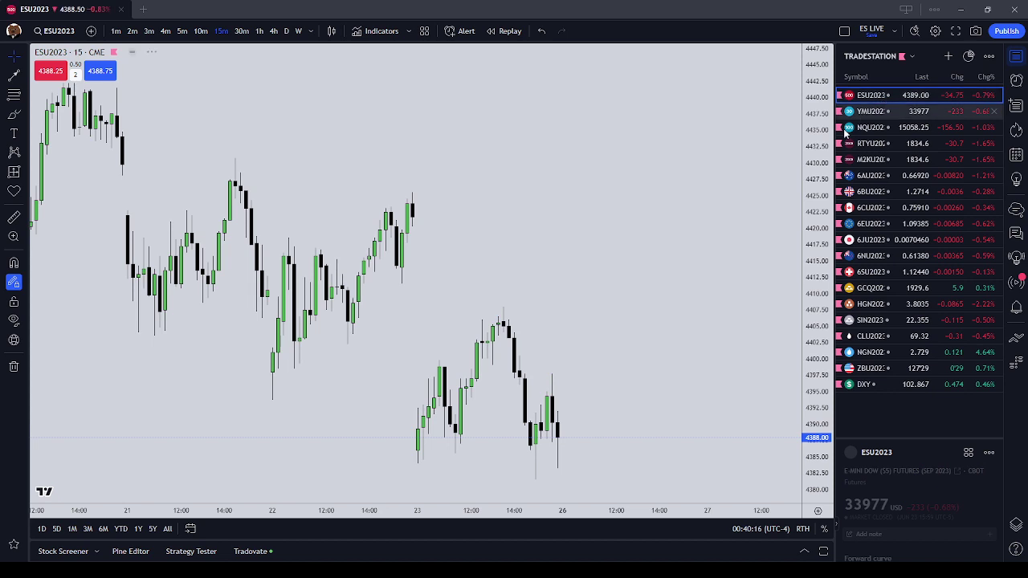
left_click(14, 96)
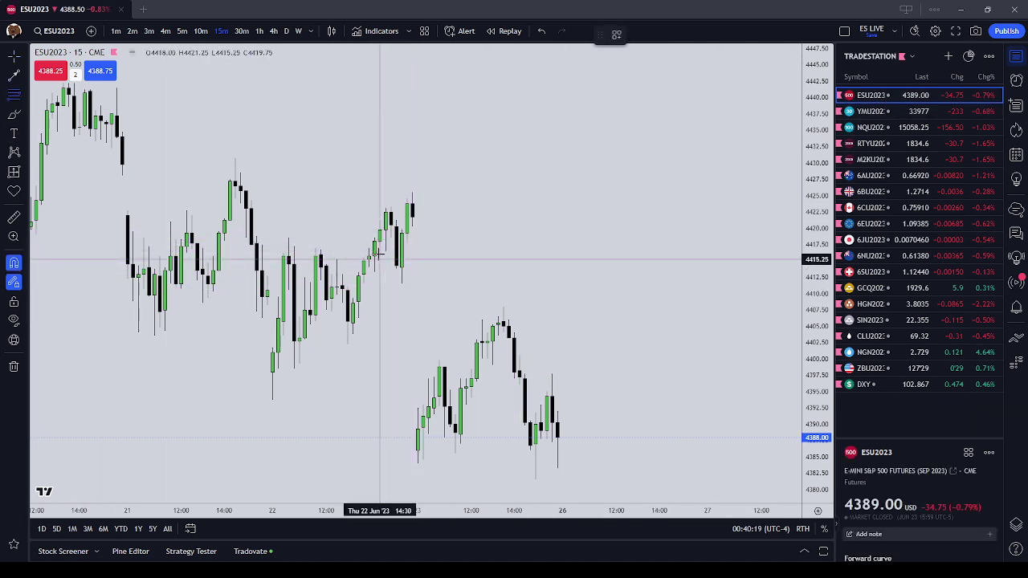
left_click(412, 227)
left_click(418, 409)
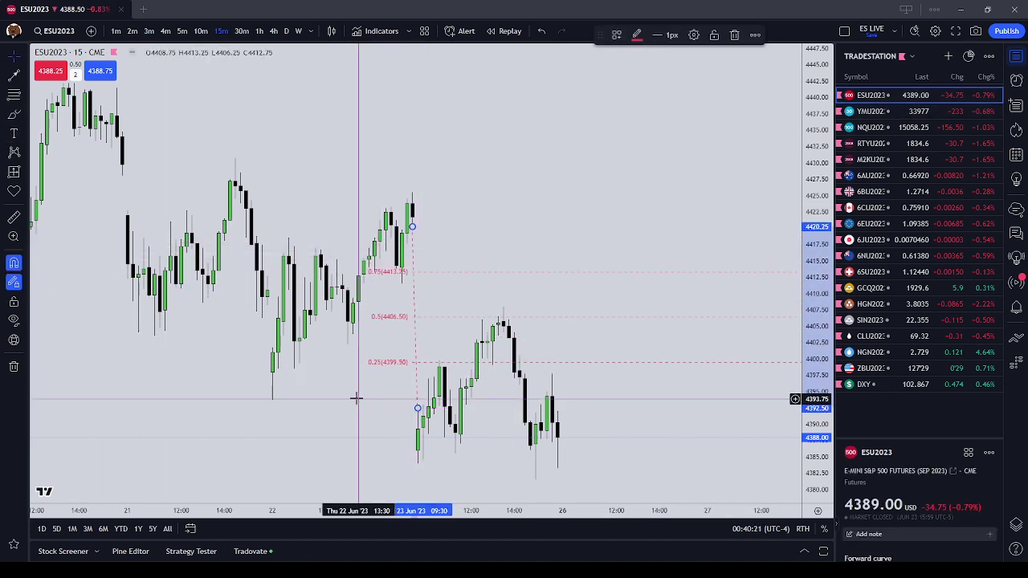
left_click(356, 398)
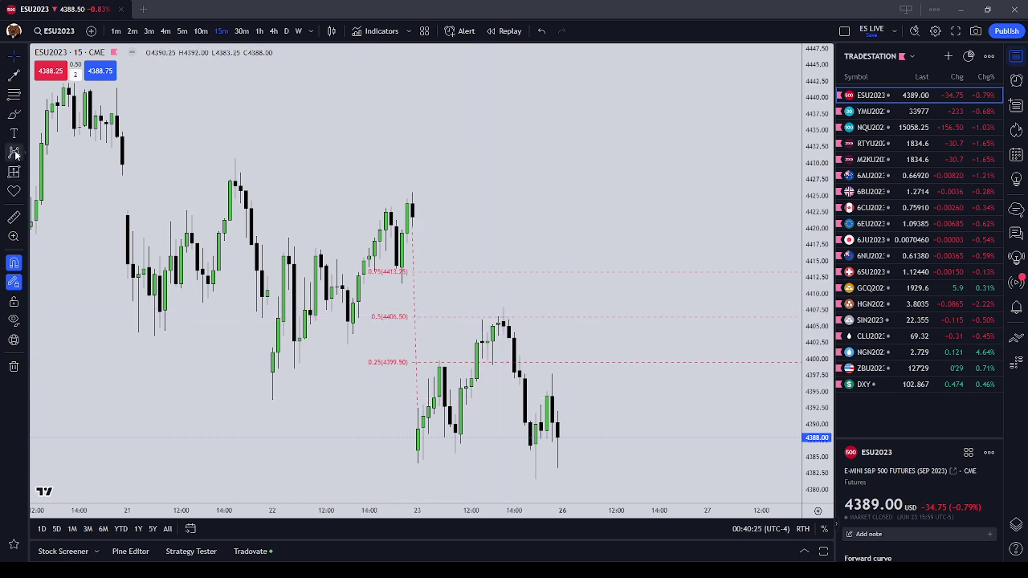
- Brush a circle around the 23 June afternoon high at the ESU2023 gap's 0.5 level and a downward arrow along the decline below it
left_click_drag(507, 309, 518, 420)
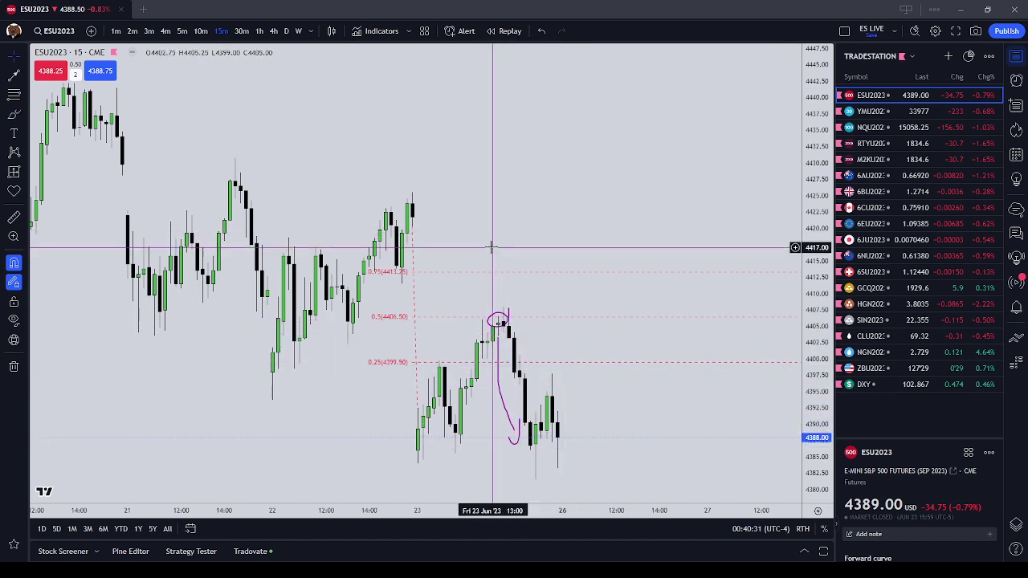
scroll(572, 243, "down", 2)
- View the YMU2023, NQU2023 and RTYU2023 charts in turn to compare how price reacts around the 23 June opening gaps
left_click(937, 114)
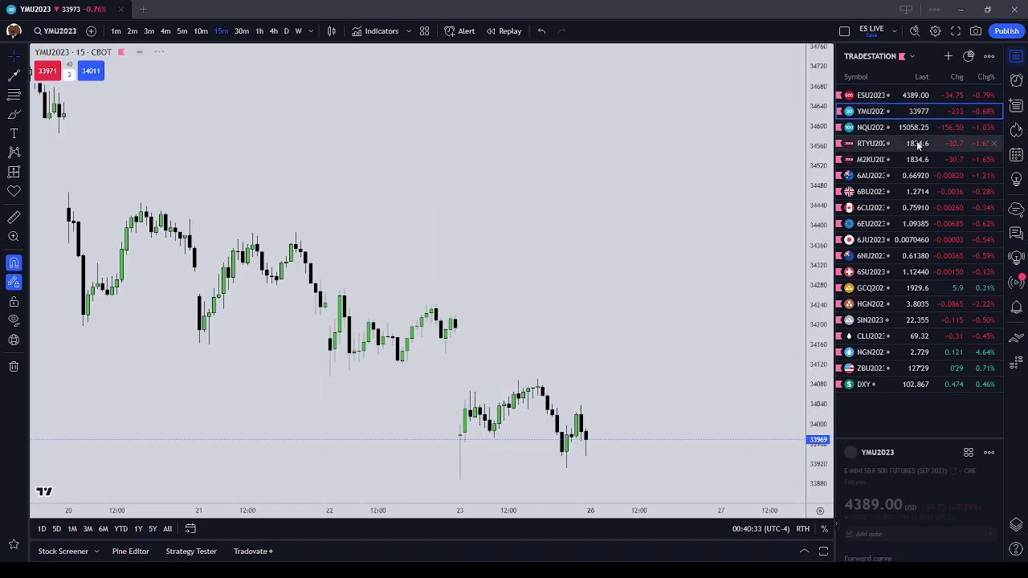
left_click(928, 129)
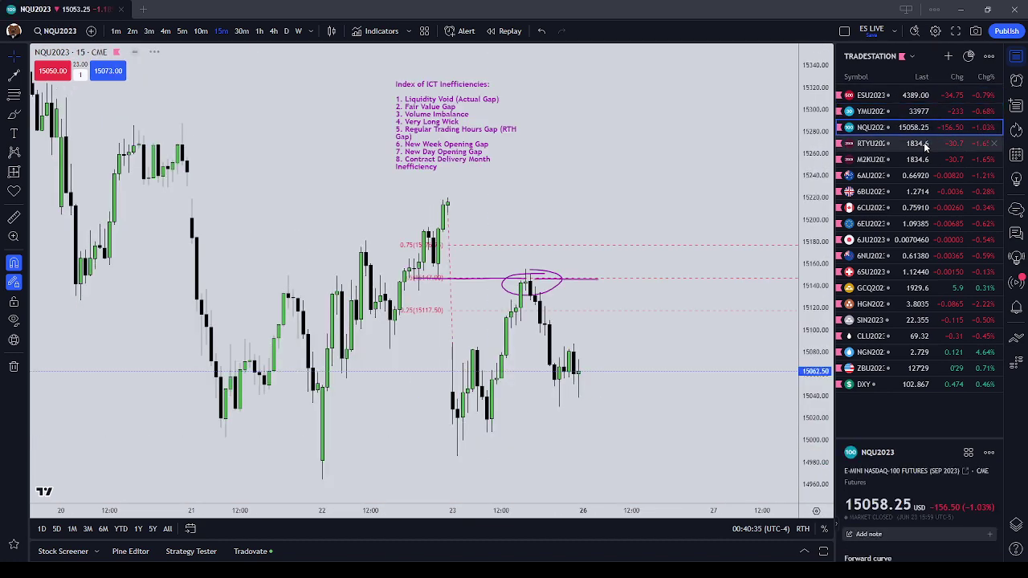
left_click(925, 145)
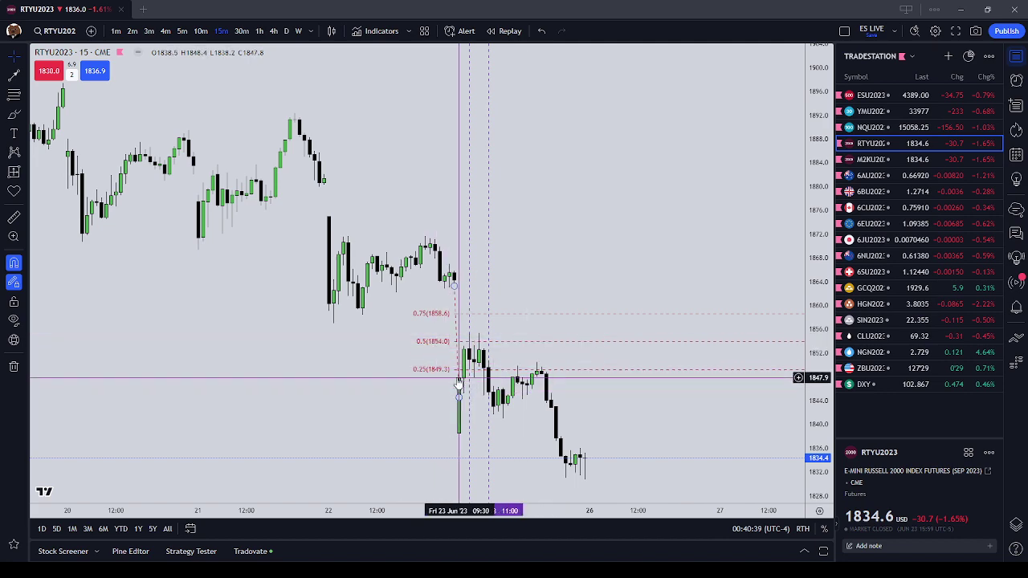
scroll(377, 350, "down", 5)
left_click_drag(425, 359, 486, 272)
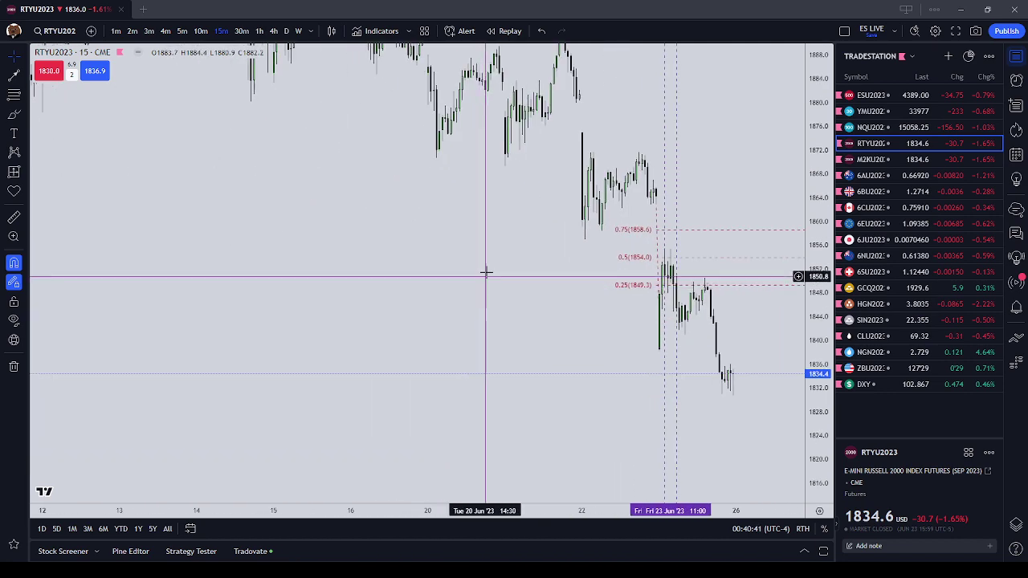
- Switch the RTYU2023 chart to the 30-minute interval and review the opening gaps throughout June
left_click(241, 31)
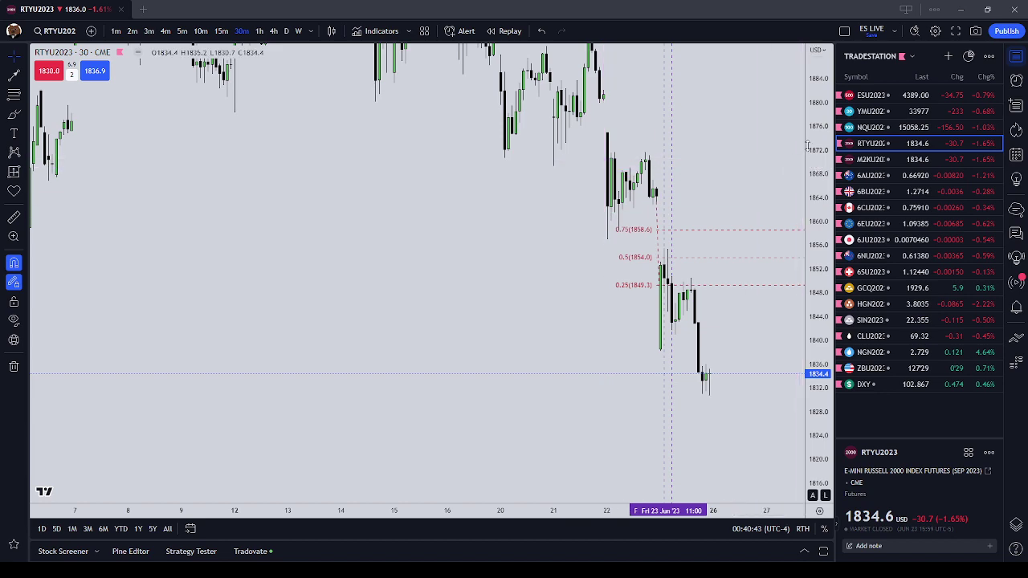
scroll(487, 248, "down", 3)
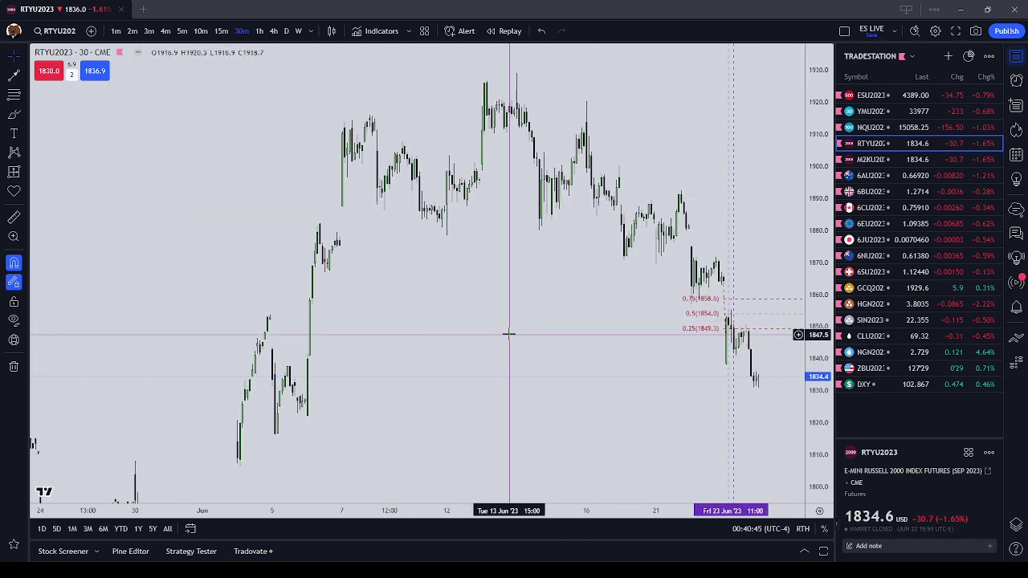
left_click_drag(571, 341, 517, 340)
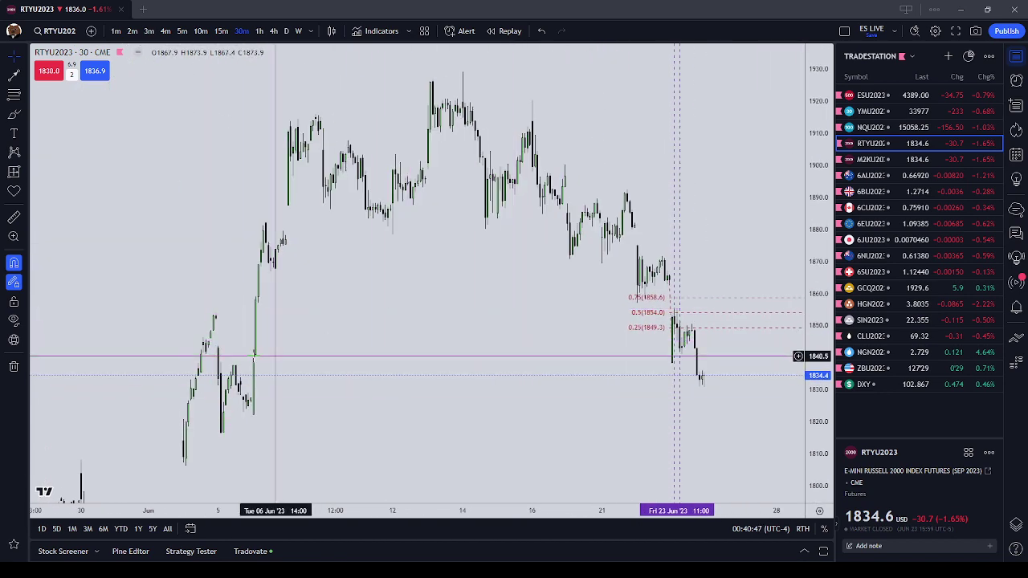
scroll(377, 432, "right", 2)
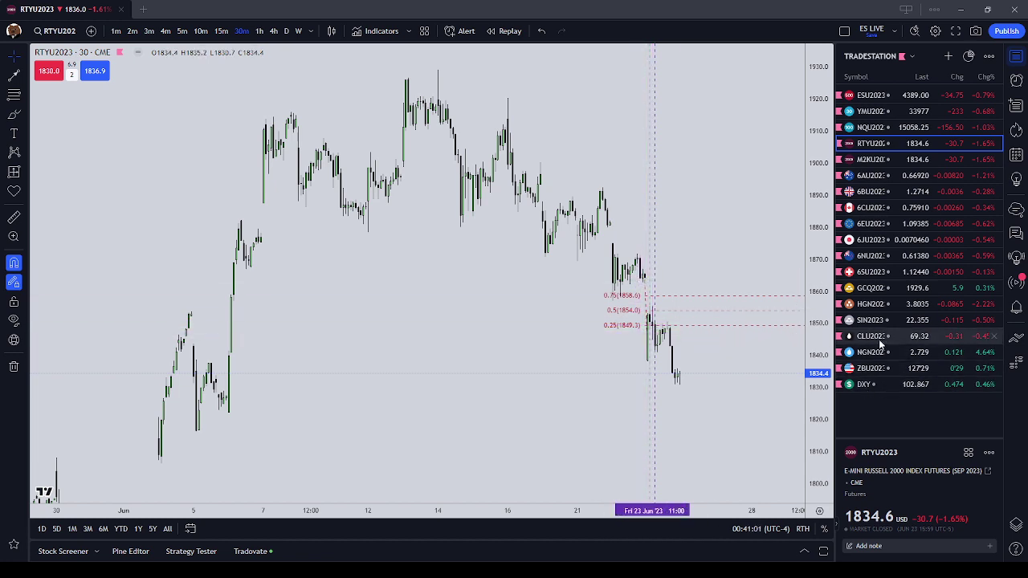
- Open the GCQ2023 chart and move the Index of ICT Inefficiencies note off the candles into the empty area above the 21–23 June price action
left_click(889, 289)
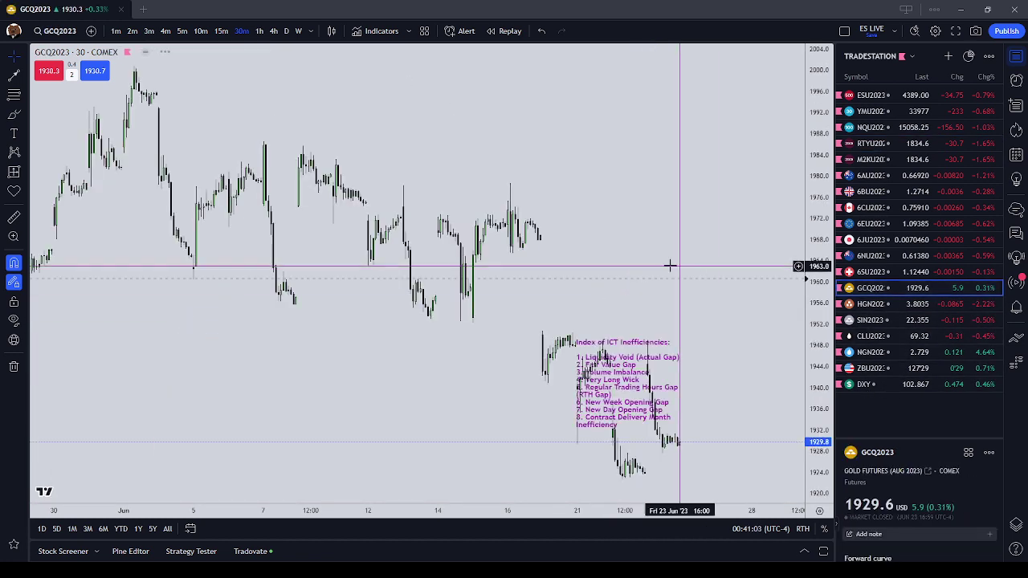
left_click_drag(636, 383, 675, 191)
left_click(468, 319)
- Examine the session opening gaps on the GCQ2023 30-minute chart, from the 20–23 June sessions back to late May
scroll(468, 319, "down", 1)
left_click(528, 364)
scroll(528, 365, "up", 2)
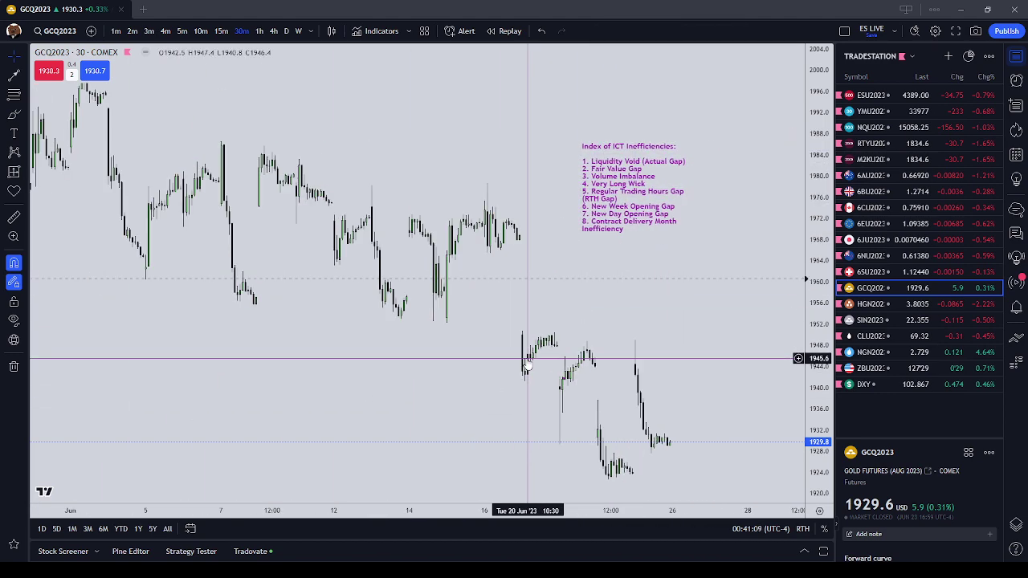
scroll(476, 353, "up", 2)
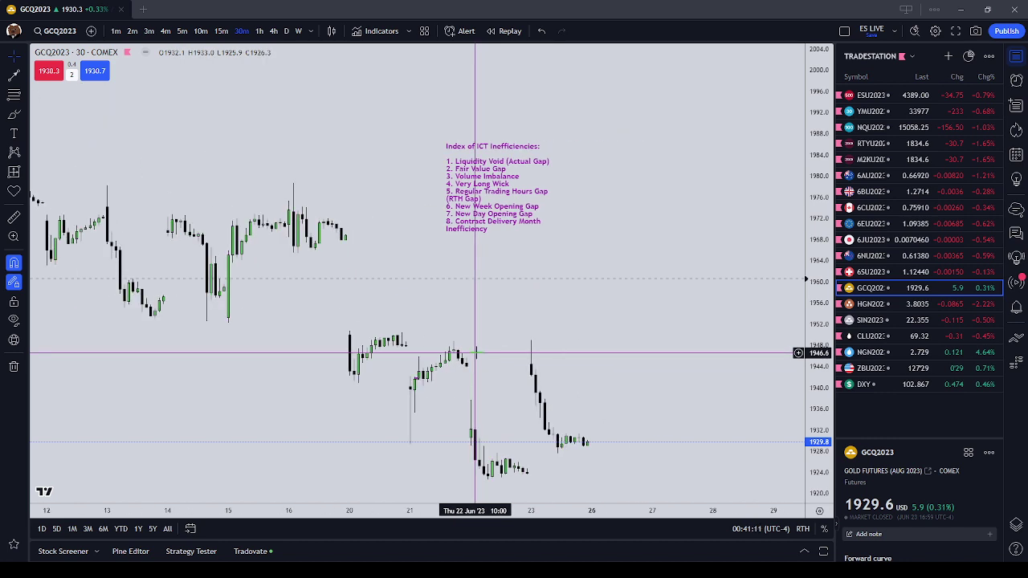
scroll(476, 352, "down", 1)
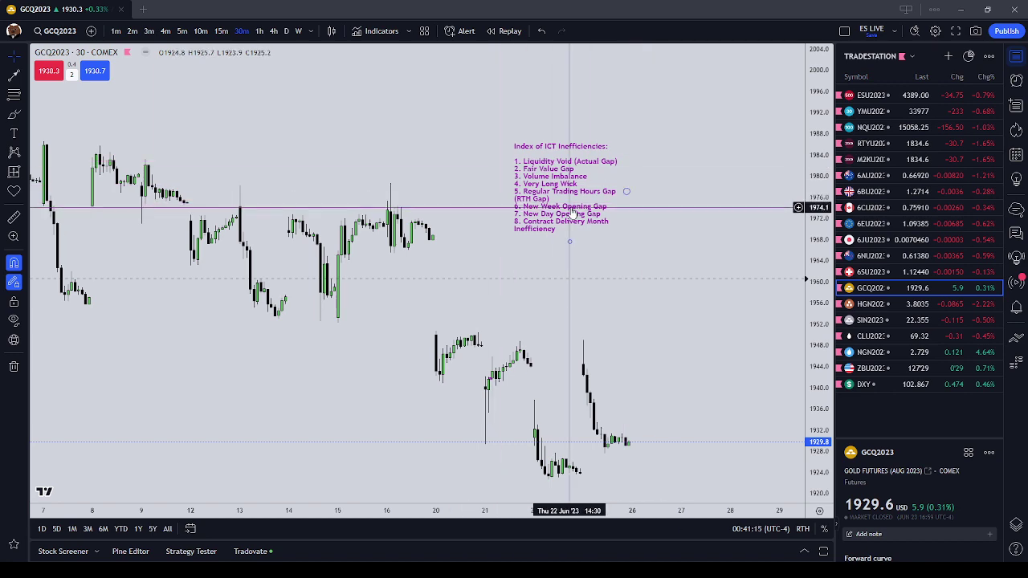
scroll(493, 221, "down", 1)
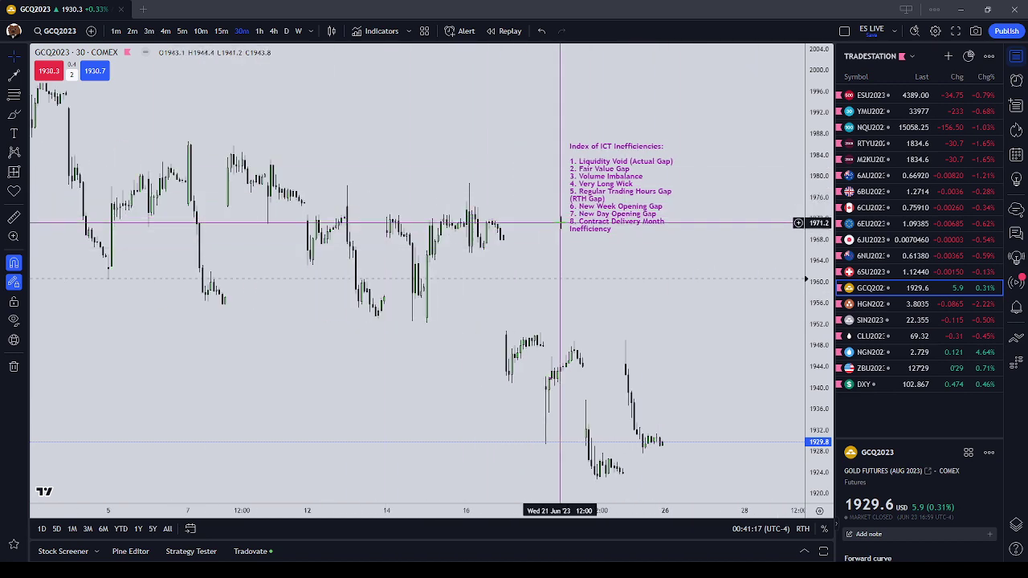
scroll(447, 281, "down", 3)
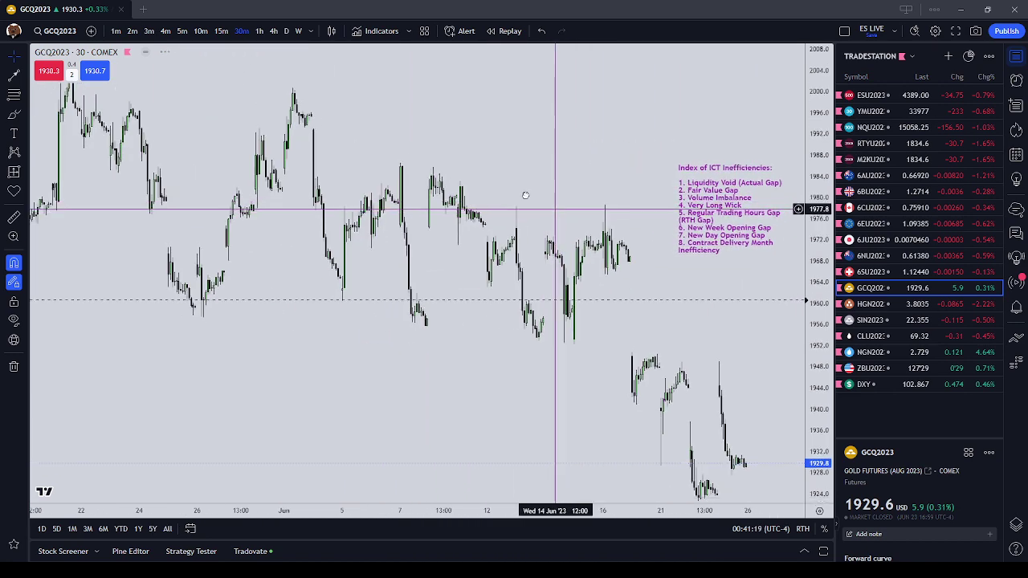
- Examine how price trades around the 12–20 June session gaps on the GCQ2023 30-minute chart
scroll(498, 309, "down", 3)
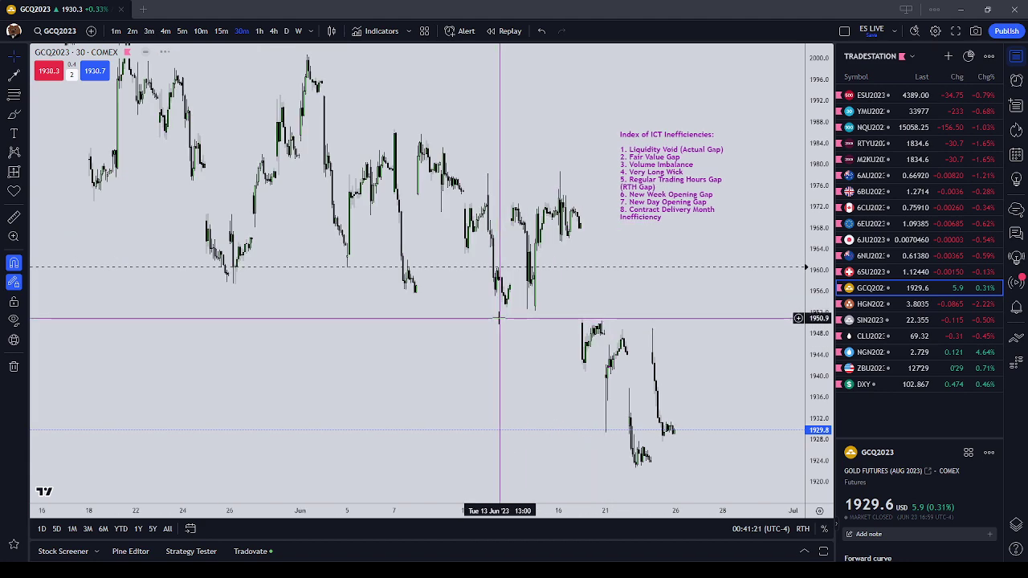
scroll(500, 319, "up", 5)
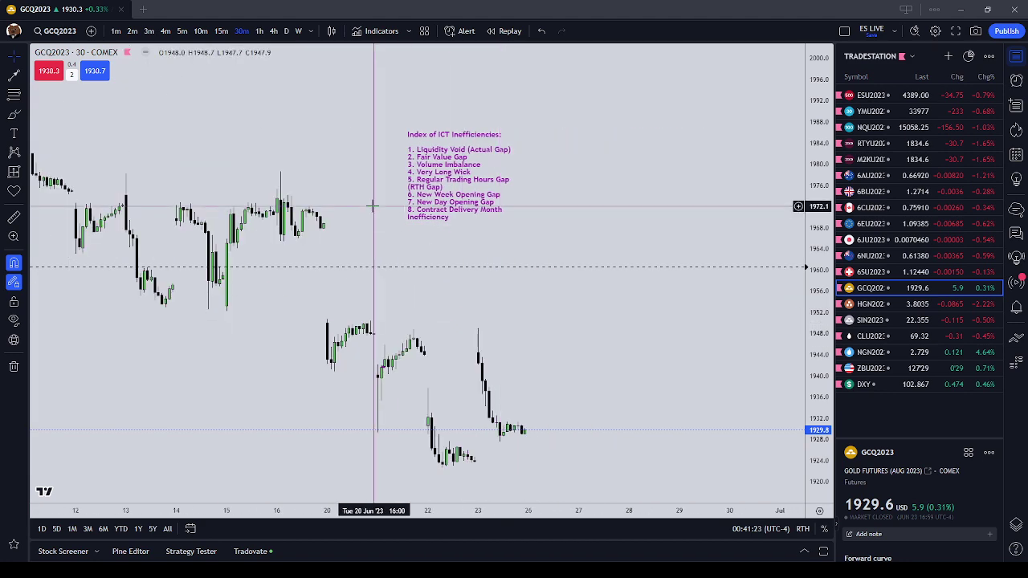
scroll(454, 209, "down", 2)
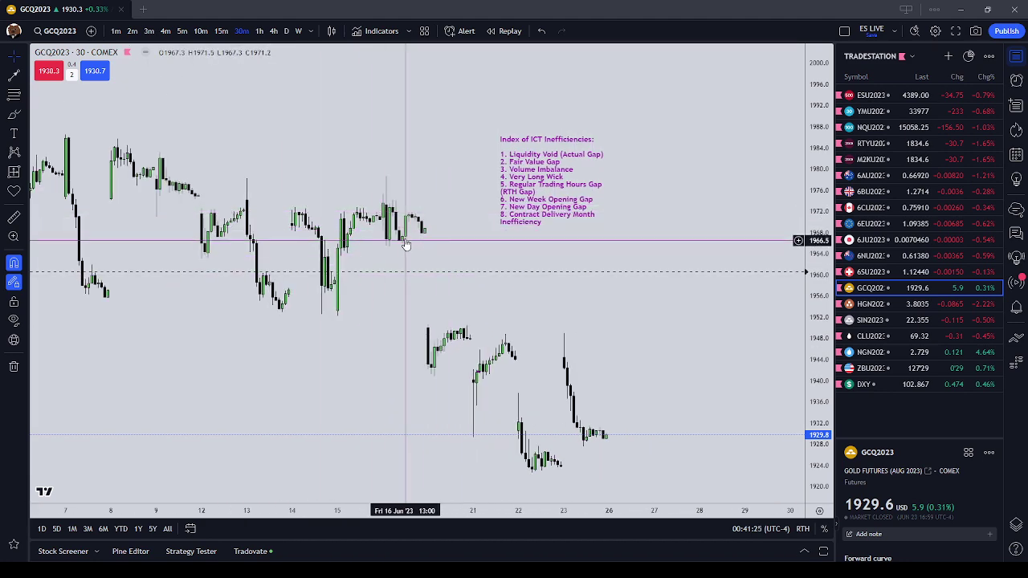
scroll(466, 321, "down", 2)
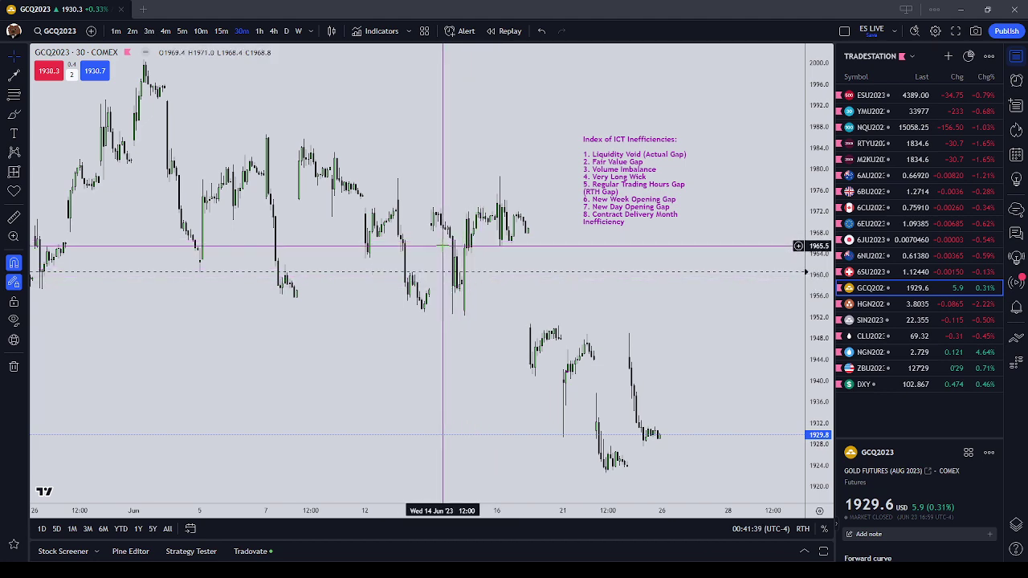
scroll(545, 419, "down", 3)
left_click_drag(544, 420, 514, 329)
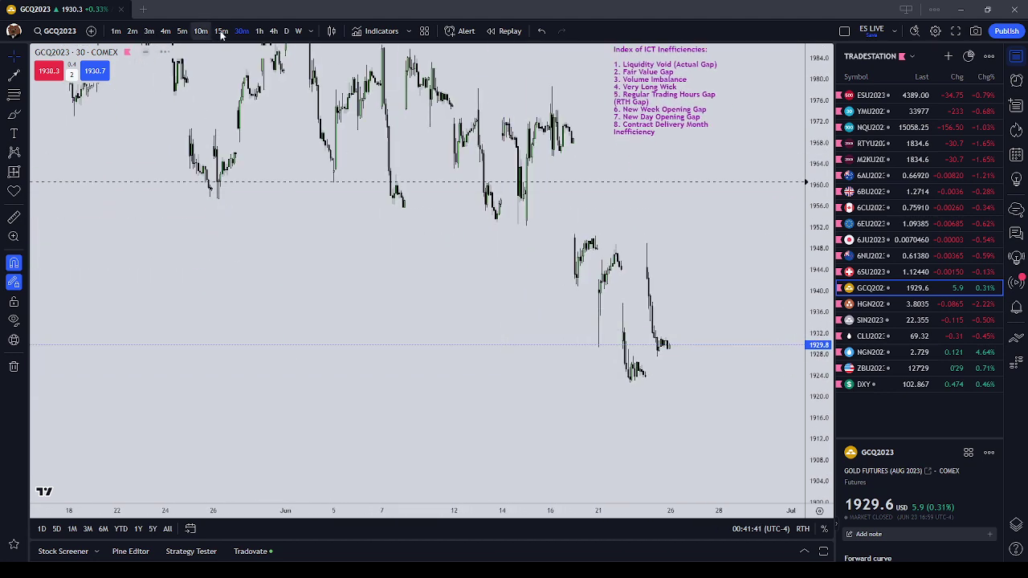
- Switch the GCQ2023 chart to the 1-hour interval and inspect the June opening gaps with a compressed price scale
left_click(258, 31)
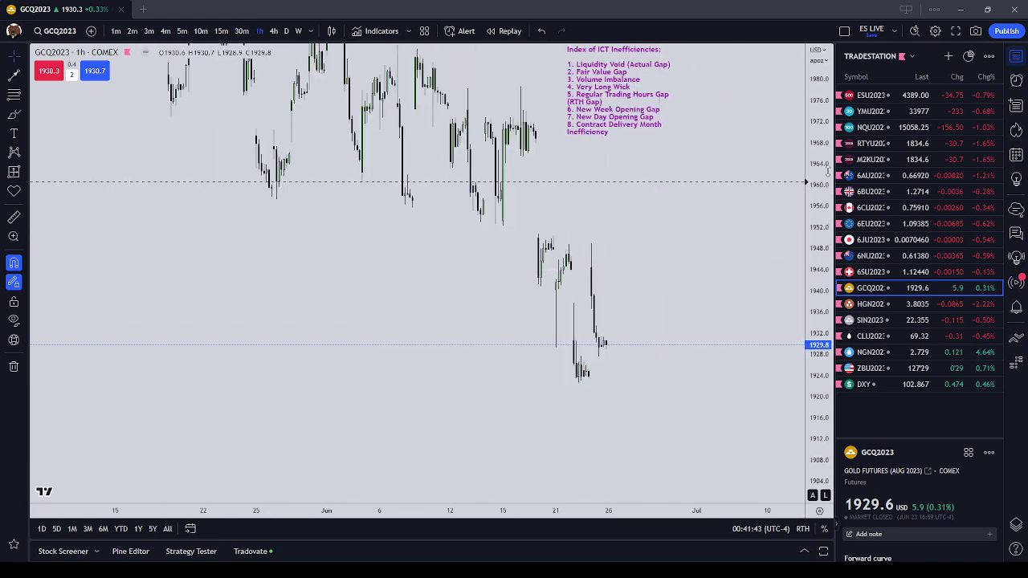
left_click_drag(829, 171, 828, 298)
left_click_drag(409, 259, 434, 371)
scroll(447, 380, "down", 2)
scroll(450, 381, "up", 5)
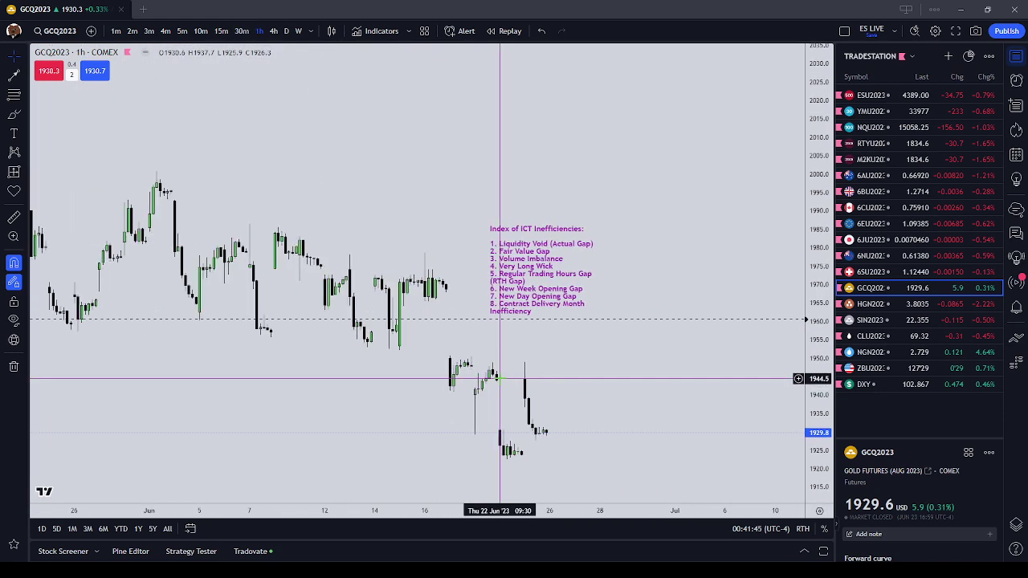
left_click_drag(597, 422, 649, 366)
scroll(649, 366, "up", 3)
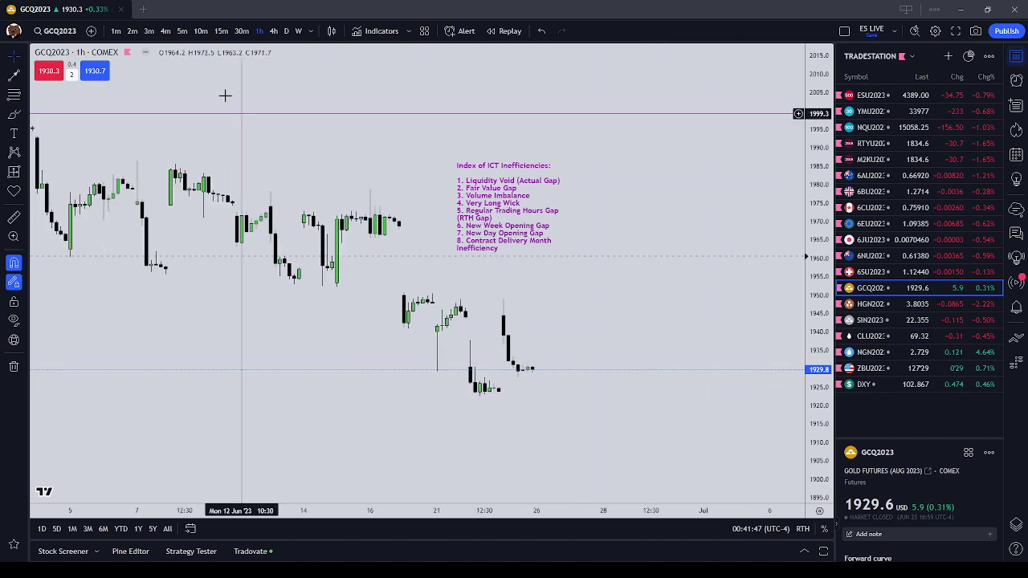
- Switch the GCQ2023 chart to the 15-minute interval and stretch the price scale around the 20–23 June sessions
left_click(218, 33)
scroll(389, 328, "down", 2)
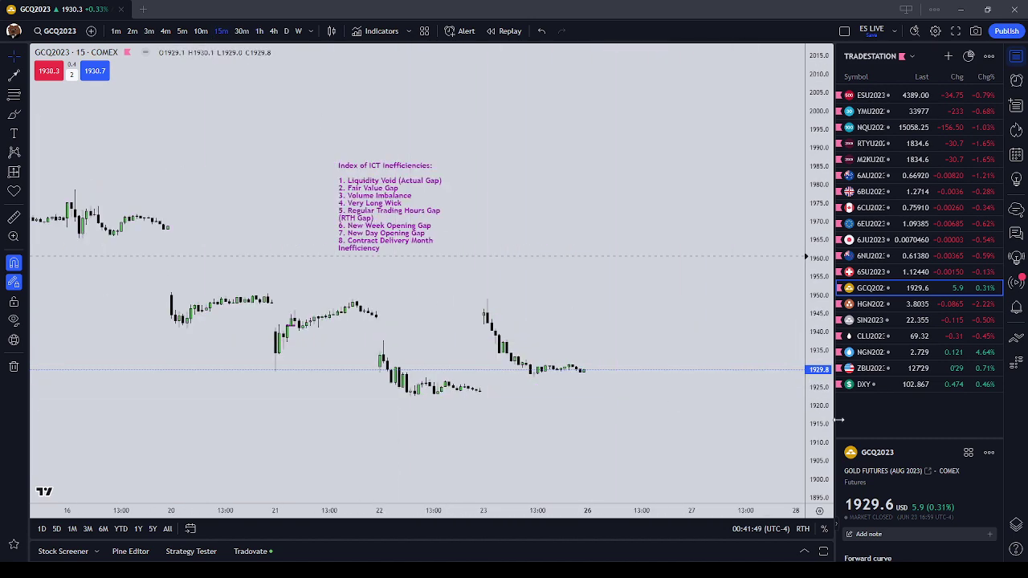
left_click_drag(820, 405, 815, 350)
left_click_drag(813, 311, 811, 241)
left_click_drag(679, 392, 682, 330)
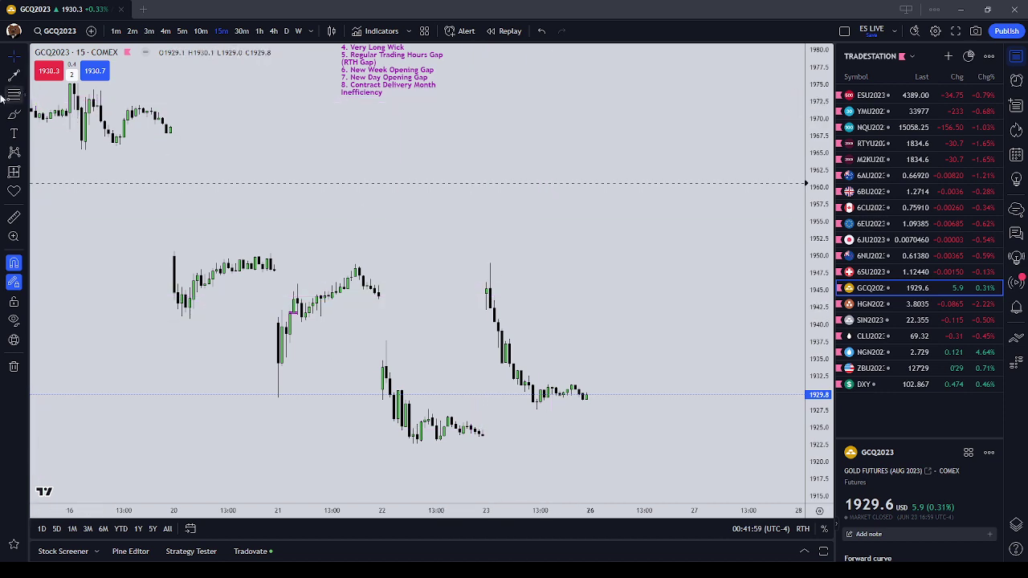
- Circle the final candles of the 21 June session, near 1945, with a freehand brush stroke
left_click(13, 115)
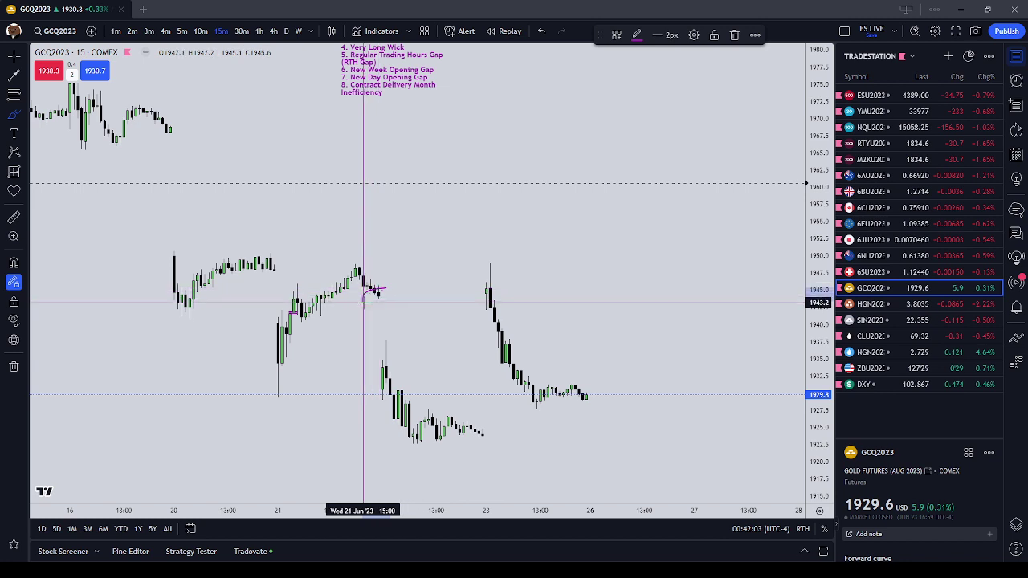
left_click_drag(364, 304, 397, 292)
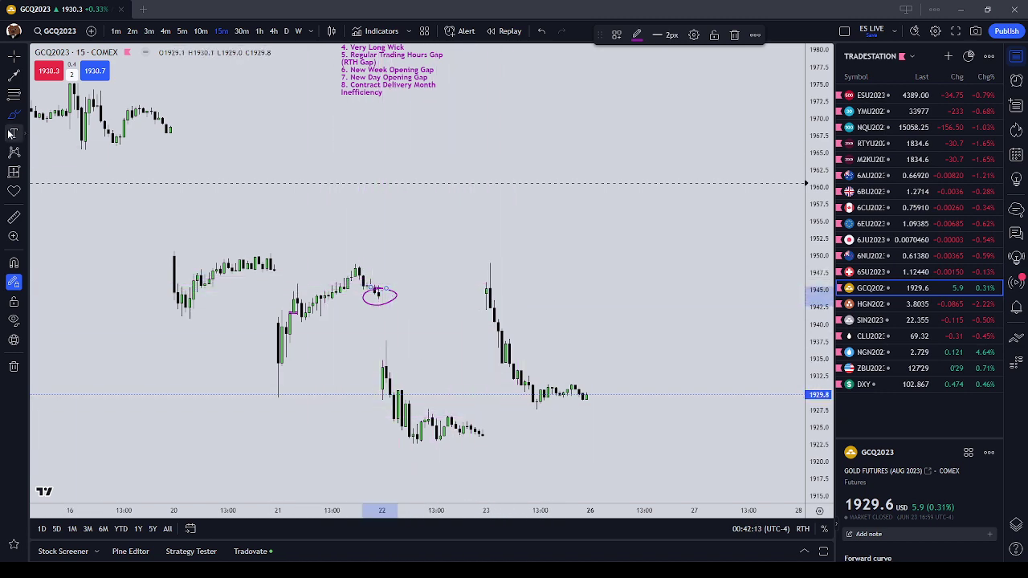
key("Delete")
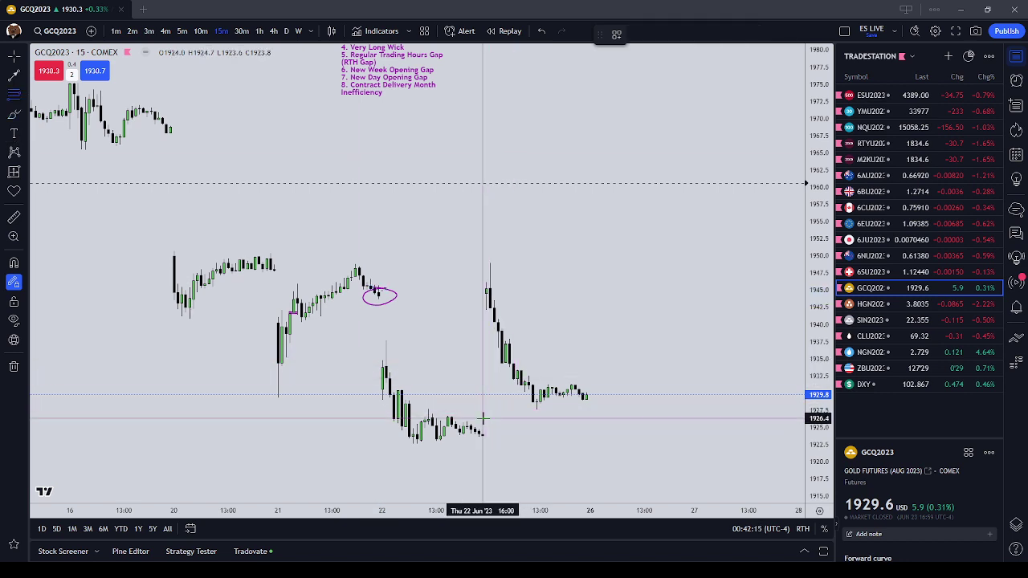
- Draw a Fib Retracement across the opening gap from the 22 June closing candles up to the 23 June opening candles
left_click(479, 432)
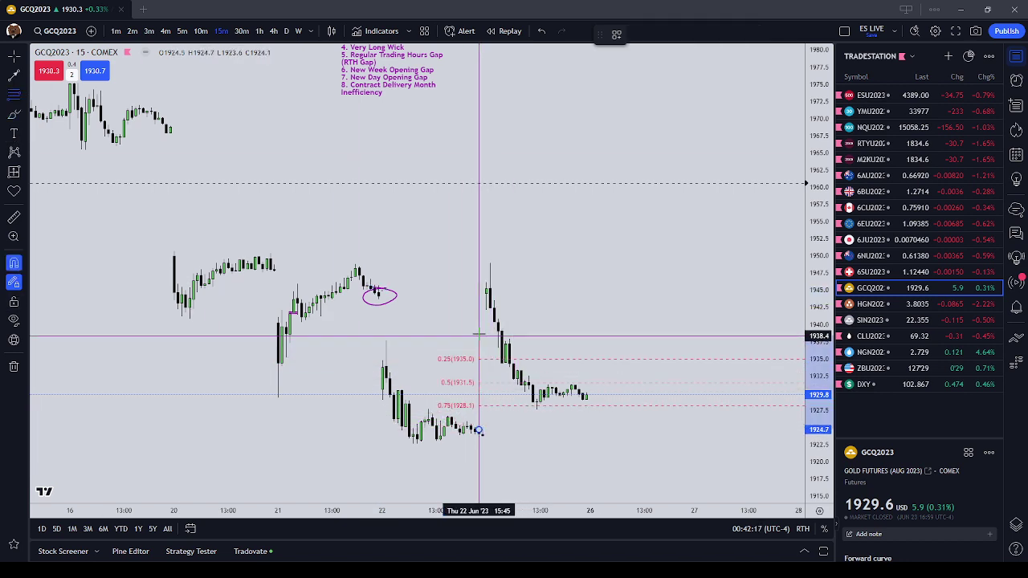
left_click(486, 309)
left_click(564, 273)
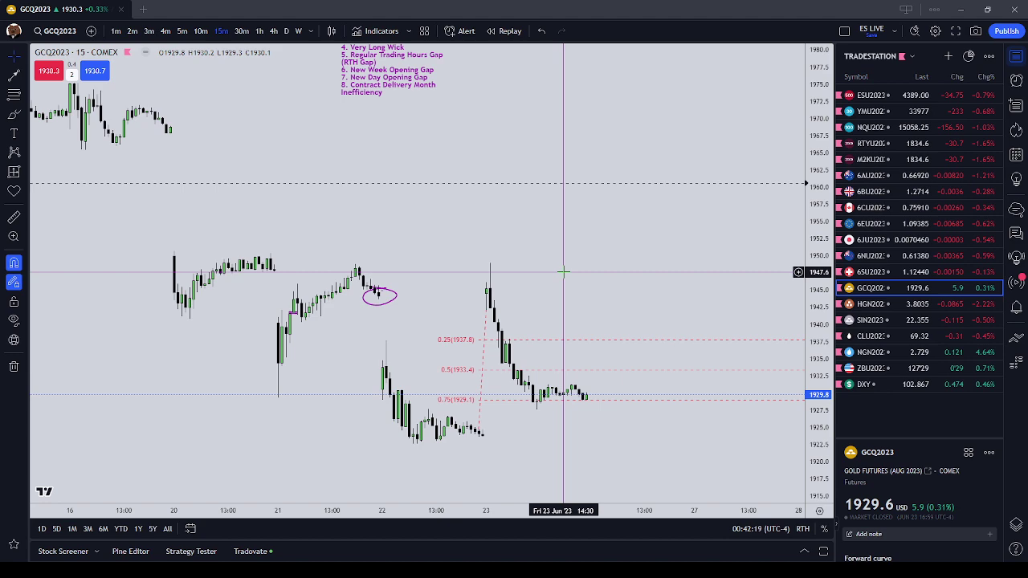
- Move the Index of ICT Inefficiencies note down into the empty area above the 22–23 June price action
scroll(564, 272, "down", 3)
left_click_drag(559, 209, 568, 276)
left_click_drag(517, 154, 538, 219)
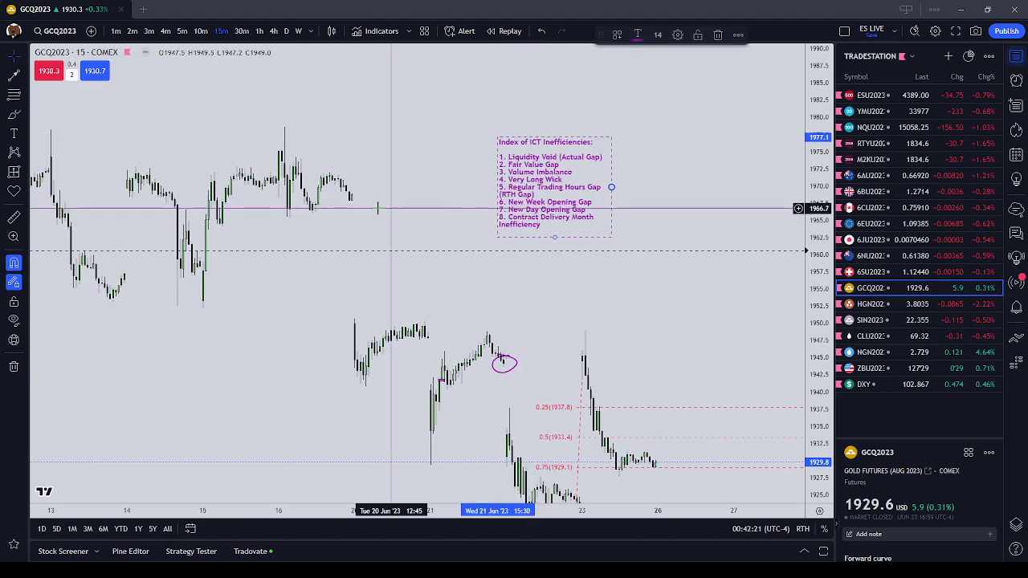
left_click(379, 212)
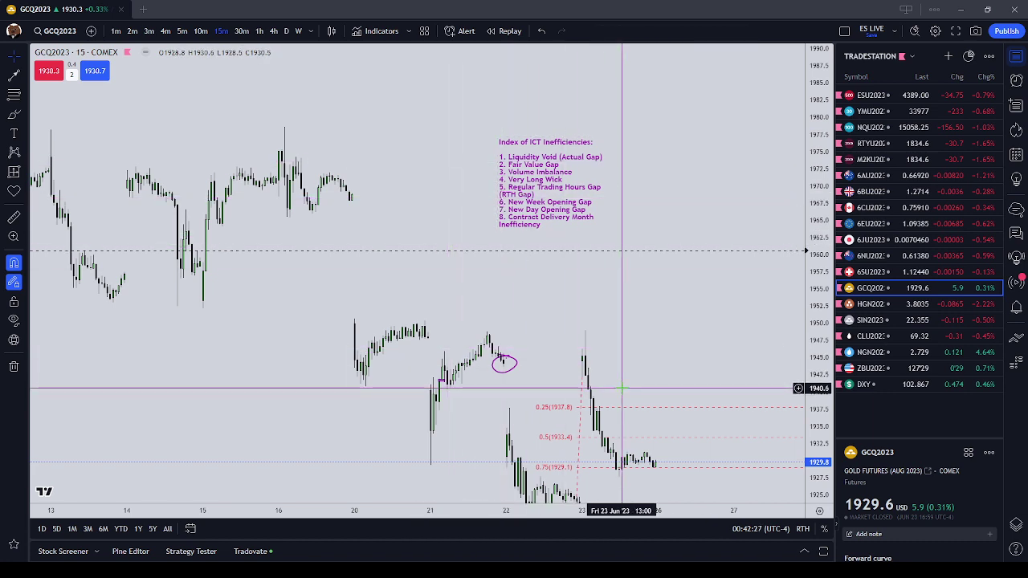
- Review the mid-June gaps and nudge the Index of ICT Inefficiencies note slightly lower above the 22–23 June sessions
scroll(622, 389, "down", 2)
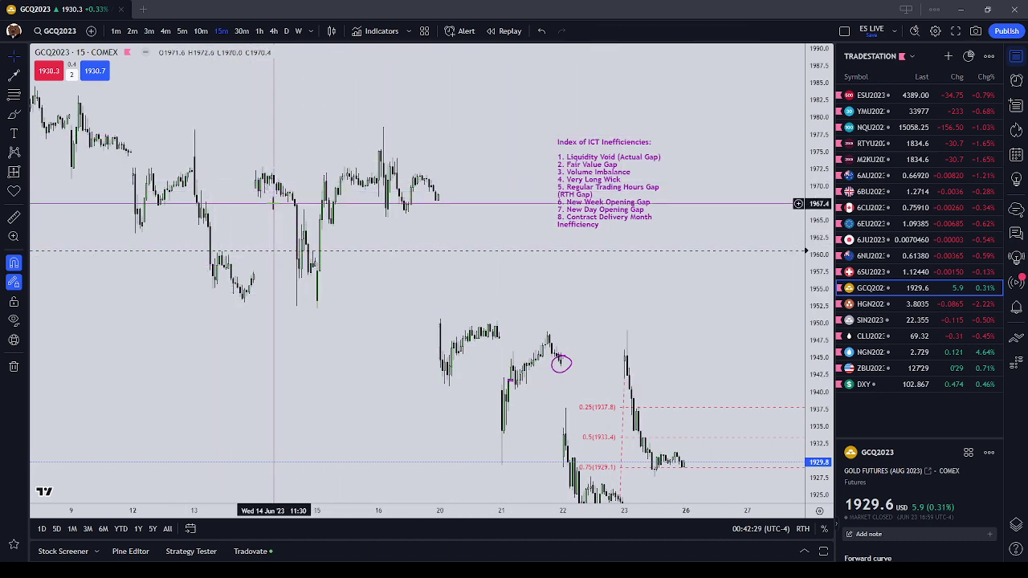
left_click_drag(399, 340, 370, 336)
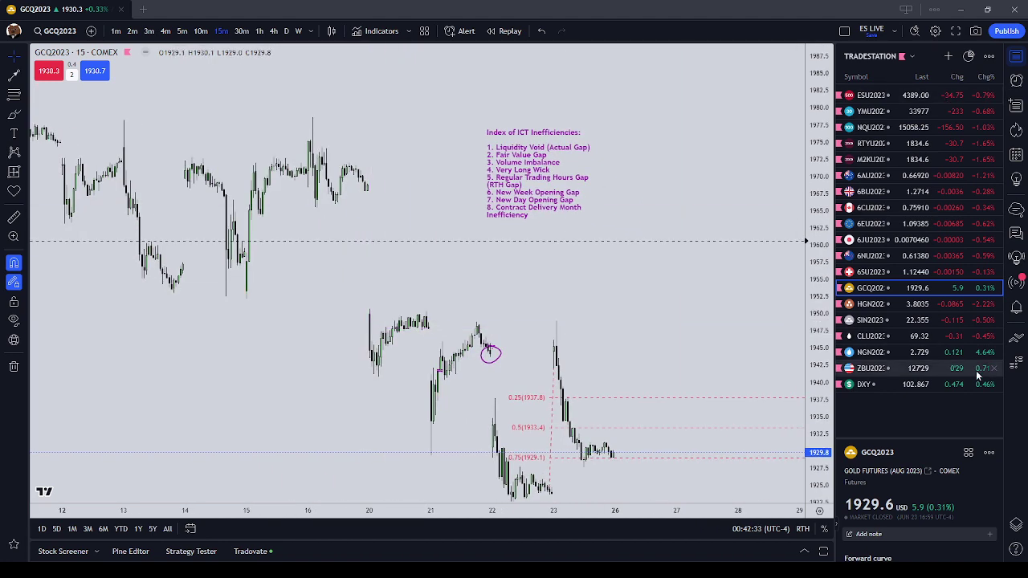
scroll(620, 304, "down", 2)
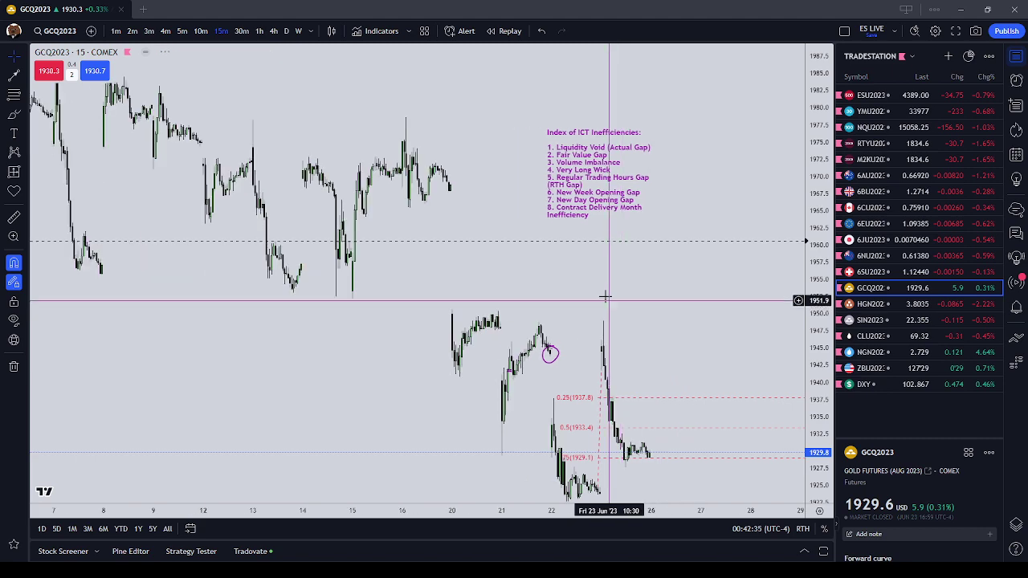
scroll(299, 212, "up", 1)
left_click_drag(297, 210, 308, 283)
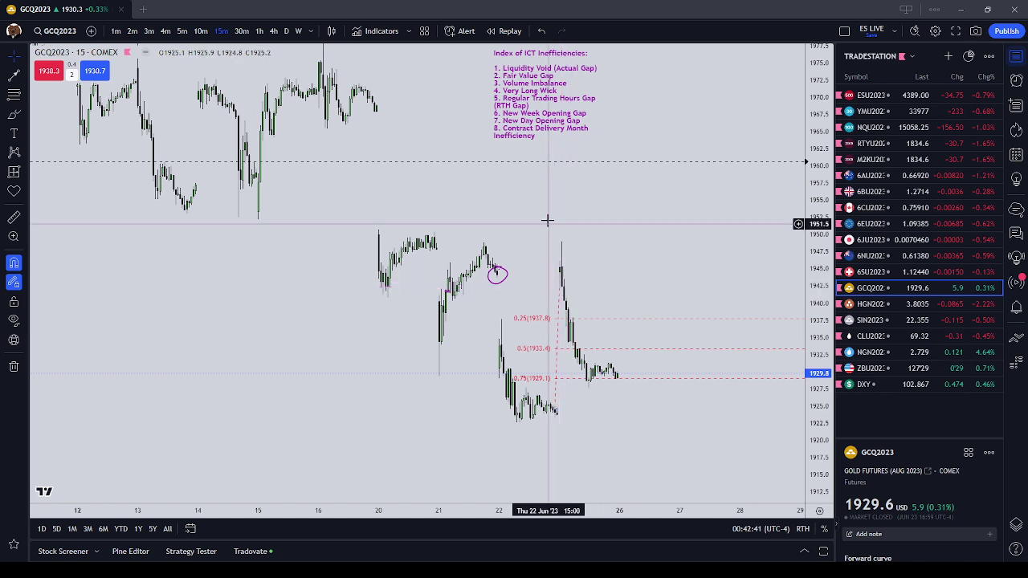
left_click_drag(526, 86, 530, 103)
left_click(654, 332)
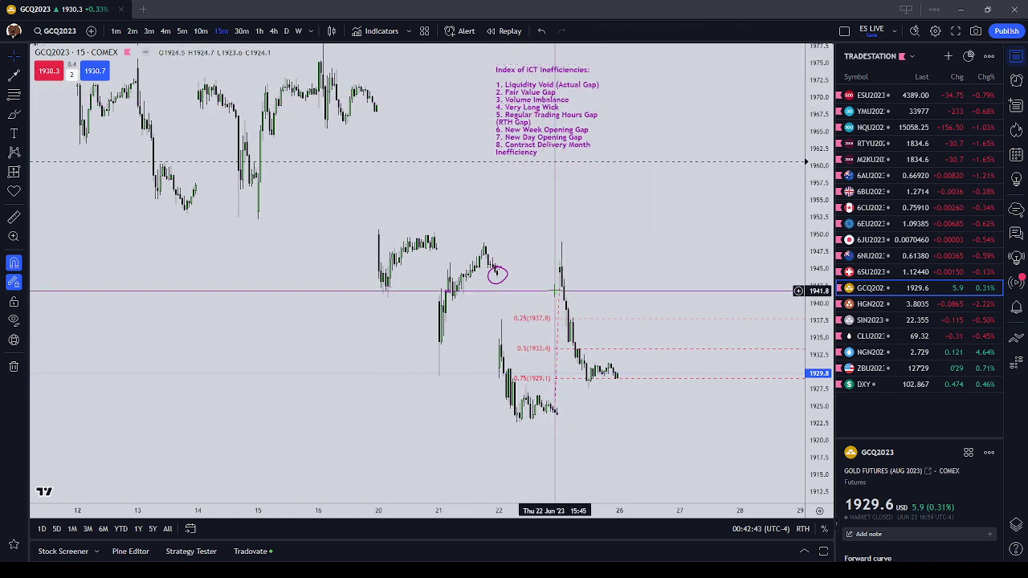
- Check the style settings of the Fib Retracement on the 23 June opening gap
left_click(561, 330)
left_click(558, 315)
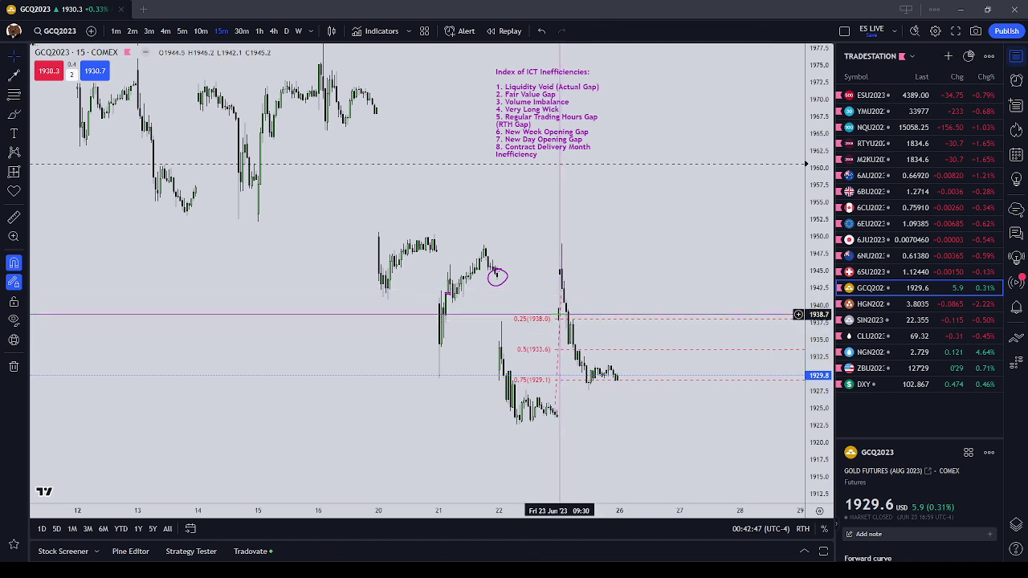
left_click(561, 317)
double_click(560, 319)
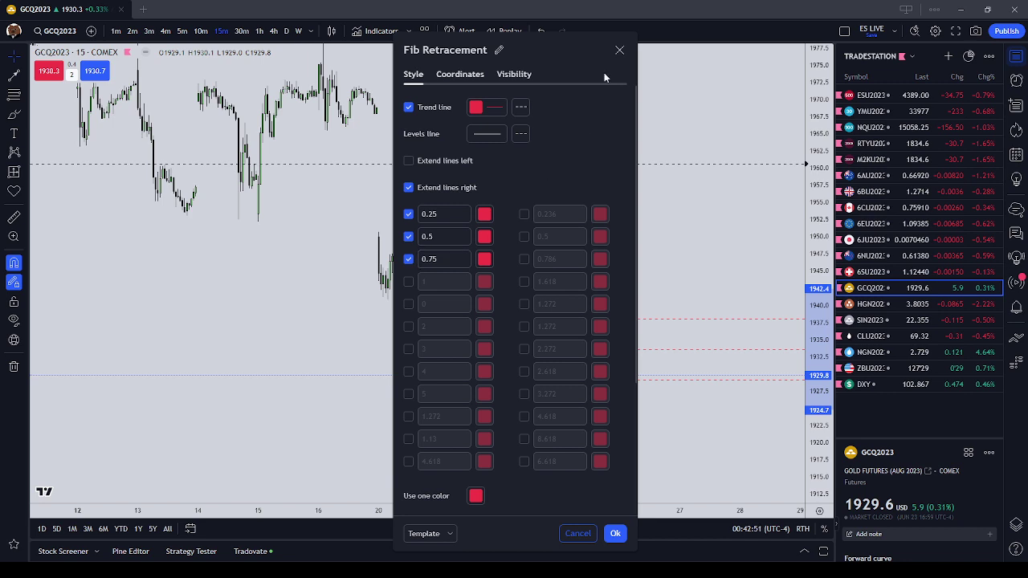
left_click(619, 50)
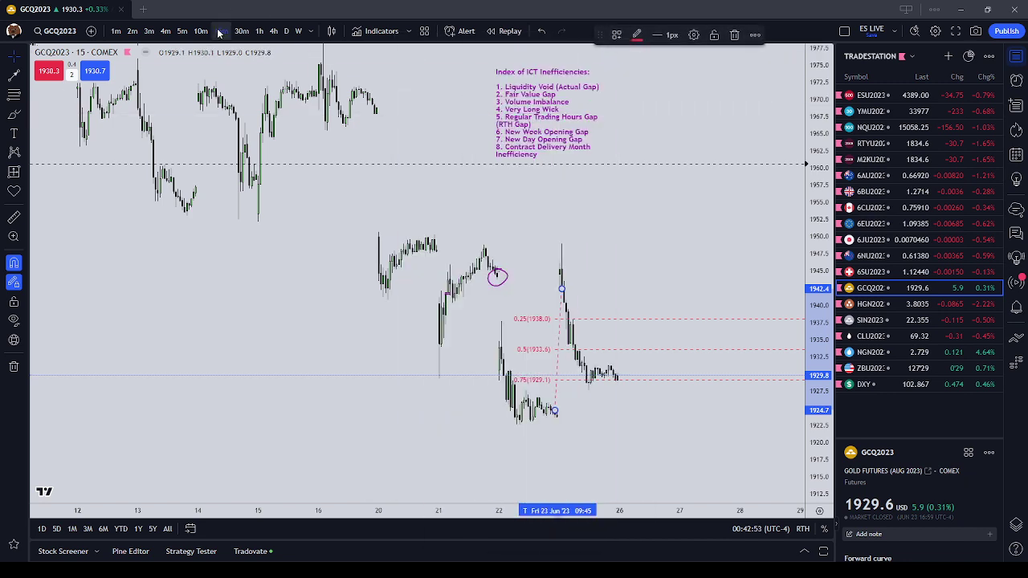
left_click(641, 362)
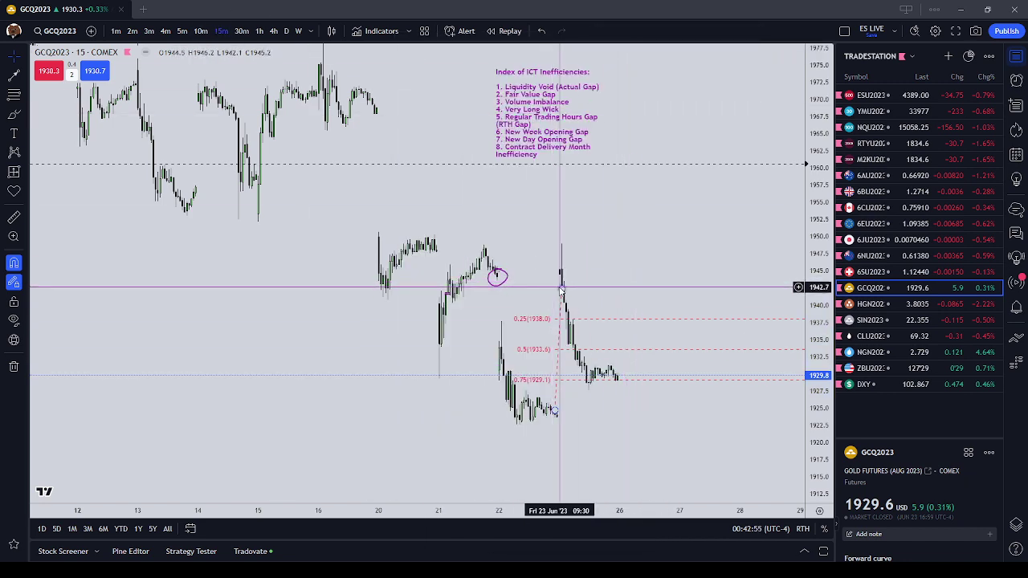
- Snap the Fib Retracement's upper anchor to the 23 June 09:30 candle and its lower anchor to the 22 June 16:00 candle
left_click_drag(562, 291, 561, 293)
left_click(568, 313)
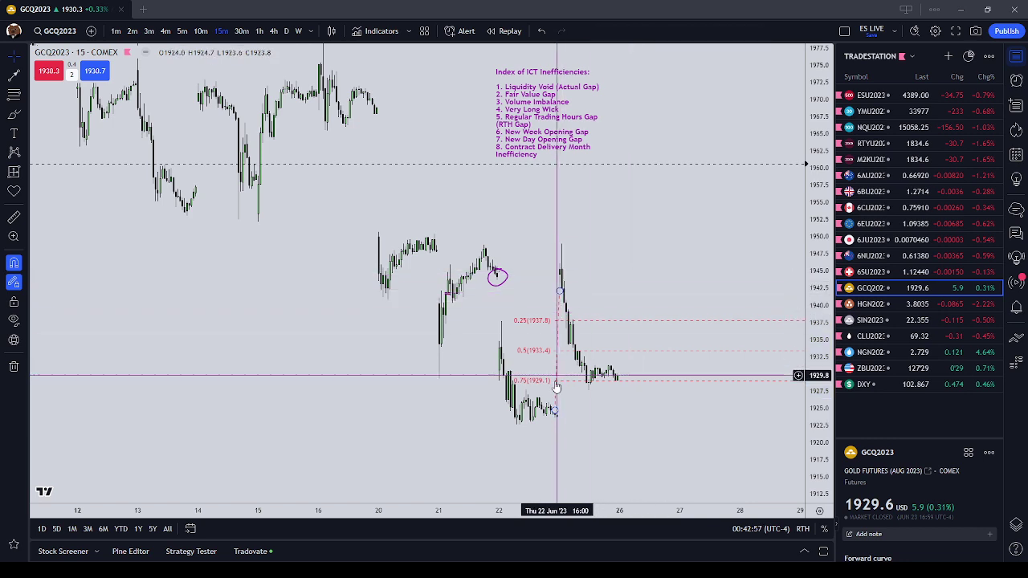
left_click_drag(554, 411, 558, 416)
left_click(608, 429)
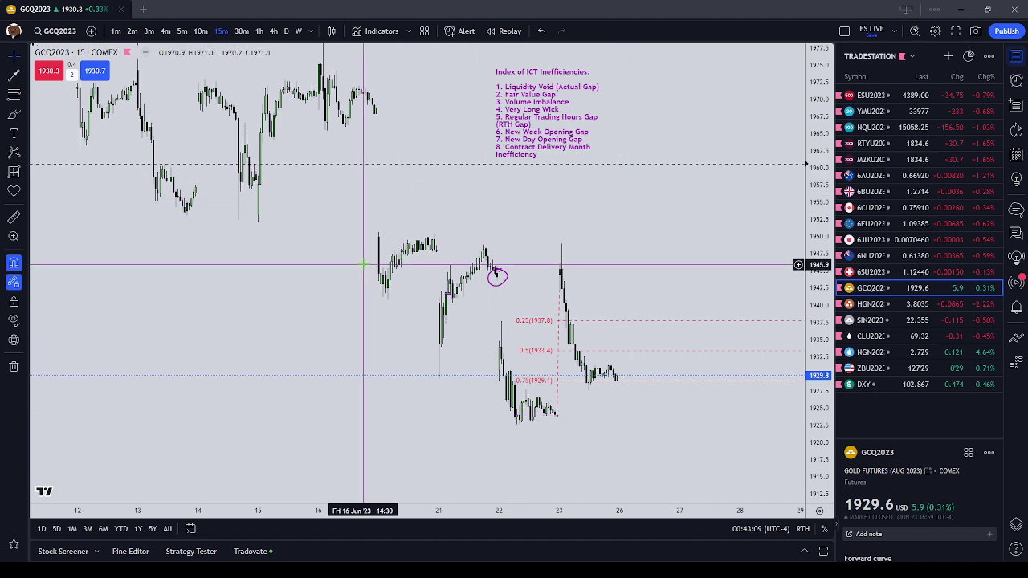
- Draw a second Fib Retracement across the opening gap between the 7 June close and the 8 June open
scroll(363, 264, "down", 1)
left_click_drag(363, 265, 520, 342)
scroll(526, 348, "down", 2)
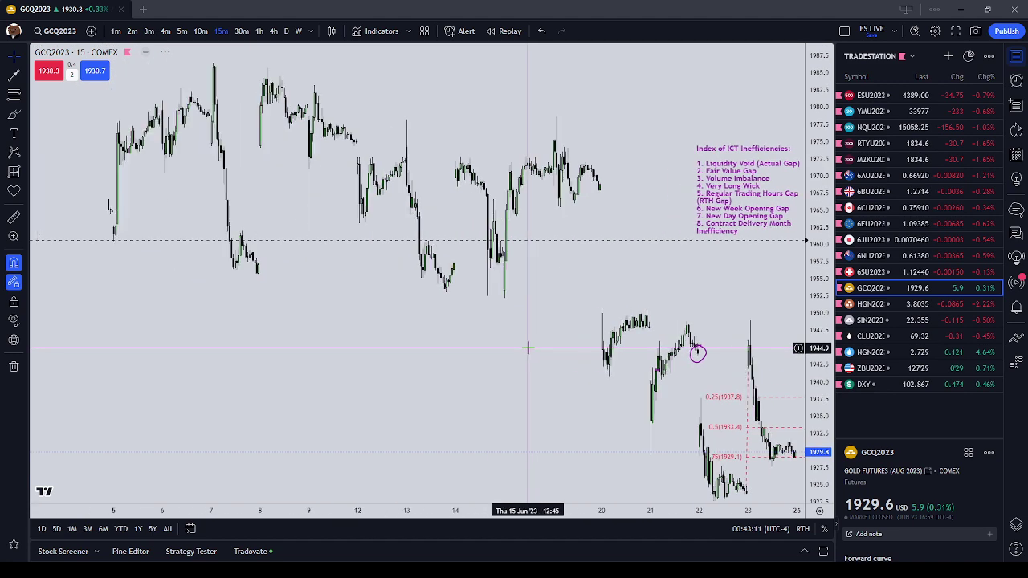
left_click_drag(381, 282, 525, 358)
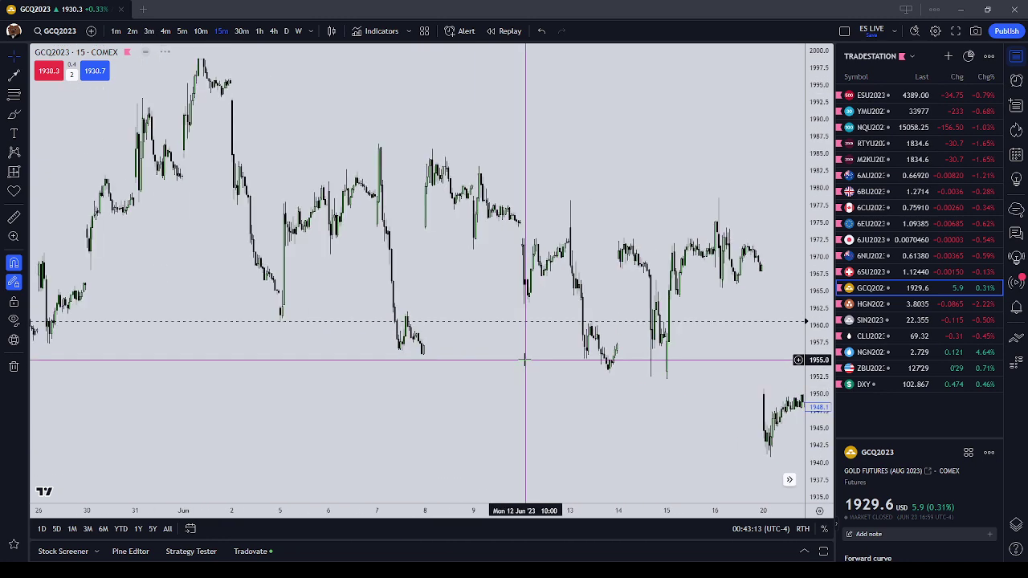
left_click(12, 93)
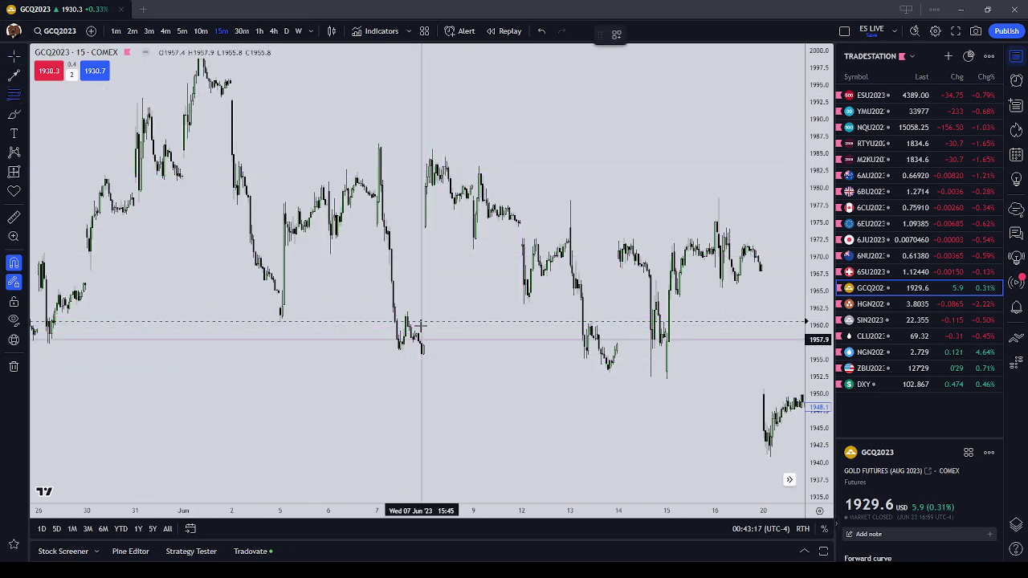
left_click(425, 229)
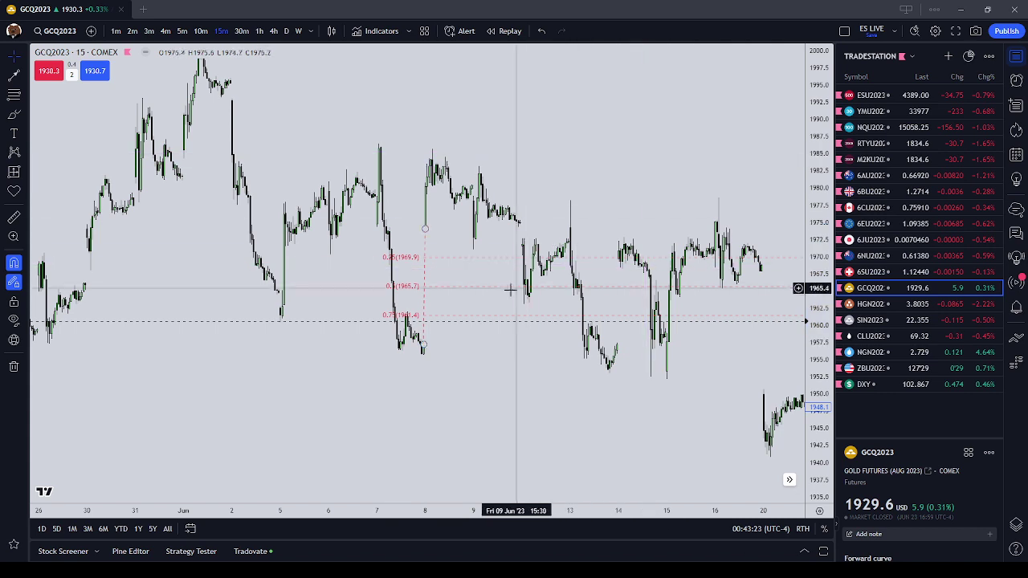
- Circle the 12 June low near the 0.5 gap level and the 9 June closing candles with freehand brush strokes
mouse_move(526, 294)
left_mouse_down()
mouse_move(533, 277)
mouse_move(514, 301)
mouse_move(538, 286)
left_mouse_up()
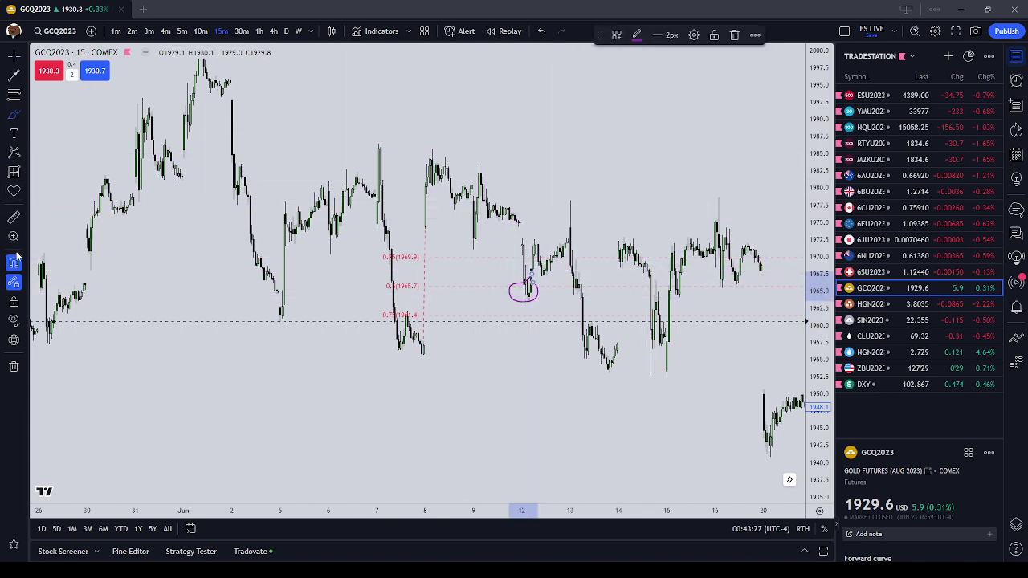
mouse_move(537, 222)
left_mouse_down()
mouse_move(514, 225)
mouse_move(536, 225)
left_mouse_up()
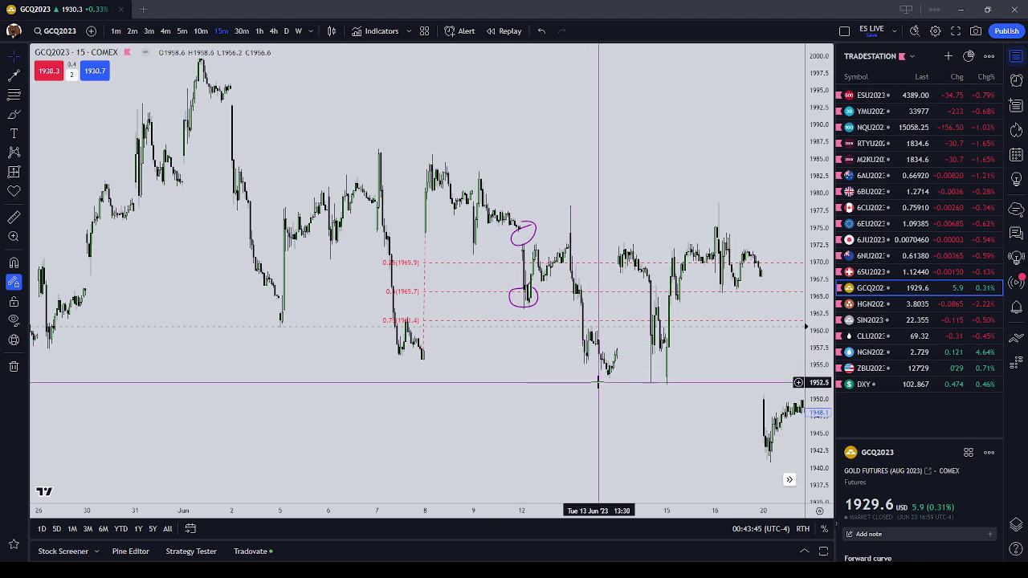
left_click_drag(599, 378, 302, 291)
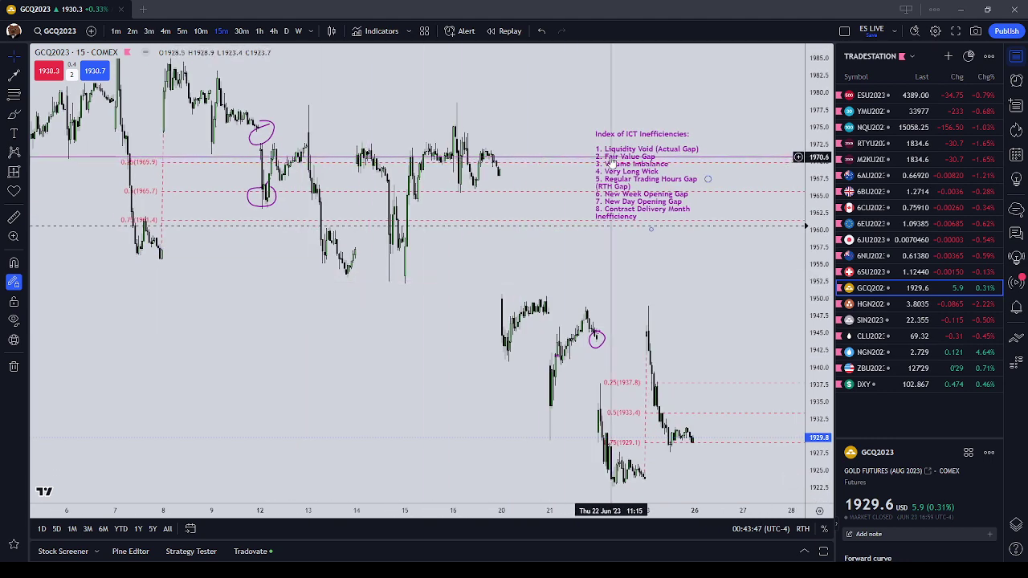
- Move the Index of ICT Inefficiencies note higher on the GCQ2023 chart, above the 22–23 June price action
left_click_drag(640, 176, 632, 113)
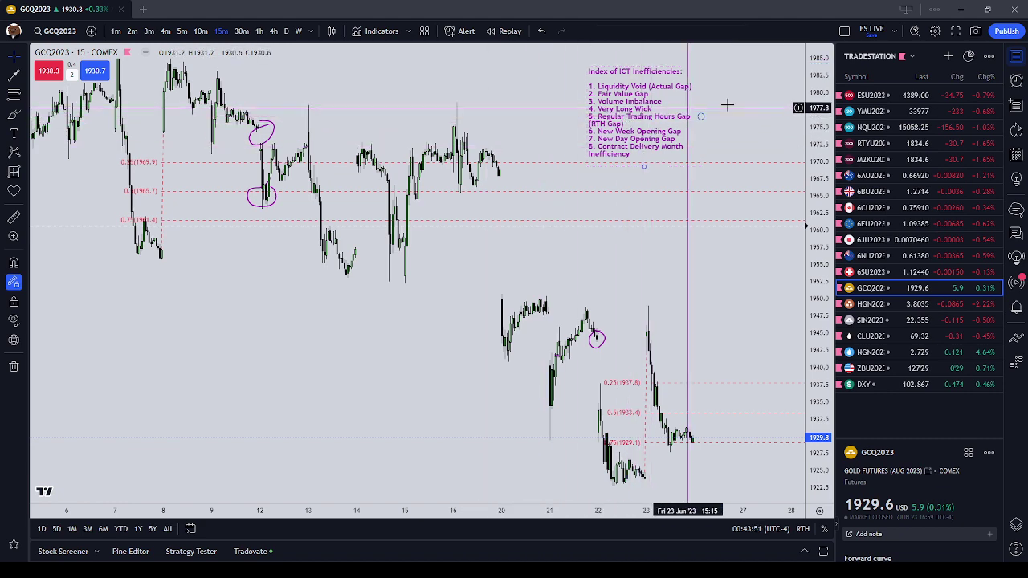
- Switch the chart to ESU2023 and set its session to electronic trading hours (ETH)
left_click(871, 95)
right_click(280, 153)
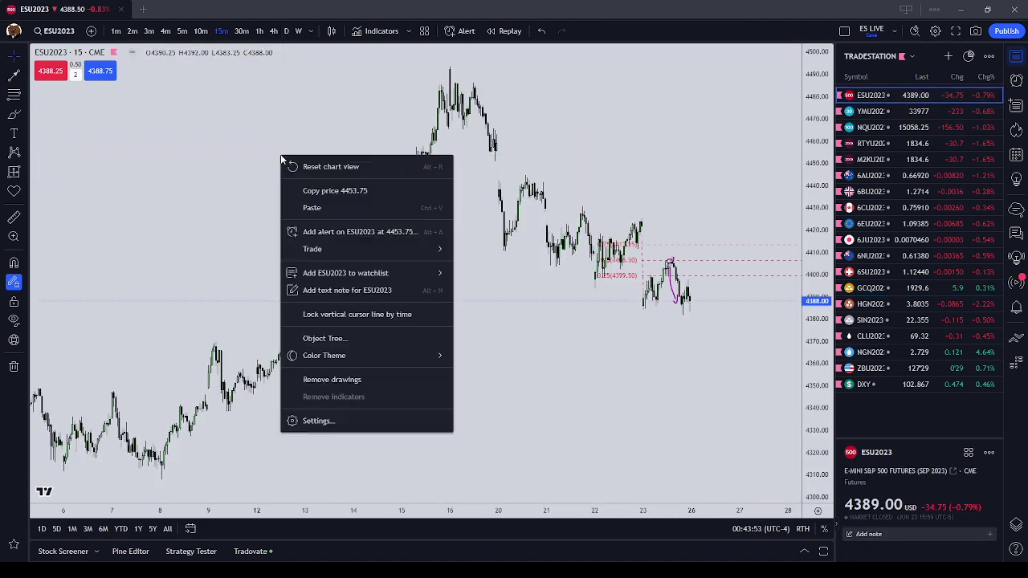
left_click(654, 363)
mouse_move(328, 291)
left_mouse_down()
mouse_move(362, 156)
mouse_move(319, 139)
left_mouse_up()
left_click(803, 528)
left_click(825, 489)
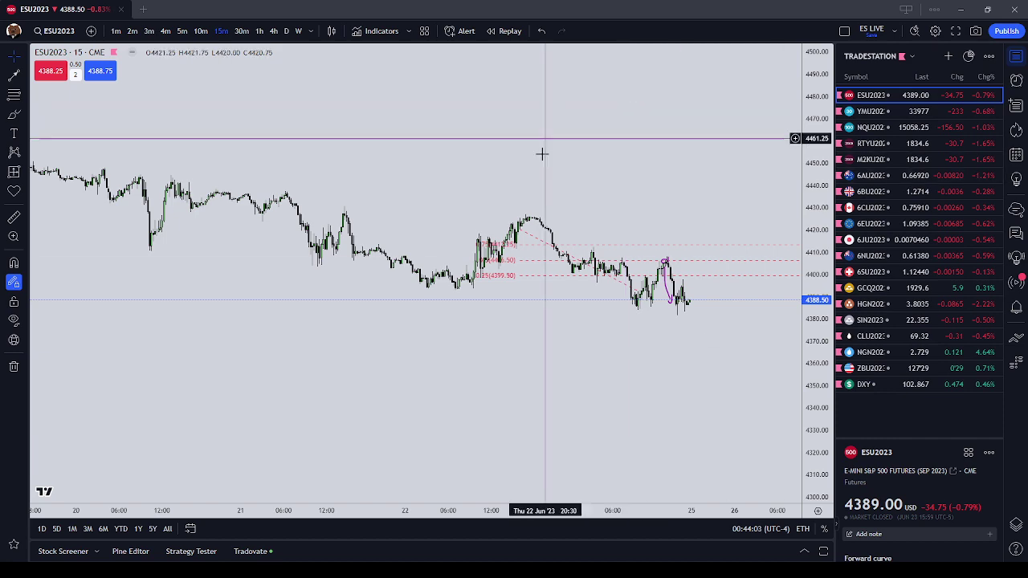
- Delete the freehand circle at the 14 June low and the long horizontal marking between 13 and 14 June
scroll(153, 325, "down", 5)
left_click_drag(148, 325, 526, 292)
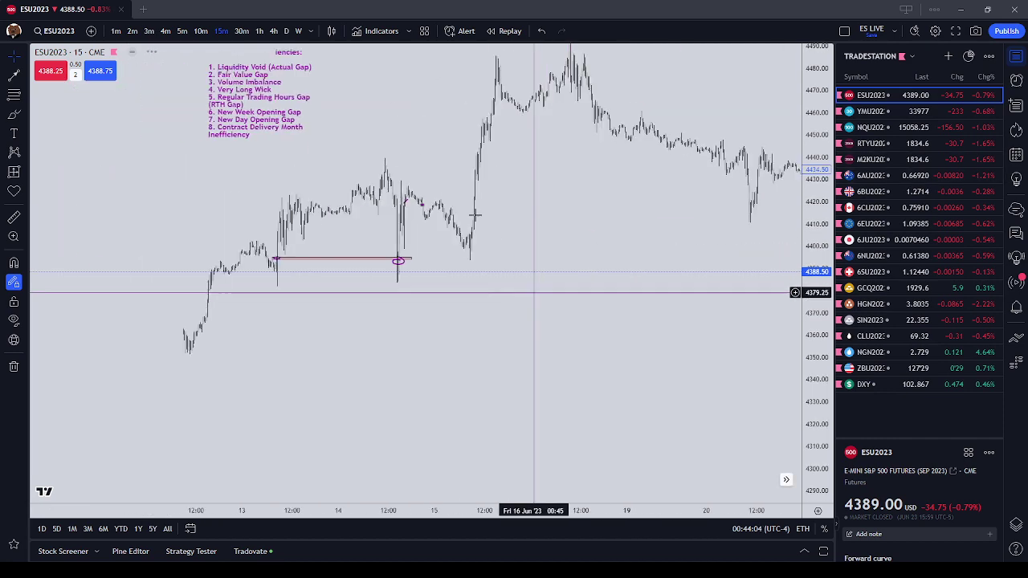
left_click(399, 260)
left_click(735, 35)
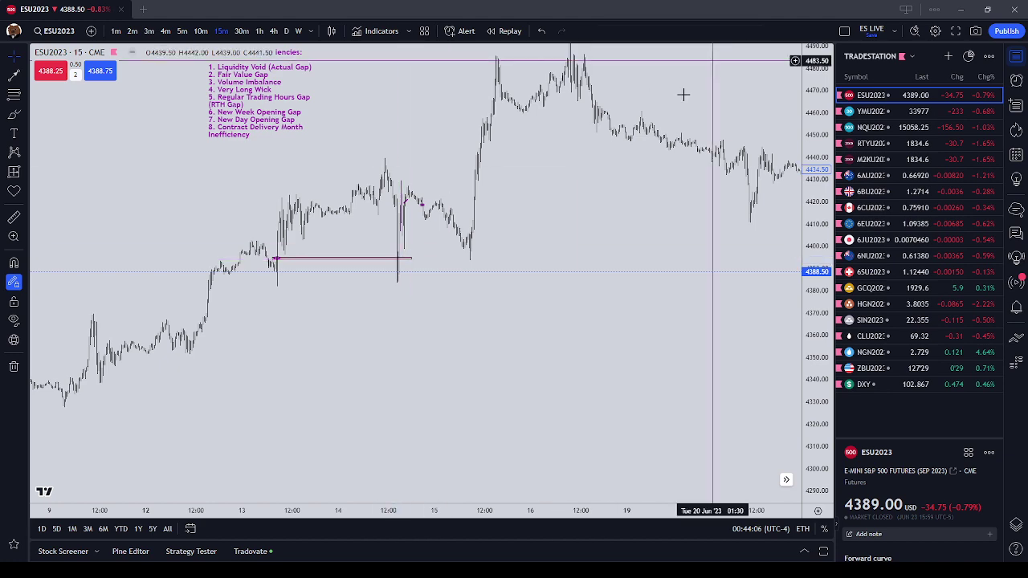
left_click(412, 259)
scroll(426, 251, "down", 1)
left_click(774, 37)
- Examine the 15-minute ESU2023 price action around the 9 June close and the Sunday 11 June 18:00 open
scroll(557, 238, "down", 3)
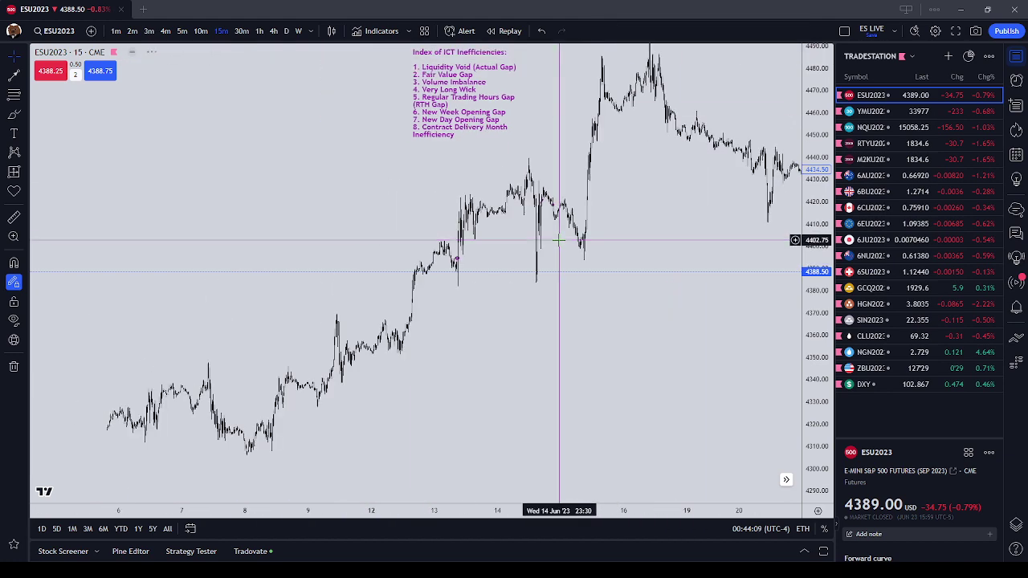
left_click_drag(587, 259, 601, 319)
scroll(579, 329, "up", 3)
left_click_drag(528, 345, 584, 323)
scroll(527, 355, "up", 2)
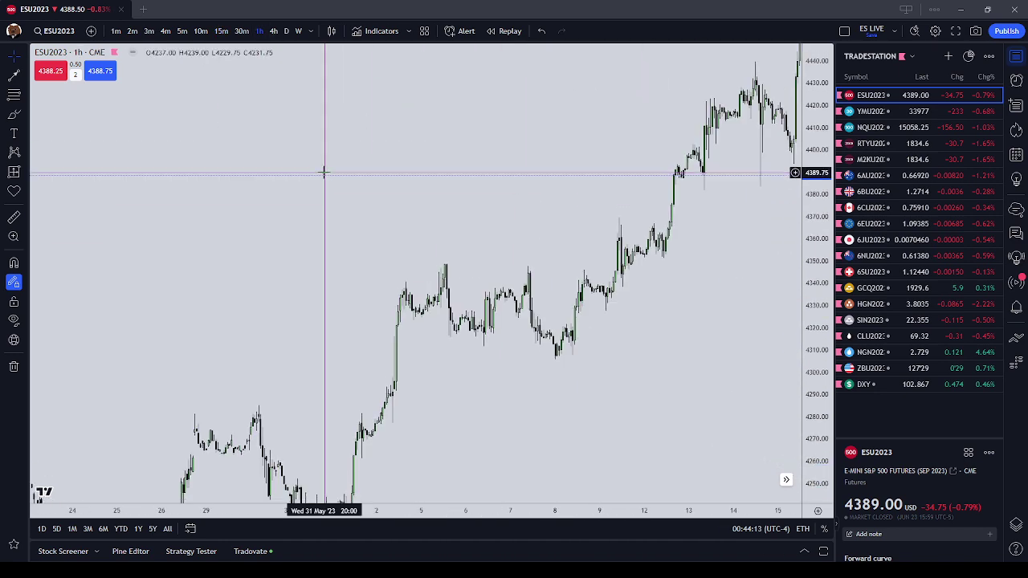
left_click(221, 31)
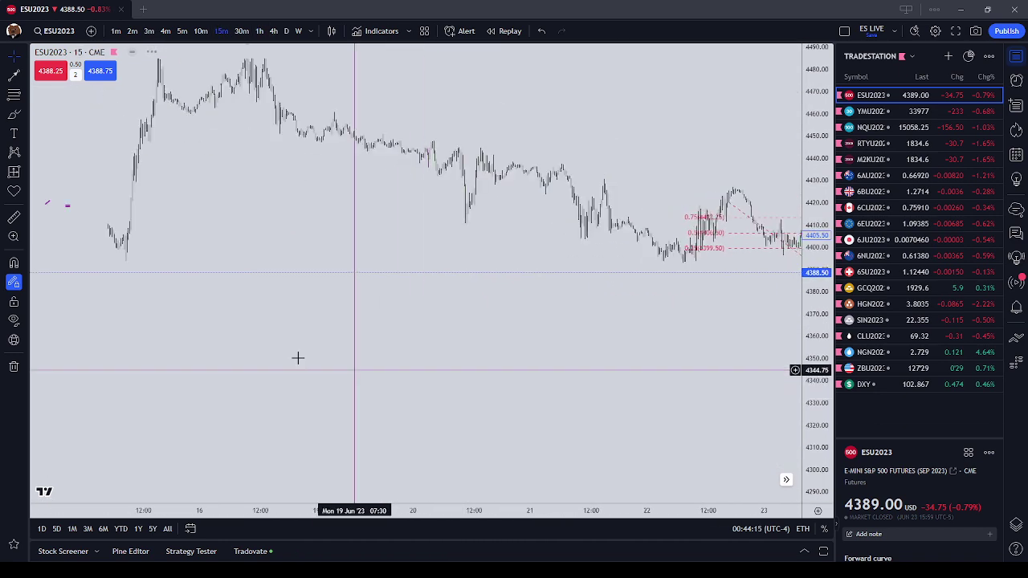
left_click_drag(272, 392, 547, 365)
scroll(321, 392, "up", 3)
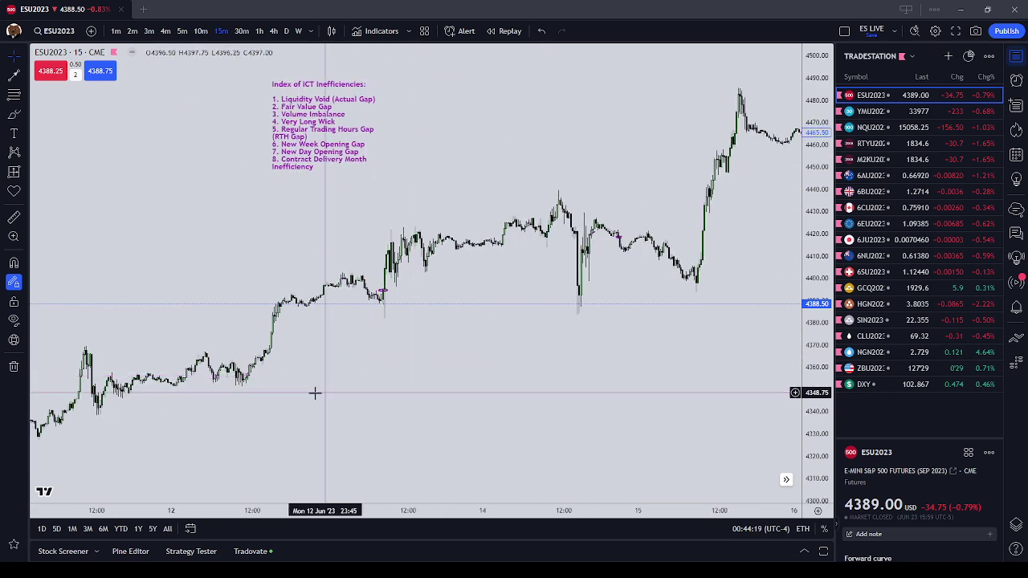
left_click_drag(229, 421, 555, 358)
scroll(555, 358, "up", 3)
left_click_drag(821, 428, 816, 193)
left_click_drag(314, 452, 467, 295)
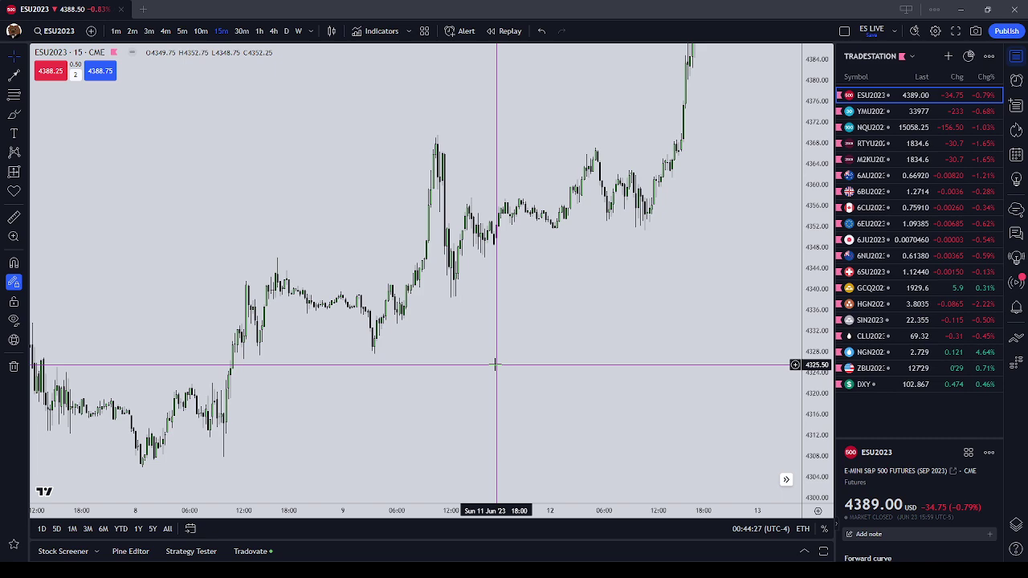
scroll(498, 366, "up", 3)
left_click_drag(500, 367, 584, 418)
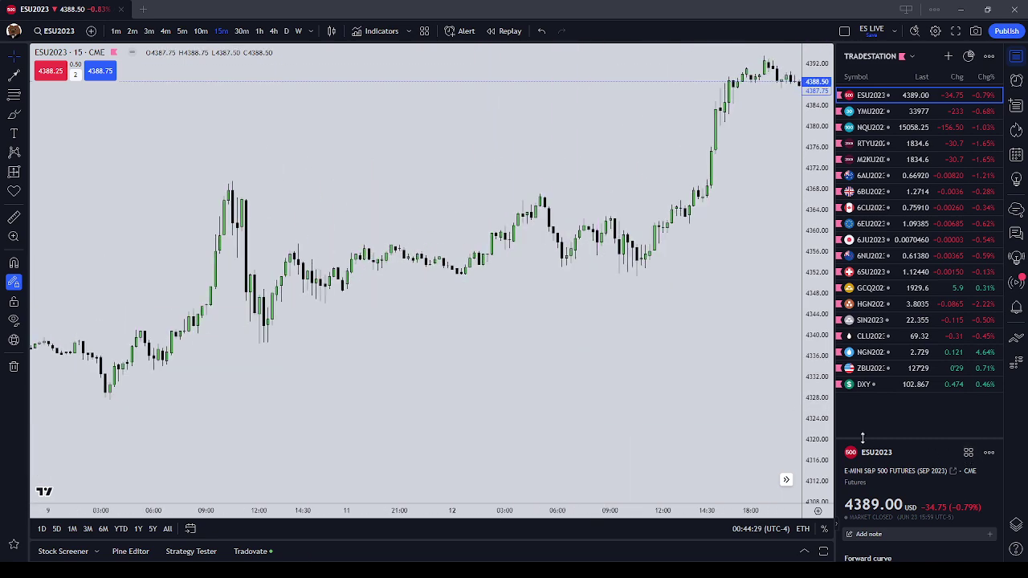
left_click_drag(820, 408, 821, 104)
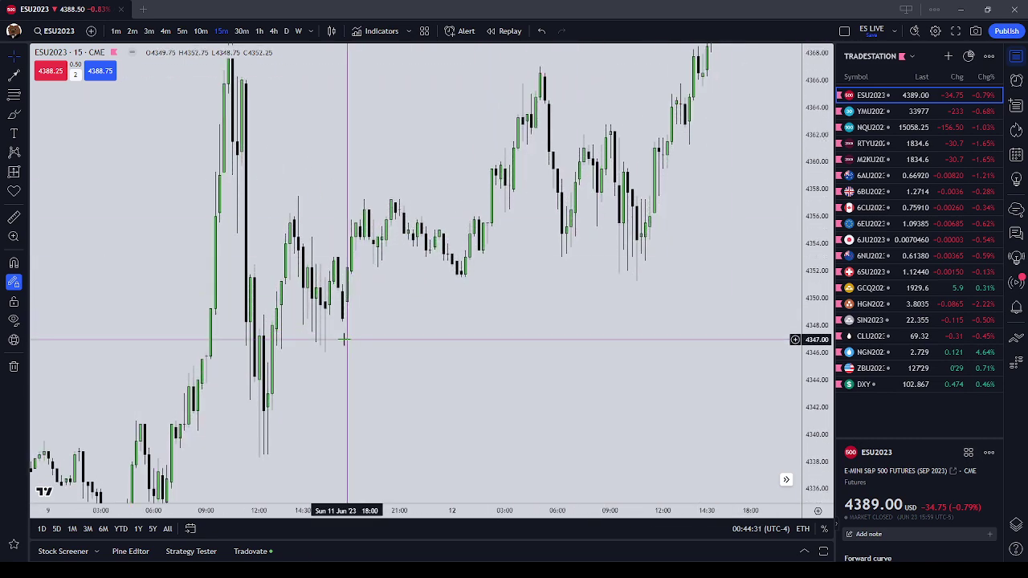
left_click_drag(345, 338, 482, 436)
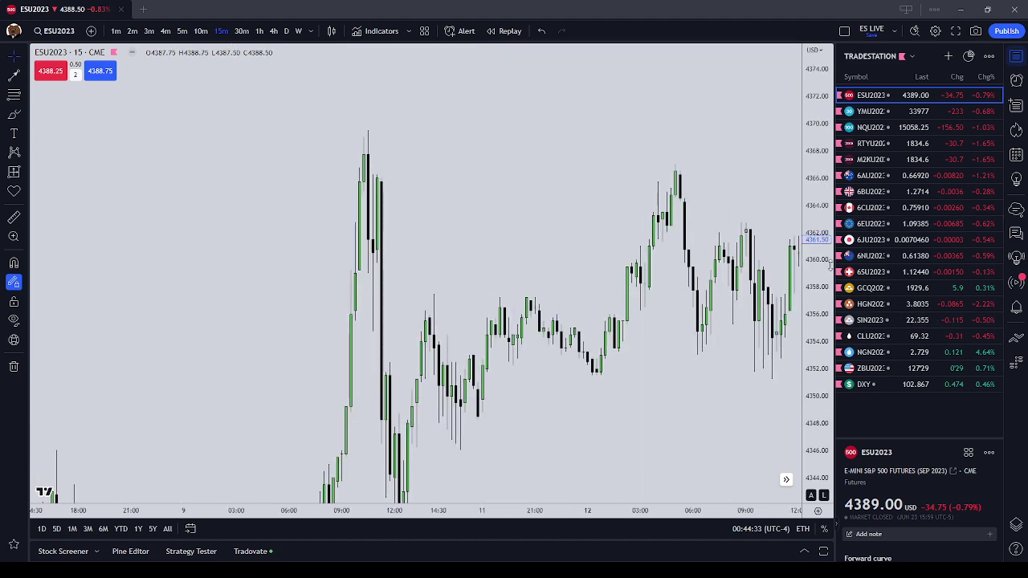
- Bring the index note down to just above the 9–12 June price action on the ESU2023 chart
left_click_drag(823, 170, 821, 426)
left_click_drag(570, 110, 567, 292)
scroll(568, 291, "down", 3)
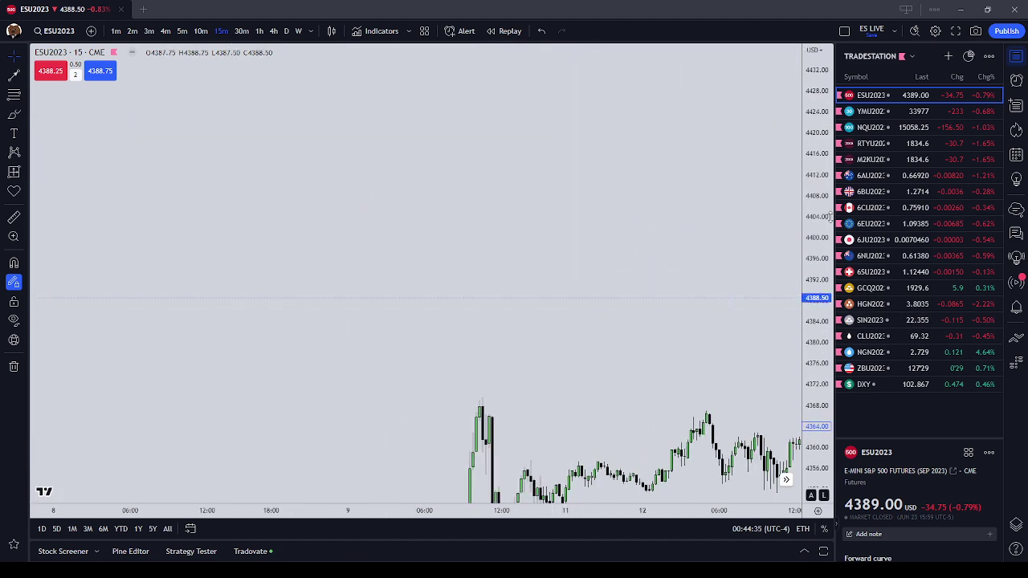
left_click_drag(824, 185, 821, 370)
scroll(666, 252, "down", 4)
left_click_drag(672, 155, 415, 259)
left_click_drag(605, 158, 368, 390)
left_click(456, 429)
scroll(514, 435, "up", 1)
left_click_drag(535, 434, 636, 288)
left_click_drag(570, 416, 631, 393)
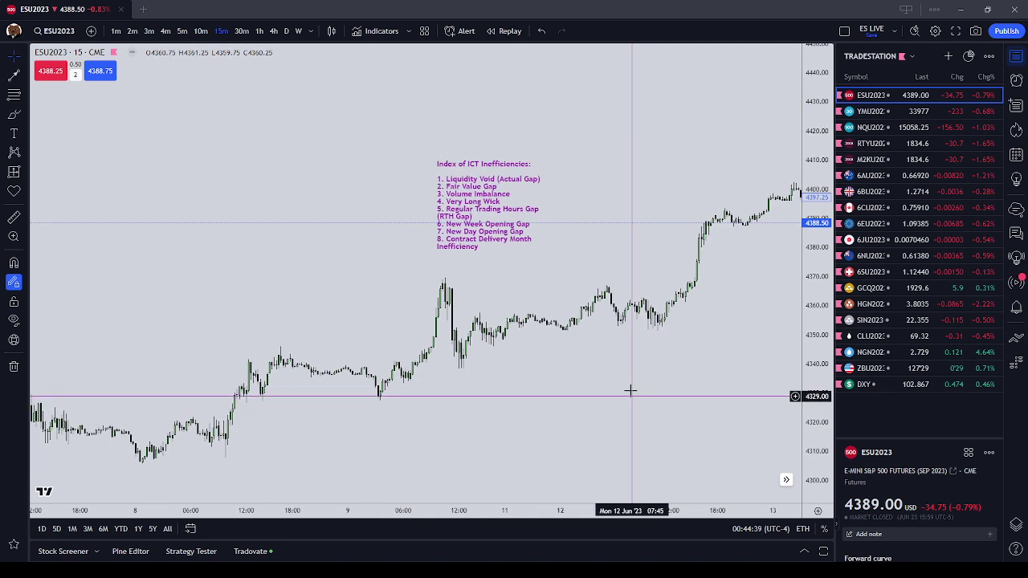
left_click_drag(475, 235, 454, 265)
left_click(439, 369)
left_click_drag(820, 422, 837, 135)
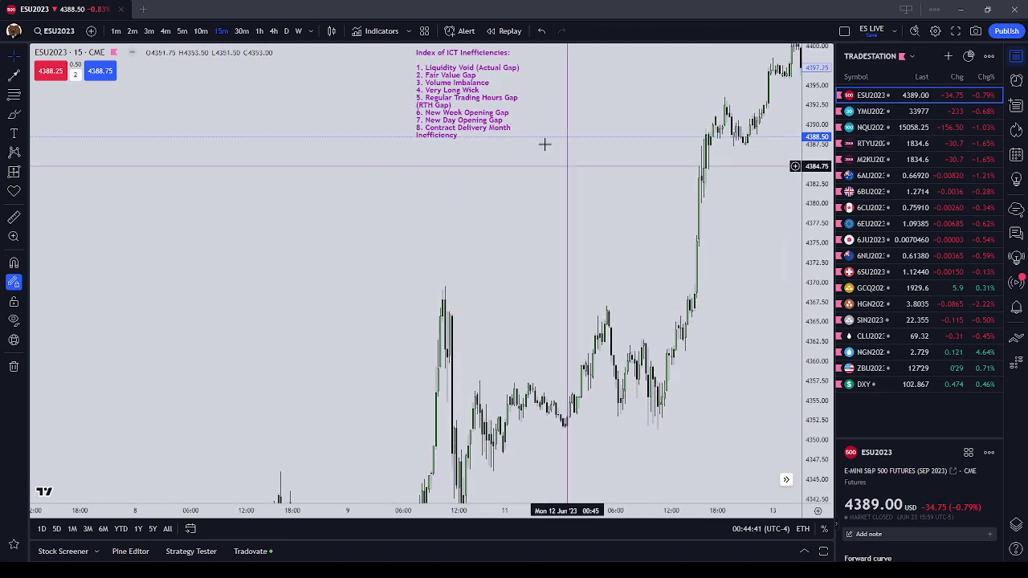
left_click_drag(492, 107, 555, 257)
left_click(684, 447)
scroll(686, 448, "up", 1)
left_click_drag(688, 447, 713, 331)
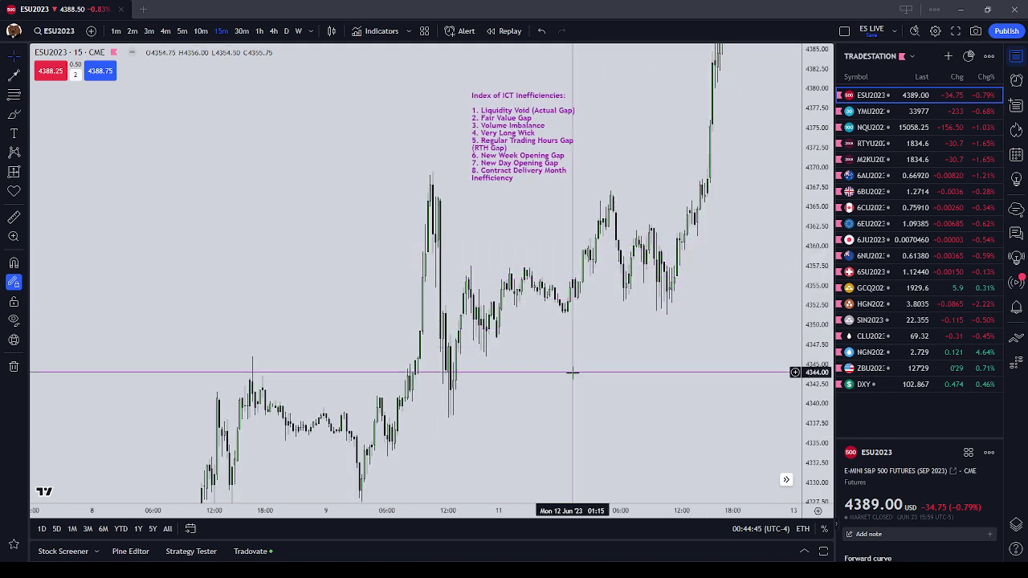
- Mark the new week opening gap with Horizontal Rays at the 9 June close, 4348.25, and the 11 June open, 4349.75
scroll(588, 370, "up", 1)
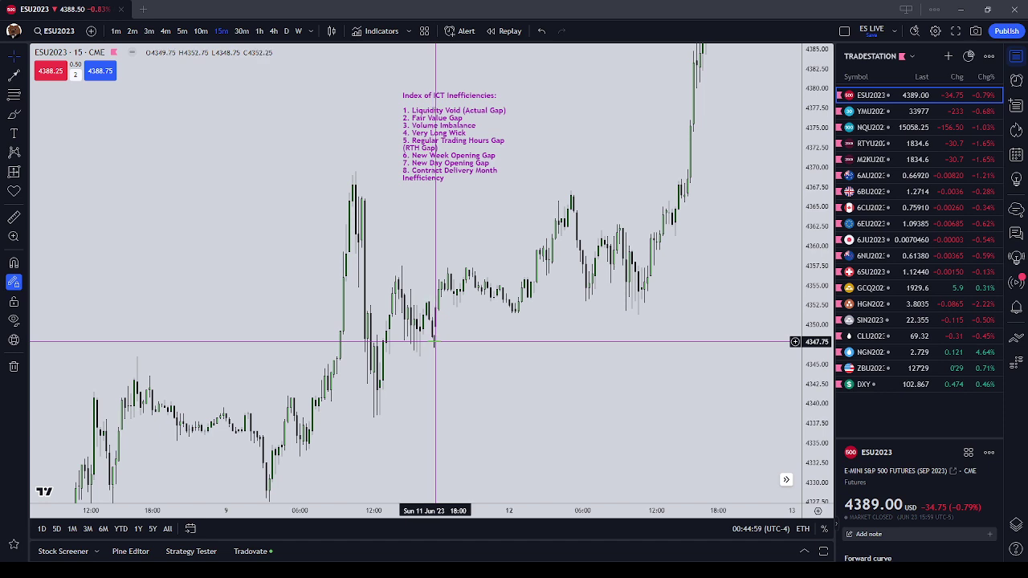
left_click(22, 73)
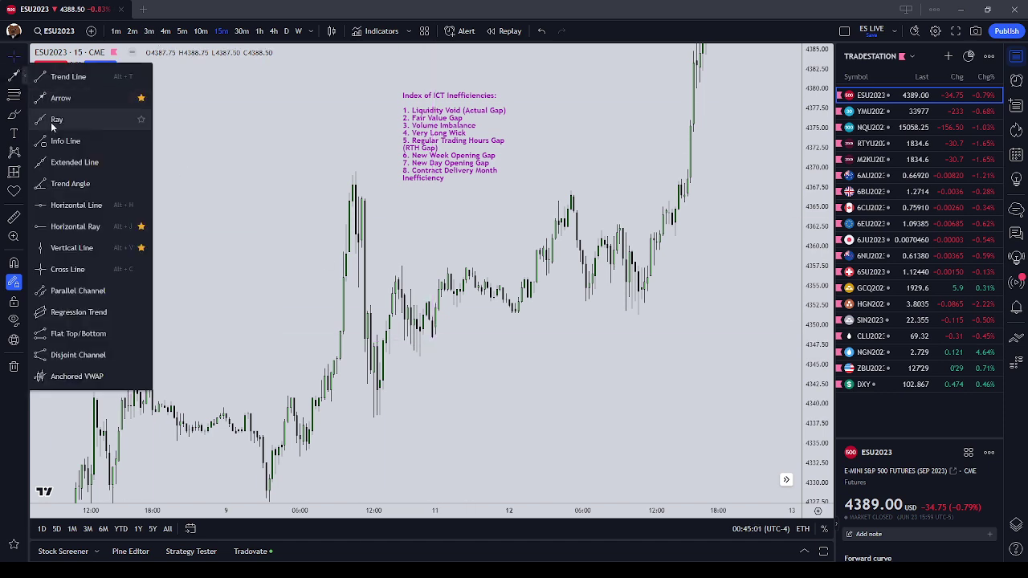
left_click(72, 229)
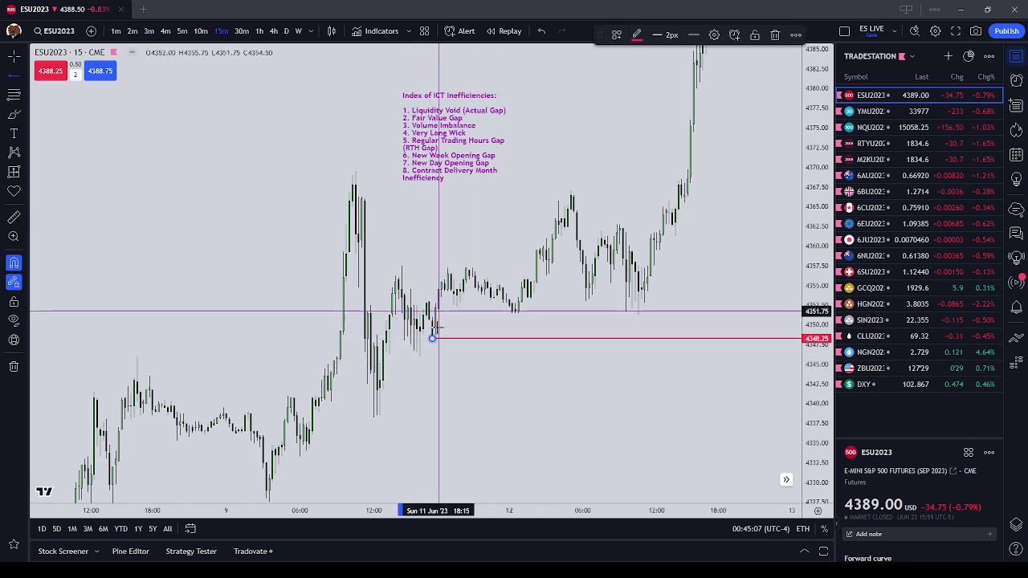
left_click(436, 327)
key("Escape")
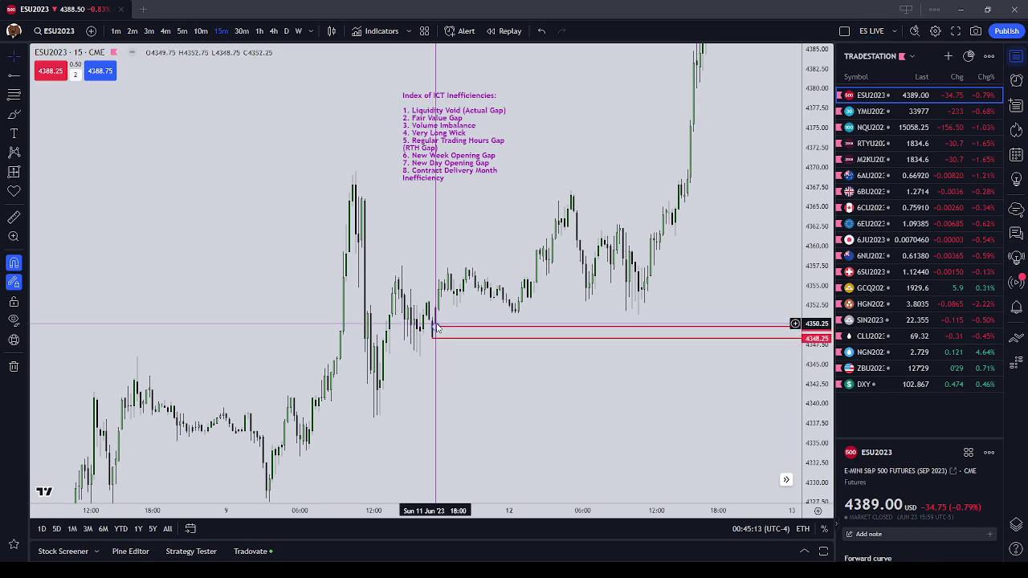
- Delete the old Fib Retracement and the curved freehand stroke around the 23 June price action
left_click_drag(606, 445, 427, 464)
scroll(427, 463, "down", 4)
left_click_drag(815, 229, 808, 463)
scroll(729, 411, "down", 2)
left_click_drag(729, 412, 241, 421)
scroll(453, 413, "down", 4)
left_click_drag(498, 392, 370, 431)
scroll(480, 425, "down", 5)
left_click_drag(482, 426, 451, 413)
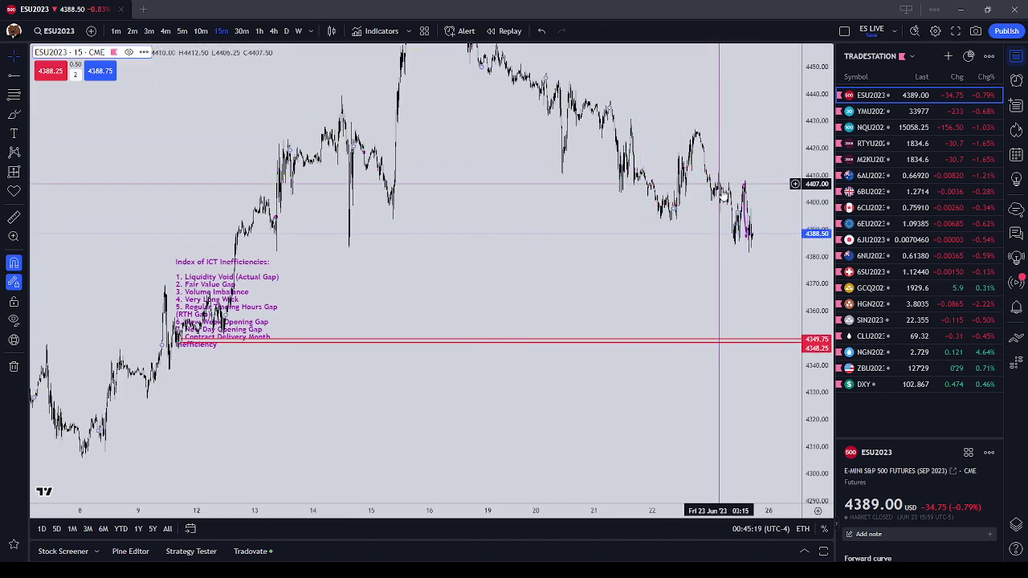
left_click(746, 231)
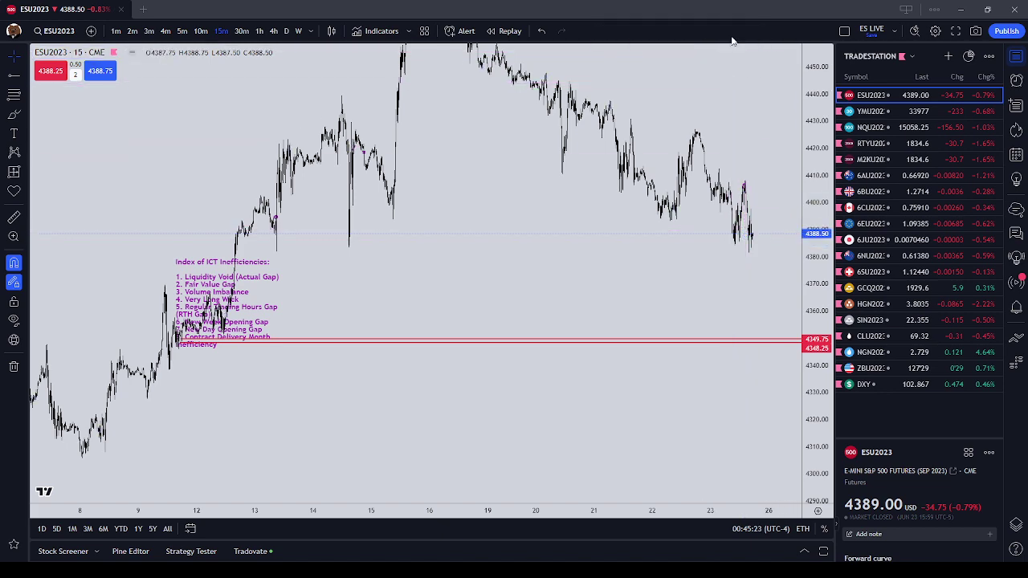
- Move the index note up off the two horizontal rays, clear of the 11–12 June candles
left_click_drag(394, 342, 582, 372)
scroll(583, 372, "up", 4)
left_click_drag(451, 343, 583, 334)
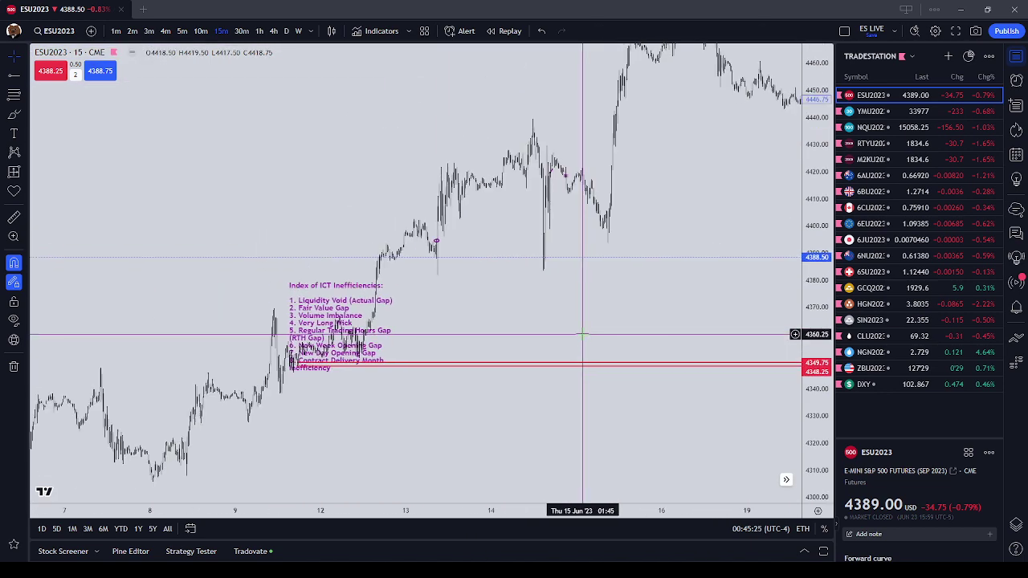
left_click_drag(350, 323, 303, 243)
scroll(447, 404, "up", 3)
- Delete the small freehand circle on the 13 June candles
left_click_drag(313, 413, 673, 410)
scroll(673, 410, "up", 3)
left_click(639, 236)
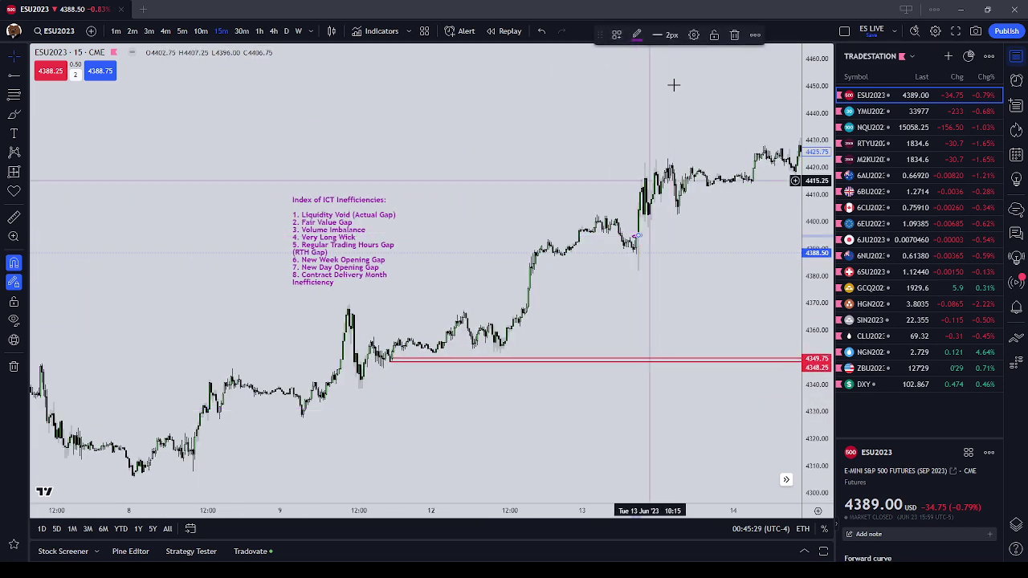
left_click(733, 37)
- Reposition the index note just above the 9–12 June candles, closer to the new week opening gap rays
scroll(725, 421, "down", 2)
left_click_drag(811, 416, 810, 185)
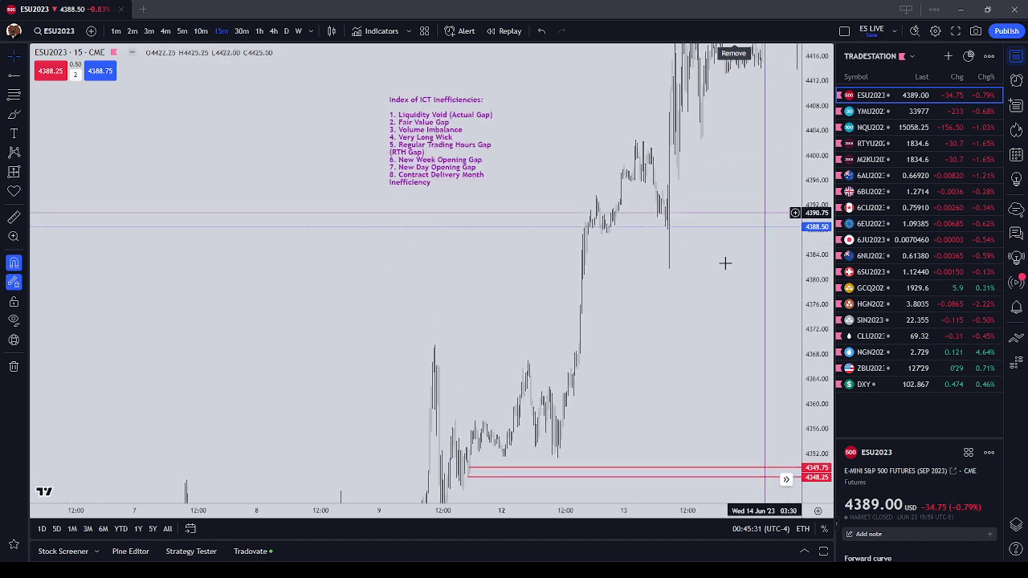
scroll(723, 263, "up", 2)
left_click_drag(305, 170, 356, 314)
left_click_drag(589, 390, 662, 334)
scroll(679, 329, "up", 2)
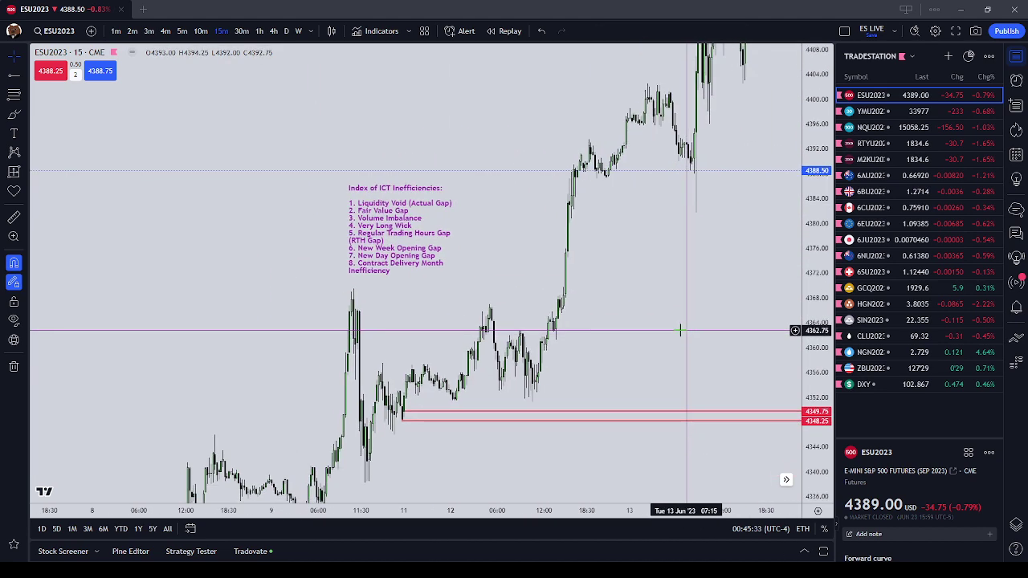
left_click_drag(462, 480, 534, 433)
left_click_drag(480, 200, 492, 237)
- Examine how price behaves around the new week opening gap between the 4348.25 and 4349.75 rays
scroll(532, 408, "right", 3)
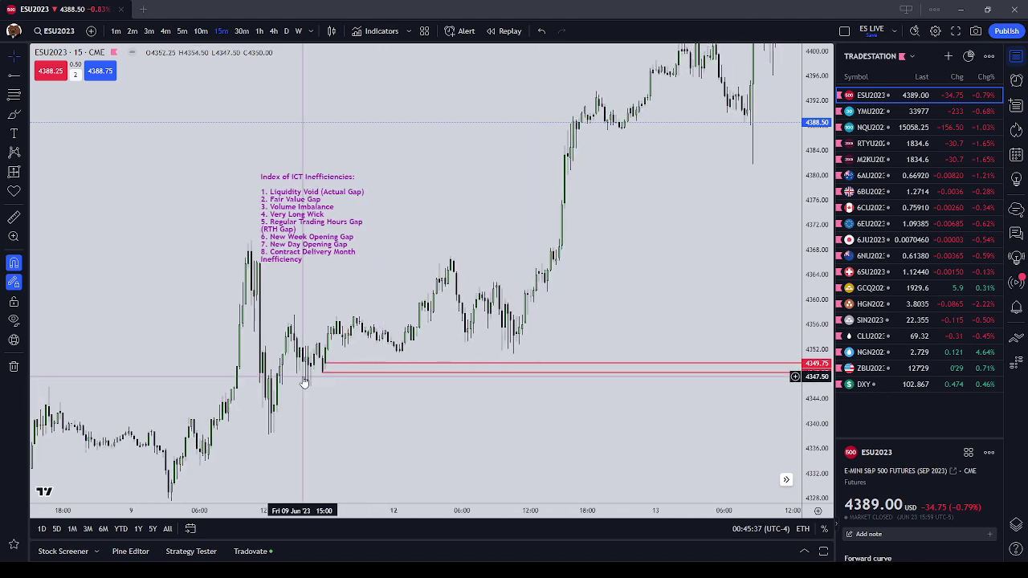
left_click_drag(343, 388, 482, 385)
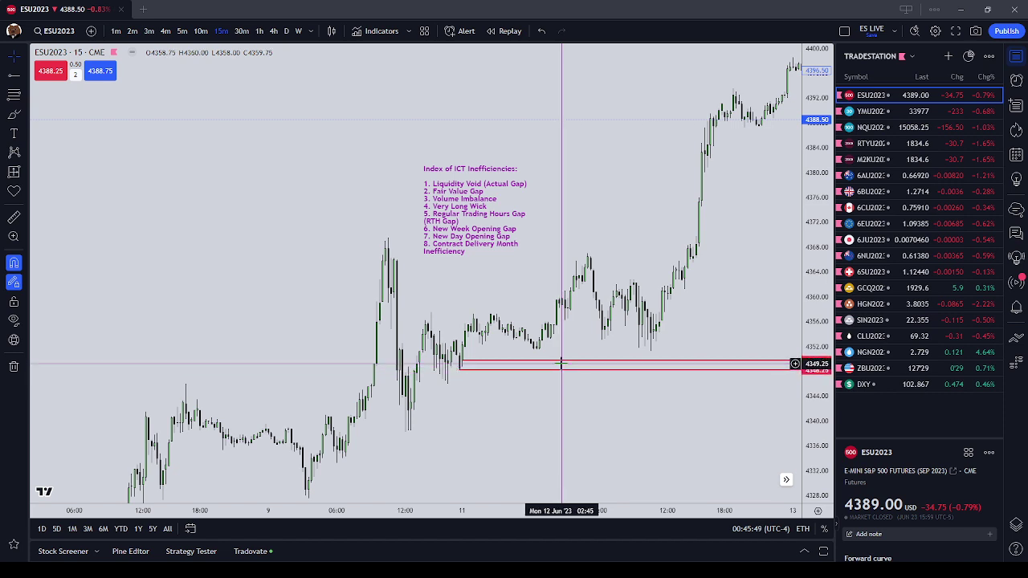
left_click(461, 371)
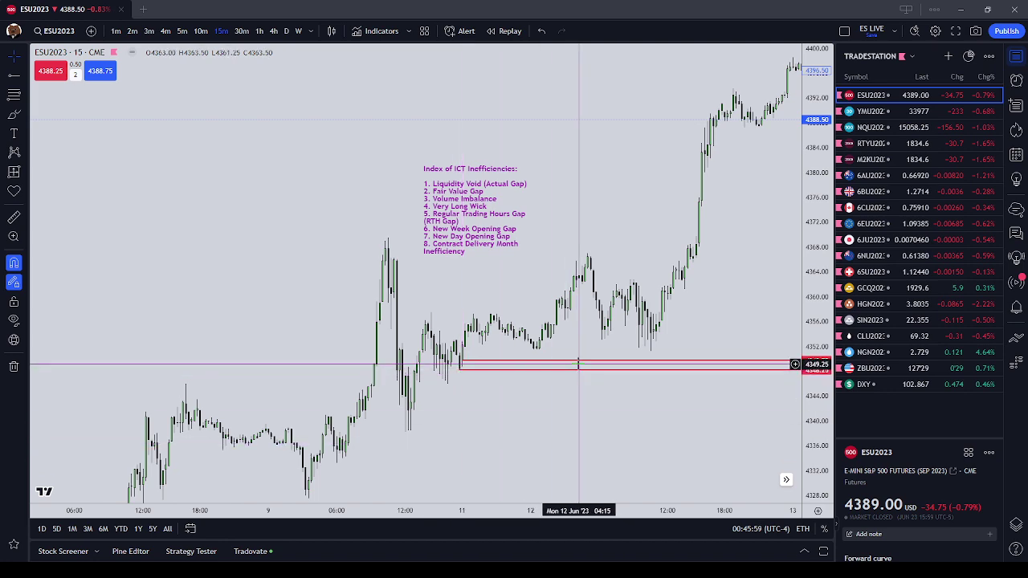
scroll(574, 363, "right", 5)
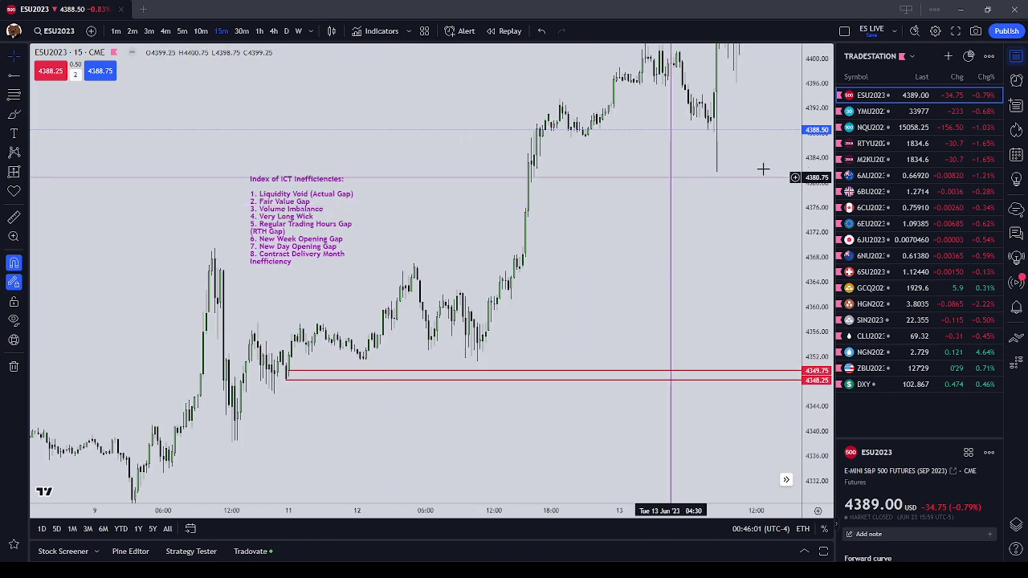
- Switch the chart to YMU2023 and fit the price action from 12 to 21 June in view
left_click(872, 111)
scroll(530, 218, "down", 3)
left_click_drag(530, 212, 297, 260)
left_click_drag(814, 86, 816, 412)
left_click_drag(817, 149, 816, 432)
scroll(602, 241, "down", 3)
left_click_drag(555, 186, 550, 345)
scroll(354, 181, "down", 3)
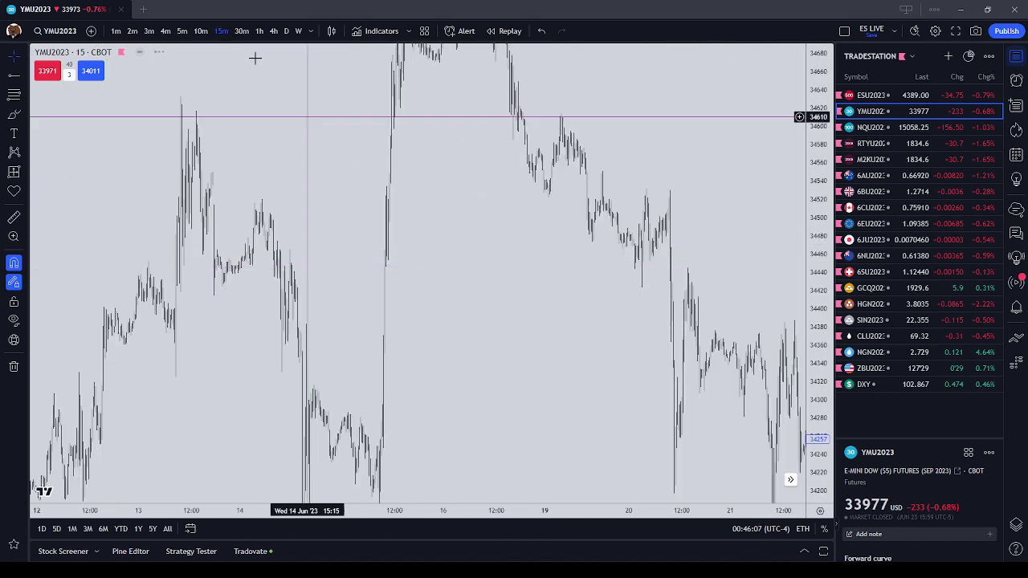
- Set the YMU2023 chart to the 10-minute interval and examine the price action from 15 to 18 June
left_click(200, 31)
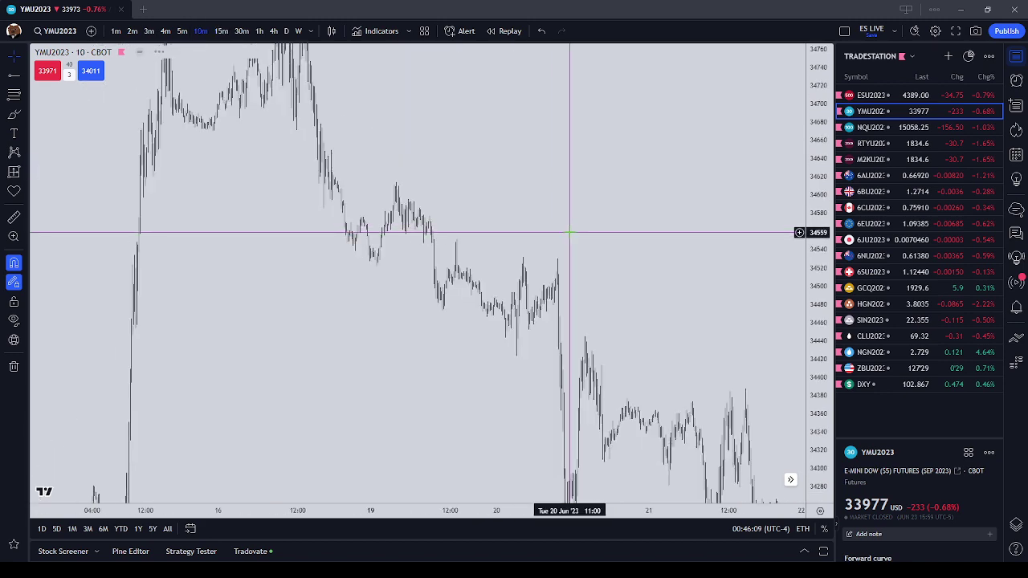
scroll(450, 335, "up", 5)
left_click_drag(340, 339, 576, 328)
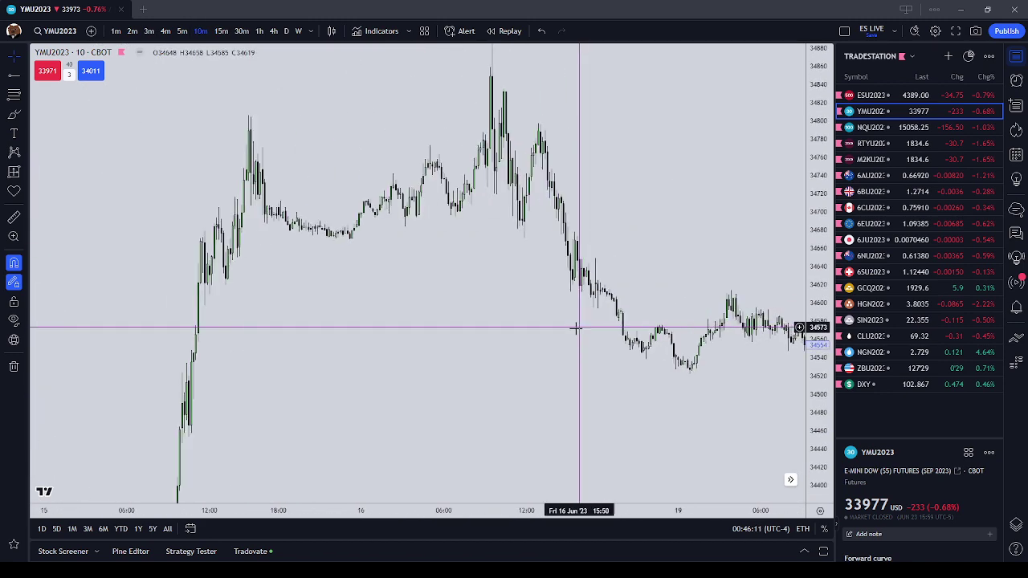
left_click_drag(413, 346, 554, 305)
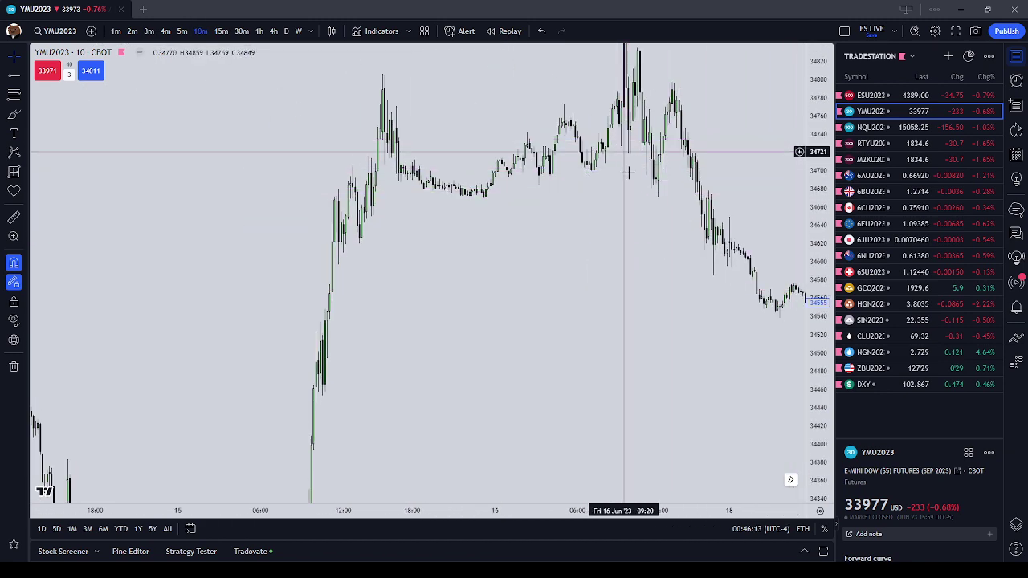
- Examine the price action around the 18:00 gap on 13 June on the YMU2023 chart
left_click_drag(568, 352, 748, 113)
scroll(691, 172, "down", 3)
scroll(625, 215, "left", 10)
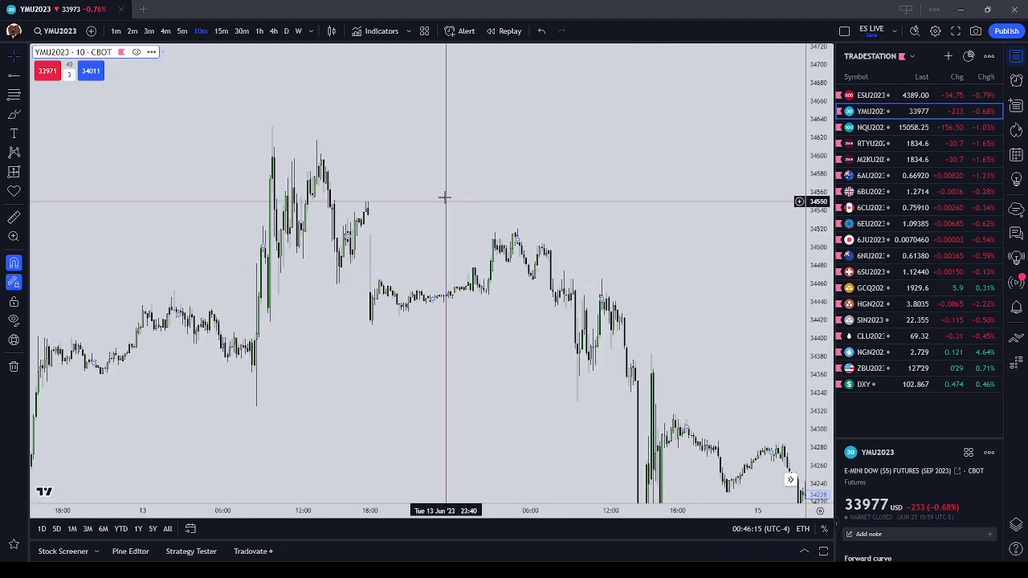
scroll(483, 246, "up", 3)
left_click_drag(346, 232, 608, 250)
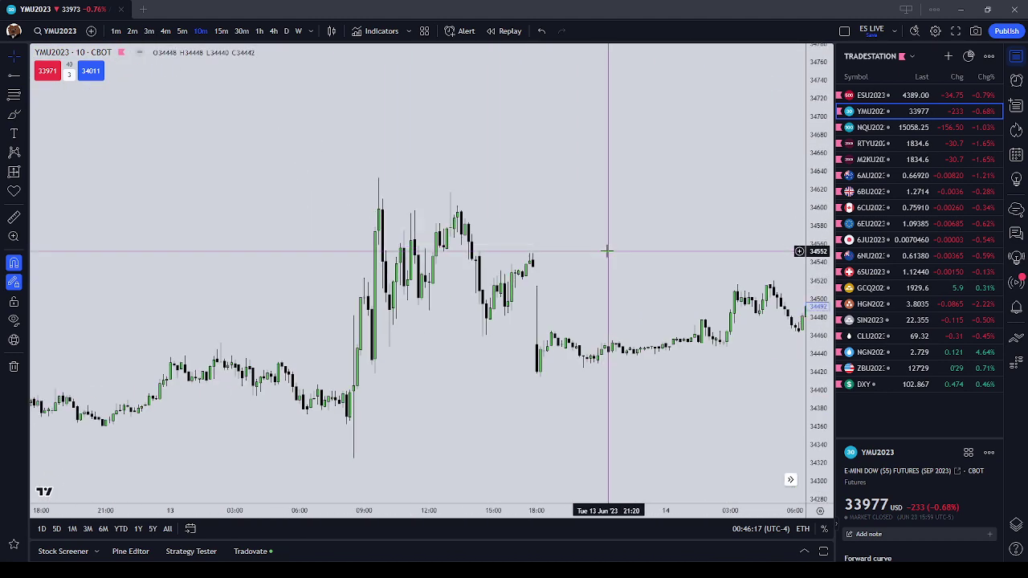
scroll(608, 250, "up", 4)
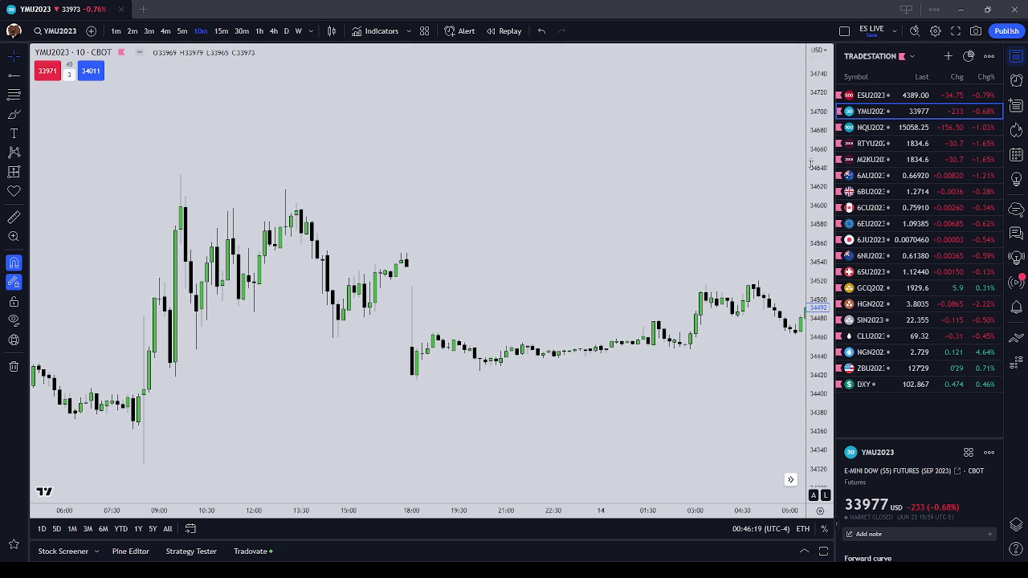
left_click_drag(817, 311, 818, 112)
scroll(617, 308, "down", 2)
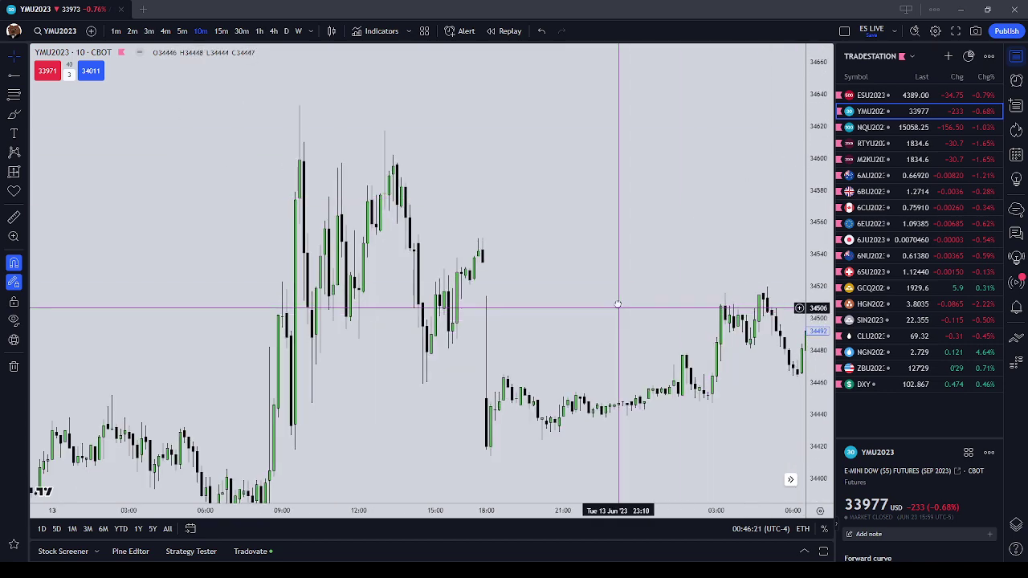
left_click_drag(618, 308, 605, 229)
scroll(603, 229, "right", 3)
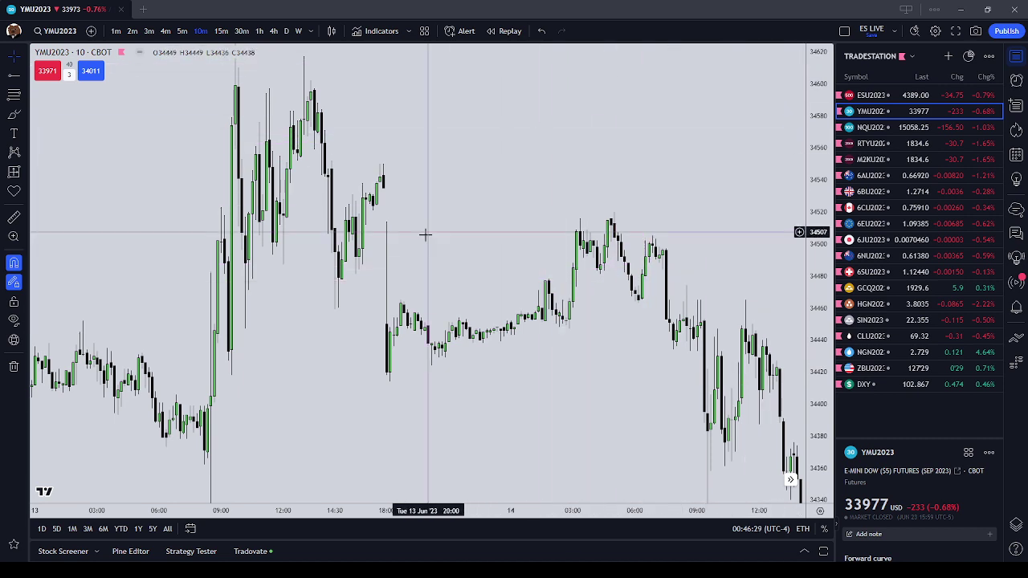
scroll(482, 171, "down", 2)
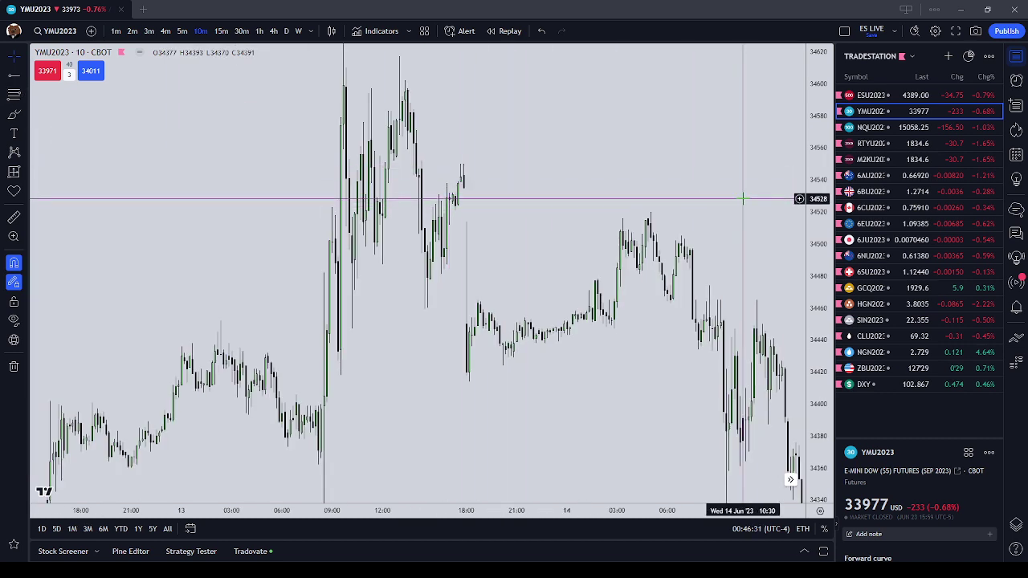
scroll(482, 233, "up", 2)
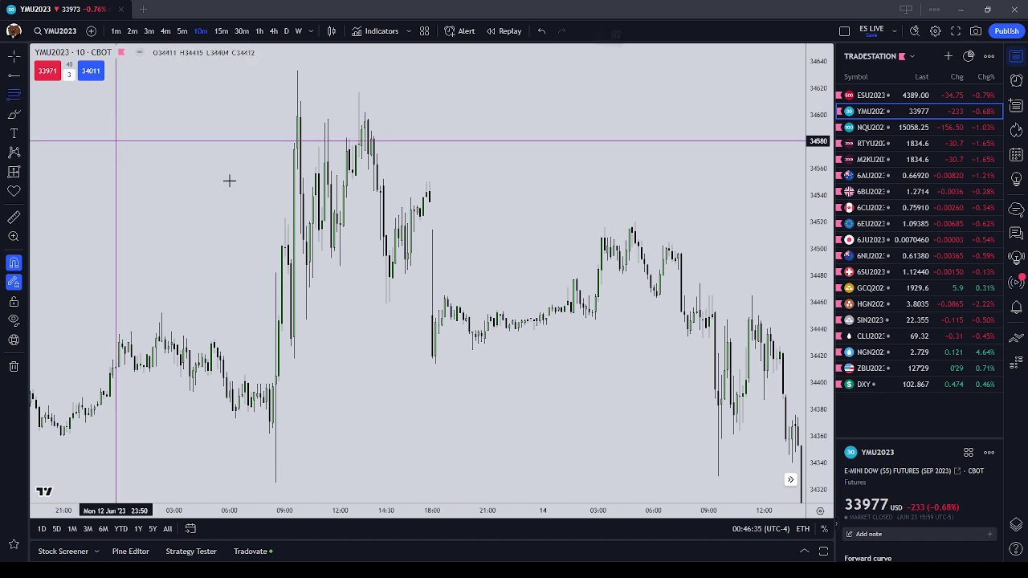
left_click(430, 200)
left_click(432, 230)
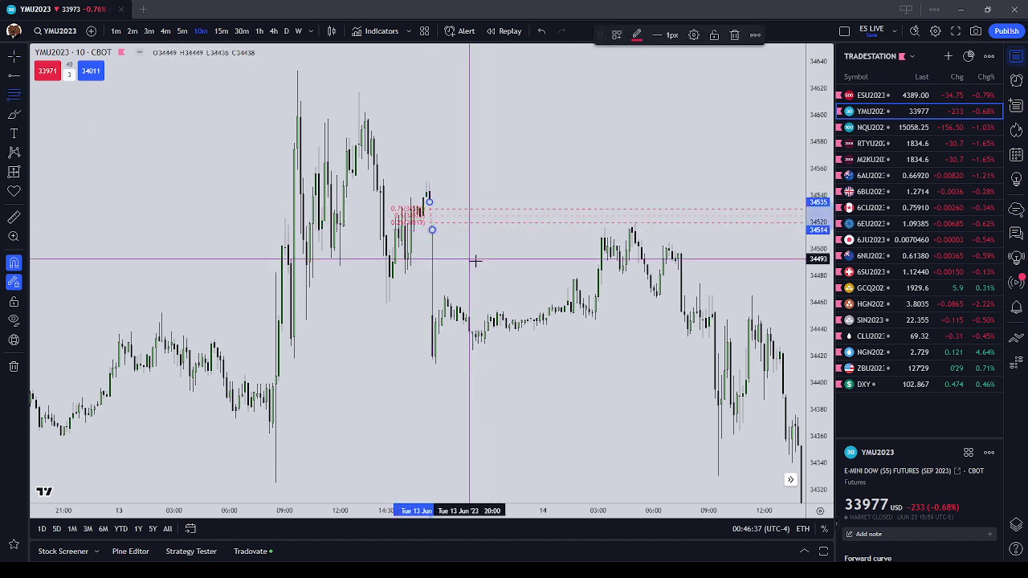
key("Escape")
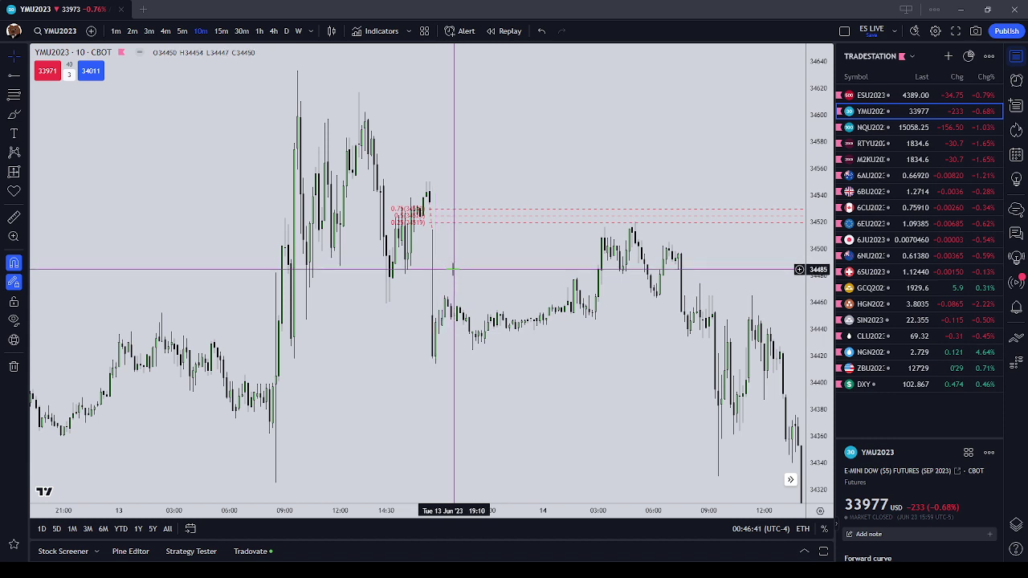
left_click(433, 230)
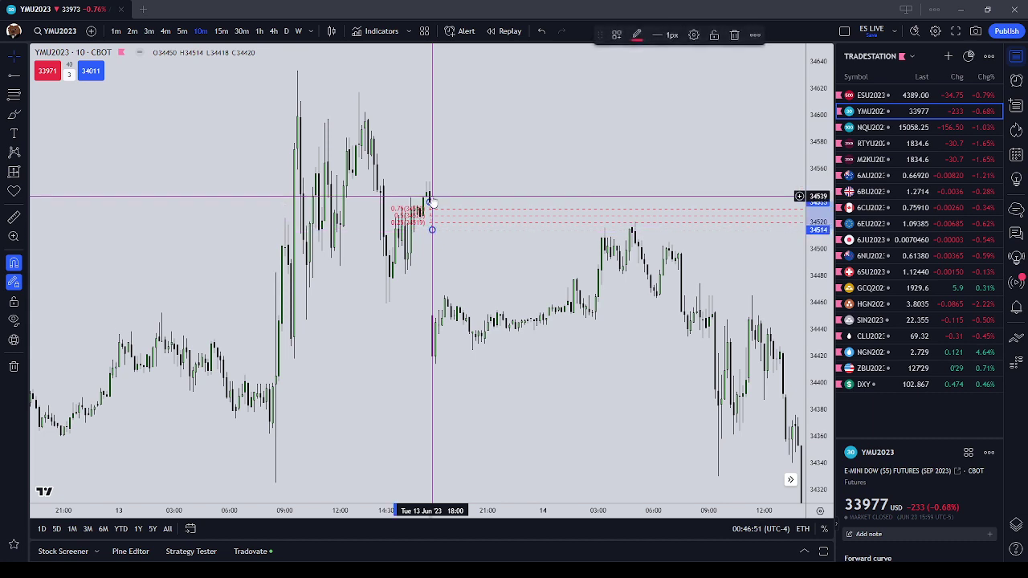
left_click(734, 35)
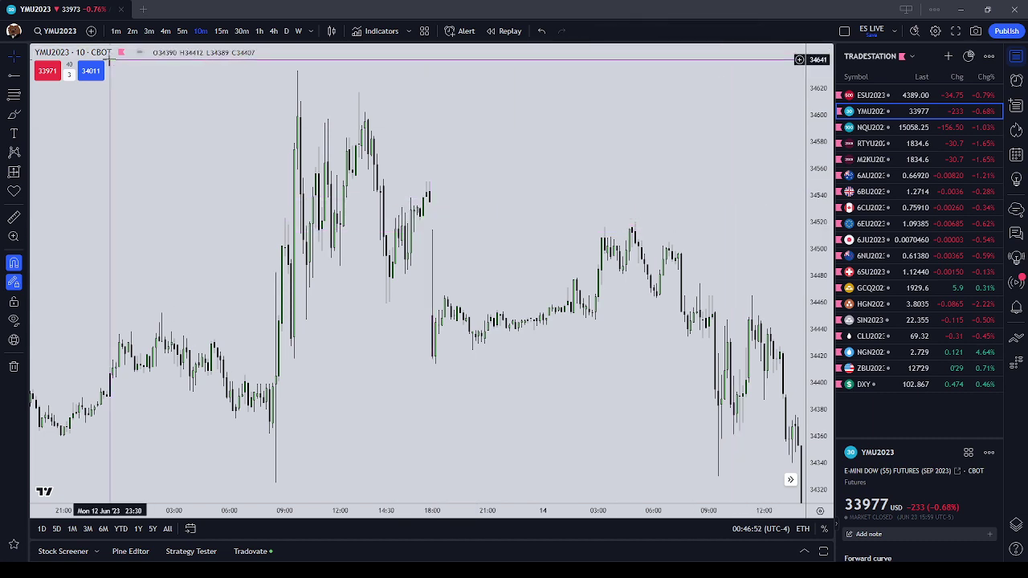
- Mark the 13 June 18:00 gap with horizontal rays at 34535 and 34514
left_click(430, 202)
left_click(433, 231)
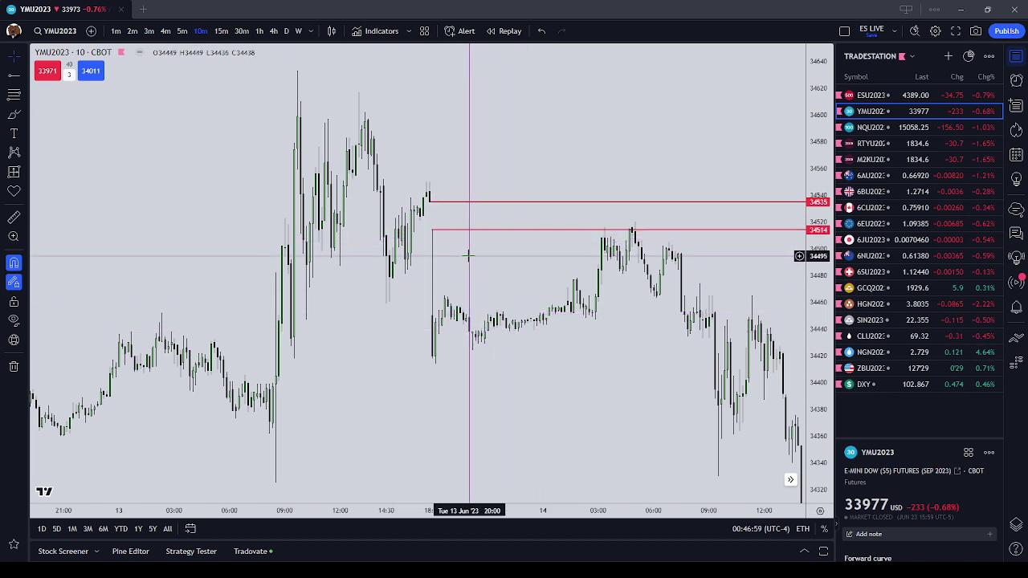
left_click_drag(448, 255, 433, 260)
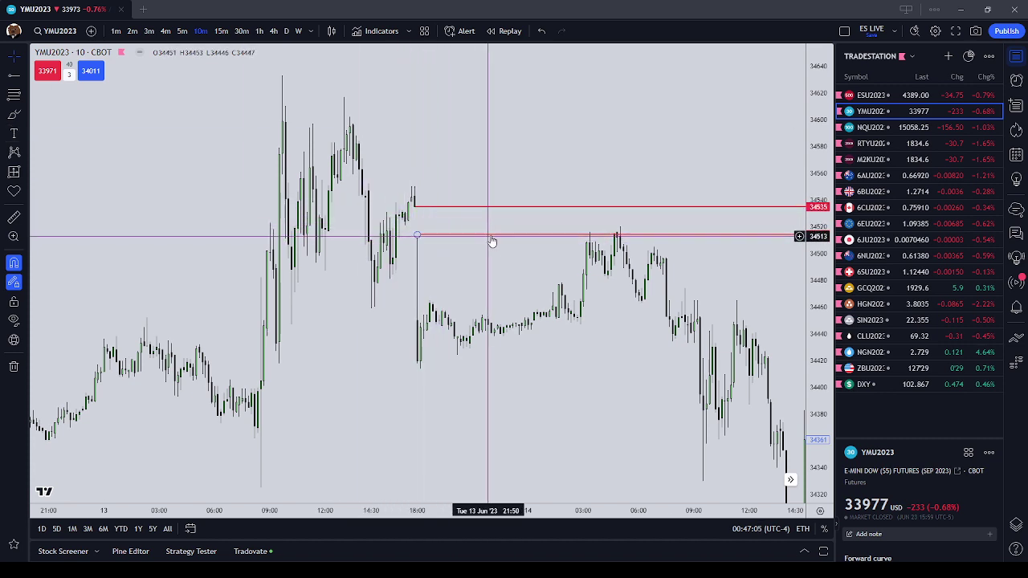
- Draw a Fib retracement across the gap between the 34535 and 34514 rays, showing its 0.25, 0.5 and 0.75 levels
scroll(519, 375, "up", 2)
left_click_drag(535, 380, 530, 381)
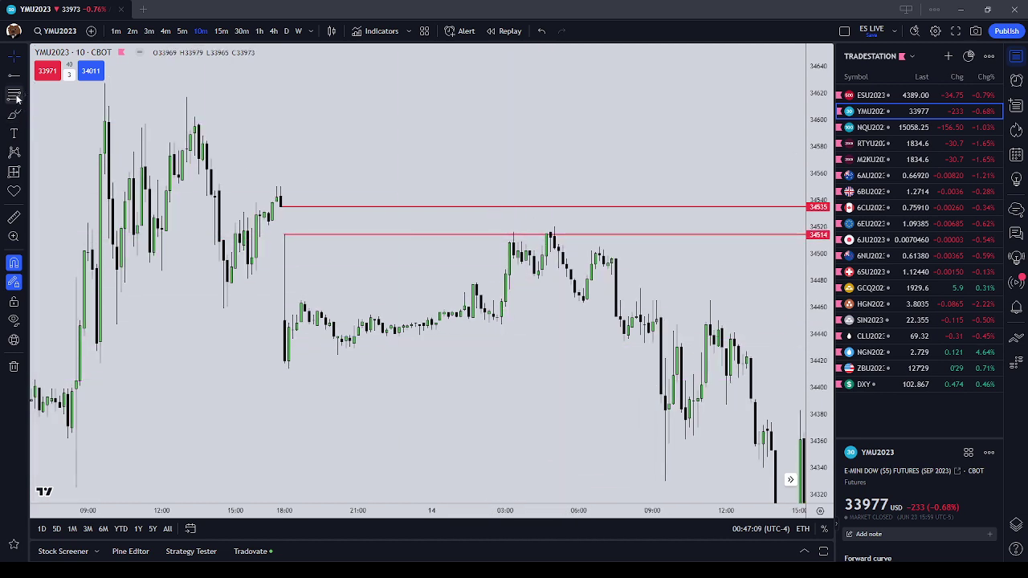
scroll(453, 262, "down", 1)
left_click_drag(334, 208, 337, 235)
scroll(443, 176, "down", 1)
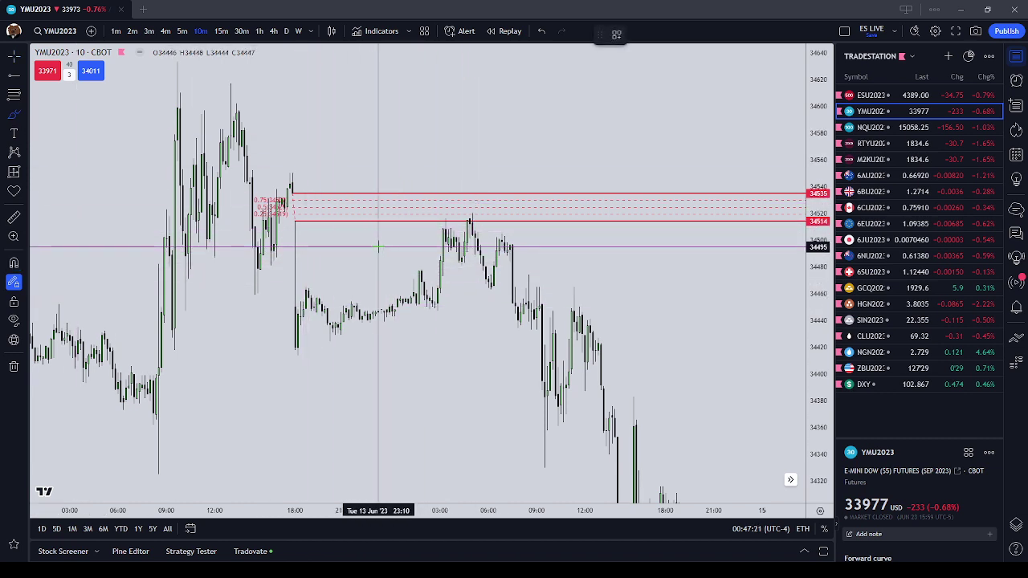
left_click(21, 117)
left_click(67, 157)
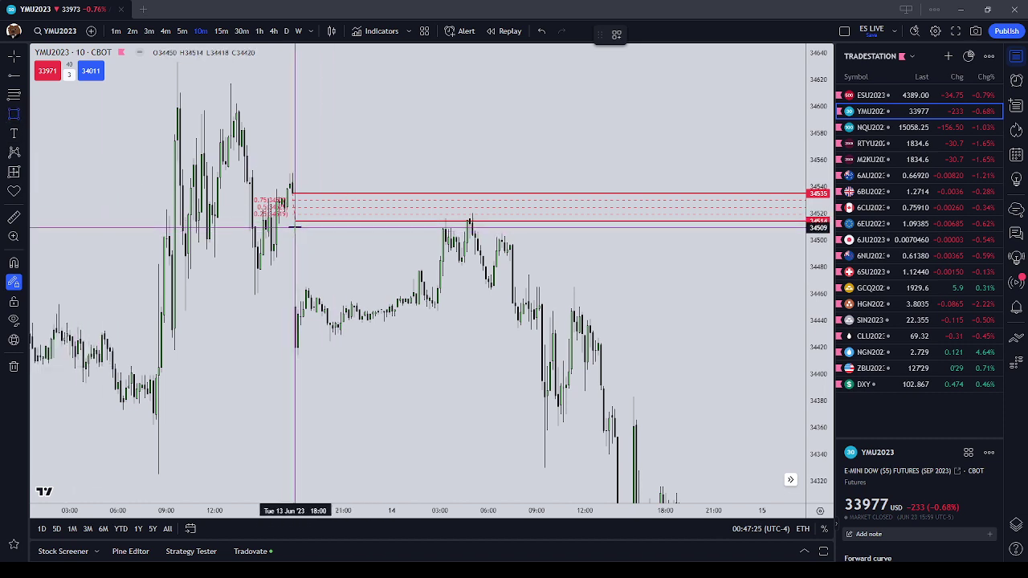
left_click_drag(294, 222, 294, 303)
left_click_drag(292, 265, 454, 264)
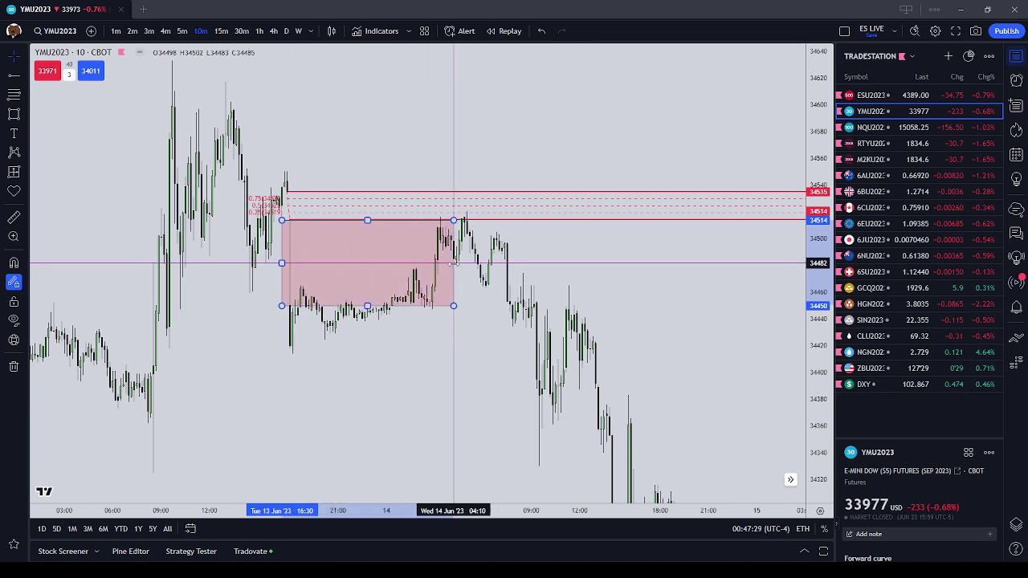
key("Delete")
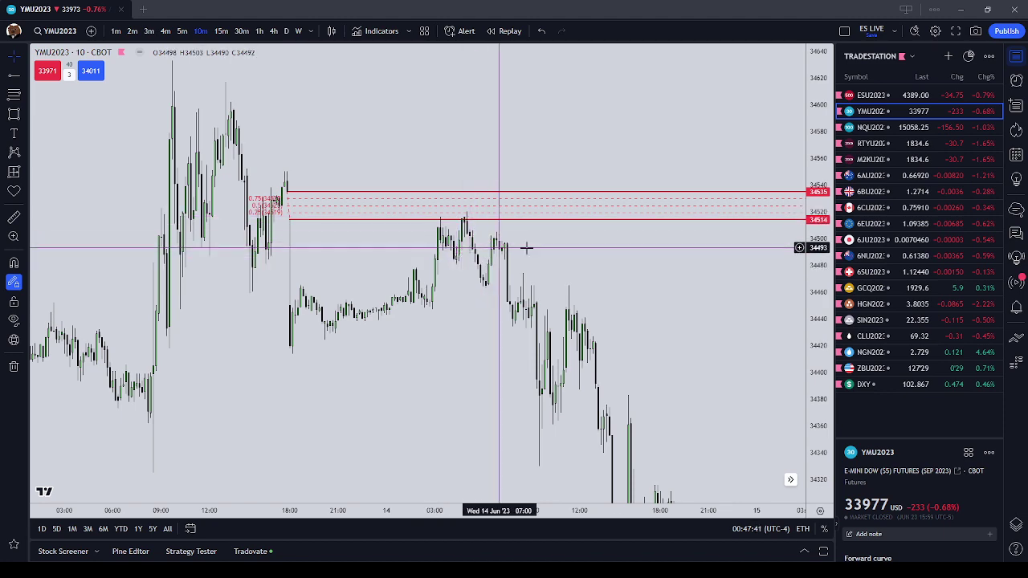
- Circle the low of early 19 June inside the 34535–34514 gap with a freehand brush stroke
left_click_drag(525, 246, 434, 174)
scroll(446, 174, "down", 2)
left_click_drag(819, 190, 819, 317)
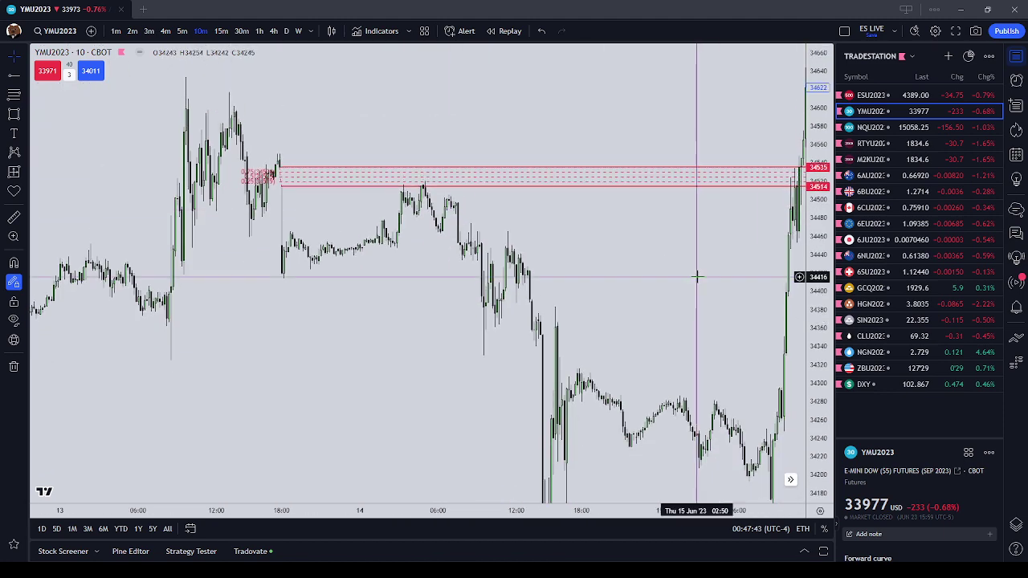
left_click_drag(673, 273, 500, 246)
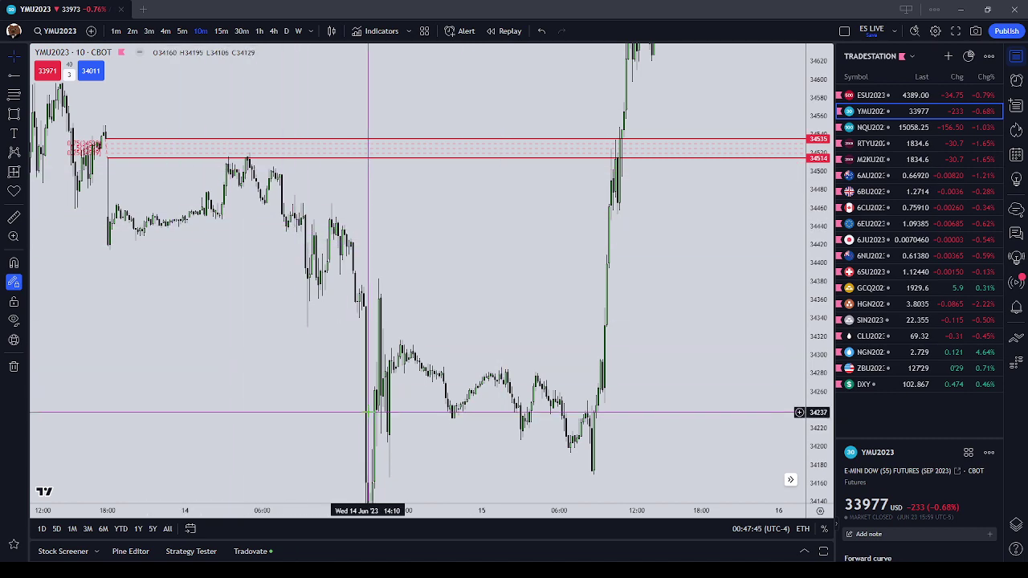
left_click_drag(644, 257, 441, 363)
scroll(442, 362, "up", 1)
left_click(24, 138)
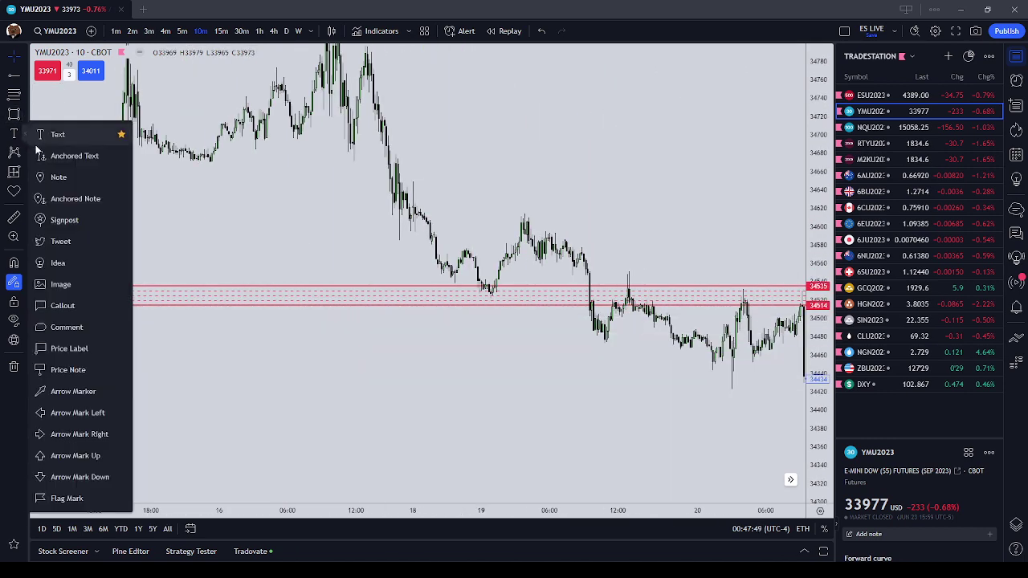
left_click(26, 114)
left_click(27, 116)
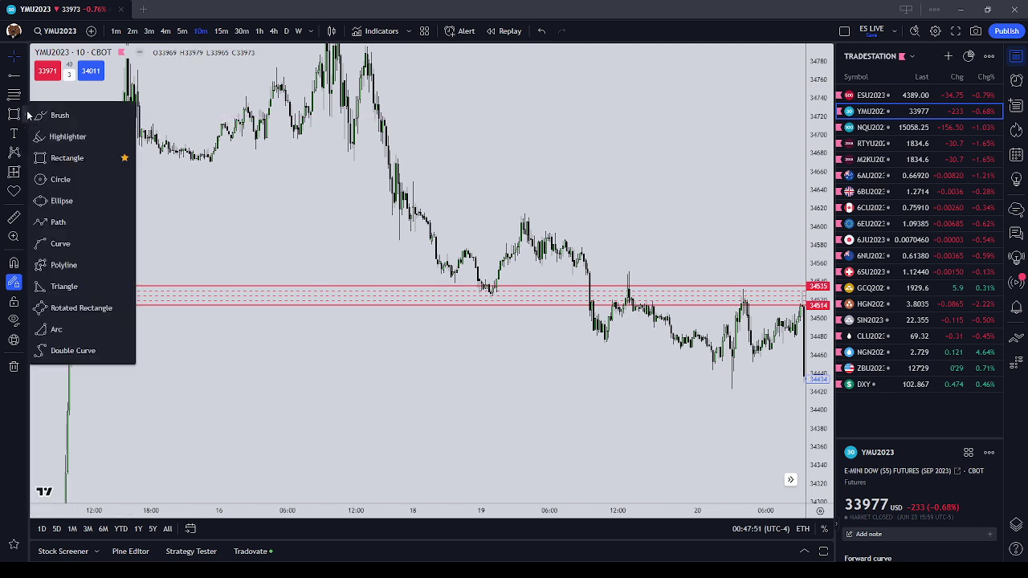
left_click(70, 116)
scroll(390, 289, "up", 2)
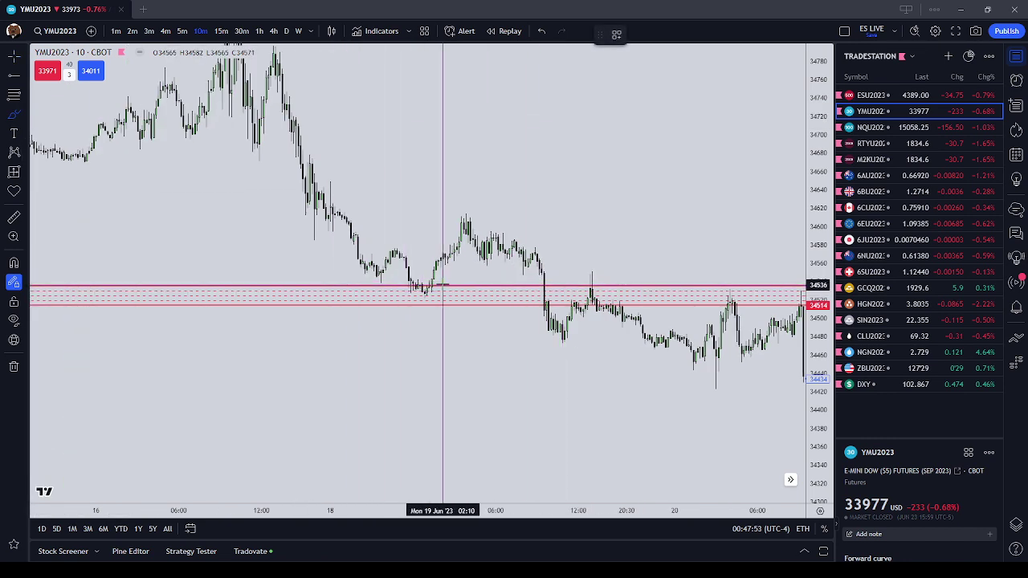
mouse_move(443, 285)
left_mouse_down()
mouse_move(410, 280)
mouse_move(394, 291)
mouse_move(426, 299)
mouse_move(411, 281)
left_mouse_up()
- Examine how price reacts to the 34535–34514 gap from 13 to 22 June, including the circled low and the 20 June highs
scroll(420, 313, "down", 3)
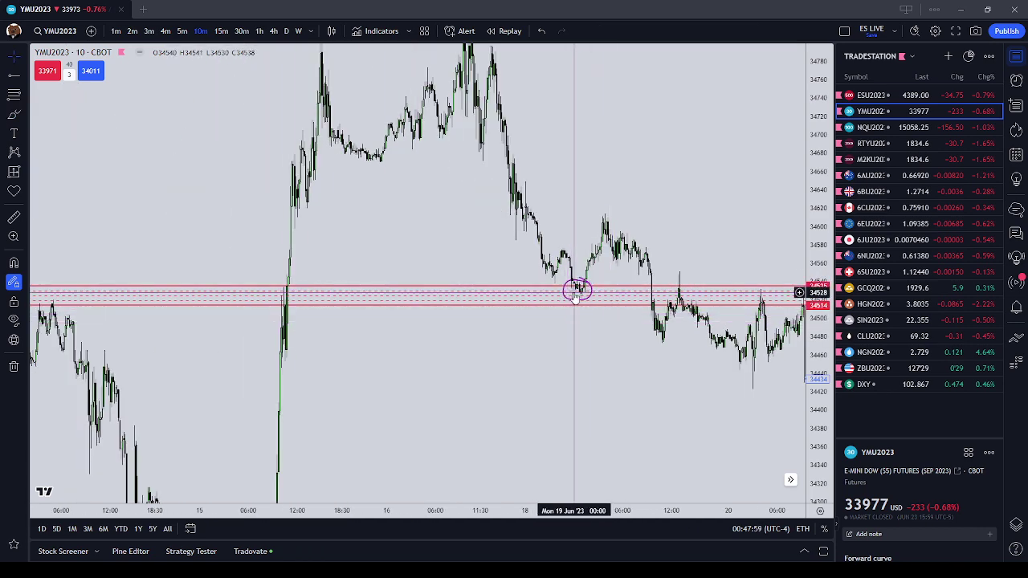
scroll(578, 294, "down", 2)
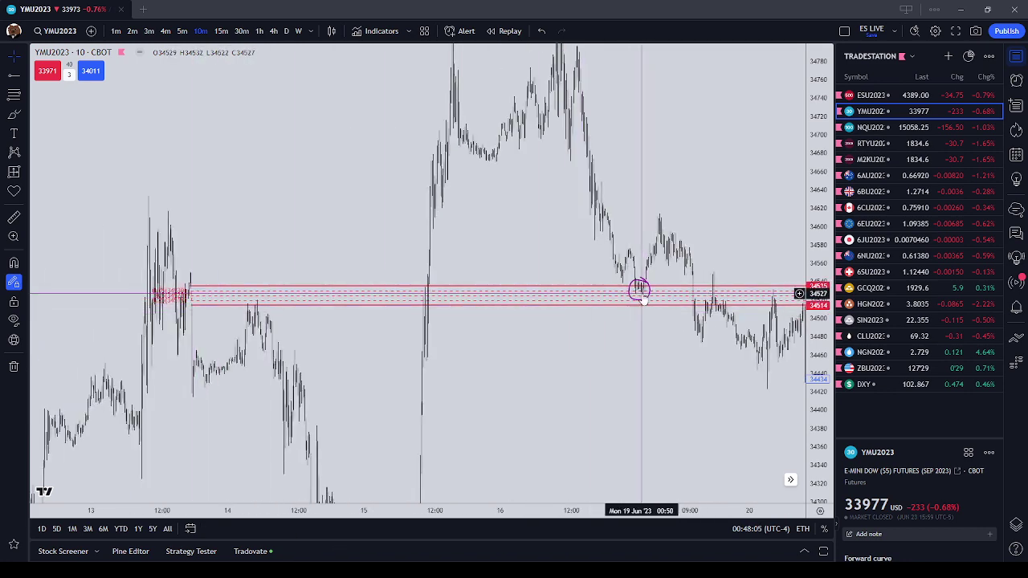
scroll(643, 297, "up", 1)
scroll(607, 291, "down", 1)
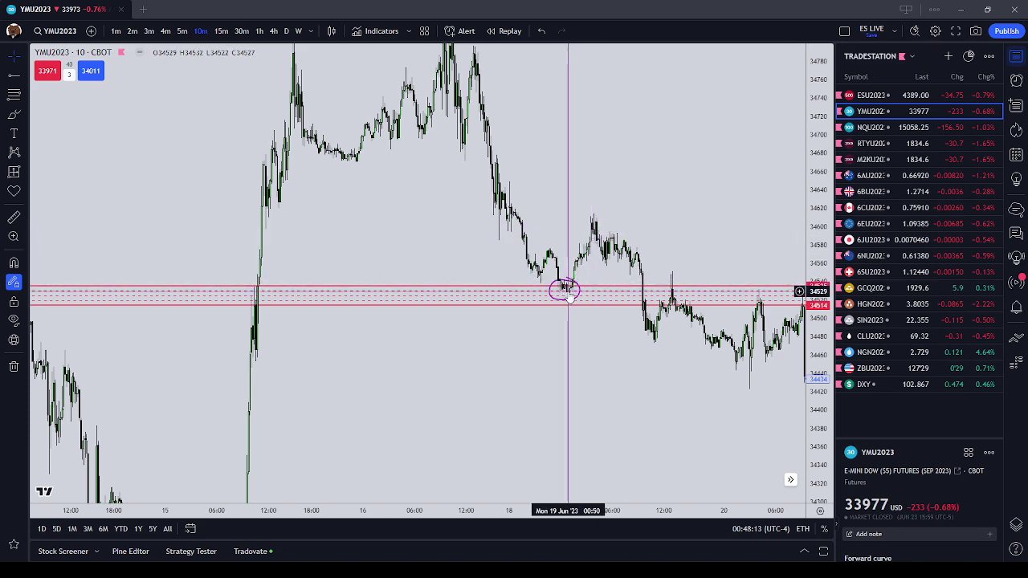
left_click_drag(601, 234, 416, 227)
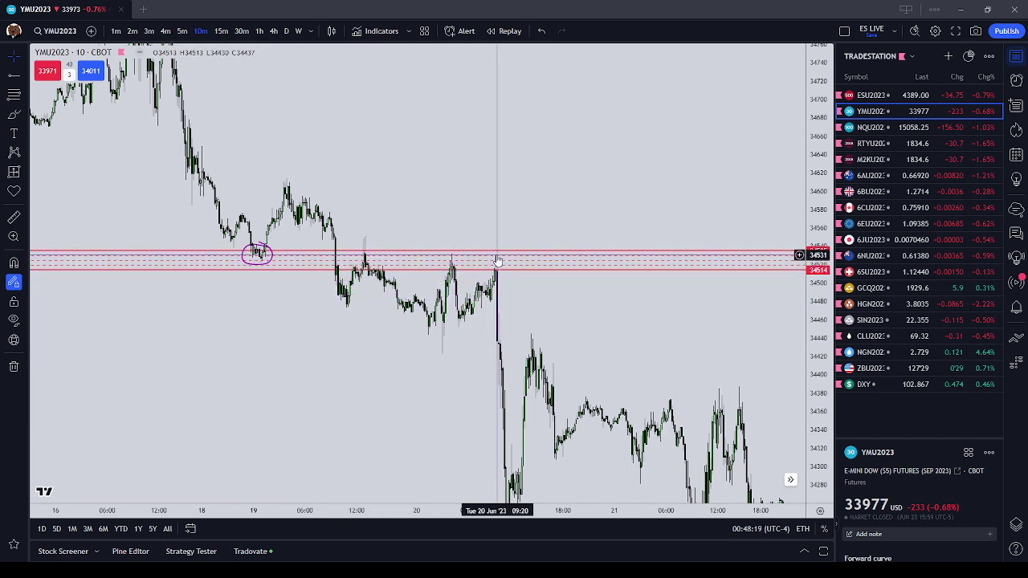
scroll(377, 278, "up", 1)
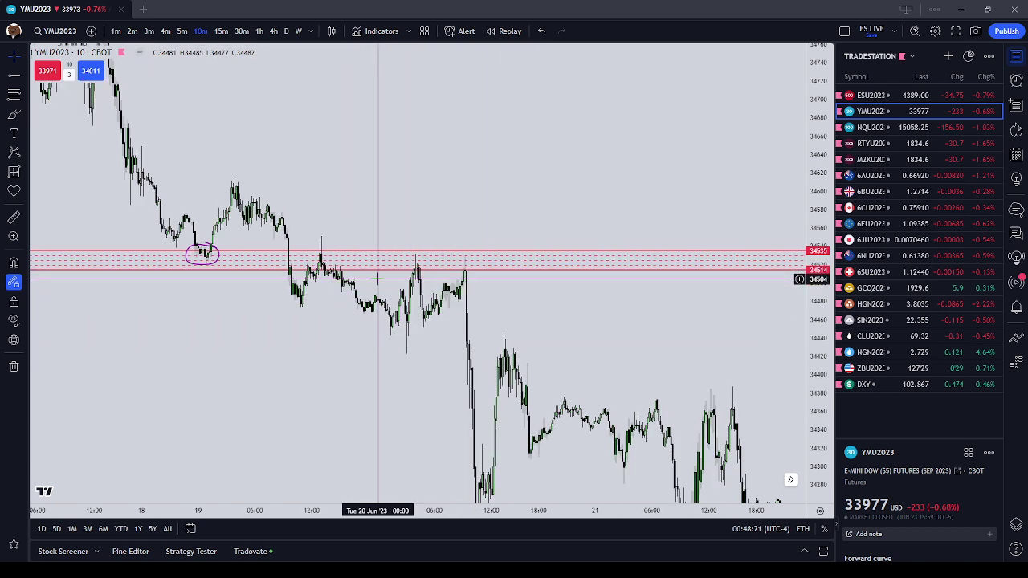
left_click_drag(496, 298, 400, 217)
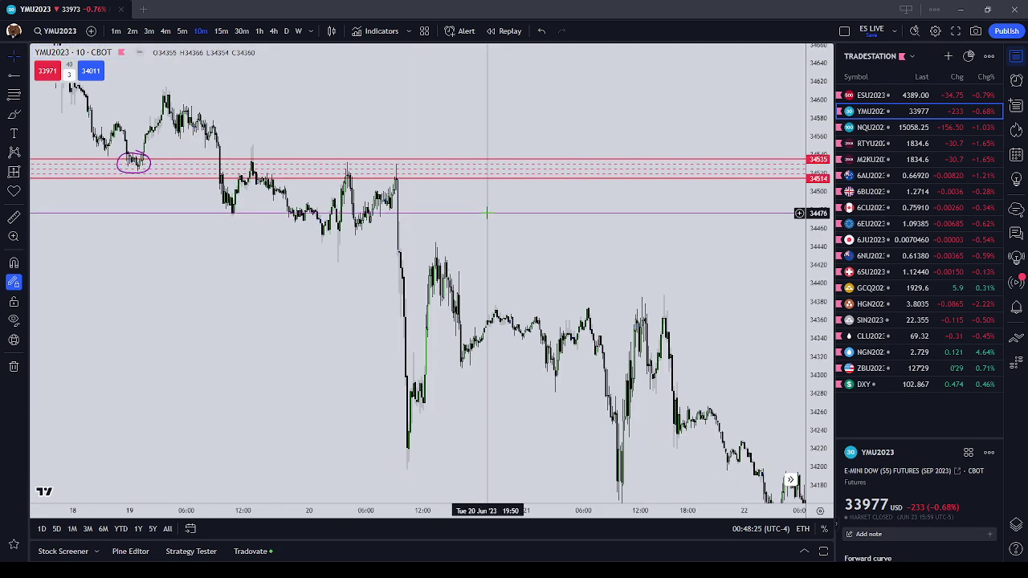
scroll(461, 176, "down", 4)
left_click_drag(404, 244, 284, 394)
left_click_drag(816, 171, 817, 336)
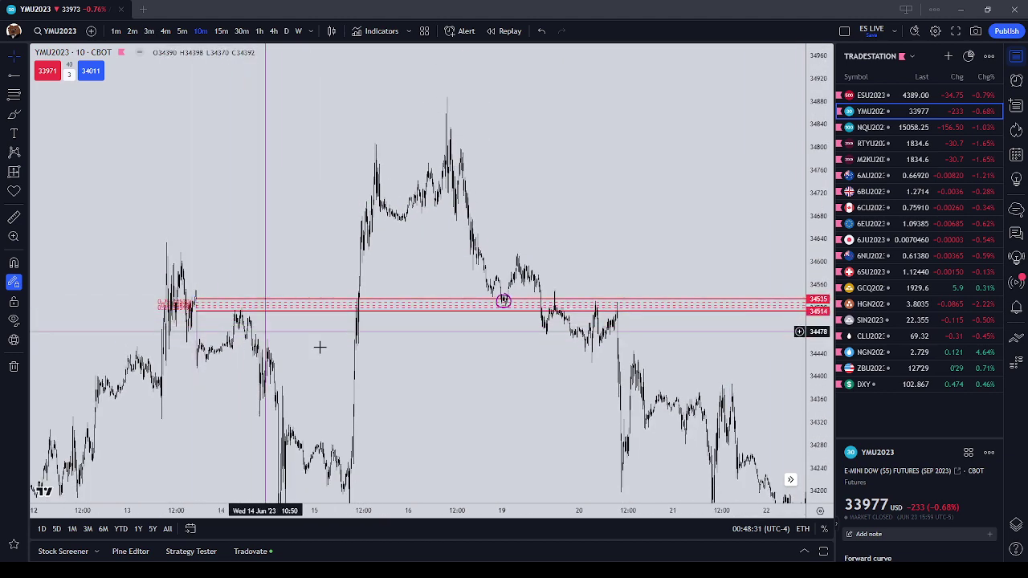
left_click_drag(426, 372, 353, 276)
left_click_drag(432, 305, 490, 375)
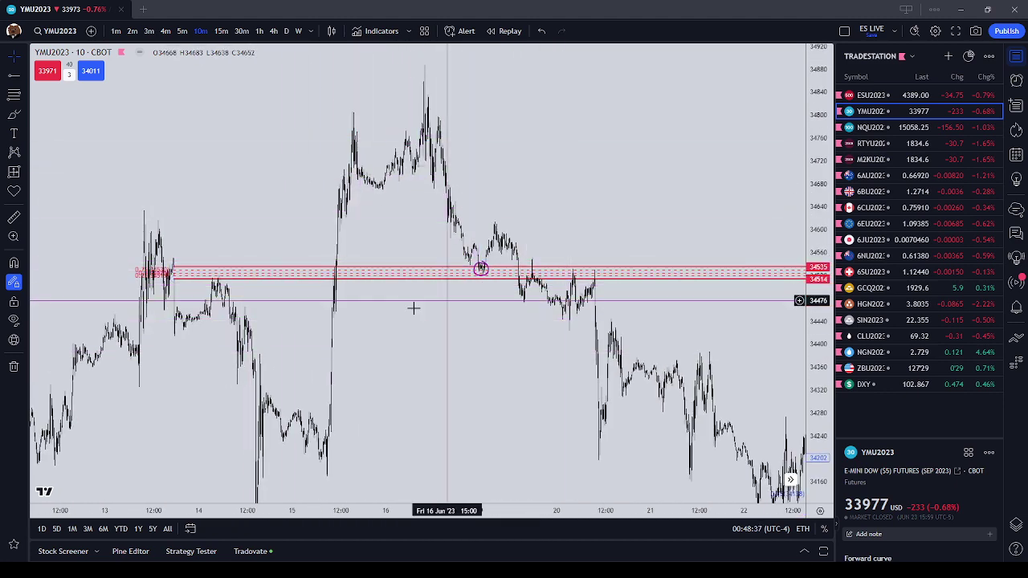
left_click_drag(376, 324, 456, 311)
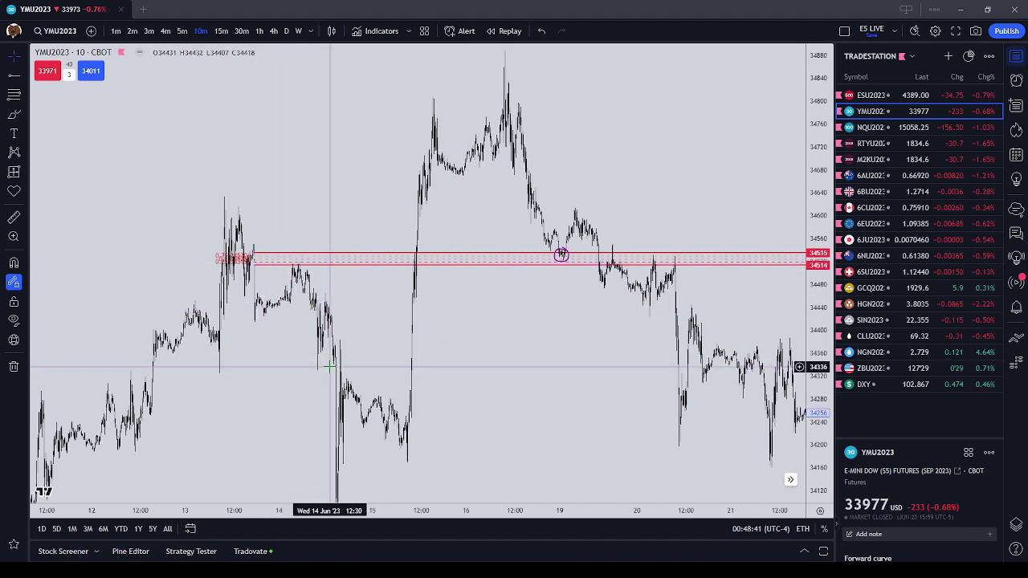
left_click_drag(405, 391, 402, 395)
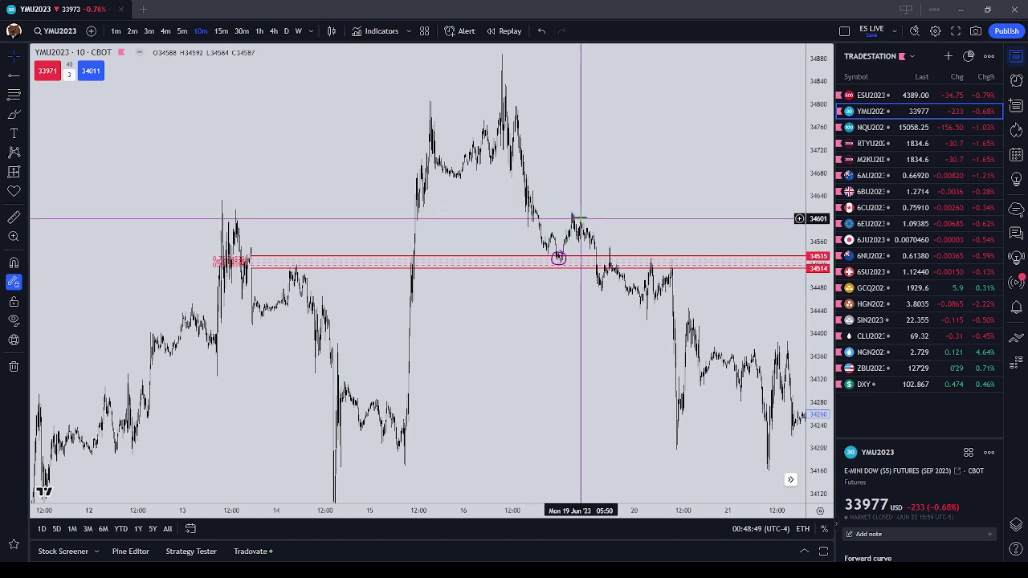
- Place a text note above the price on the YMU2023 chart, filled from the "Glossary of ICT Inefficiencies" template
left_click_drag(572, 223, 475, 344)
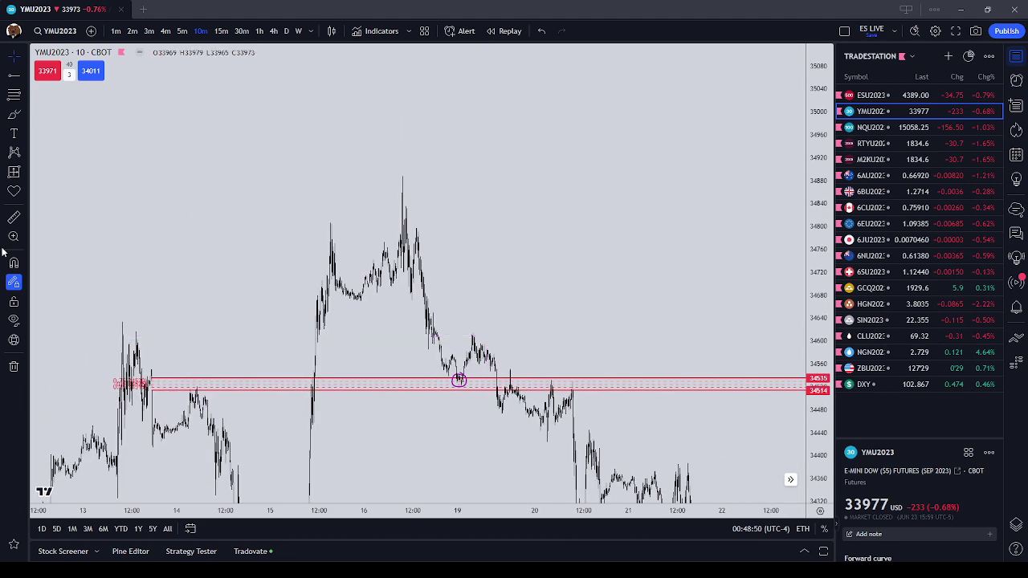
left_click(14, 133)
left_click(521, 211)
left_click(466, 438)
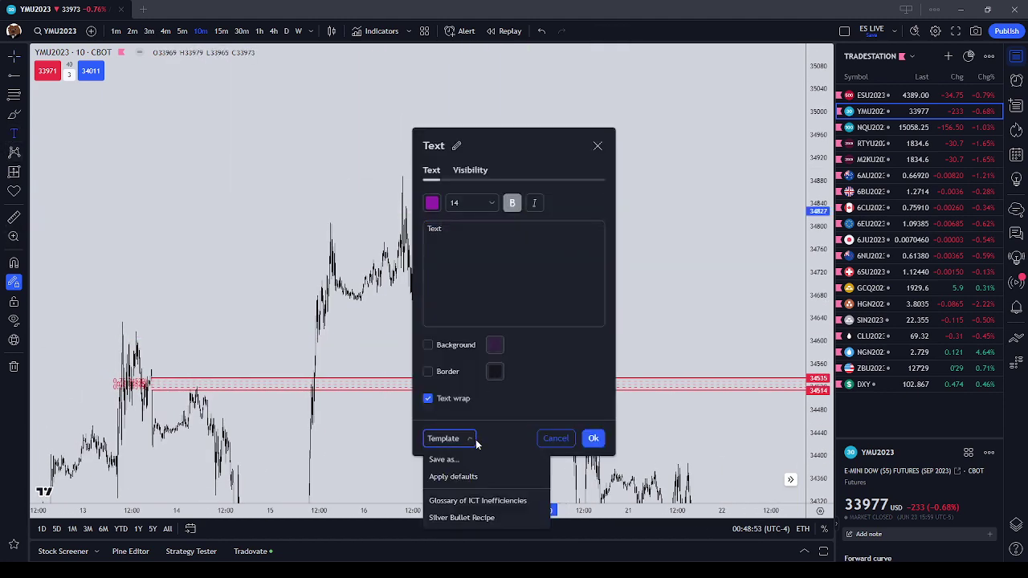
left_click(492, 500)
left_click(593, 438)
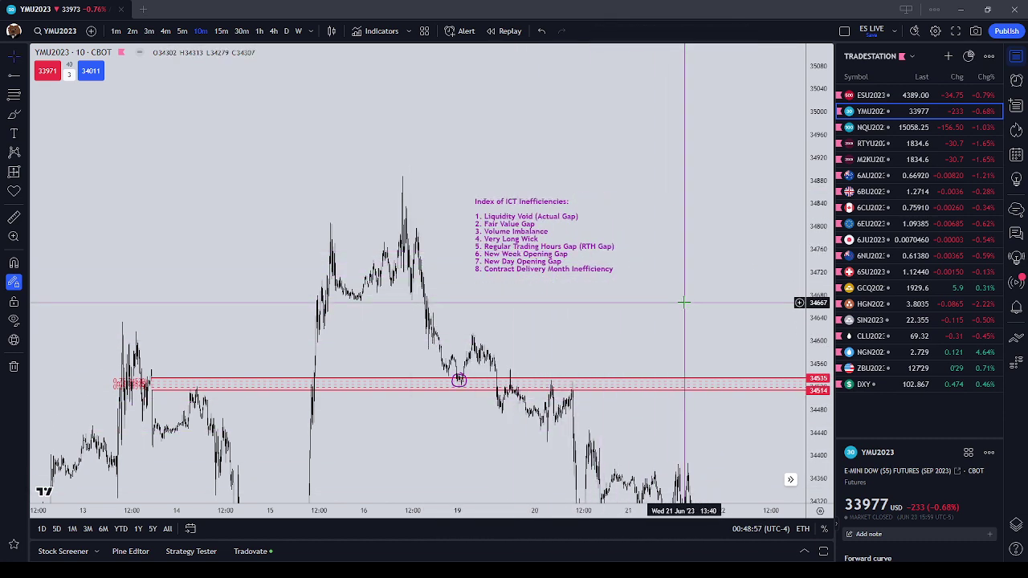
- Change the chart layout to two charts side by side
scroll(684, 308, "up", 1)
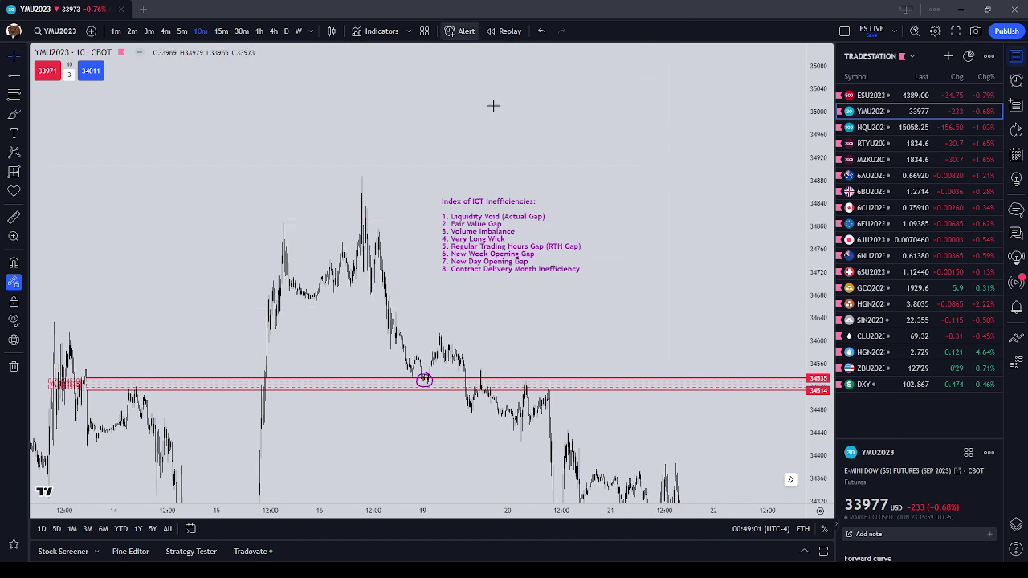
right_click(508, 148)
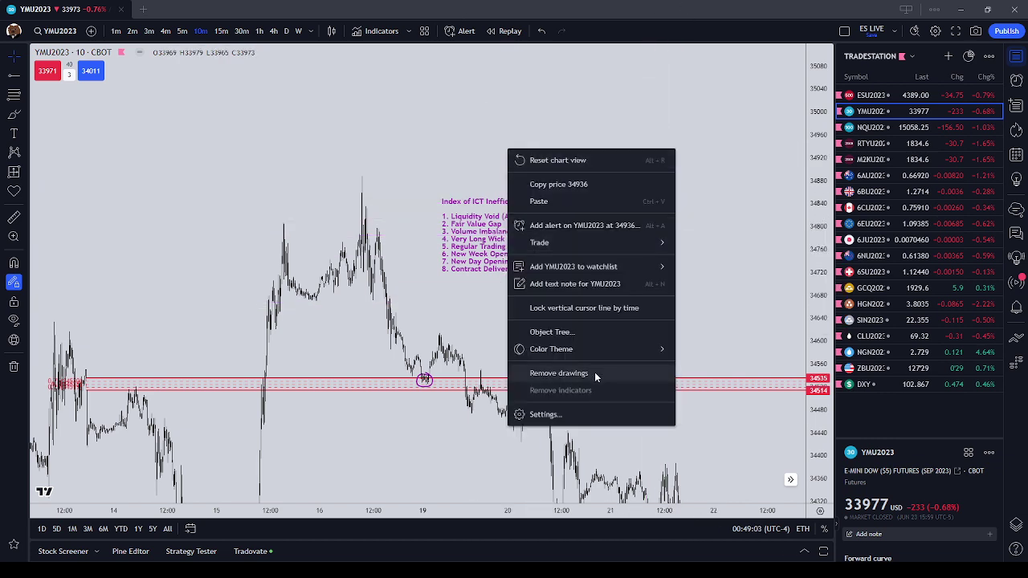
left_click(703, 155)
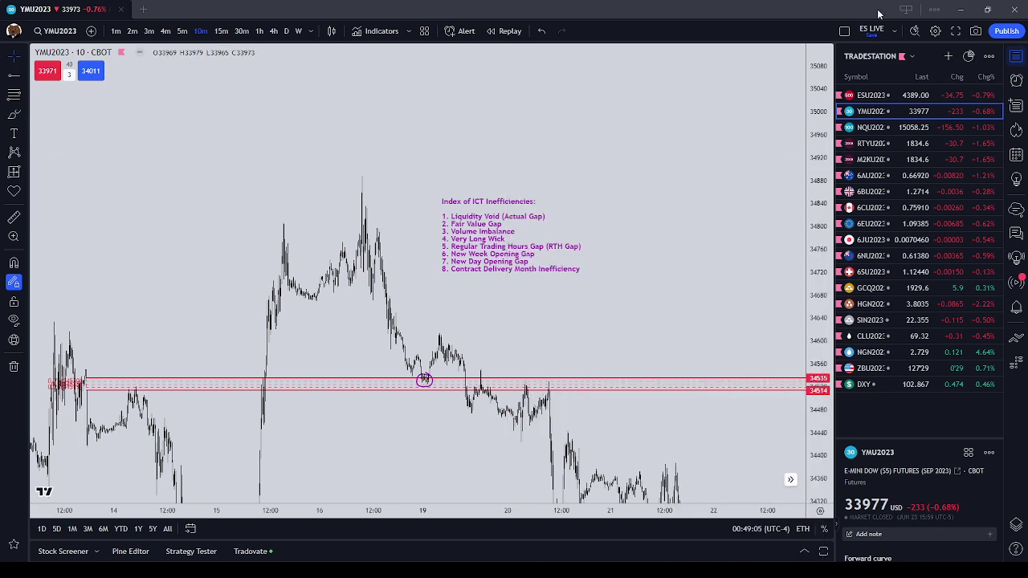
left_click(845, 32)
left_click(862, 79)
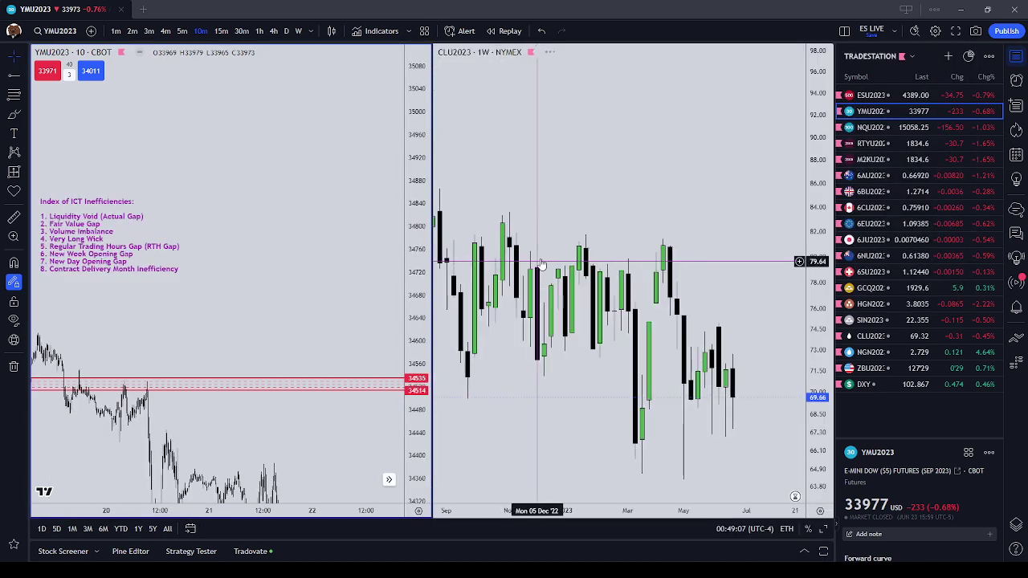
- Delete the ICT inefficiencies note and remove all remaining drawings from the YMU2023 chart
left_click(565, 247)
left_click(201, 187)
scroll(203, 190, "down", 3)
left_click_drag(274, 246, 376, 232)
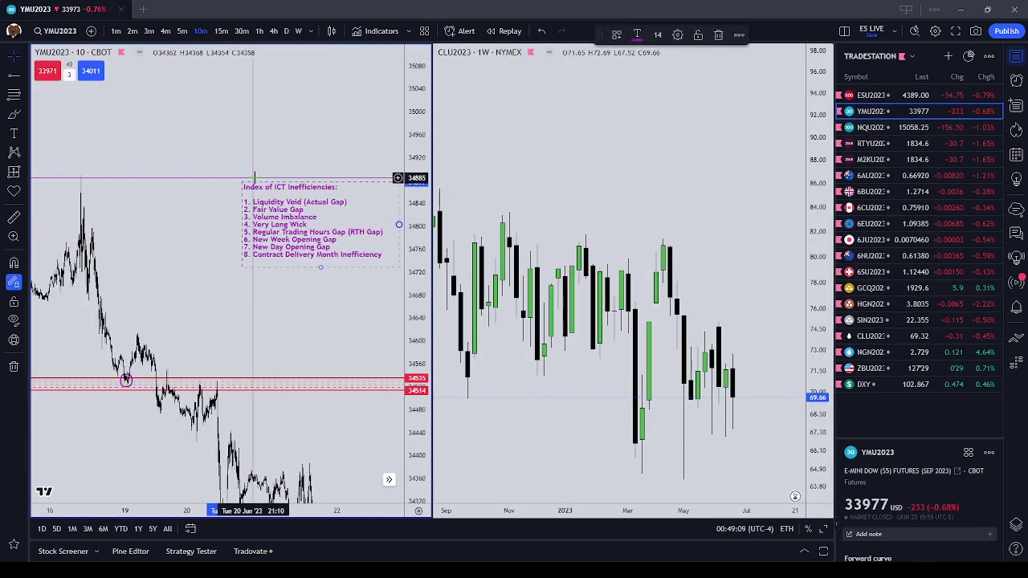
left_click(719, 35)
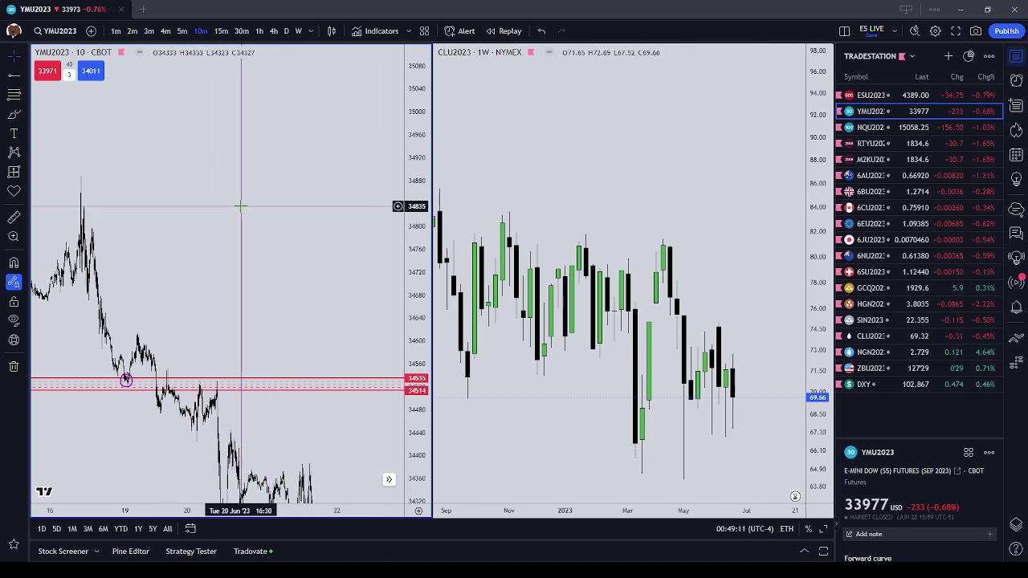
right_click(257, 163)
left_click(354, 415)
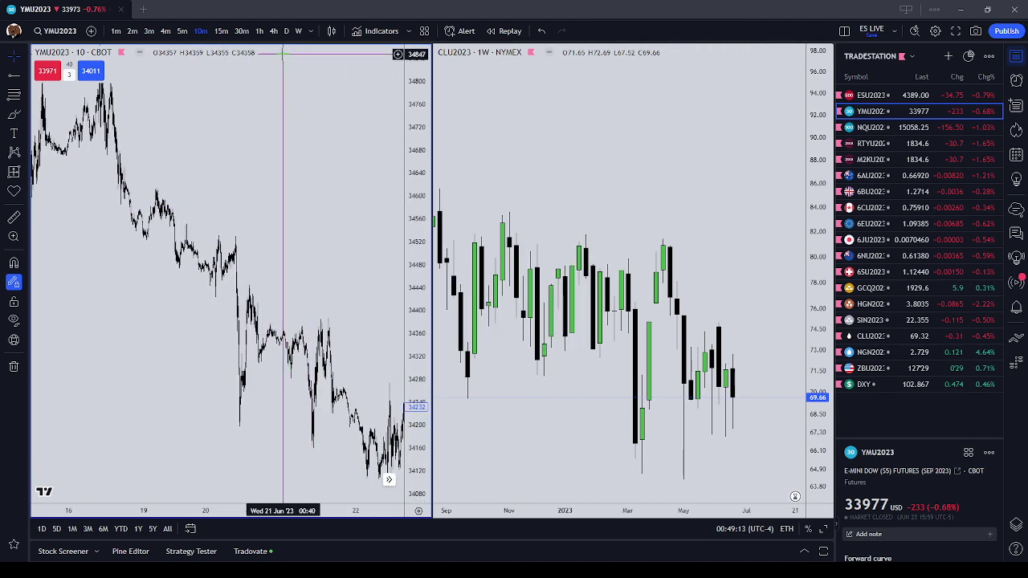
- Replace YMU2023 with ESU2023 on a 1-hour chart and remove all its drawings
left_click(260, 32)
left_click_drag(249, 284, 125, 212)
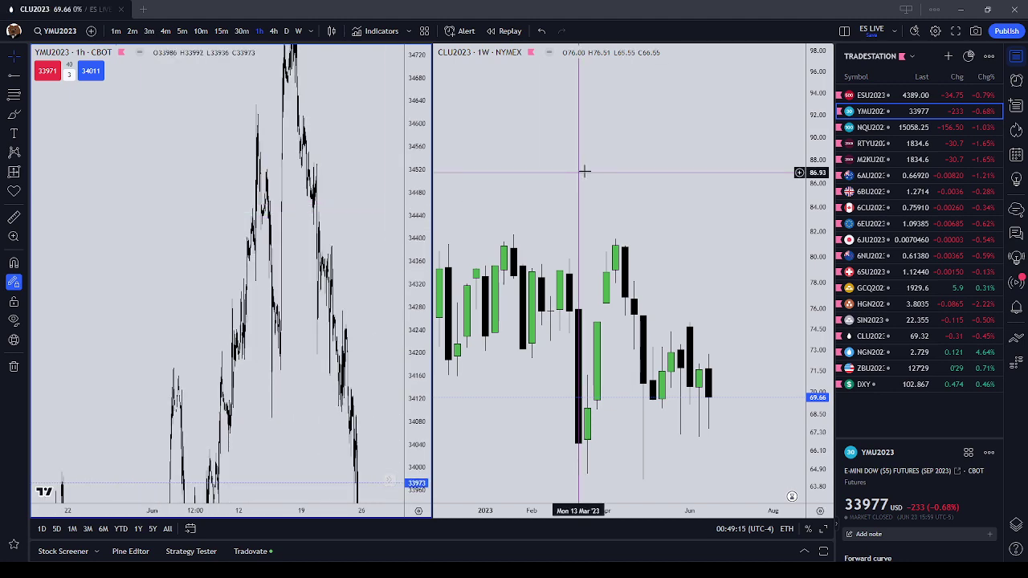
left_click(612, 201)
left_click(283, 210)
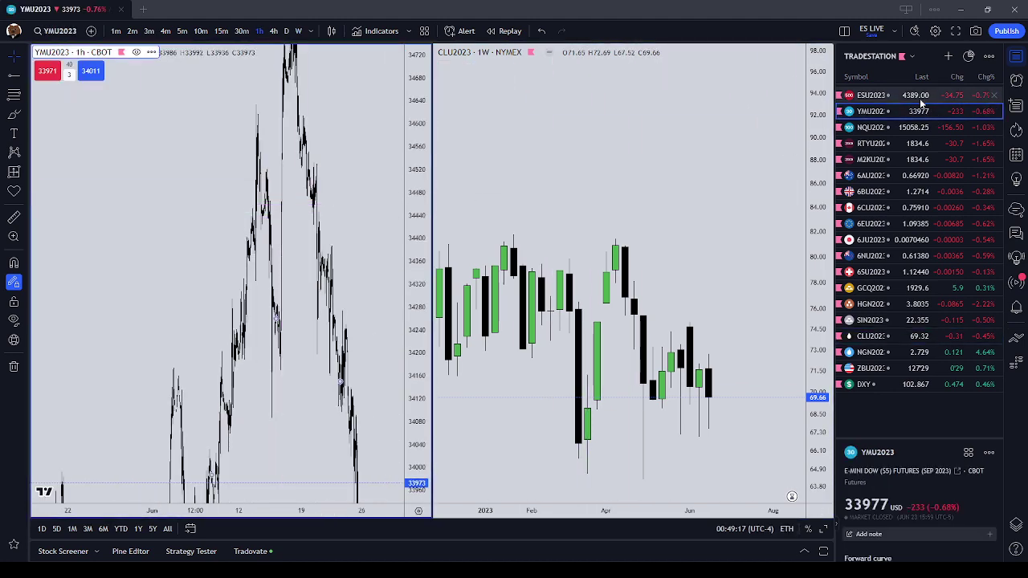
left_click(919, 97)
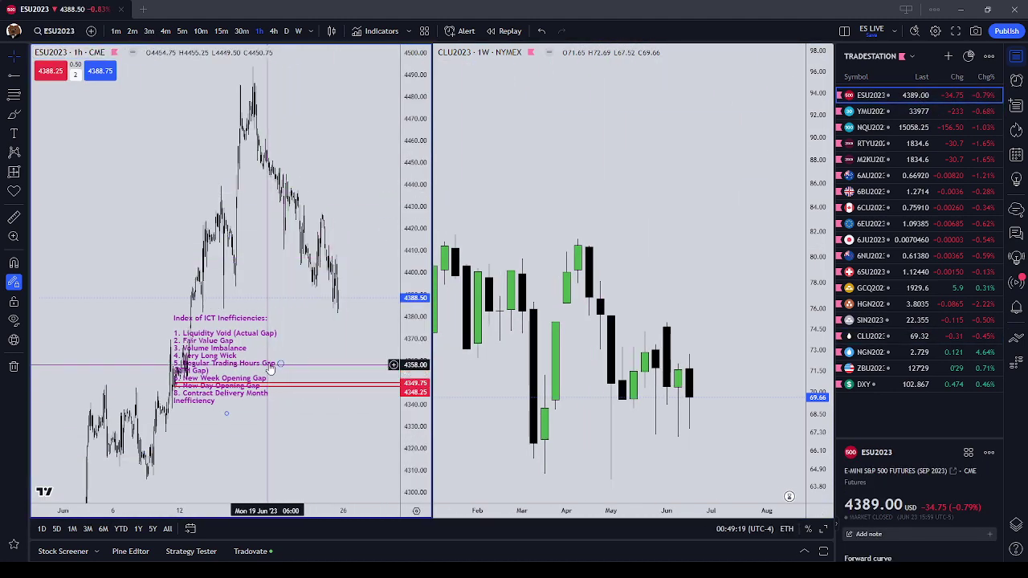
right_click(270, 366)
left_click(348, 511)
- Switch the ESU2023 chart to the daily timeframe and fit the 2023 rally into view
scroll(334, 369, "up", 3)
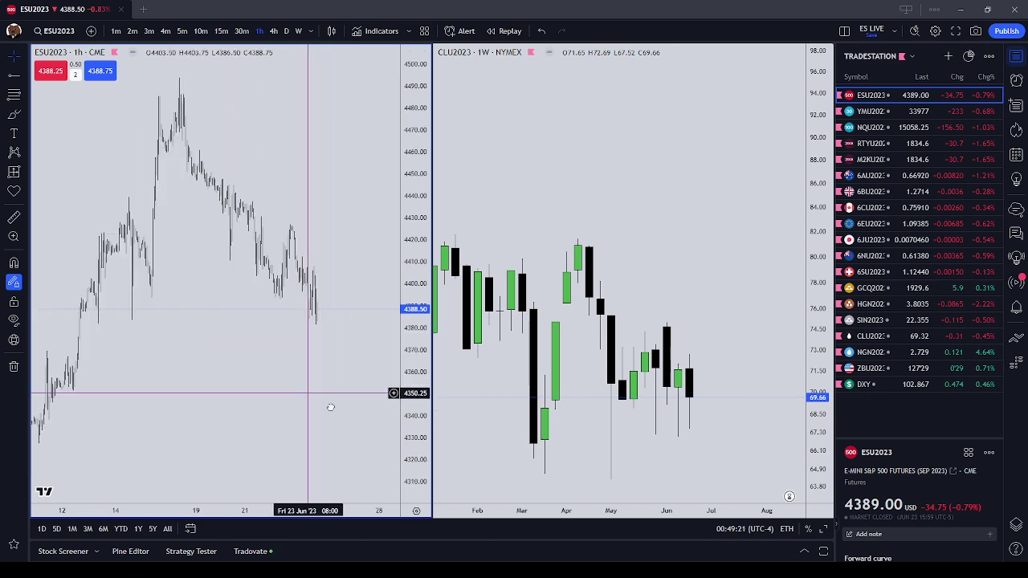
scroll(330, 408, "up", 5)
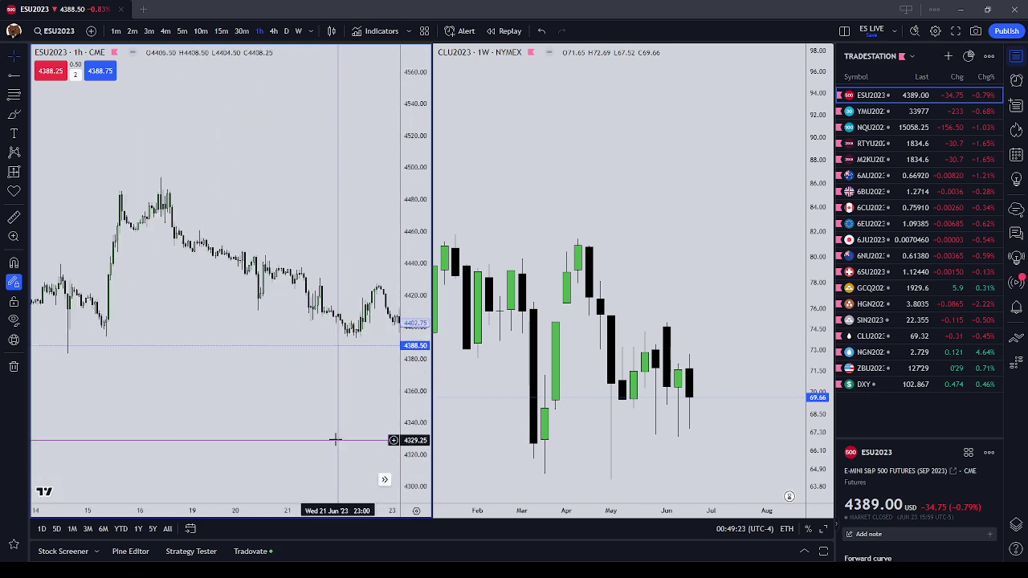
left_click_drag(335, 440, 184, 428)
scroll(273, 421, "down", 3)
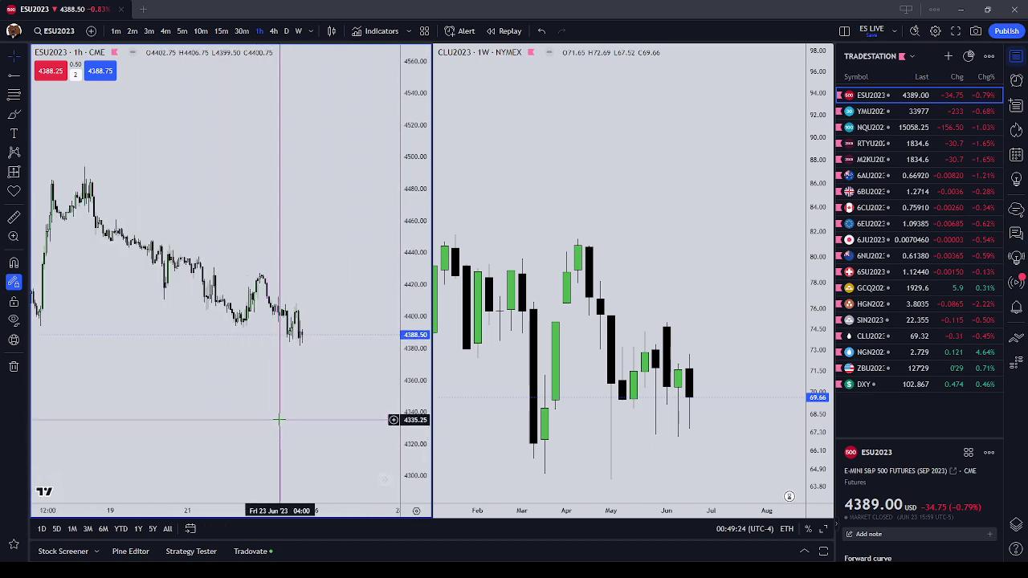
left_click(287, 32)
scroll(330, 442, "up", 5)
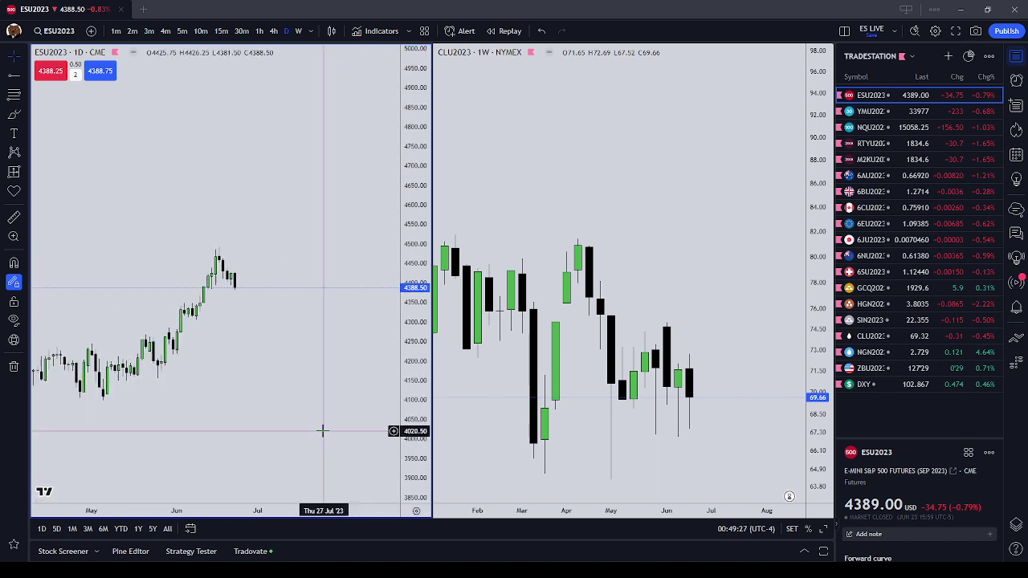
left_click_drag(259, 409, 342, 410)
scroll(353, 409, "down", 2)
left_click_drag(414, 404, 415, 201)
left_click_drag(349, 307, 327, 229)
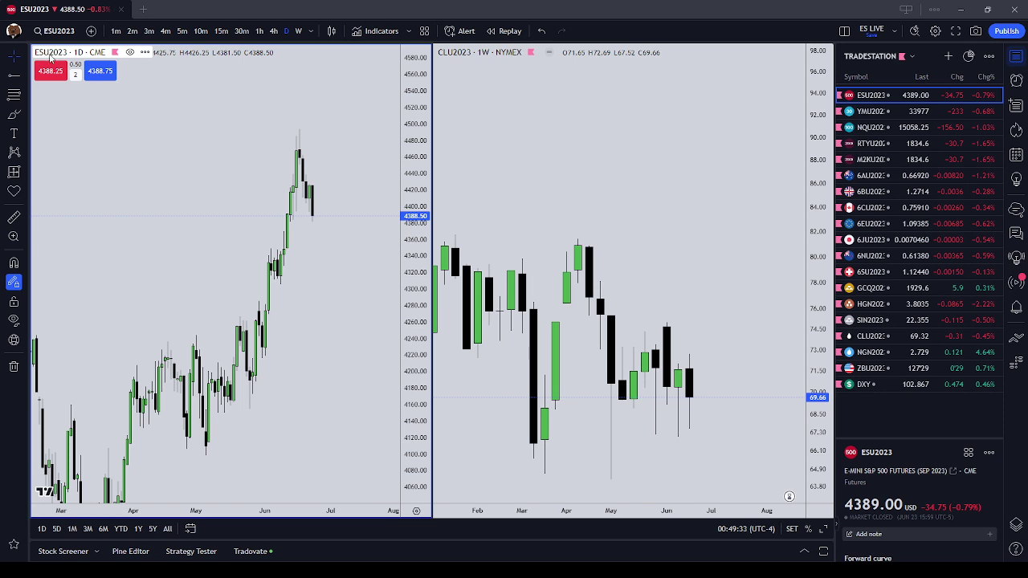
- Search futures for ESZ and load the December contract ESZ2023 in place of CLU2023 on the weekly chart
left_click(55, 31)
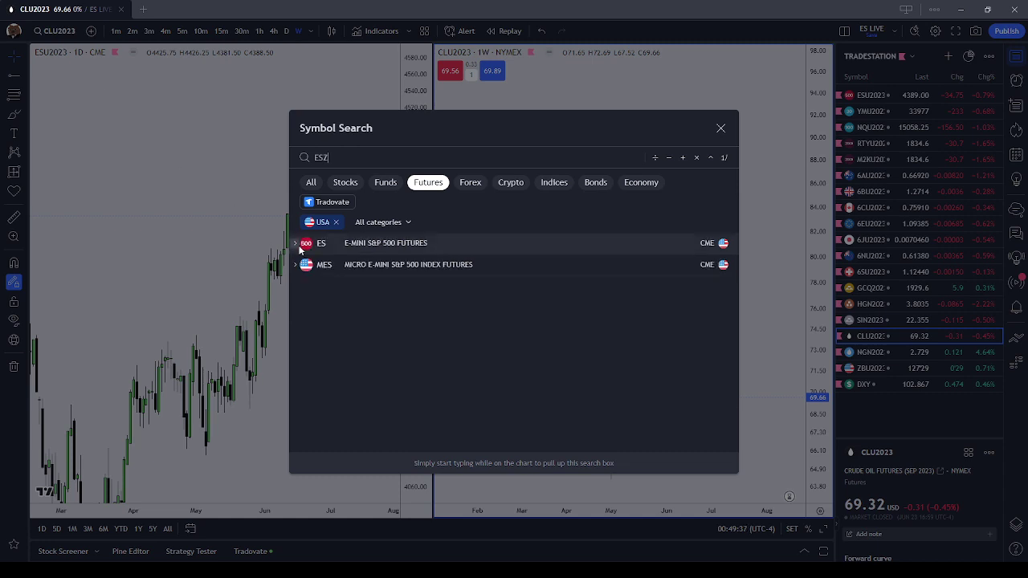
left_click(296, 243)
left_click(486, 269)
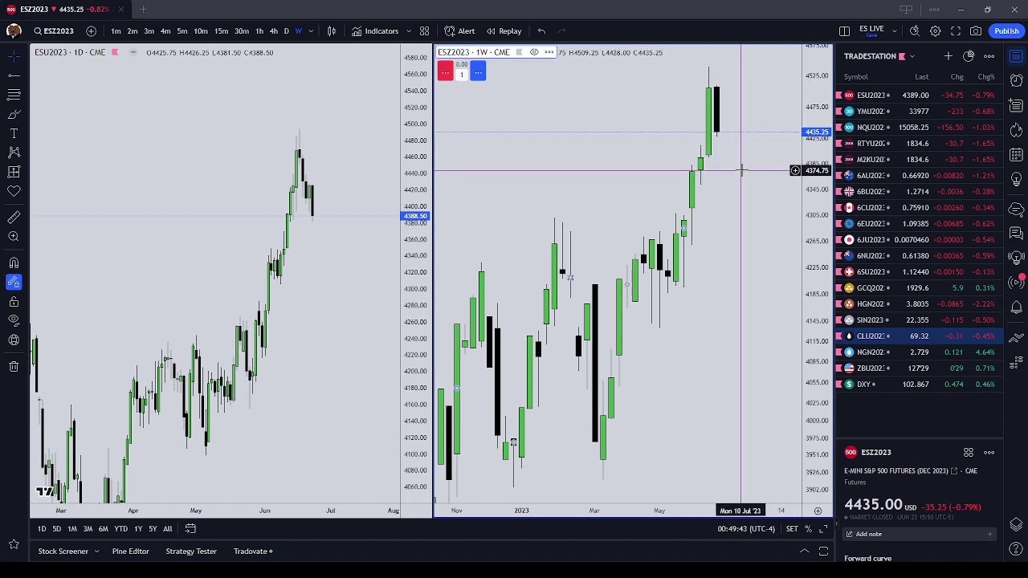
- Compare the weekly ESZ2023 price history since late 2021 with the daily ESU2023 chart
scroll(482, 287, "down", 4)
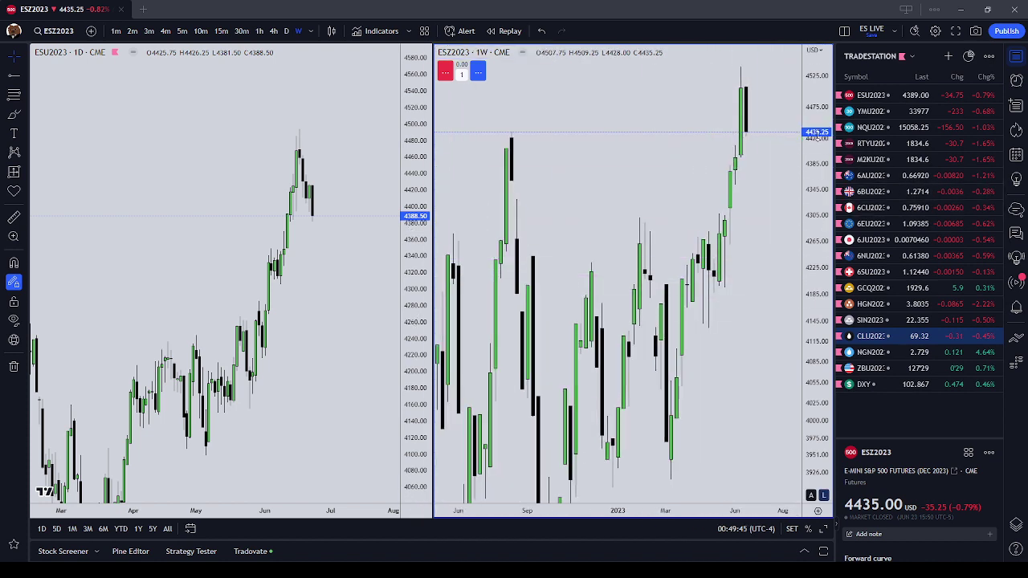
left_click_drag(817, 135, 816, 296)
left_click_drag(739, 326, 648, 297)
left_click_drag(818, 173, 819, 278)
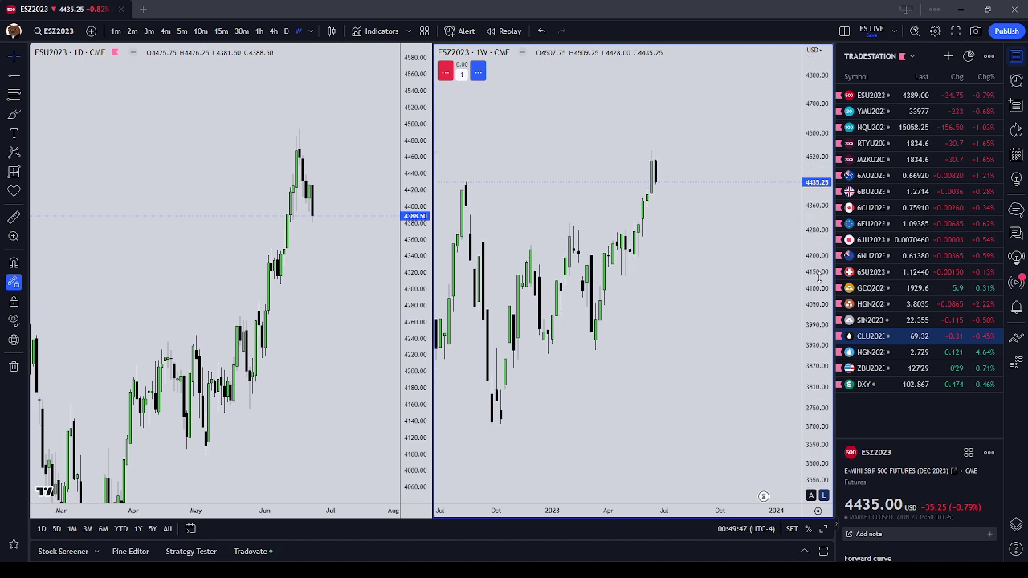
scroll(718, 301, "down", 3)
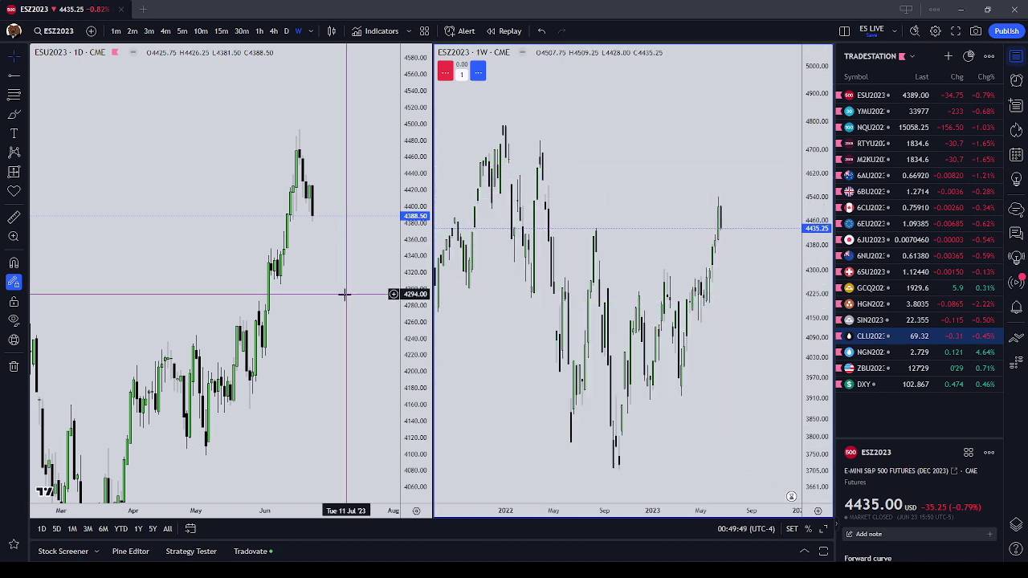
scroll(345, 295, "down", 3)
left_click_drag(345, 295, 342, 159)
left_click_drag(406, 149, 408, 305)
scroll(286, 328, "up", 3)
left_click(611, 232)
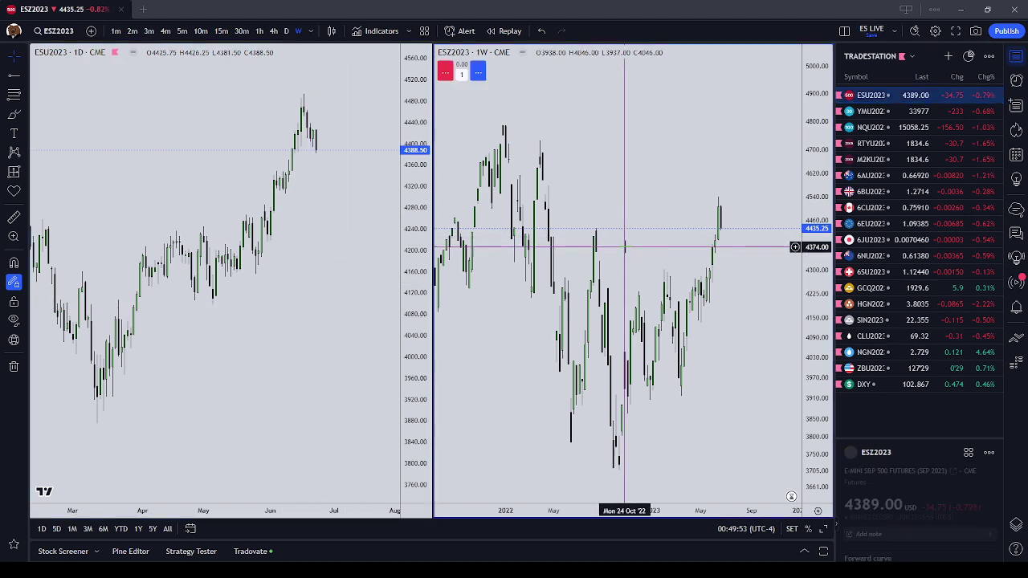
scroll(375, 270, "down", 3)
left_click_drag(359, 250, 360, 264)
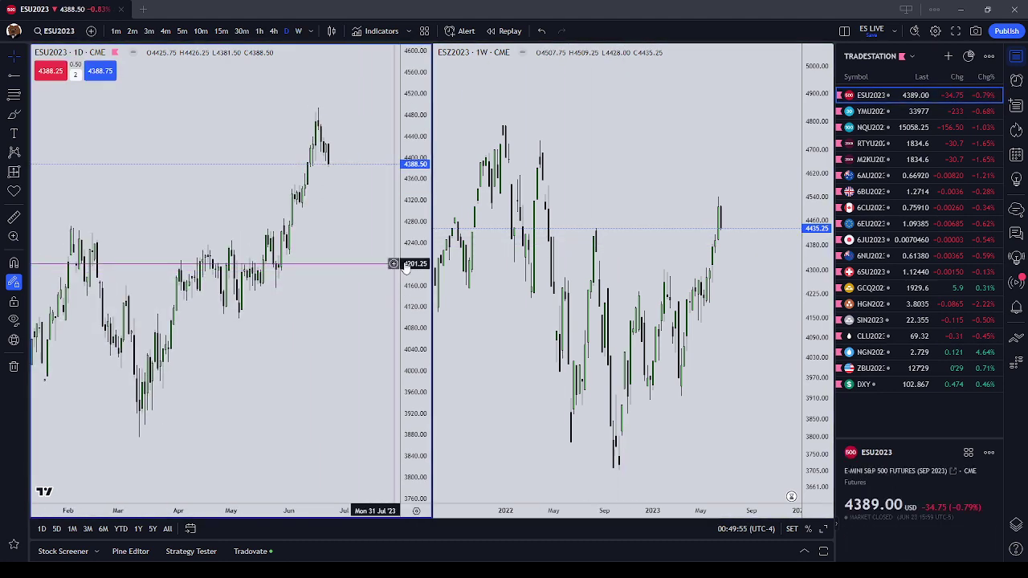
left_click_drag(637, 192, 647, 187)
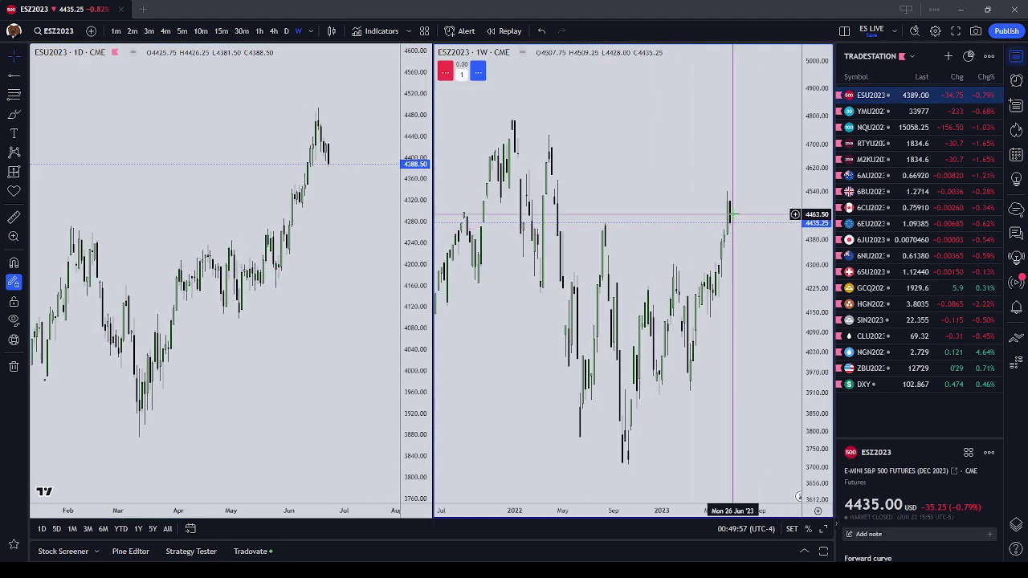
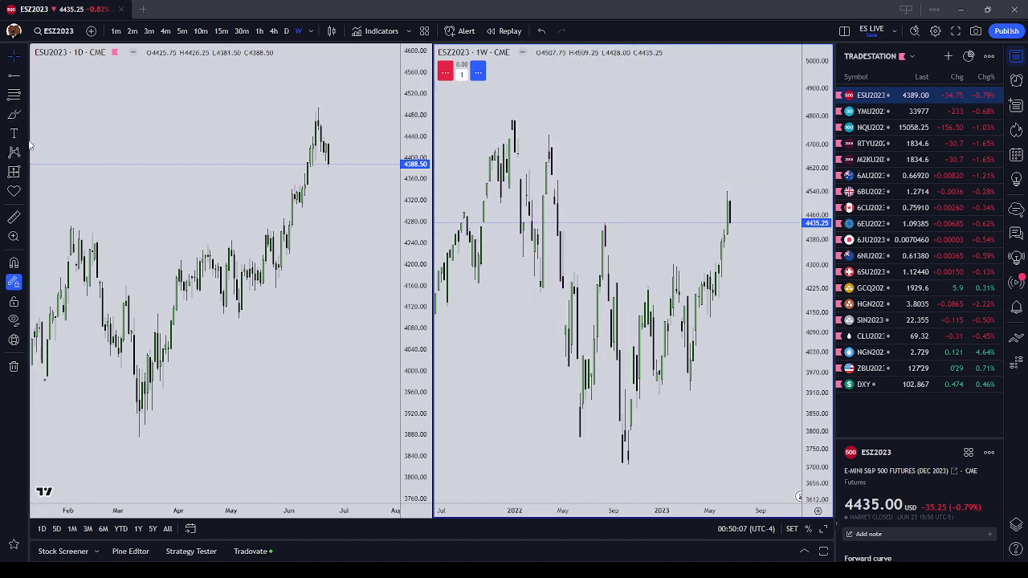
- Draw a magnet-snapped rectangle over the 4594.25–4498.25 range on weekly ESZ2023, stretching from about March 2022 to September 2023
left_click(28, 117)
left_click(72, 157)
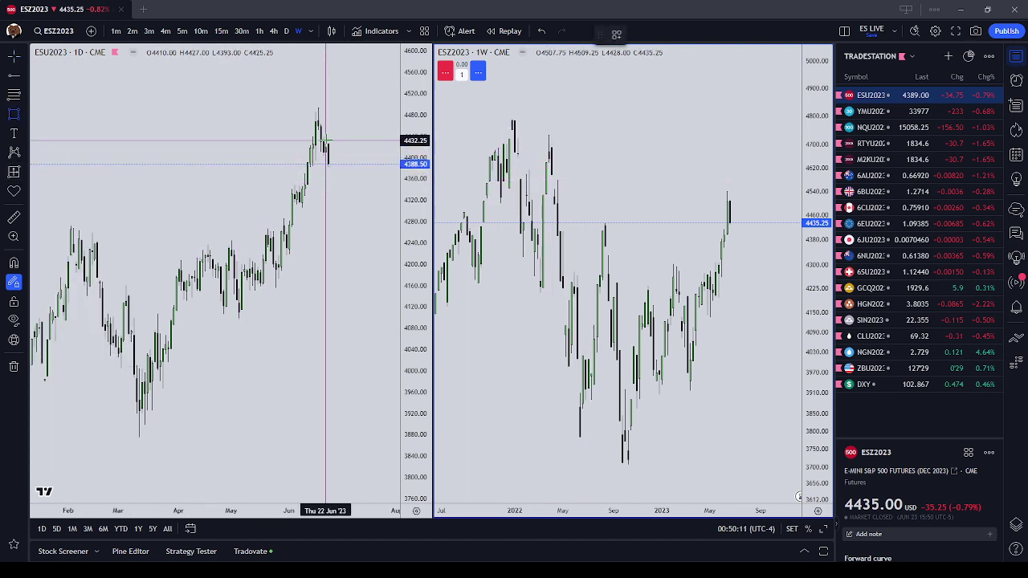
left_click(13, 263)
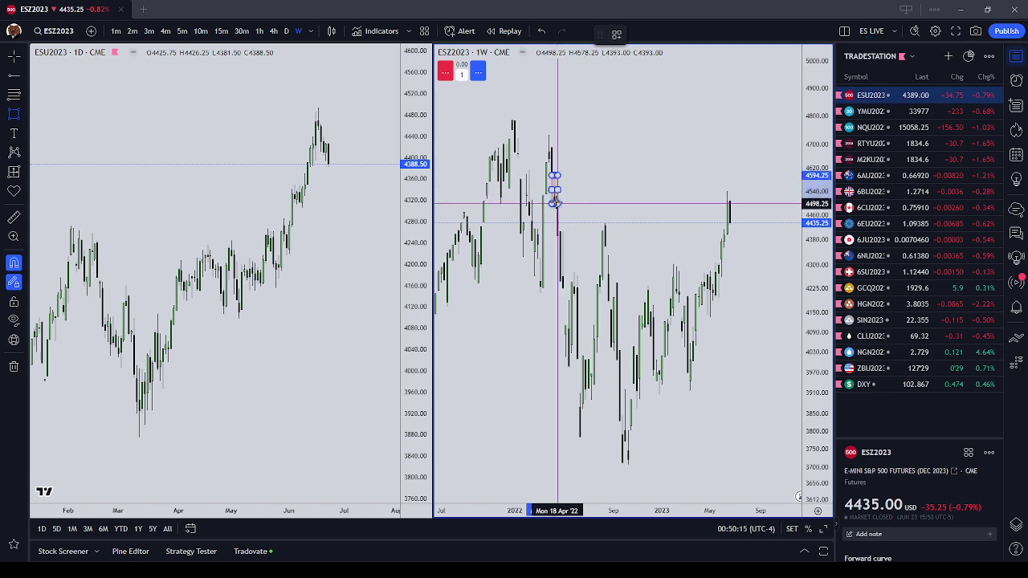
left_click(555, 201)
left_click_drag(552, 190, 758, 190)
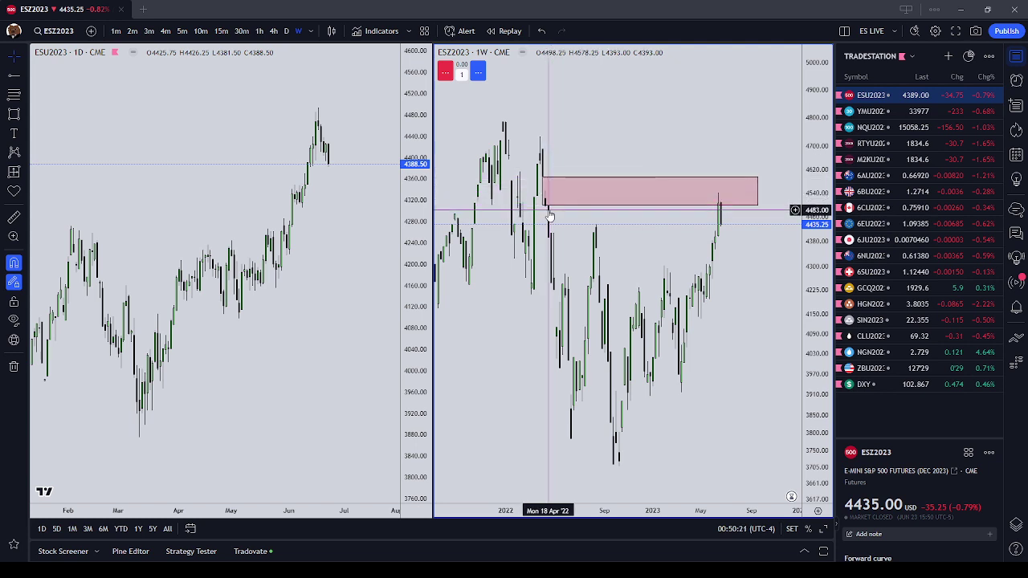
left_click(548, 192)
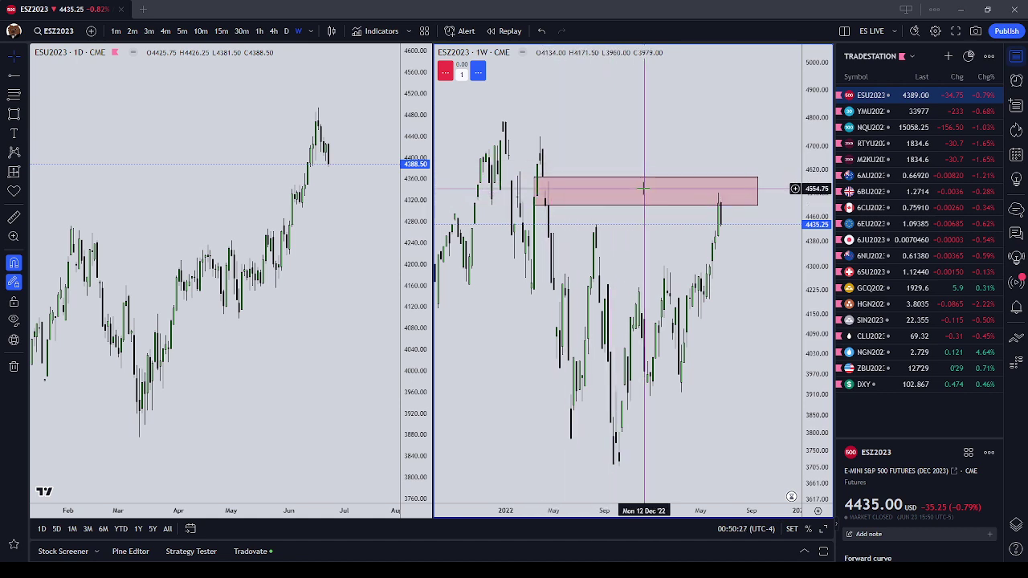
left_click(553, 195)
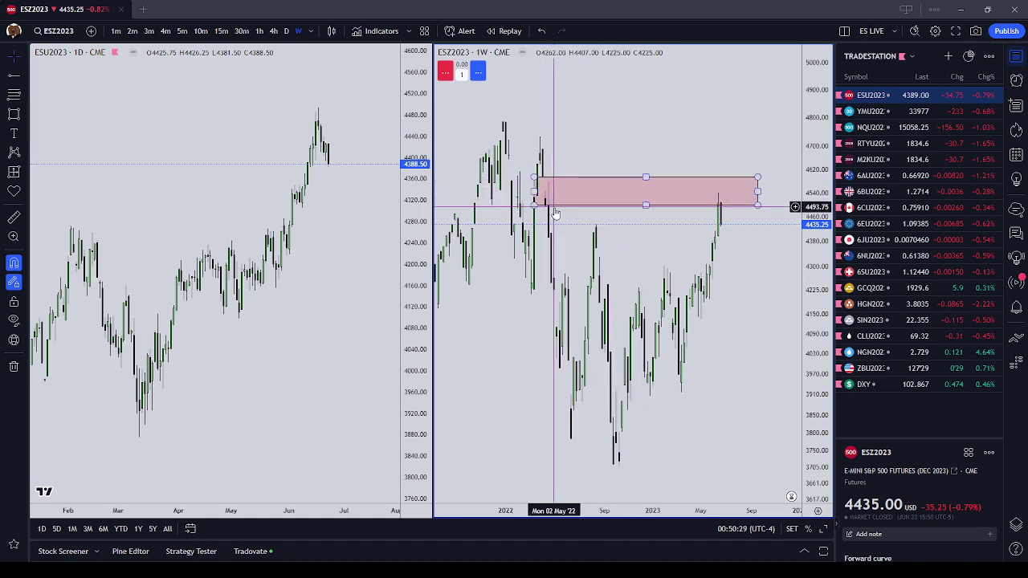
- Examine the older candles on daily ESU2023 against the rectangle area on weekly ESZ2023
scroll(321, 168, "down", 2)
left_click(322, 167)
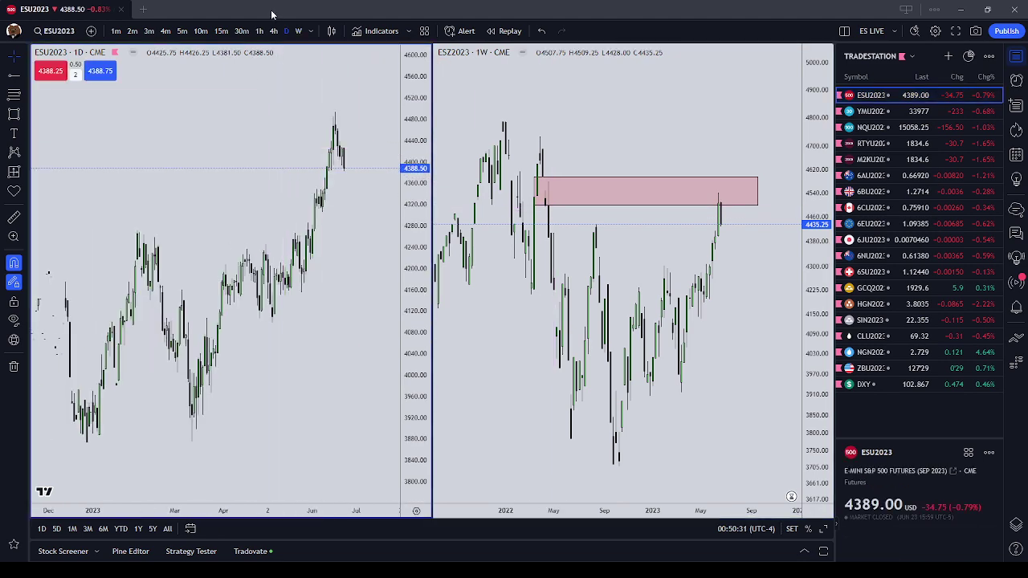
scroll(303, 88, "down", 3)
scroll(302, 136, "up", 3)
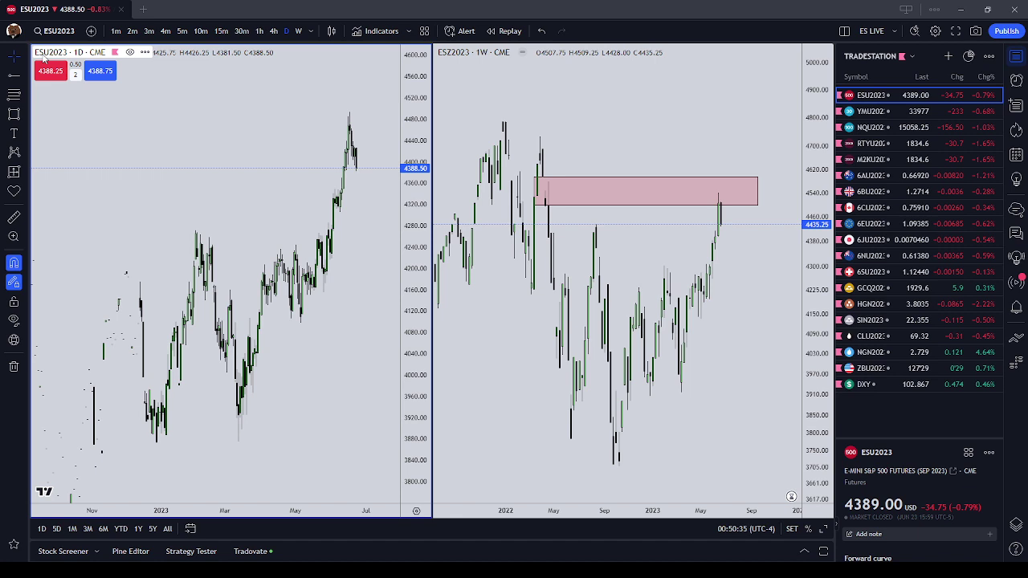
left_click(569, 115)
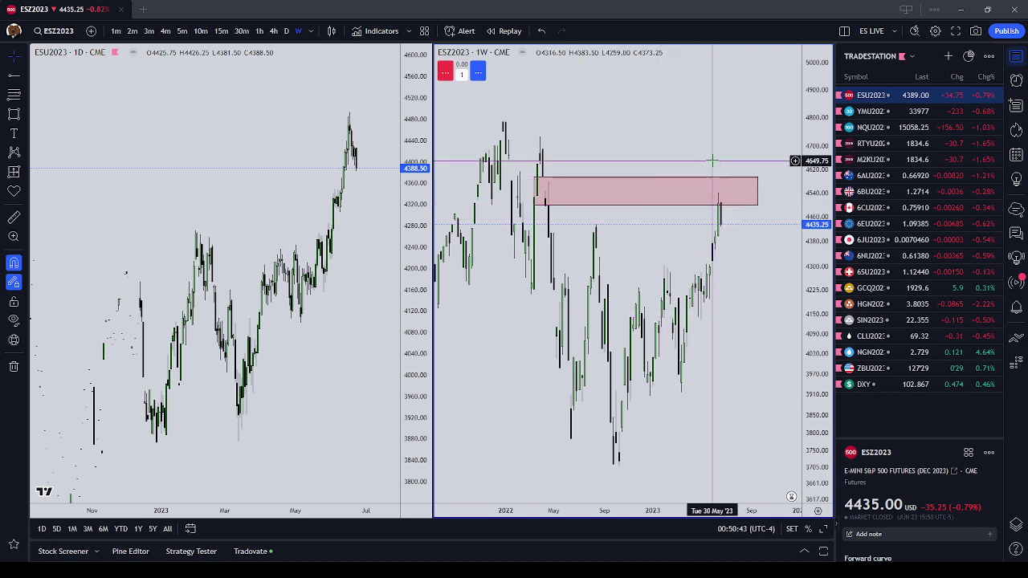
- Compare the latest rally on weekly ESZ2023 beneath the rectangle with the same months on daily ESU2023
scroll(712, 161, "up", 2)
left_click_drag(661, 151, 700, 292)
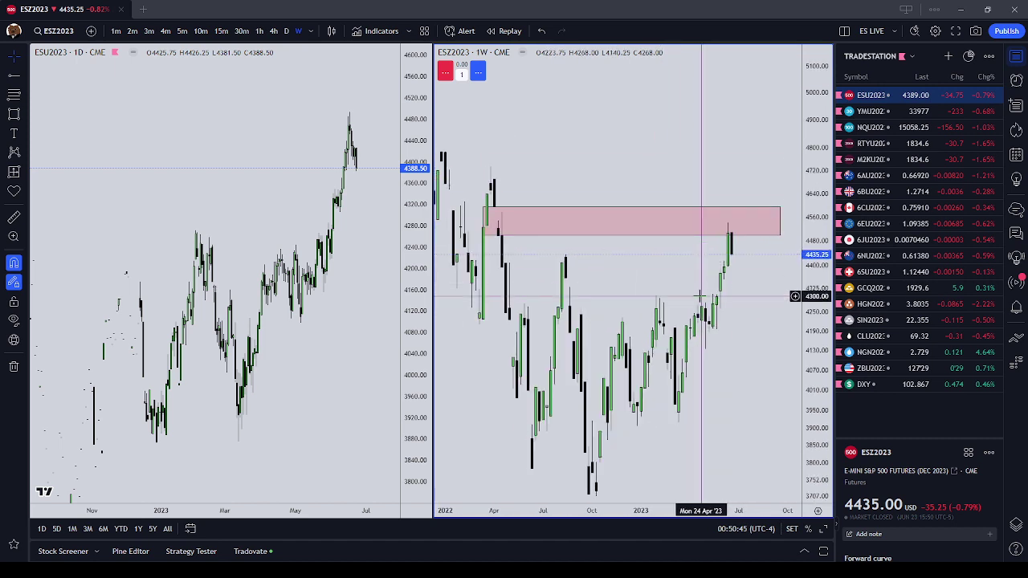
scroll(326, 300, "up", 2)
left_click(326, 300)
scroll(326, 300, "up", 1)
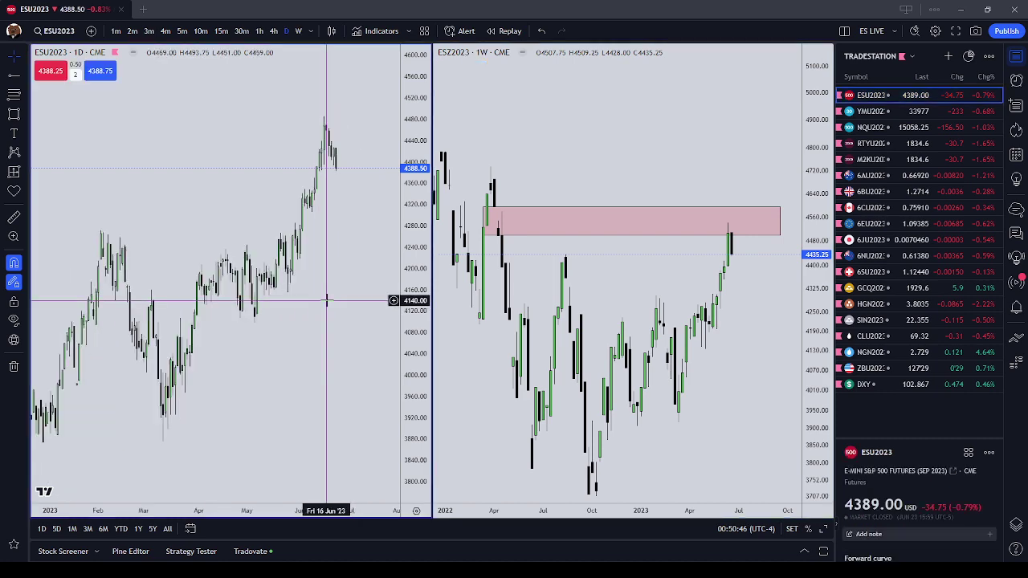
left_click(699, 294)
left_click_drag(678, 141, 687, 90)
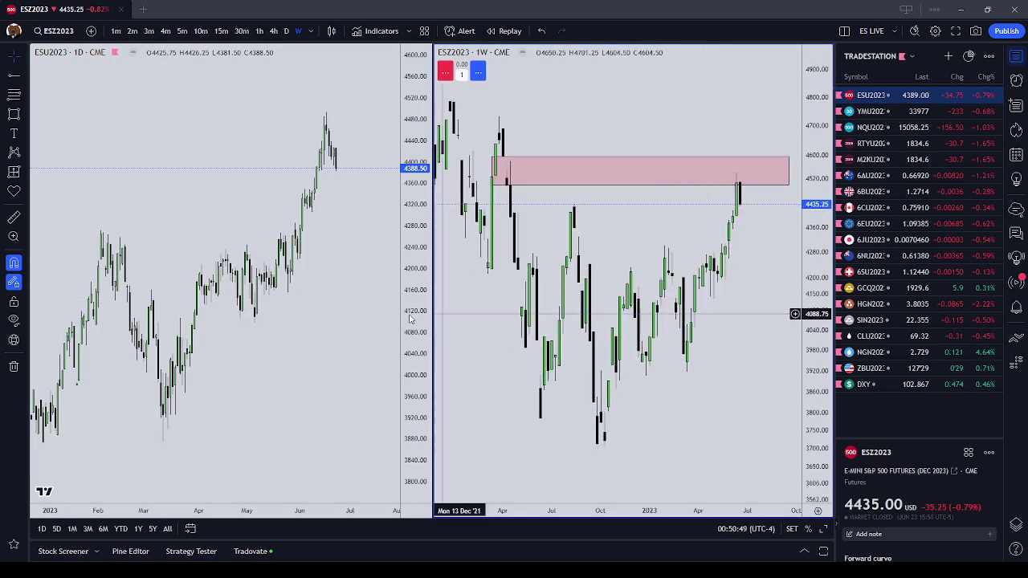
left_click(318, 313)
scroll(318, 313, "down", 1)
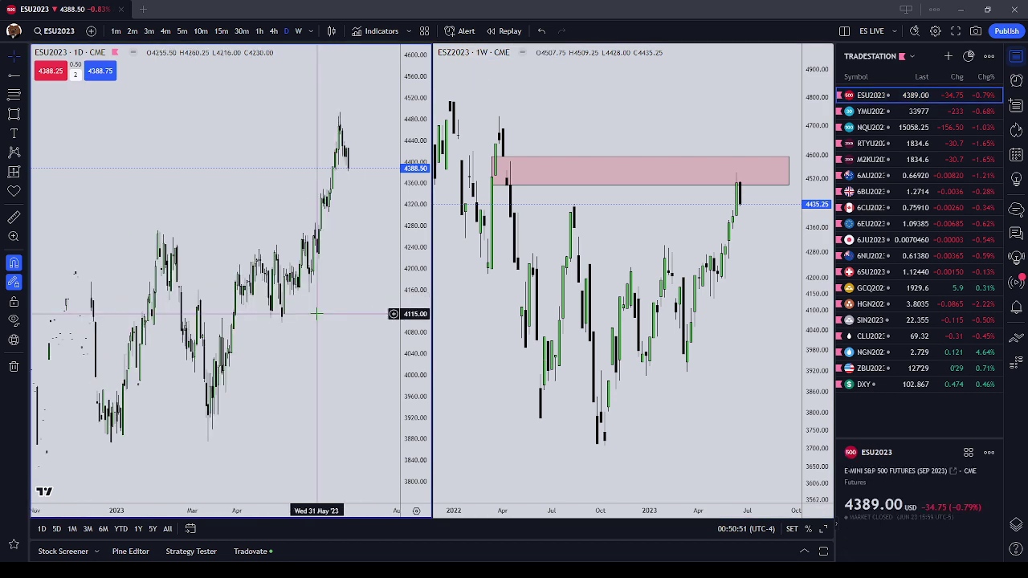
left_click(624, 241)
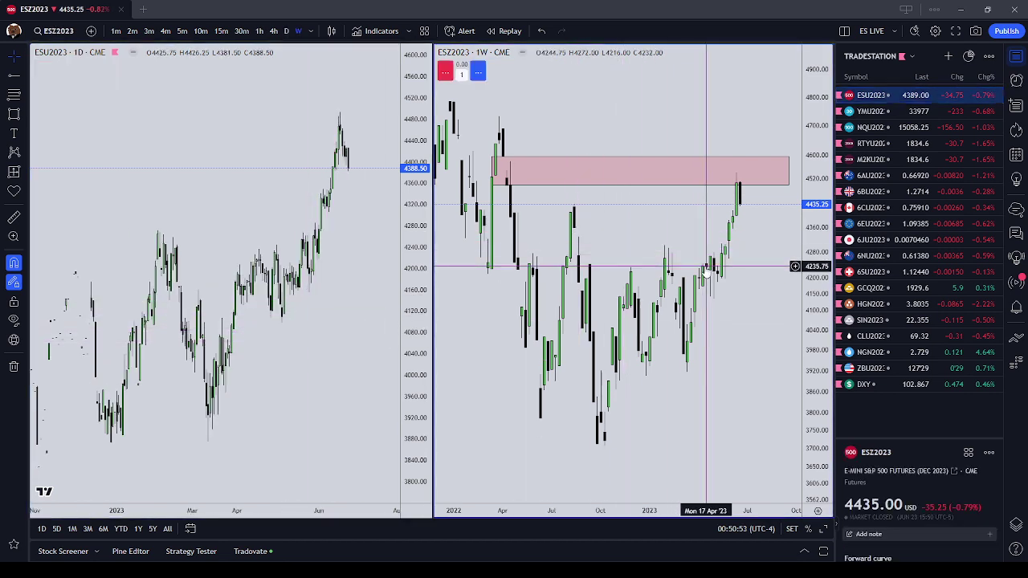
scroll(747, 265, "up", 1)
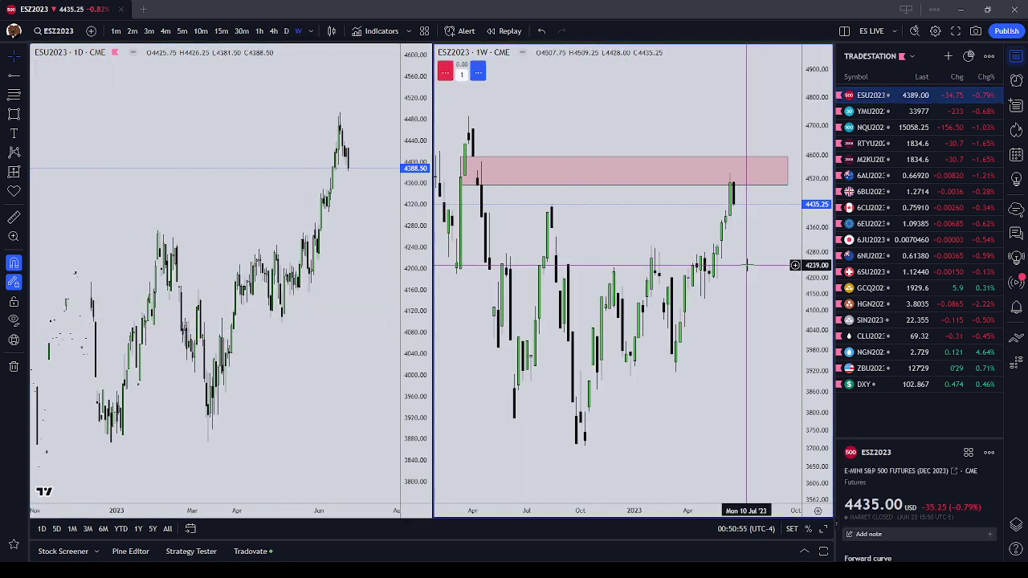
- Examine the weekly ESZ2023 rectangle's price range against the recent June 2023 highs on daily ESU2023
left_click(470, 165)
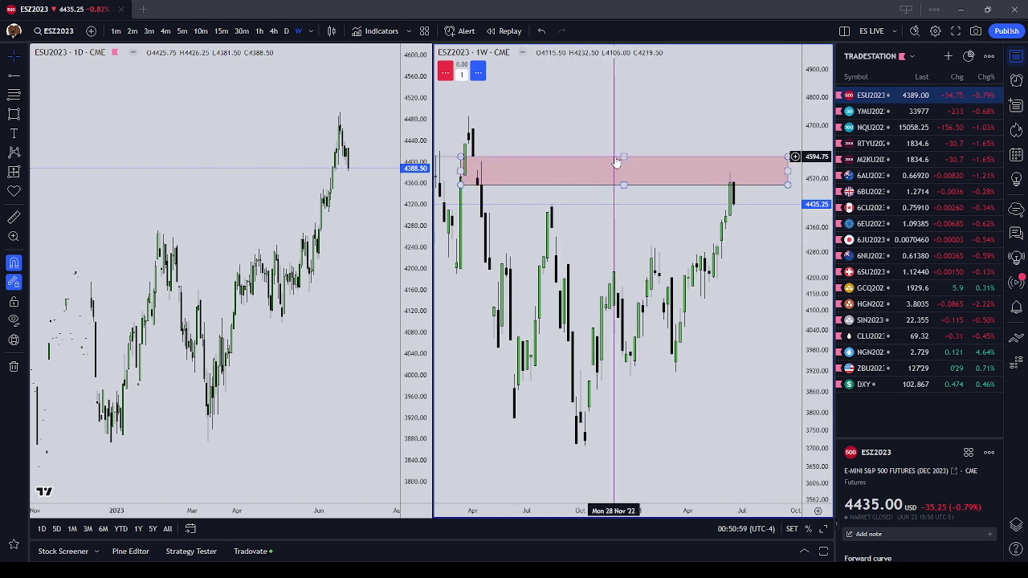
scroll(616, 163, "up", 1)
scroll(253, 222, "down", 2)
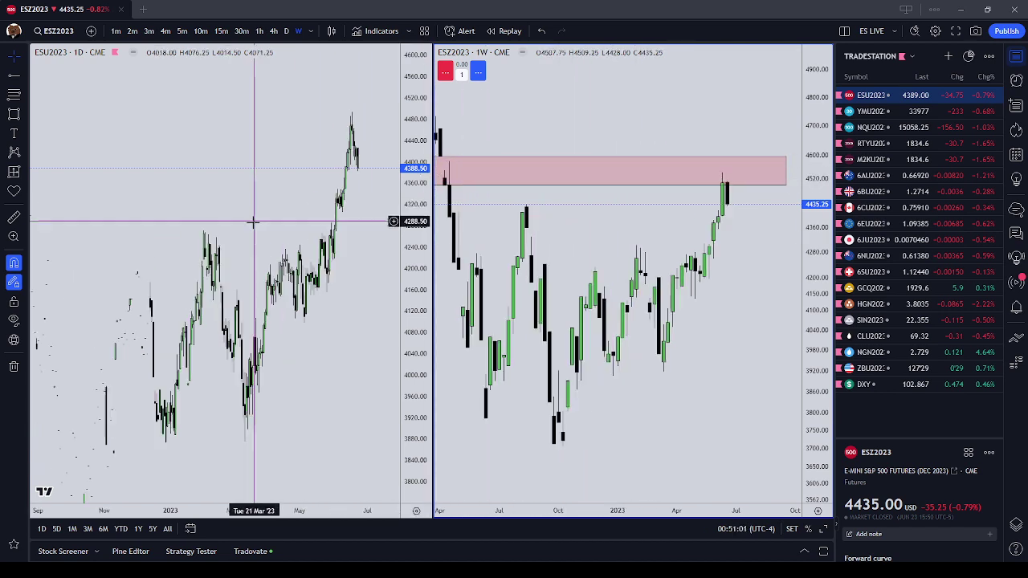
scroll(324, 285, "up", 3)
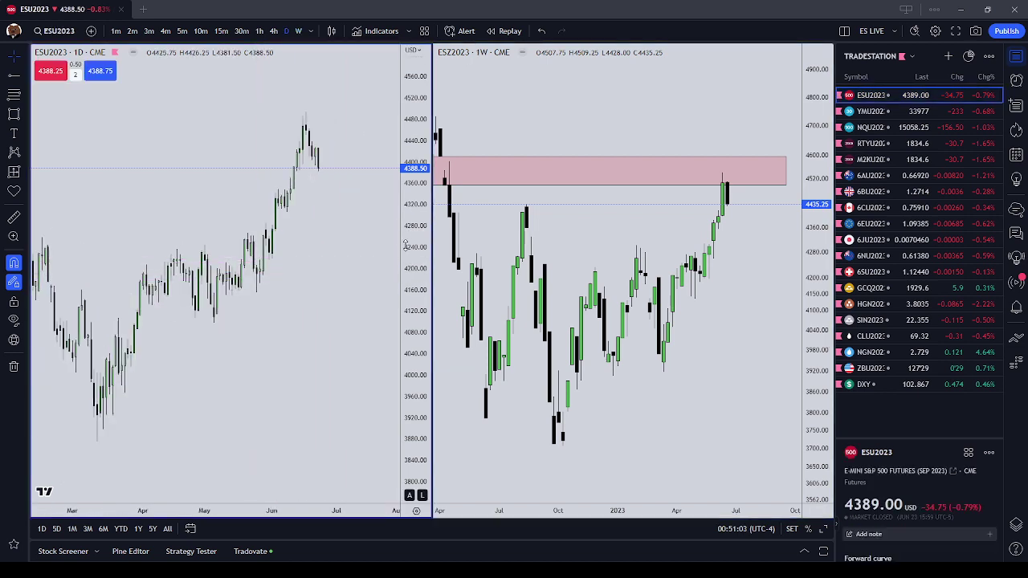
scroll(767, 266, "down", 2)
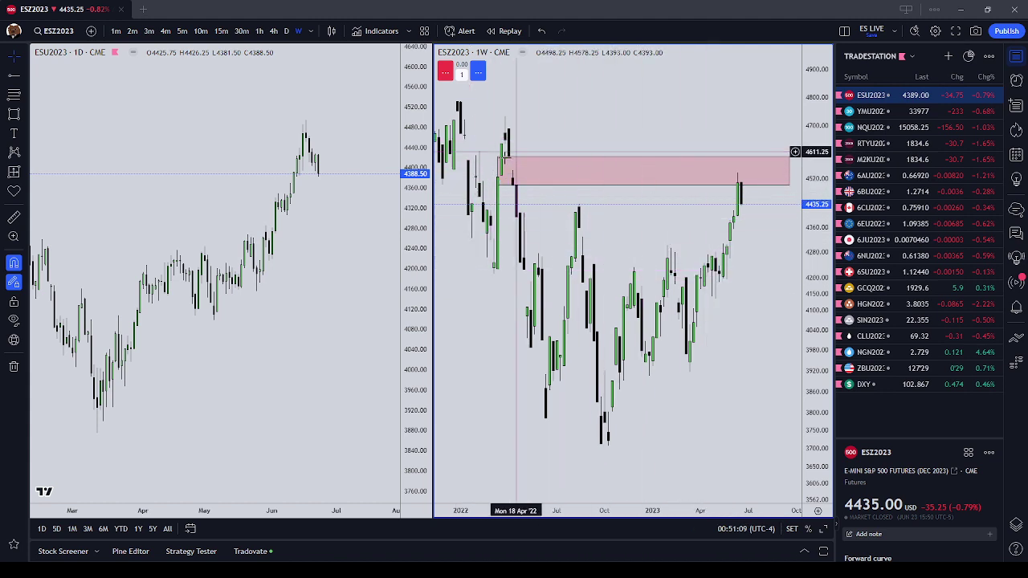
scroll(337, 250, "down", 2)
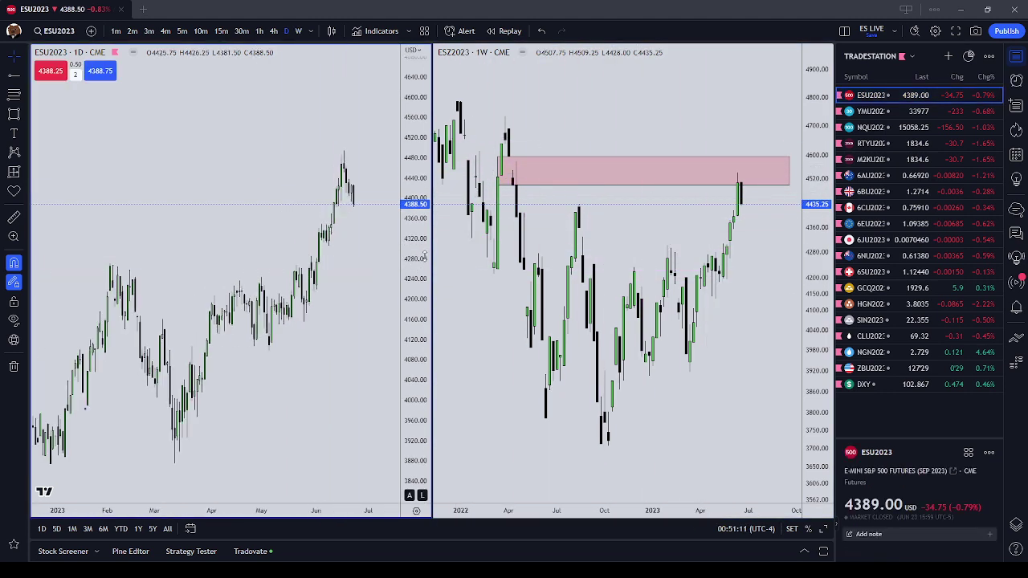
scroll(346, 303, "up", 3)
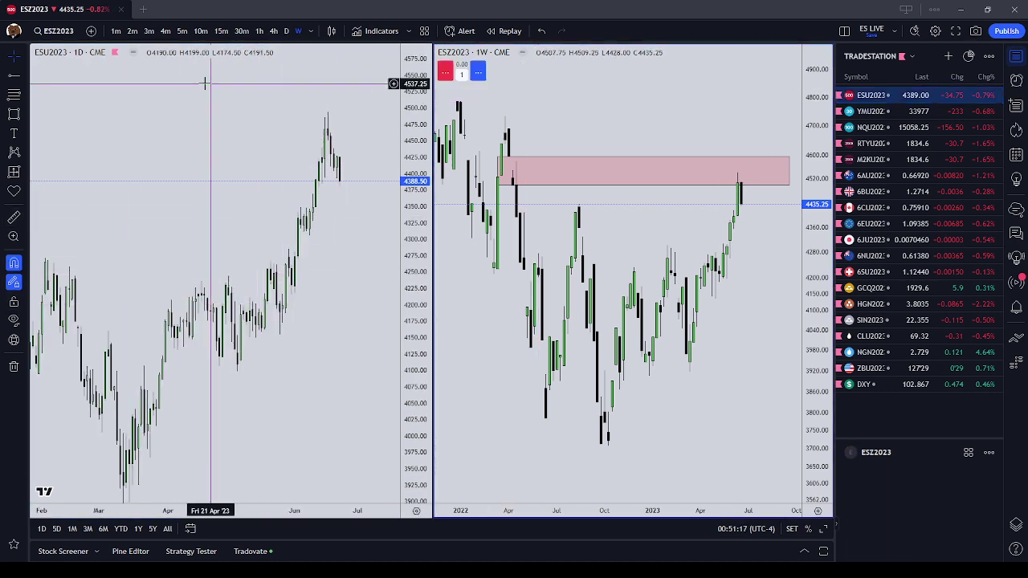
- Switch ESU2023 to the weekly timeframe and draw a rectangle over 4566.75–4486.25, stretching from about late March 2022 to July 2023
left_click(301, 30)
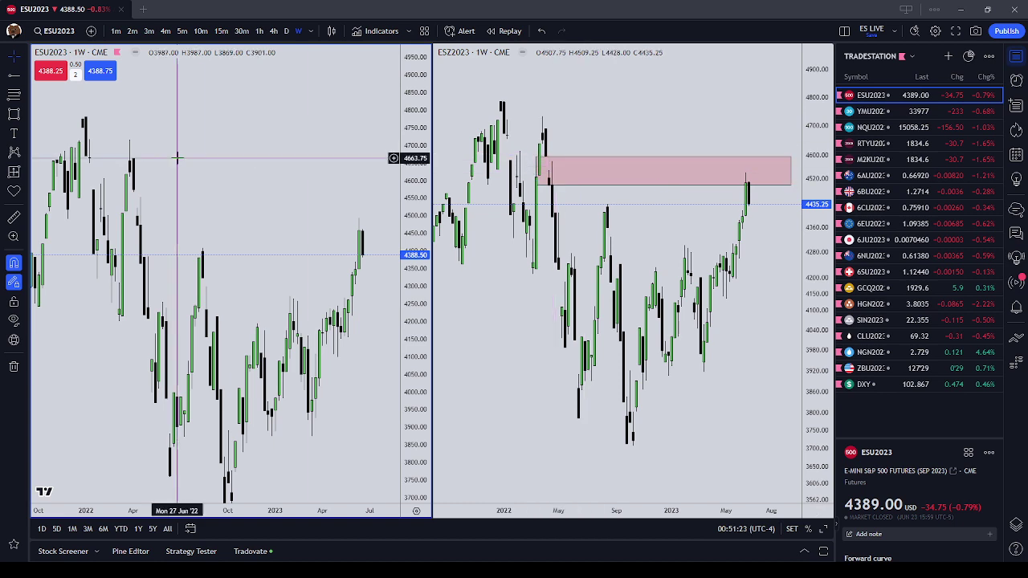
left_click(134, 193)
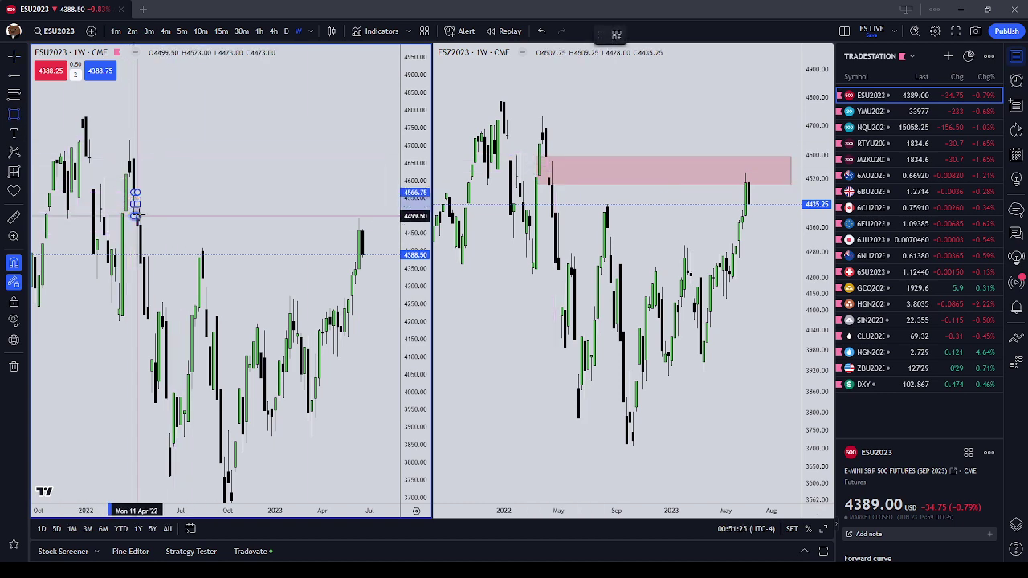
left_click(144, 220)
left_click(188, 207)
left_click_drag(150, 206, 375, 207)
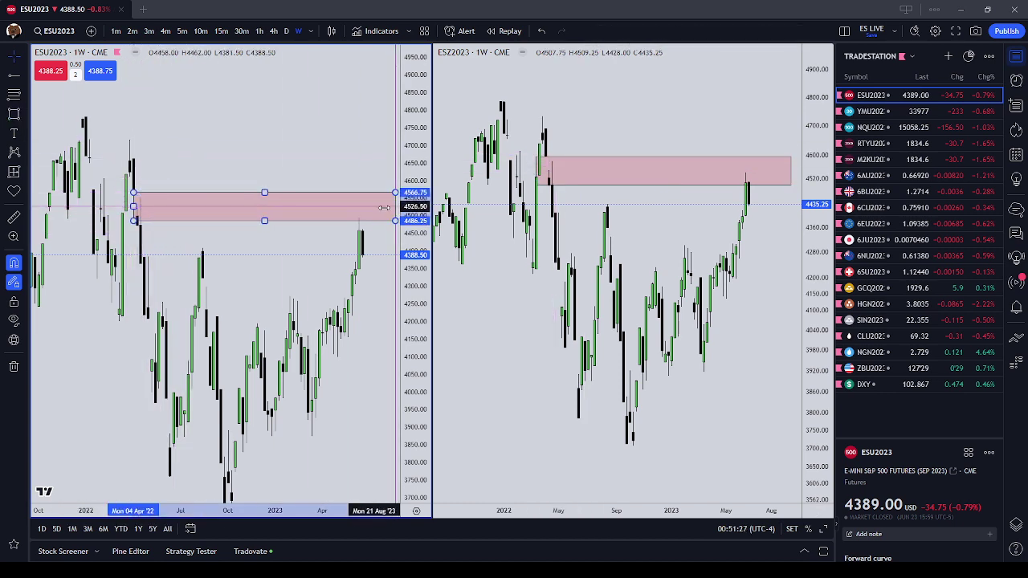
left_click(172, 239)
left_click(134, 206)
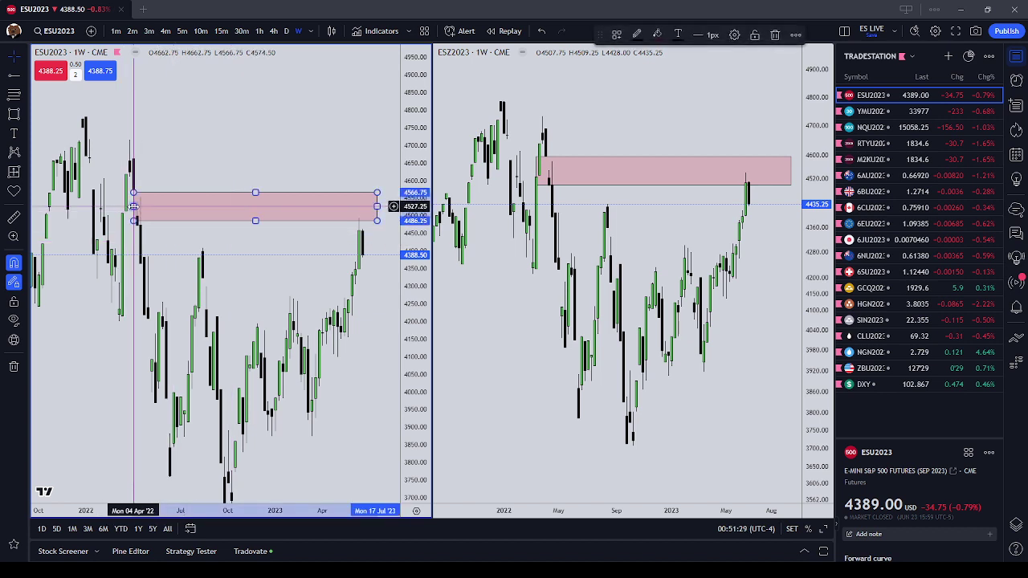
left_click_drag(133, 207, 126, 207)
left_click(502, 161)
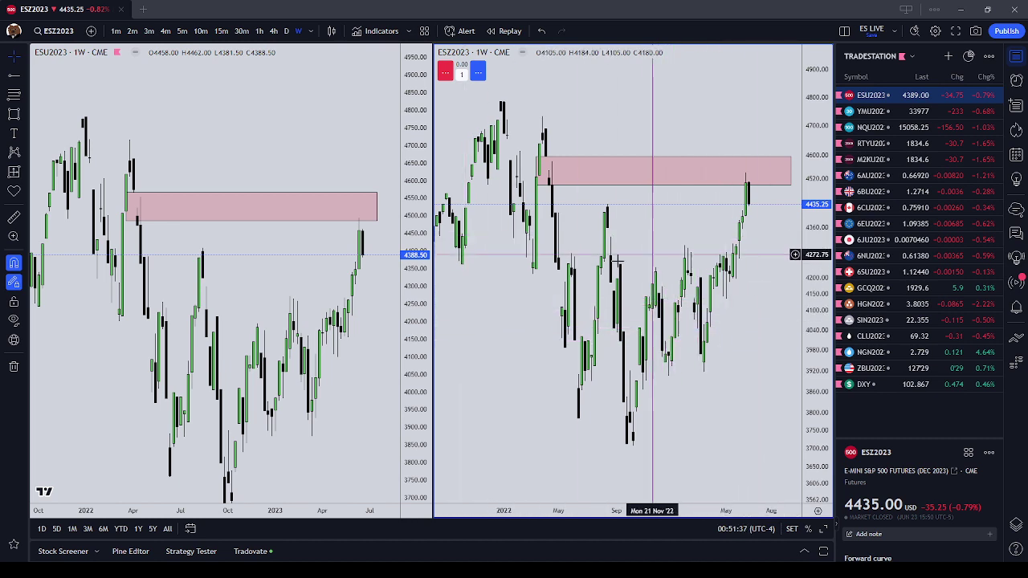
- Switch both ESU2023 and ESZ2023 charts to the daily timeframe and compare their recent candles beneath the rectangles
left_click(393, 312)
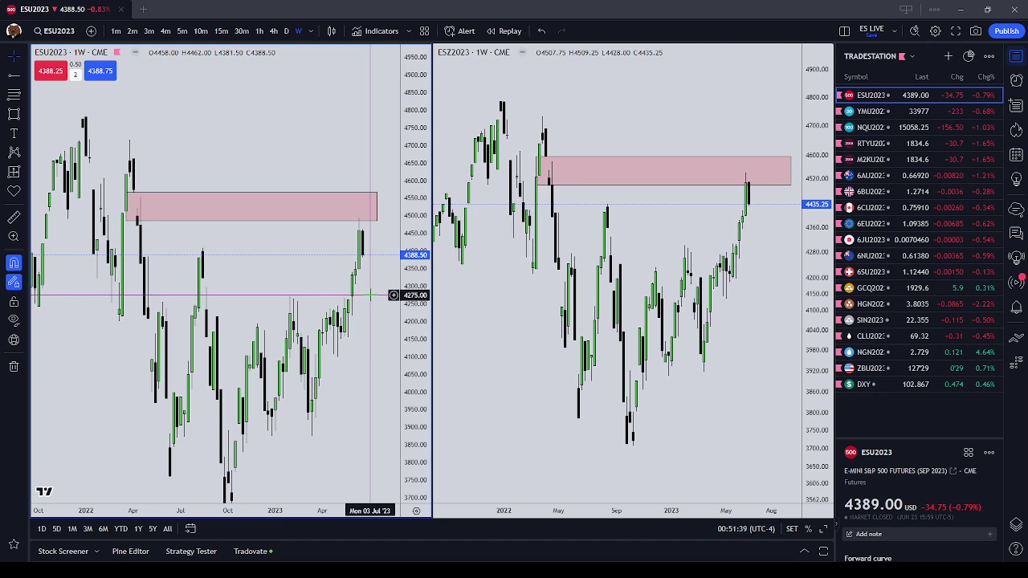
left_click_drag(553, 333, 563, 201)
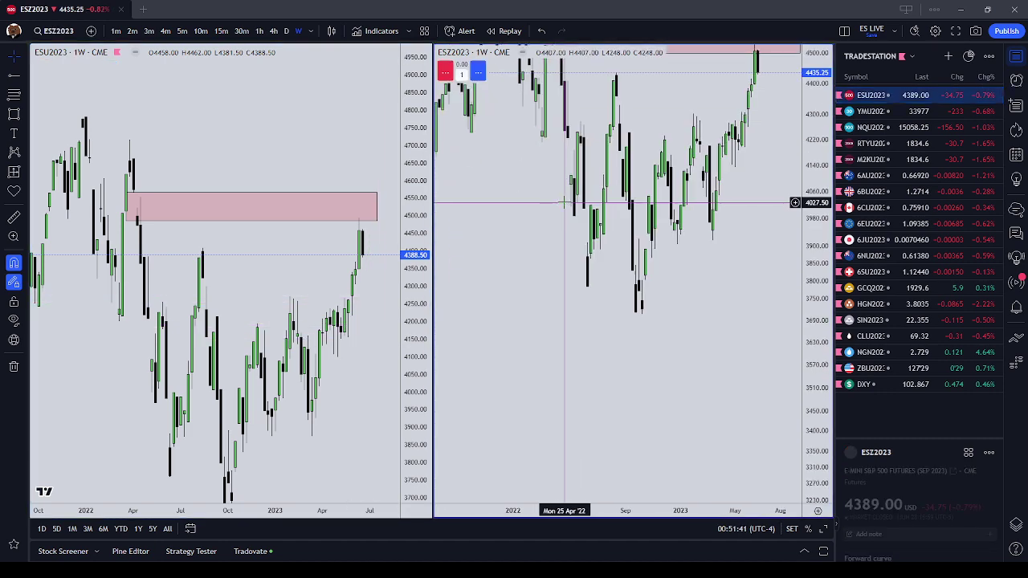
mouse_move(330, 400)
left_mouse_down()
mouse_move(332, 284)
mouse_move(332, 385)
left_mouse_up()
scroll(328, 353, "up", 2)
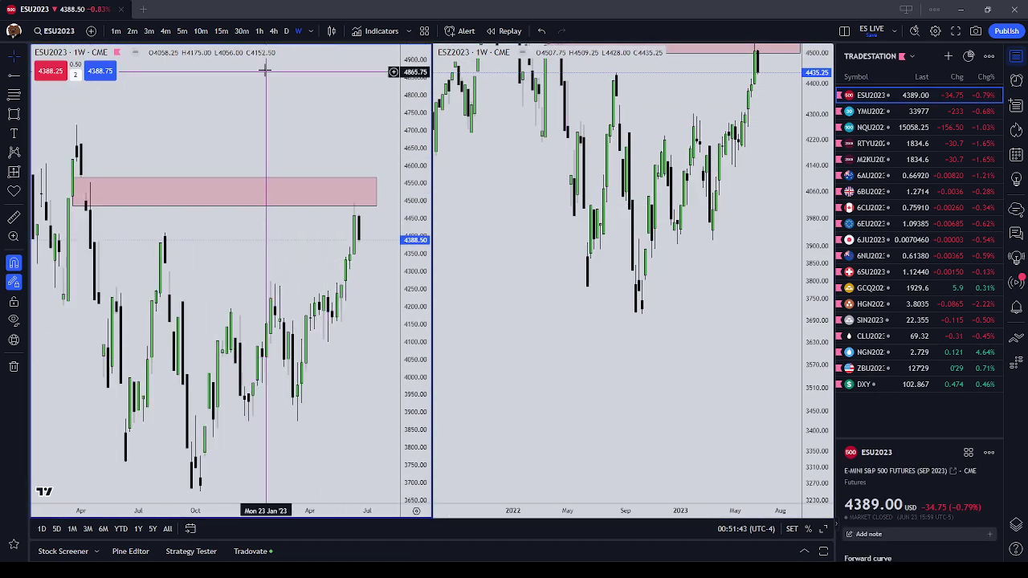
left_click(285, 31)
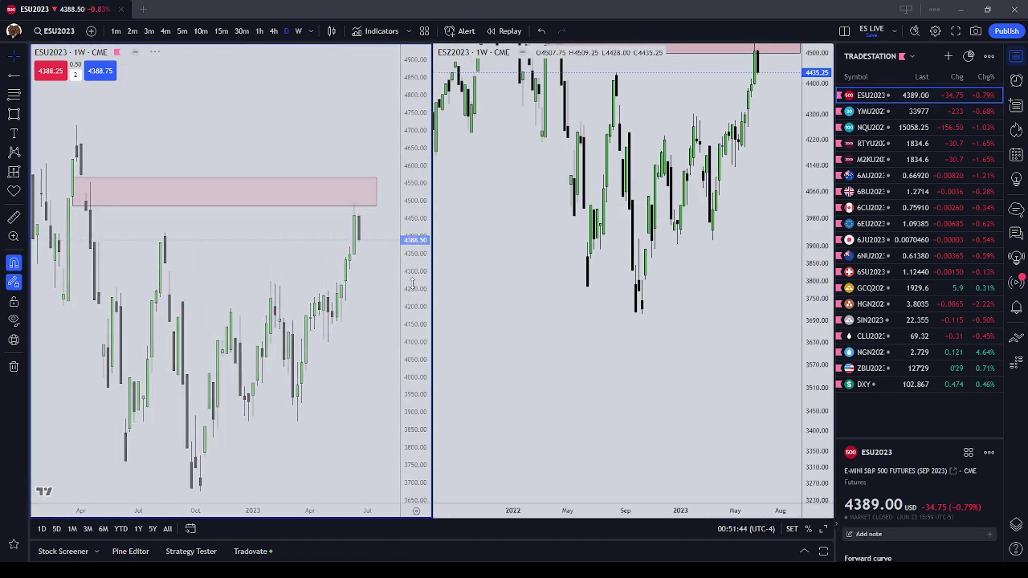
left_click(693, 332)
left_click(286, 31)
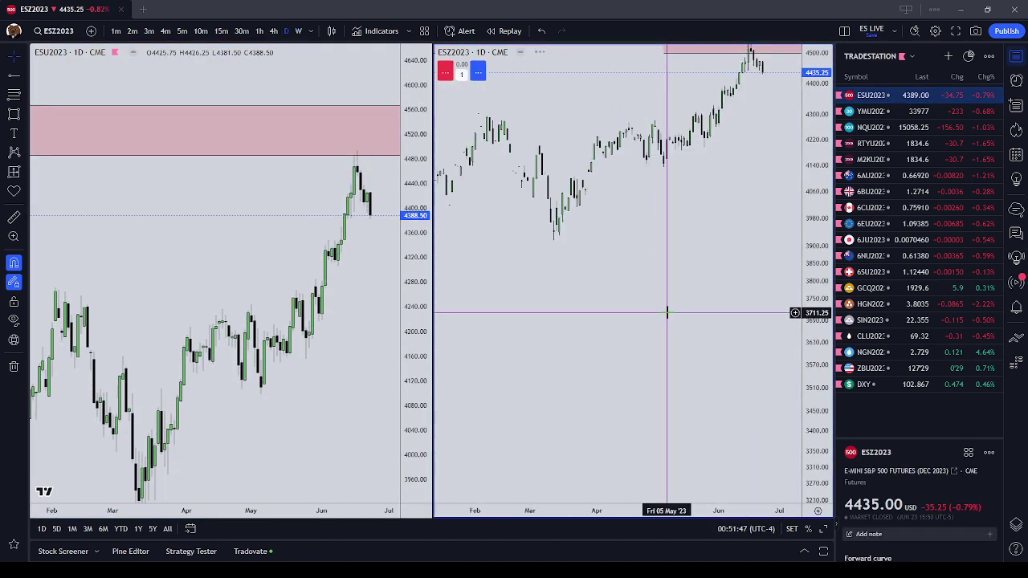
scroll(292, 385, "up", 4)
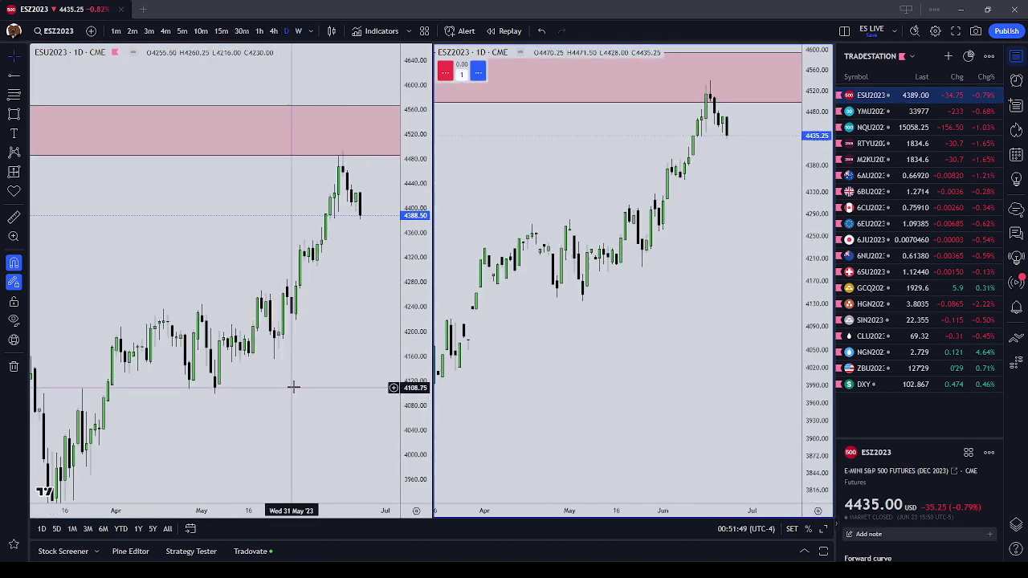
scroll(743, 378, "up", 3)
left_click_drag(680, 418, 694, 433)
left_click_drag(322, 378, 318, 353)
scroll(318, 354, "up", 2)
scroll(757, 315, "down", 2)
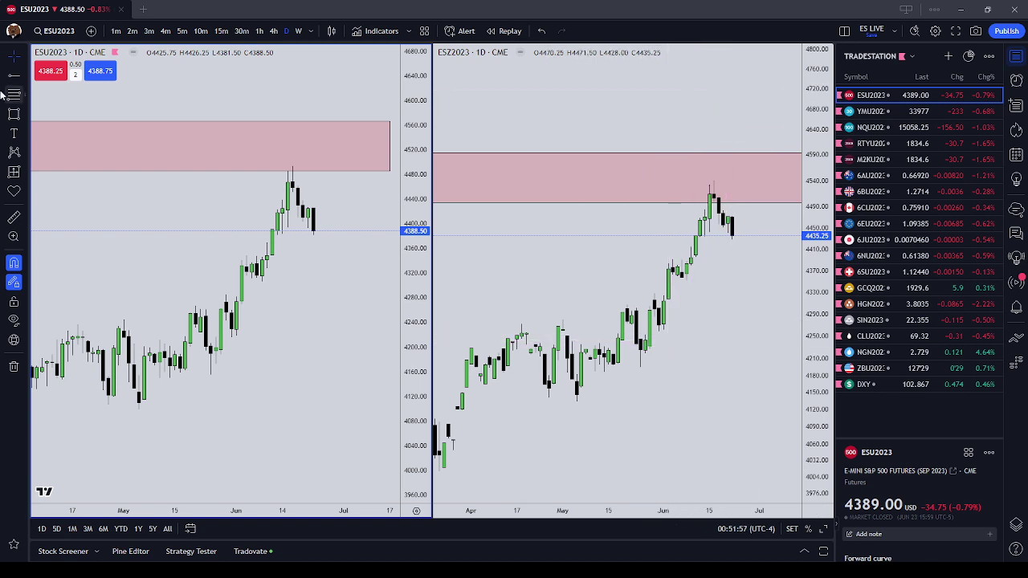
- Mark the gaps and separated candles on daily ESZ2023 from mid-April to early June 2023 with freehand Brush strokes, magnet off
left_click(23, 75)
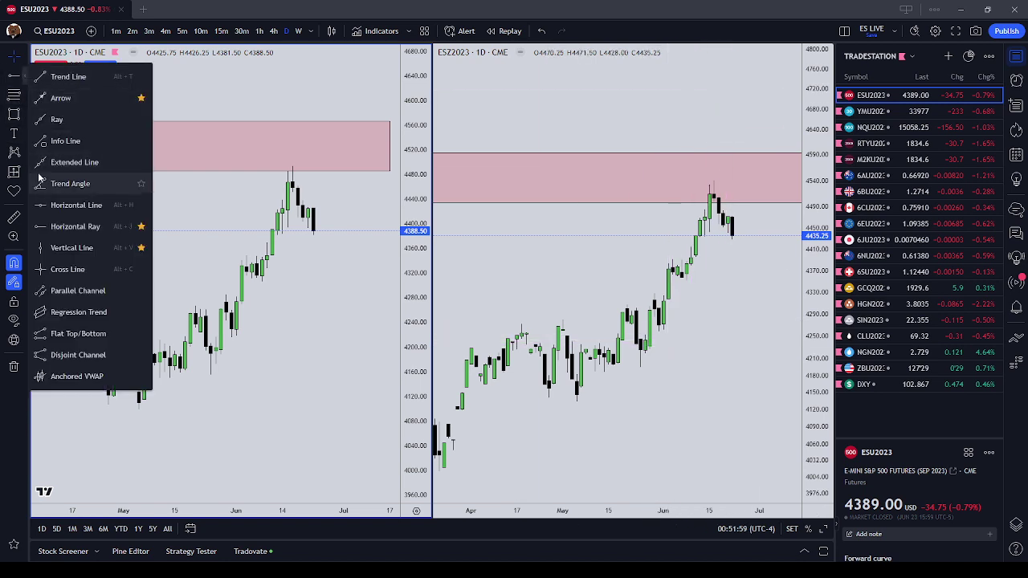
left_click(25, 135)
left_click(24, 134)
left_click(20, 114)
left_click(25, 115)
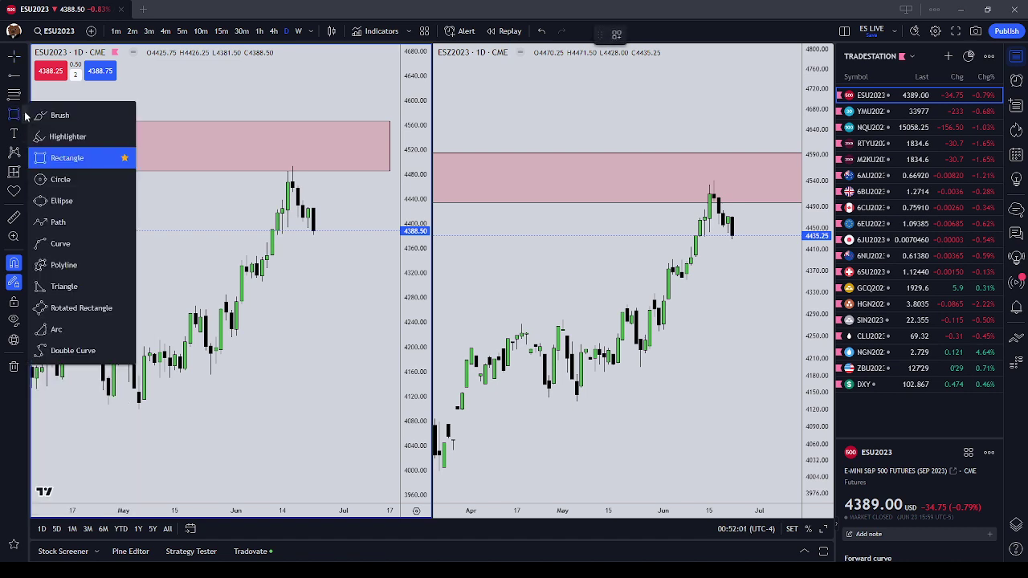
left_click(53, 115)
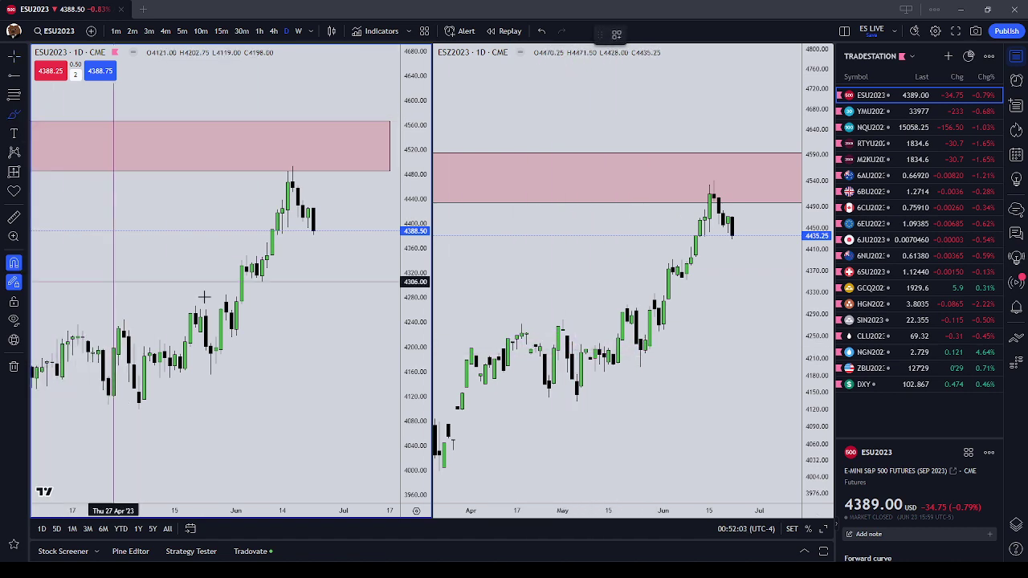
mouse_move(567, 326)
left_mouse_down()
mouse_move(555, 329)
mouse_move(627, 359)
left_mouse_up()
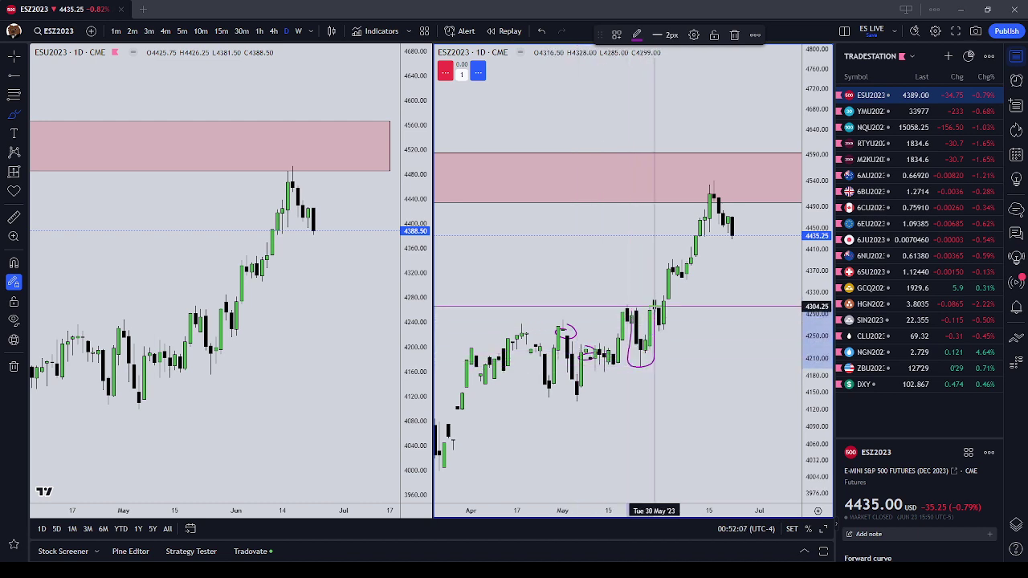
left_click_drag(618, 309, 677, 299)
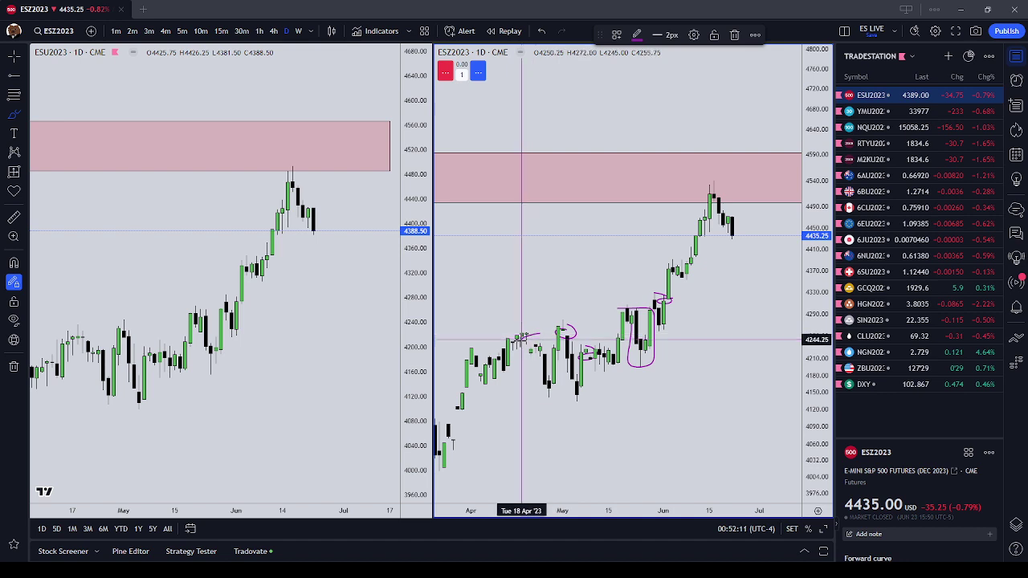
left_click_drag(522, 341, 526, 342)
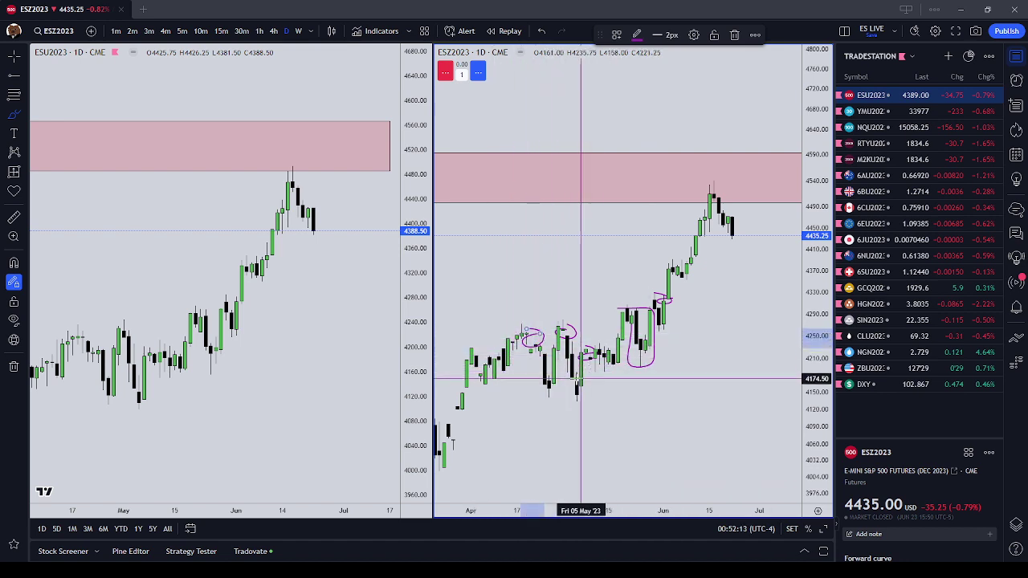
- Draw red horizontal rays at 4070.50 and 4120.75 from the late-March 2023 gap on daily ESZ2023
scroll(232, 313, "down", 2)
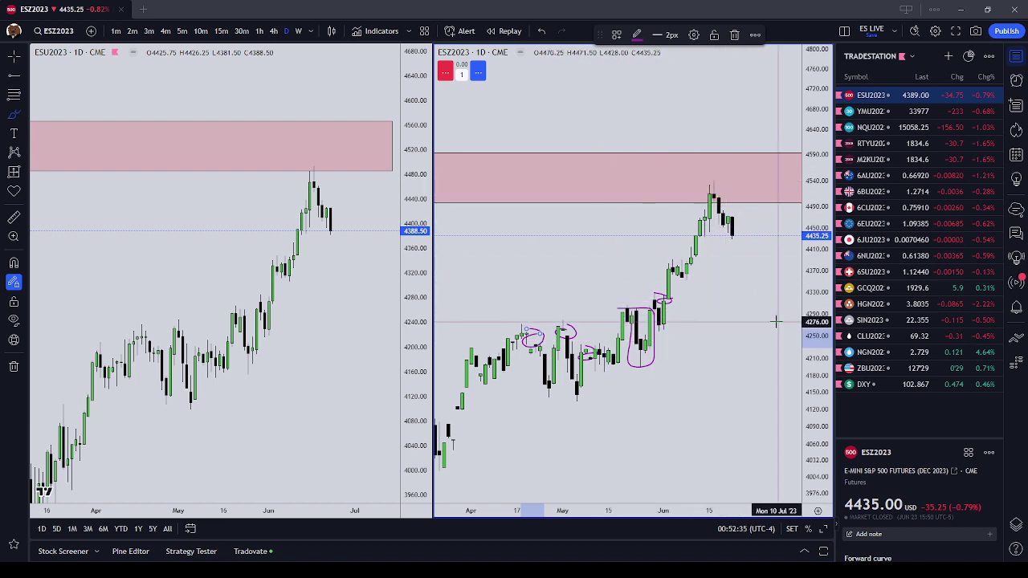
left_click(367, 283)
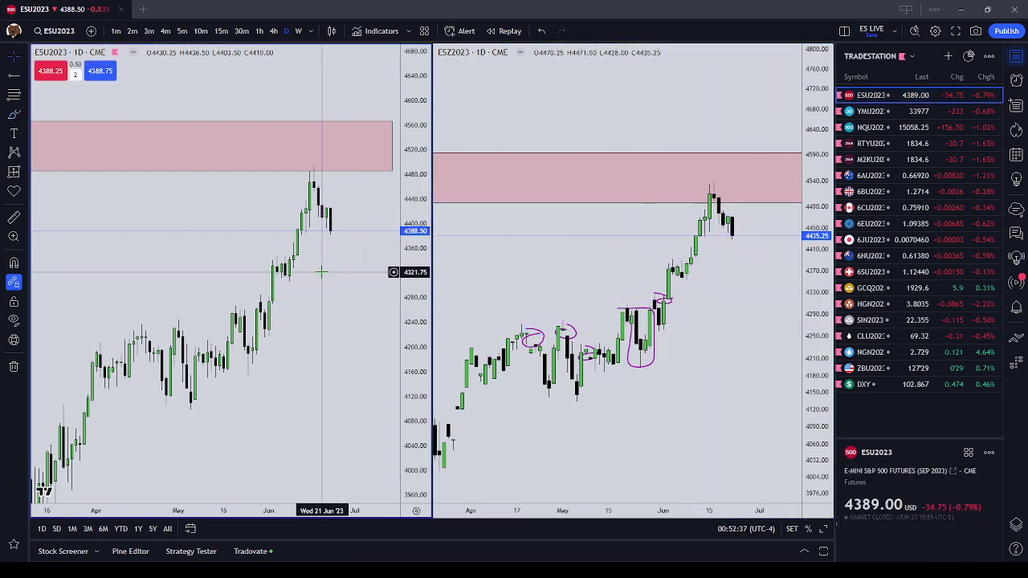
scroll(599, 284, "down", 2)
left_click_drag(603, 281, 573, 287)
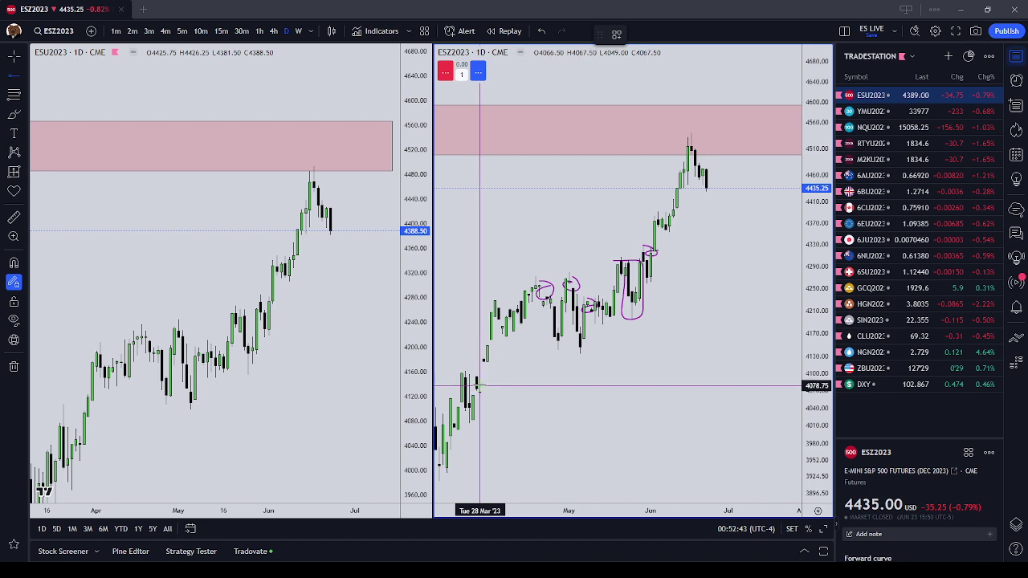
left_click(473, 361)
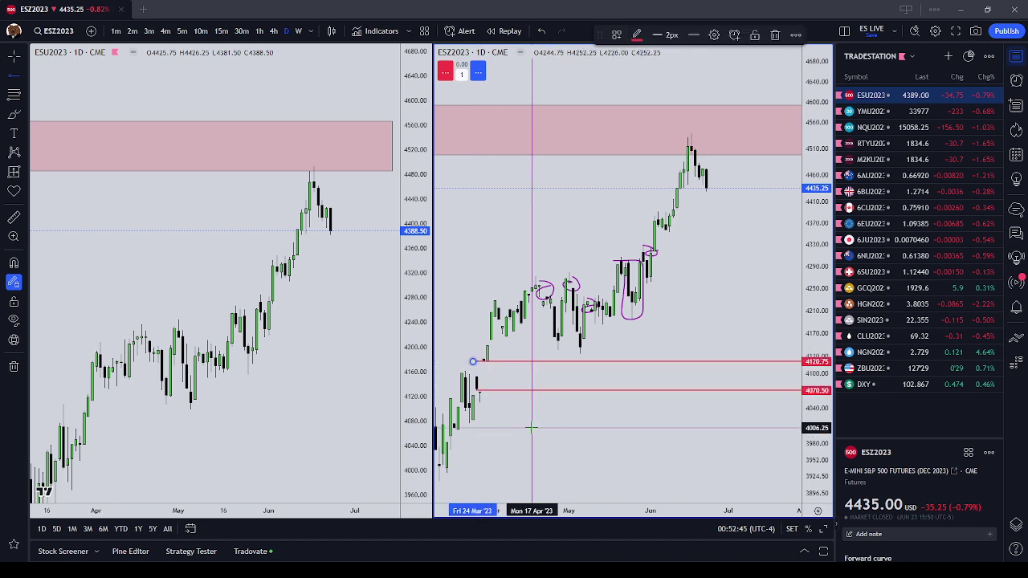
left_click_drag(530, 427, 527, 424)
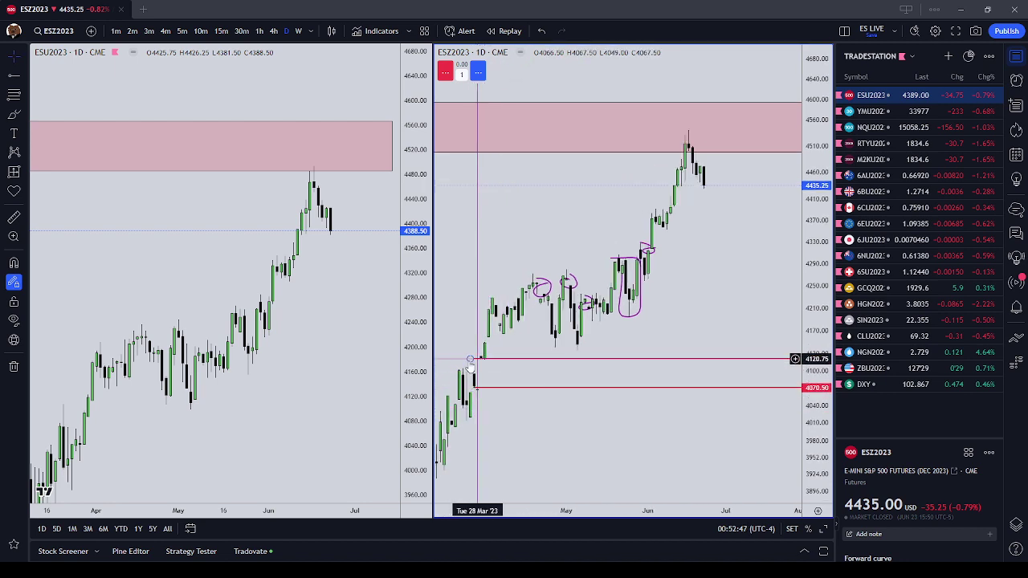
- Compare the daily ESU2023 candles from February to June 2023 with the same period on the marked-up ESZ2023 chart
left_click_drag(265, 419, 340, 257)
scroll(337, 259, "down", 2)
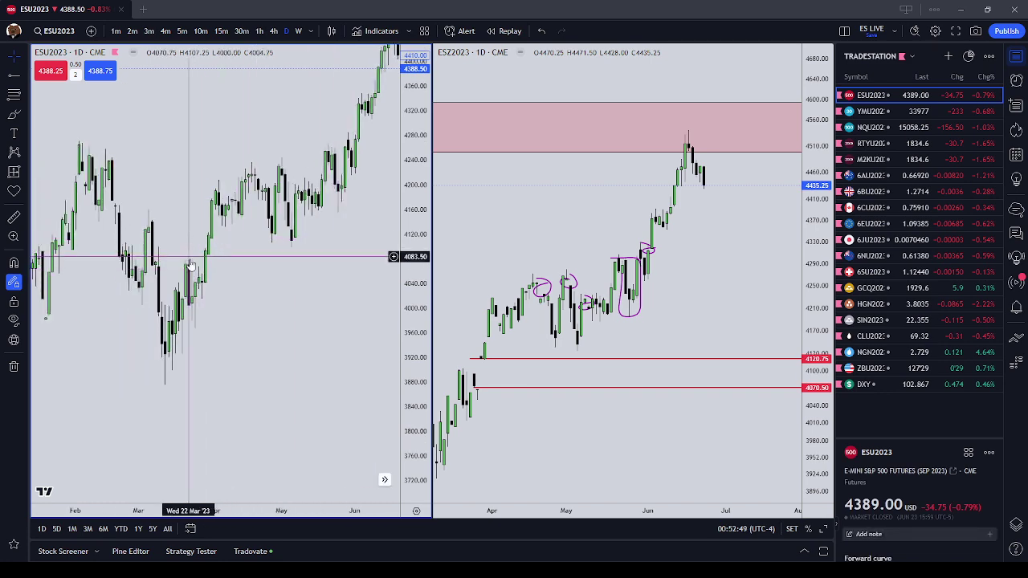
left_click_drag(259, 265, 211, 390)
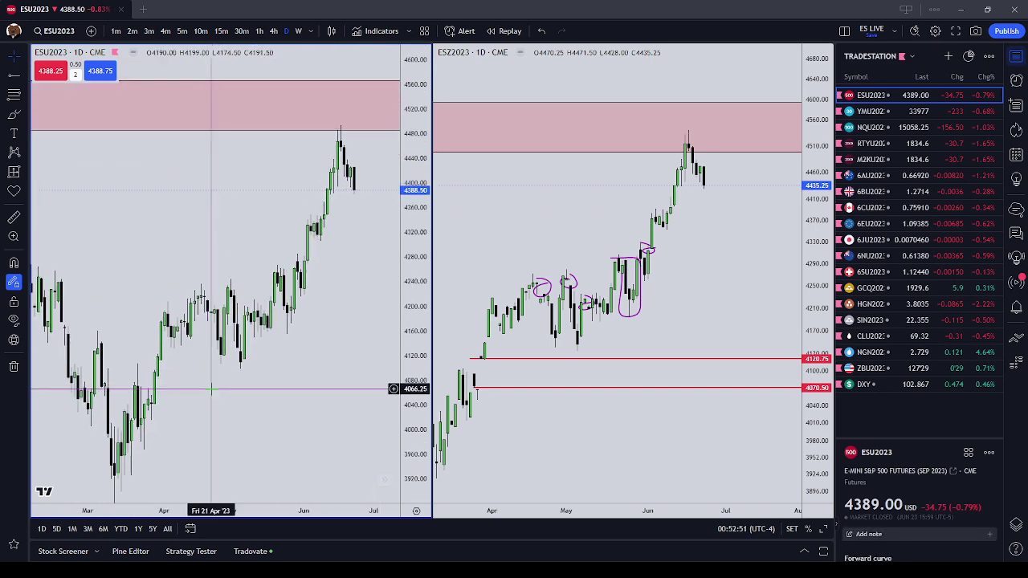
left_click(620, 314)
scroll(651, 300, "up", 1)
left_click_drag(665, 298, 695, 291)
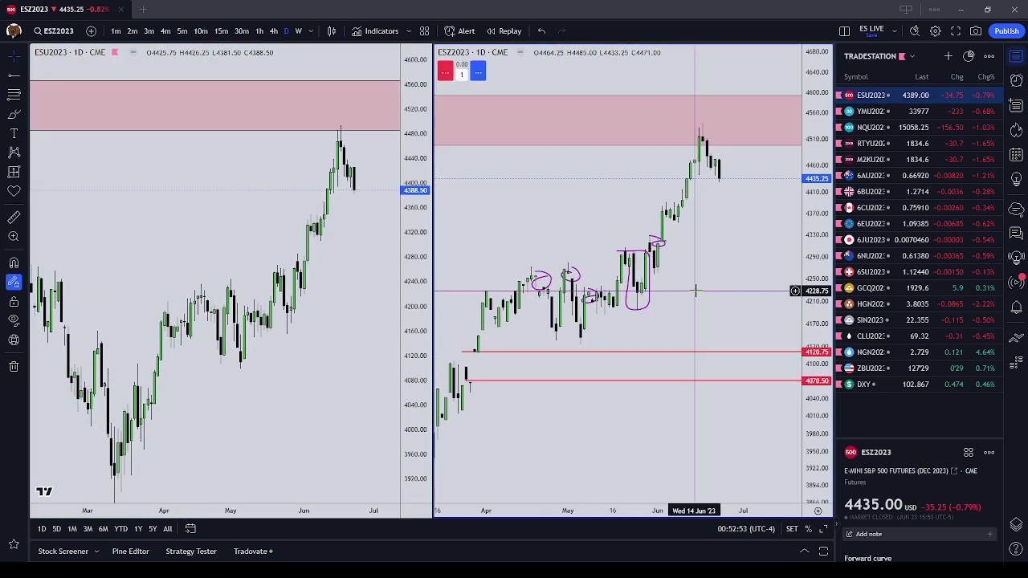
left_click_drag(277, 323, 294, 307)
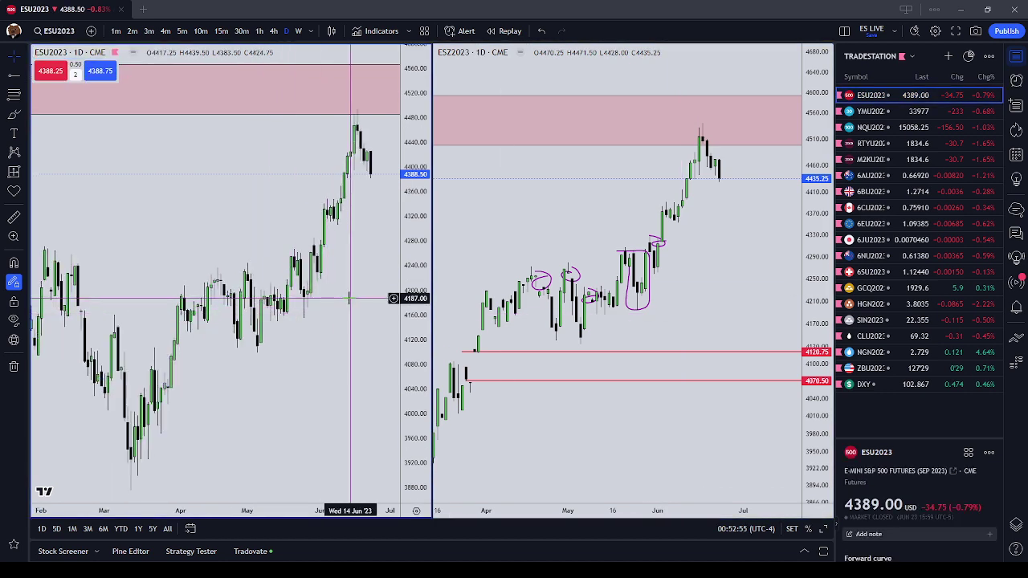
scroll(361, 288, "up", 1)
- Add a text note to the ESZ2023 chart using the "Glossary of ICT Inefficiencies" template
left_click(610, 265)
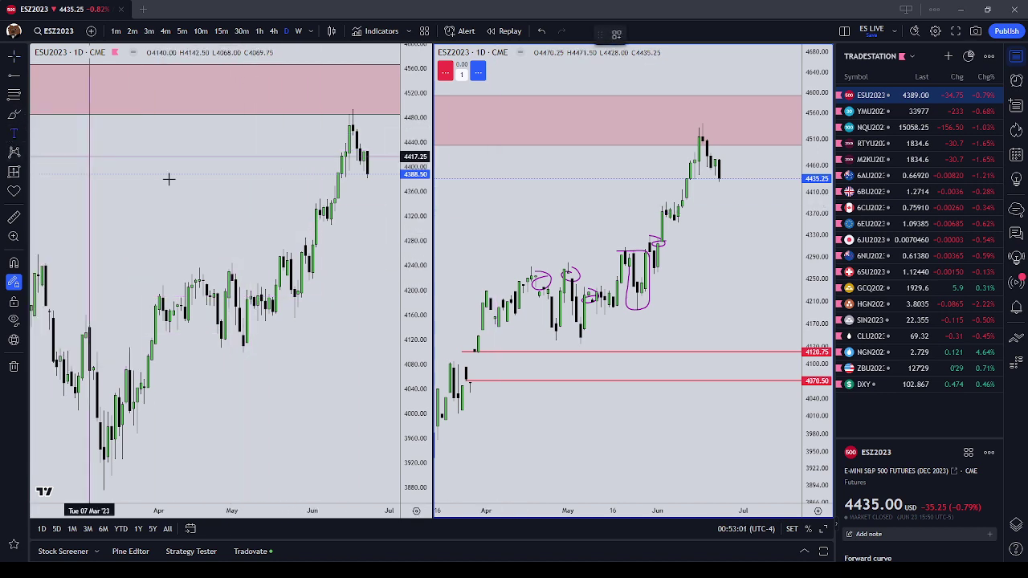
left_click(515, 225)
left_click(466, 439)
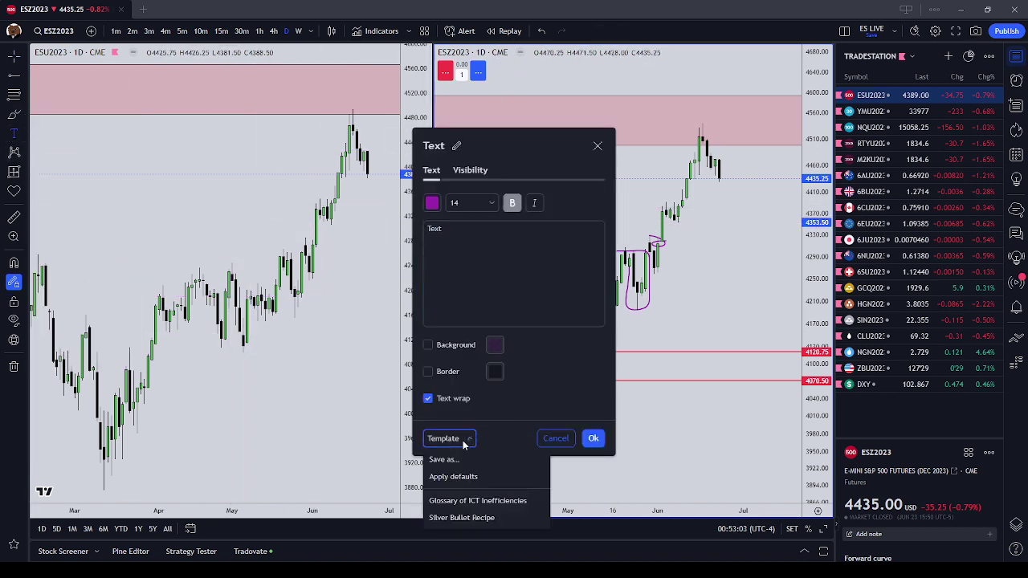
left_click(496, 498)
left_click(592, 439)
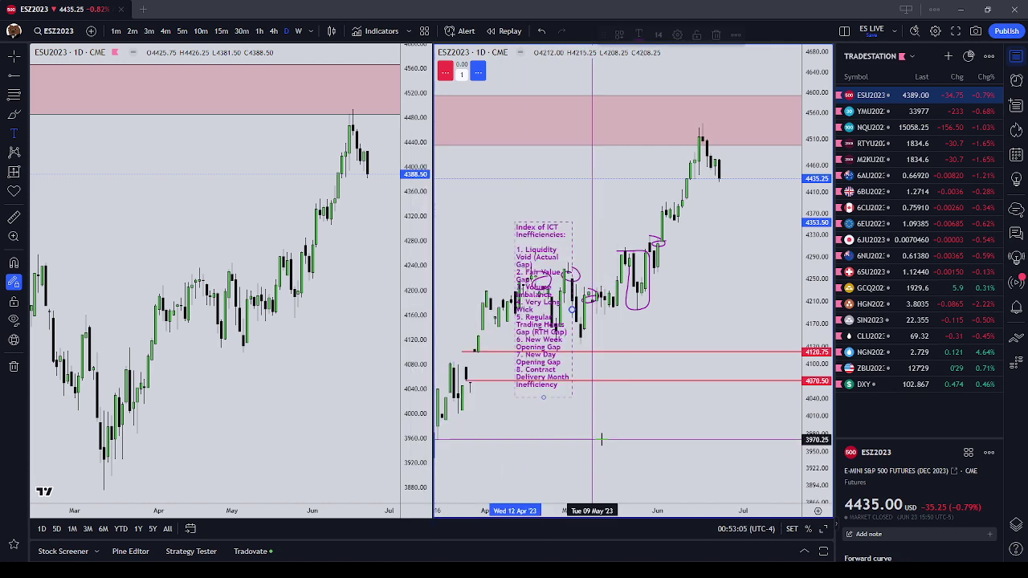
- Widen the ICT inefficiencies note so each entry fits on one line and place it just beneath the ESZ2023 rectangle, above the April–May candles
left_click_drag(544, 285, 638, 172)
left_click_drag(561, 141, 532, 204)
left_click(605, 310)
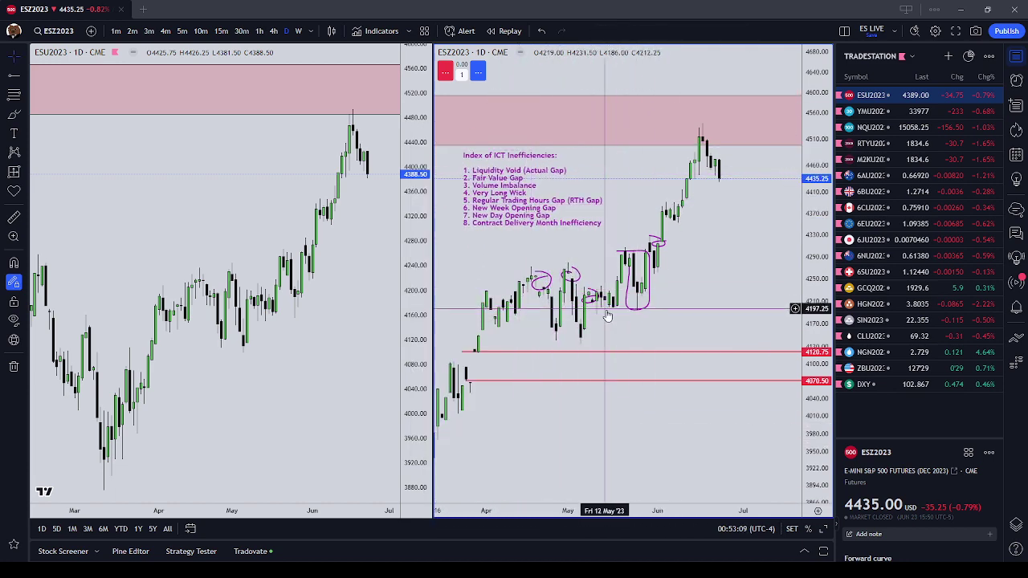
- Examine the spring 2023 daily candles on ESU2023 and ESZ2023 against the listed ICT inefficiencies and the brush-marked gaps
left_click_drag(364, 282, 351, 307)
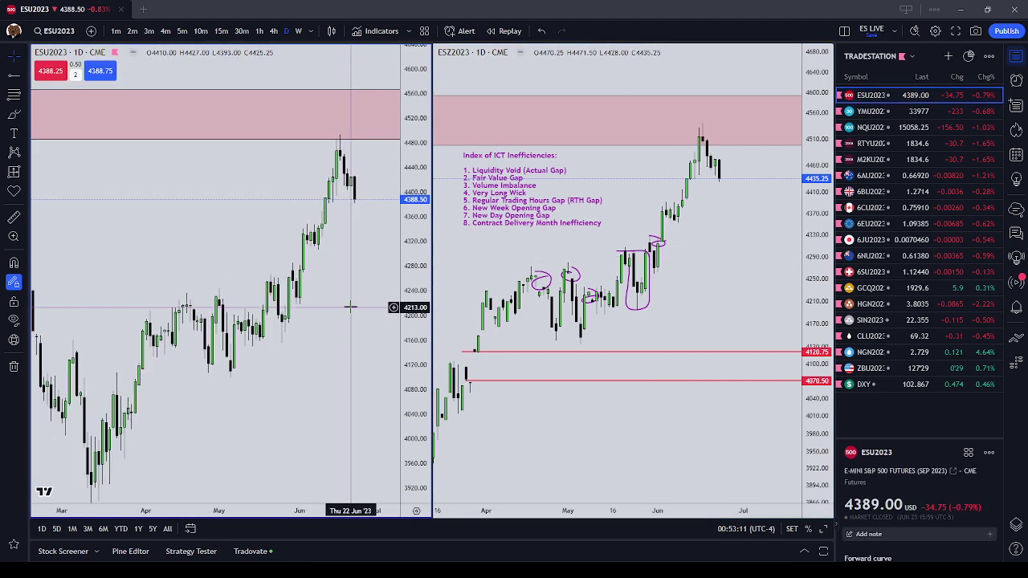
scroll(350, 305, "up", 5)
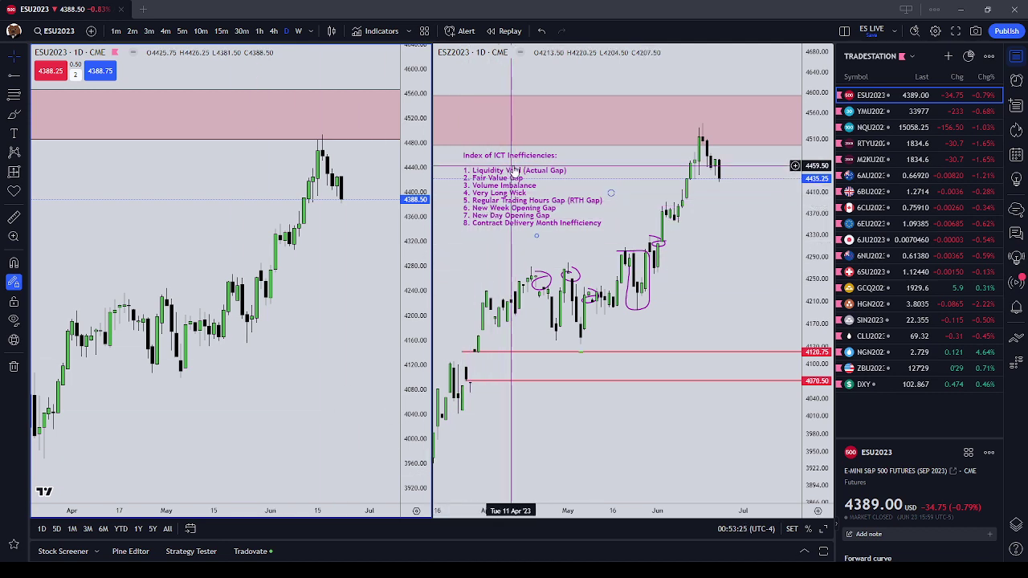
scroll(345, 283, "down", 4)
left_click_drag(345, 284, 318, 237)
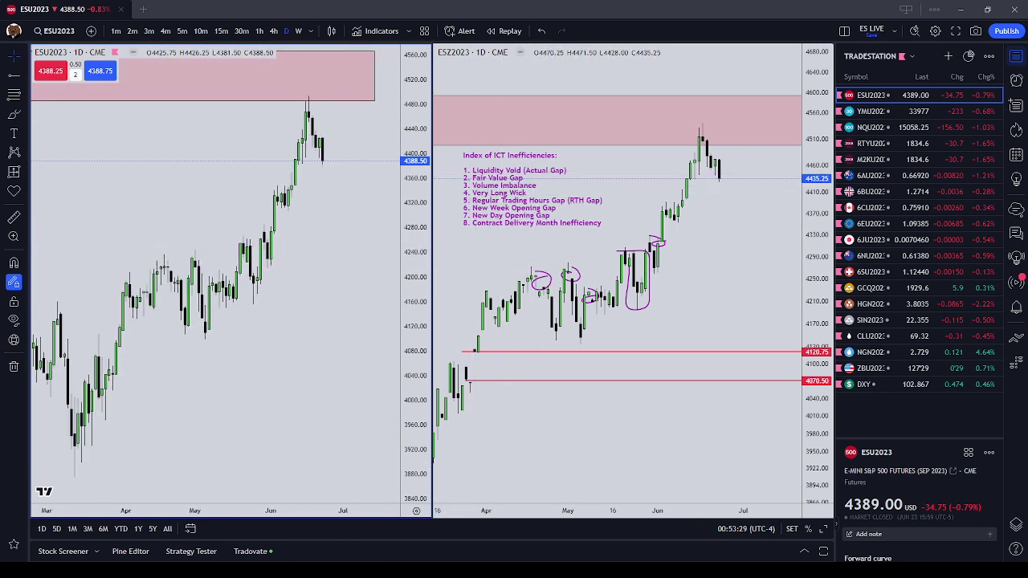
left_click_drag(531, 215, 537, 220)
left_click(637, 283)
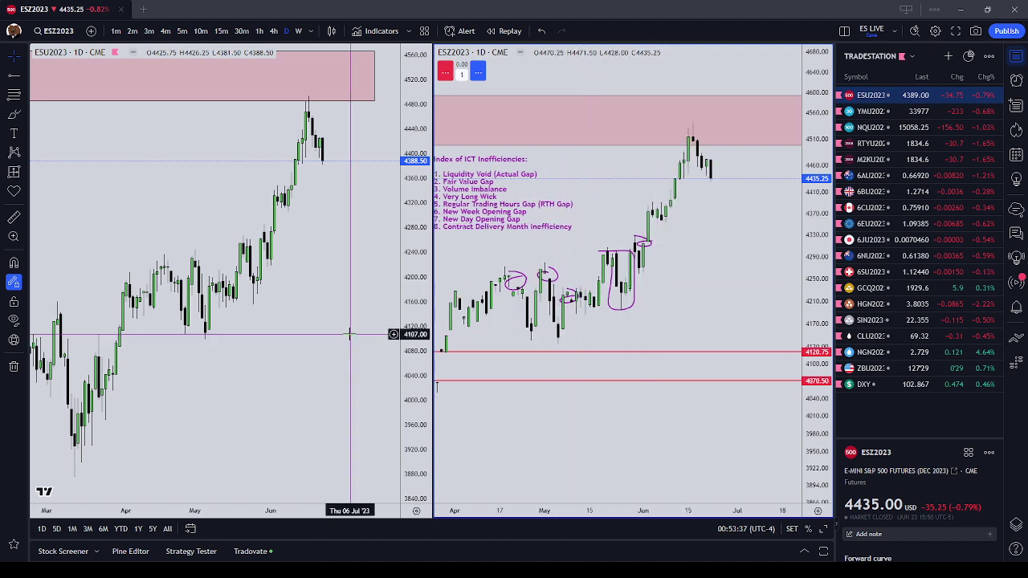
left_click_drag(348, 338, 334, 363)
scroll(334, 363, "down", 1)
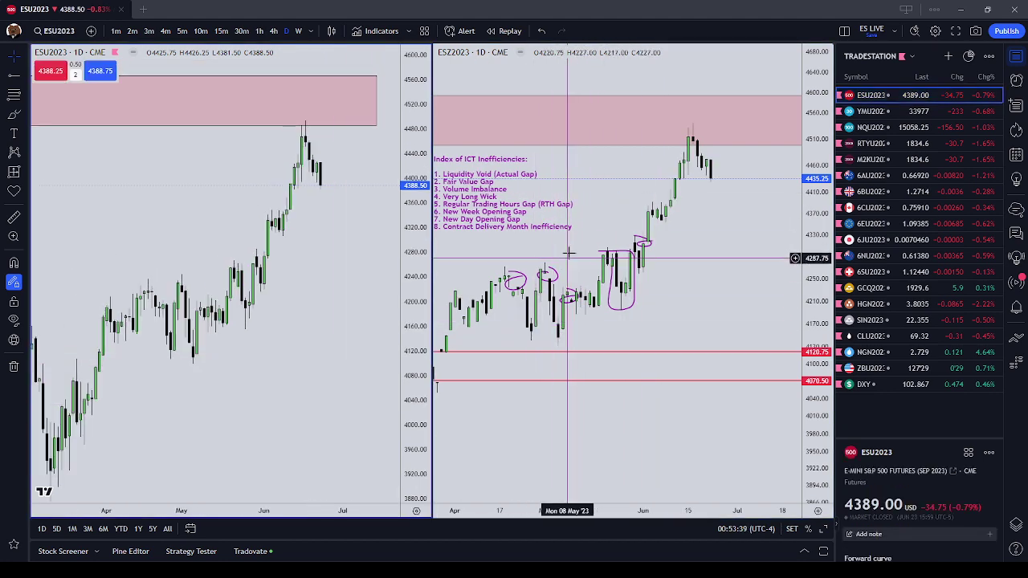
left_click_drag(570, 256, 637, 258)
scroll(637, 258, "down", 1)
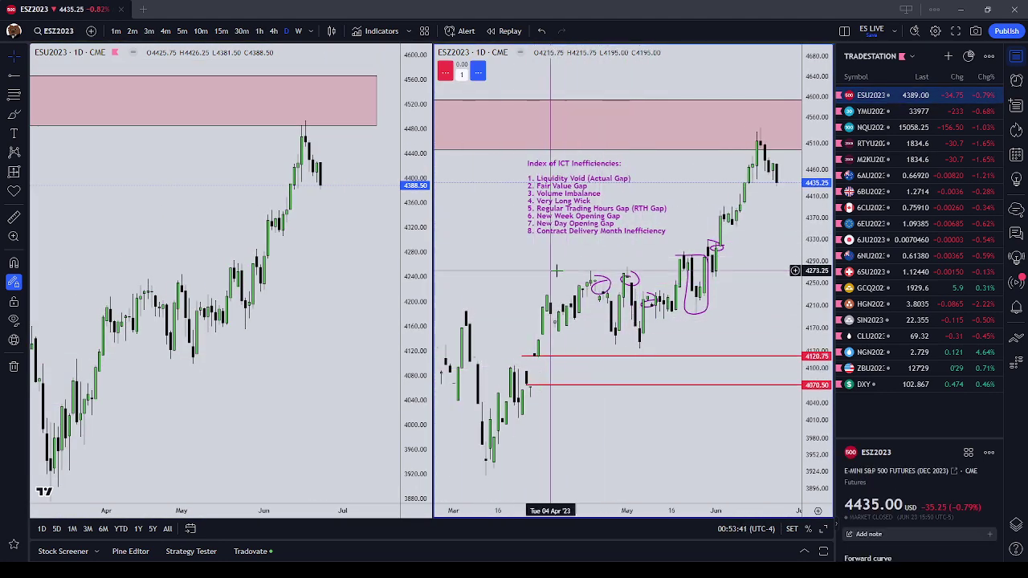
scroll(546, 249, "down", 2)
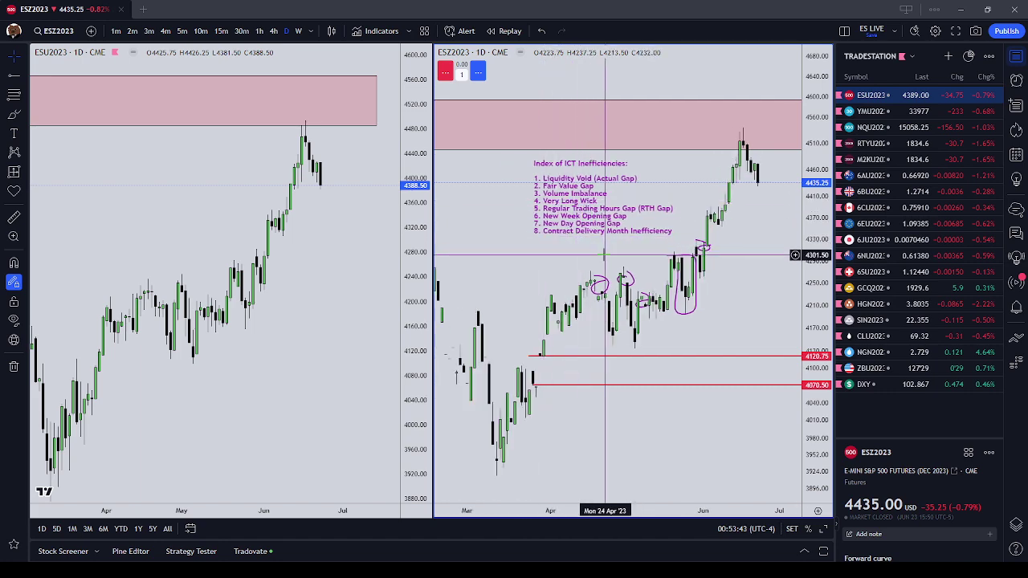
left_click_drag(598, 257, 562, 248)
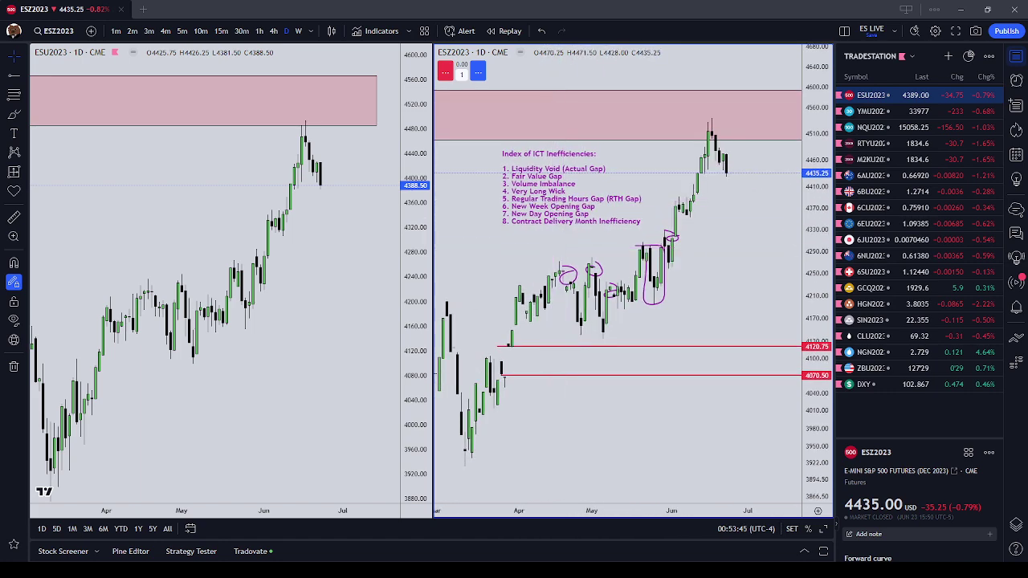